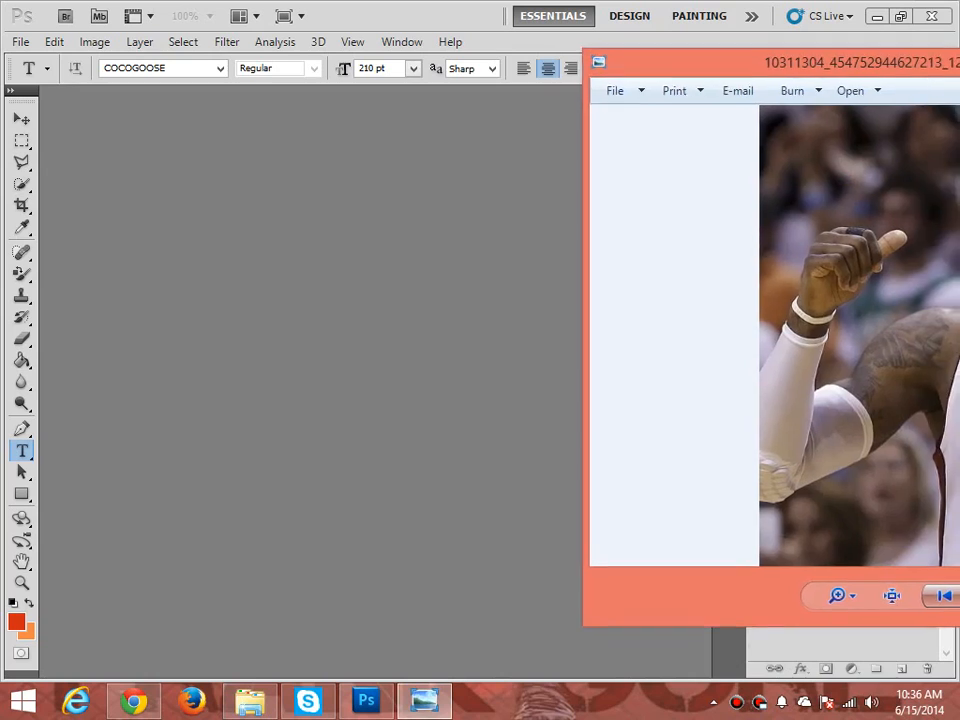
View the Heat player photo and the Carmelo Anthony photo side by side, and close the photo windows
drag(955, 70, 358, 49)
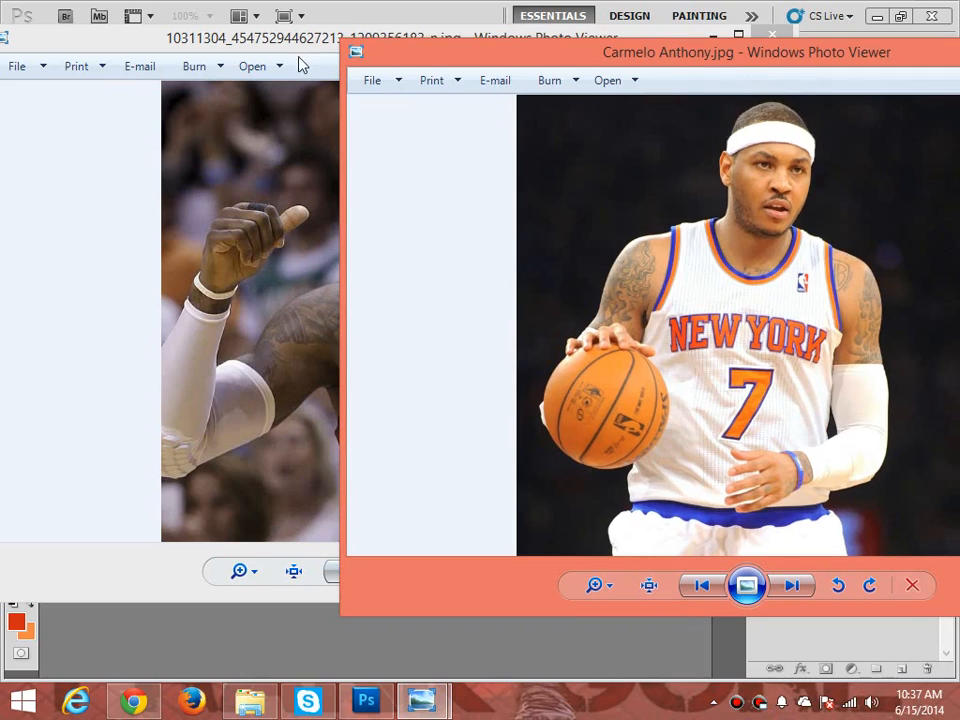
drag(275, 40, 86, 30)
drag(421, 52, 371, 44)
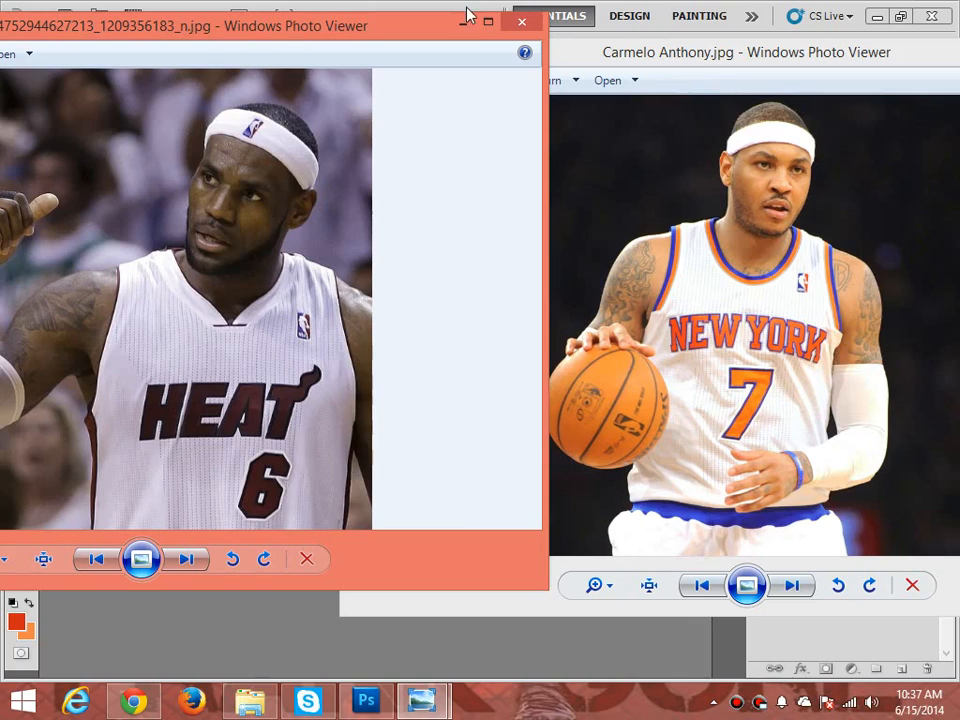
drag(425, 30, 533, 33)
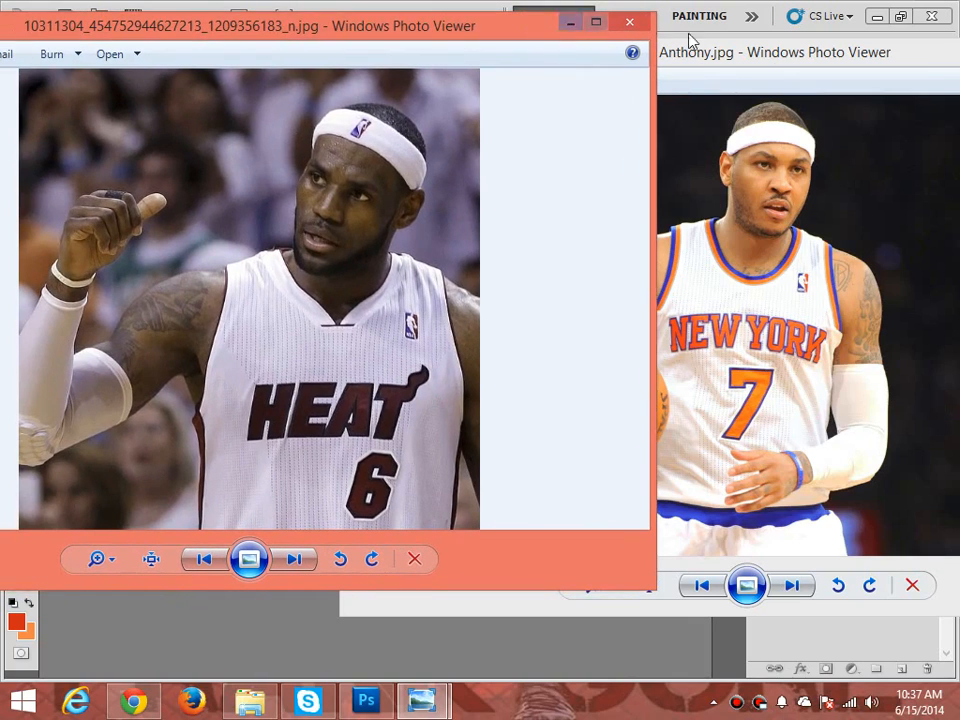
drag(716, 68, 959, 62)
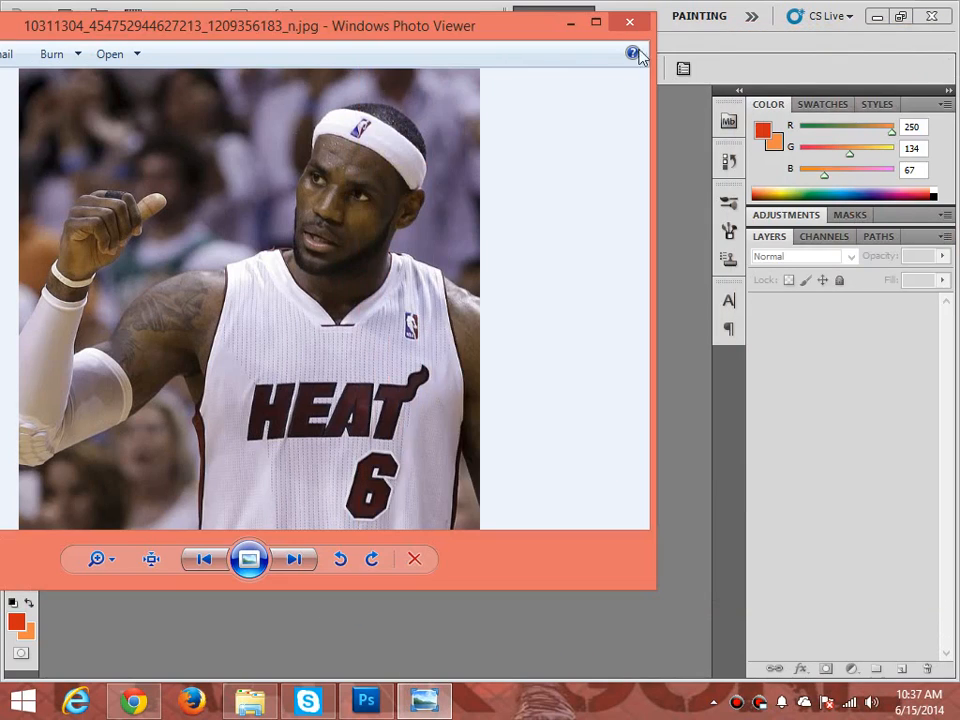
key(alt+F4)
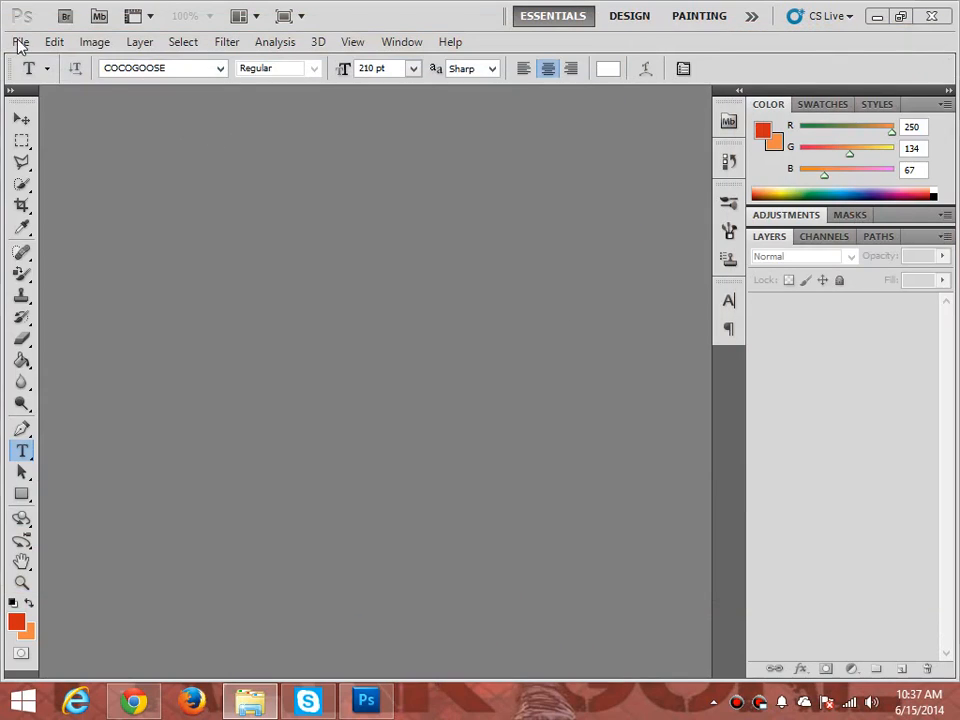
Create a new 960 × 960 pixel document in Photoshop with RGB colour and a white background
click(19, 41)
click(30, 62)
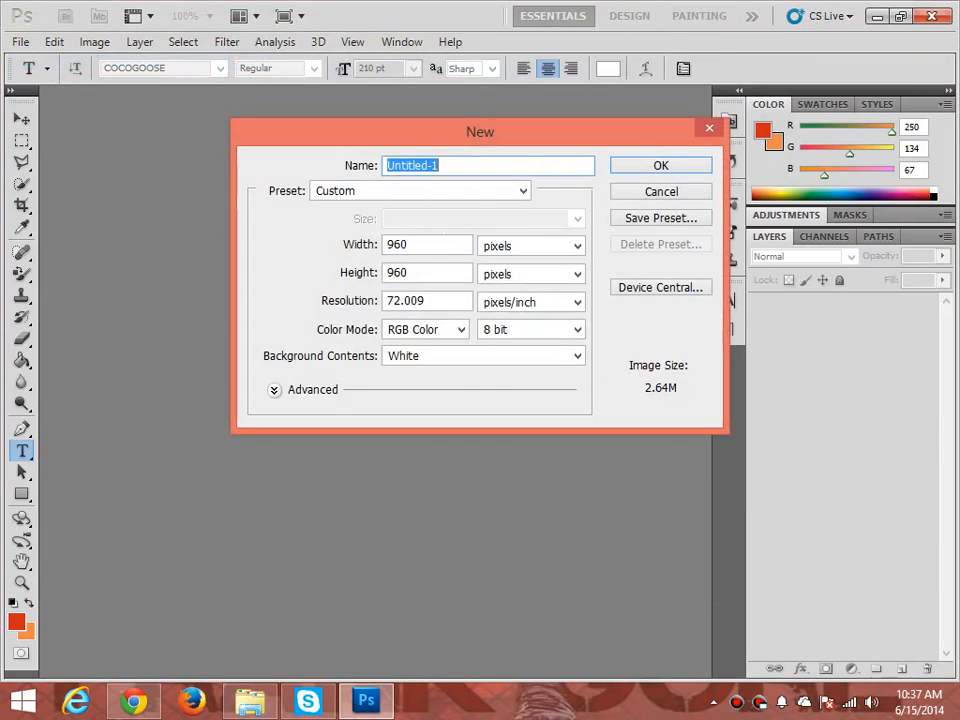
click(647, 167)
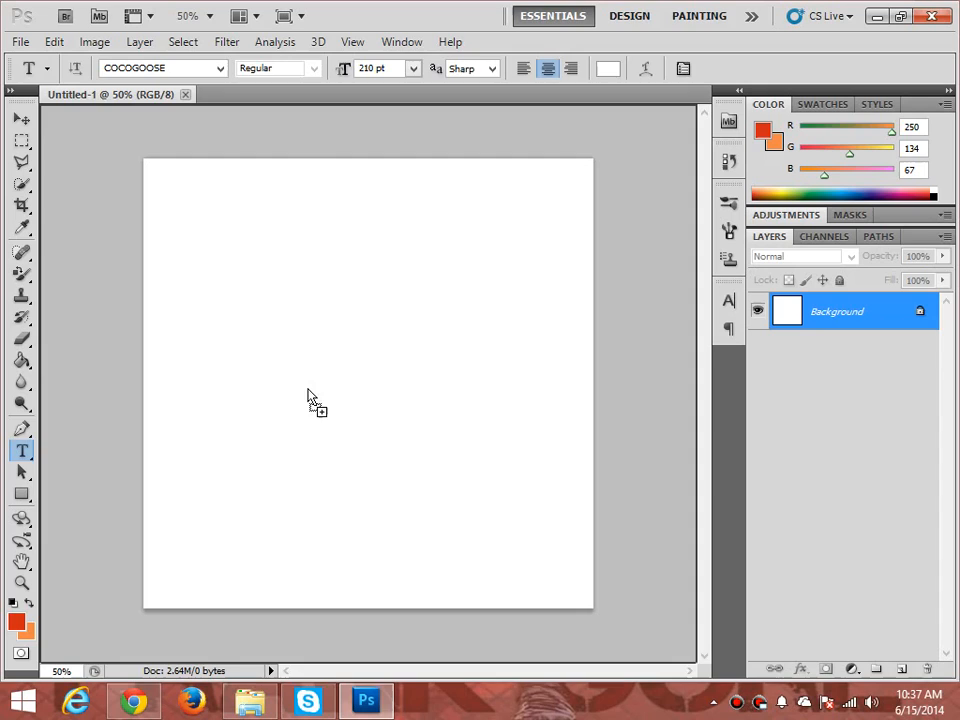
Place the Carmelo Anthony photo in the document and delete the white Background layer
drag(307, 393, 307, 390)
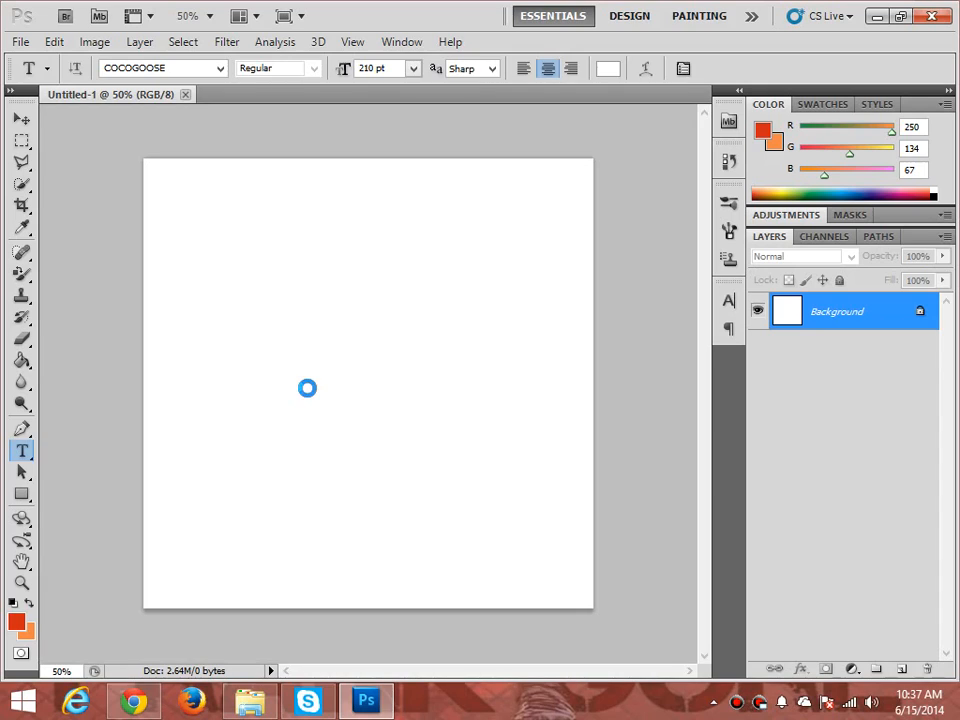
key(Return)
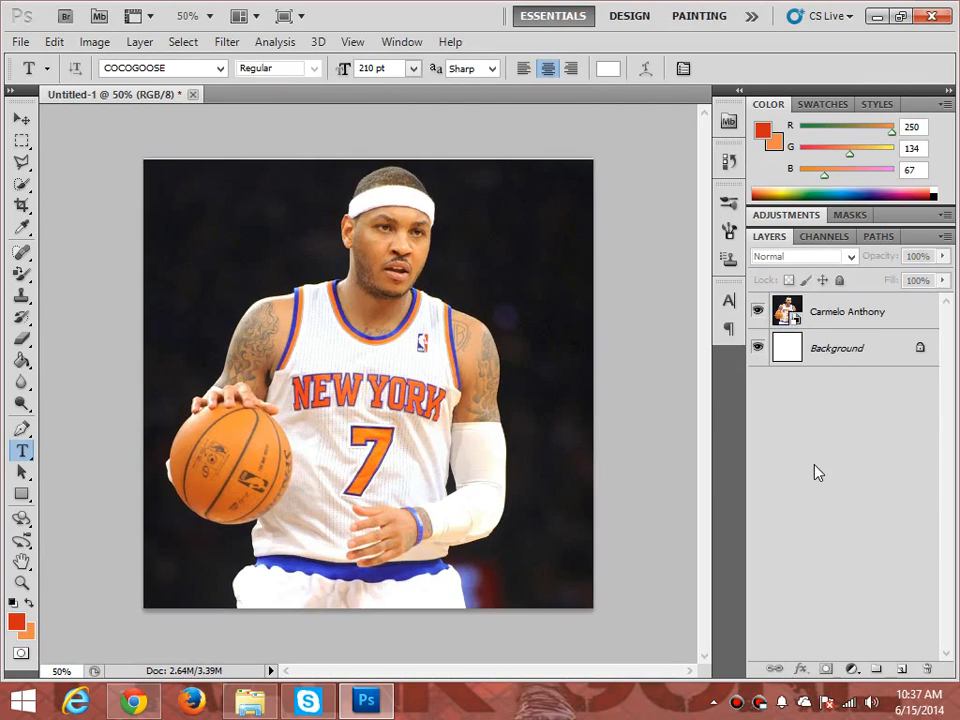
right_click(832, 356)
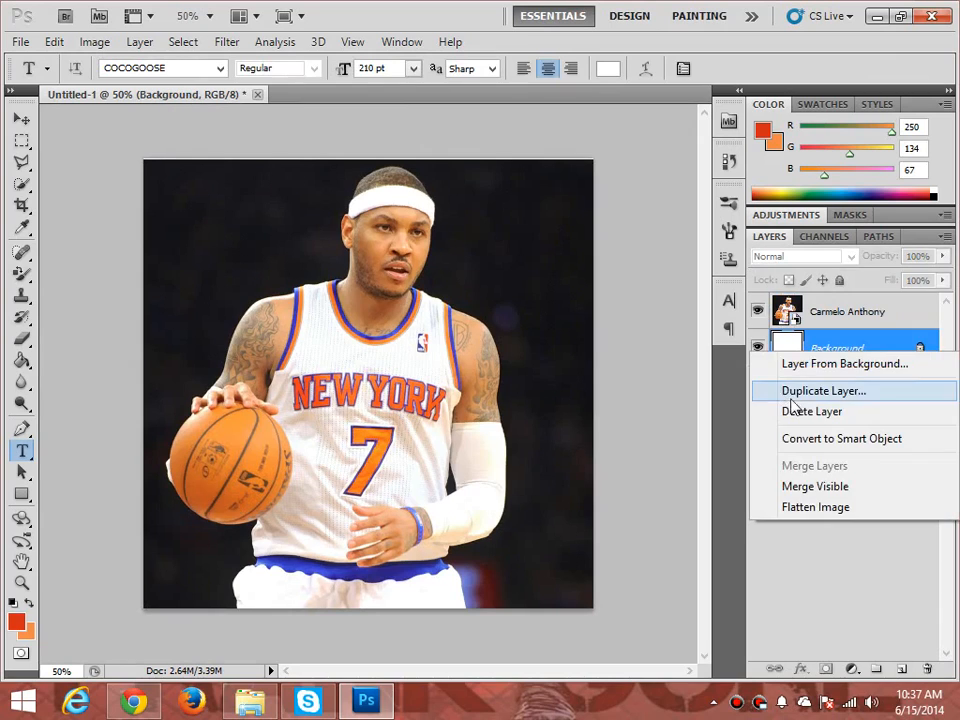
click(792, 412)
click(430, 267)
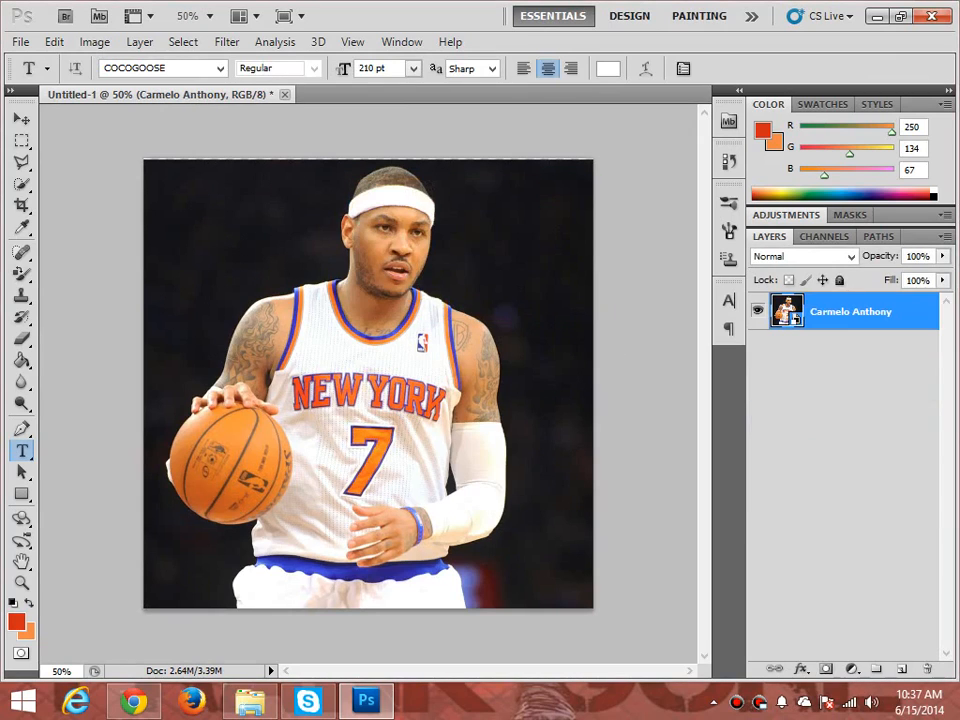
Place the Heat player photo above the Carmelo Anthony layer and enlarge it to fill the whole canvas
drag(553, 349, 536, 336)
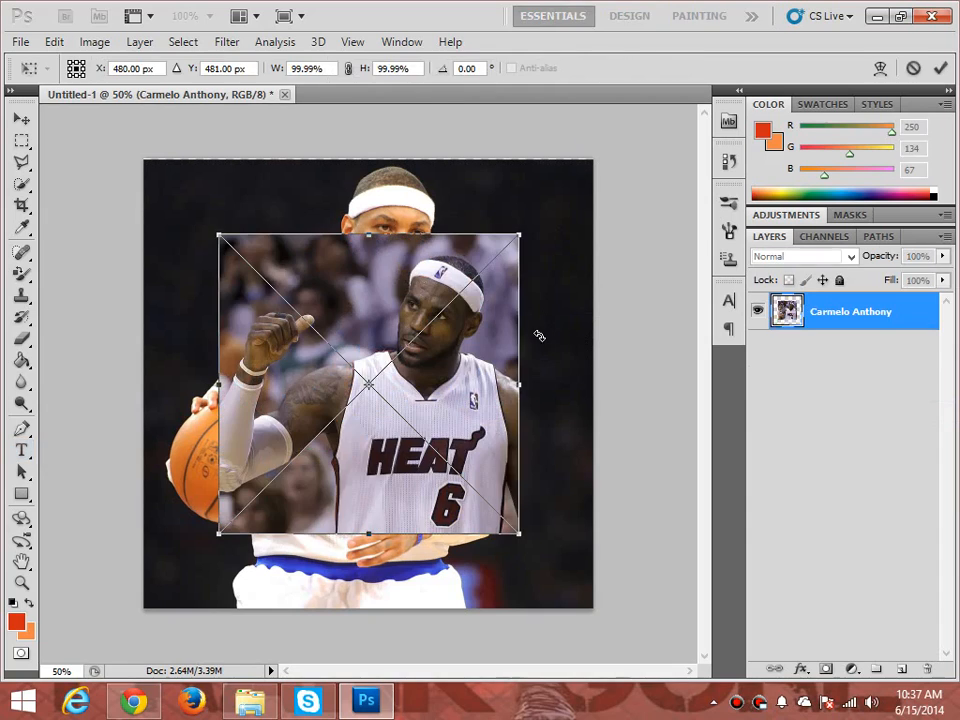
drag(414, 300, 339, 224)
drag(449, 452, 580, 610)
click(21, 450)
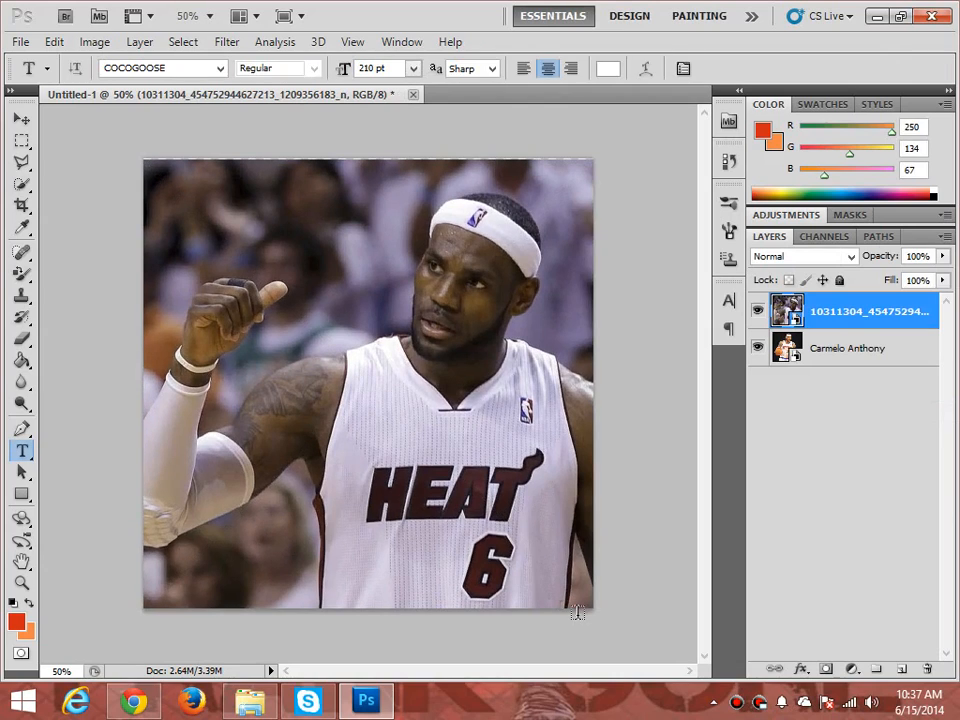
Rasterize the Heat player photo layer for use with the Quick Selection tool
click(21, 184)
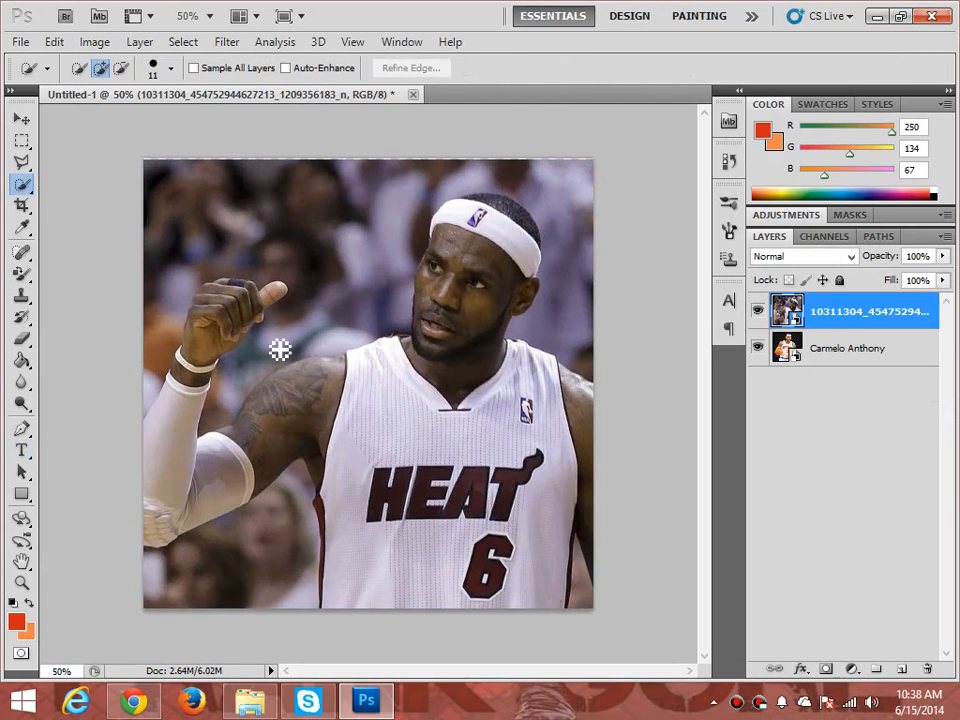
right_click(820, 315)
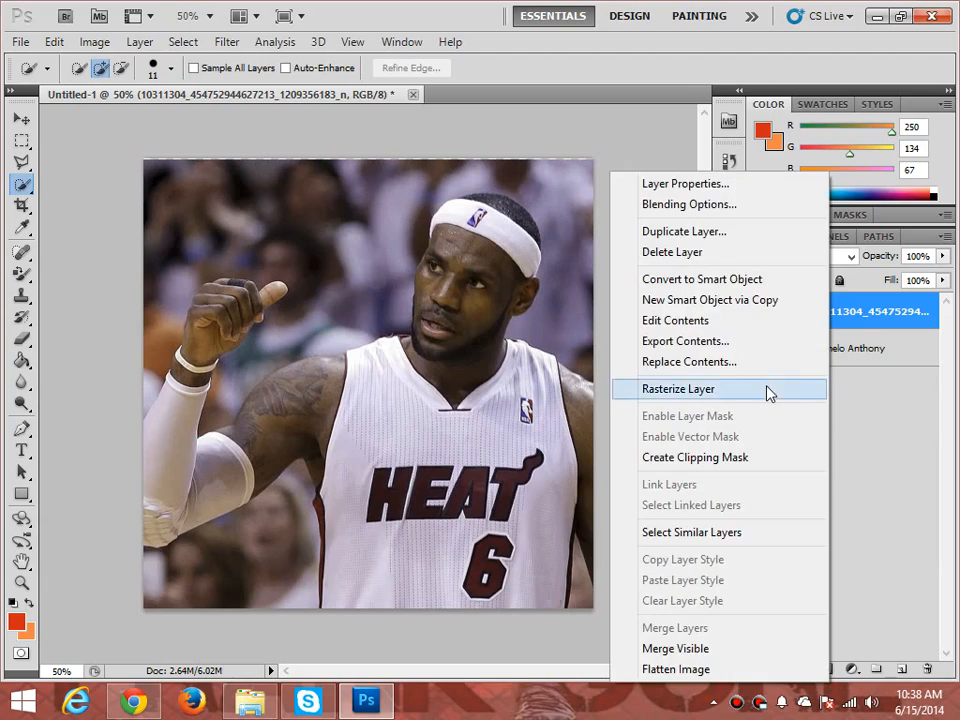
click(767, 390)
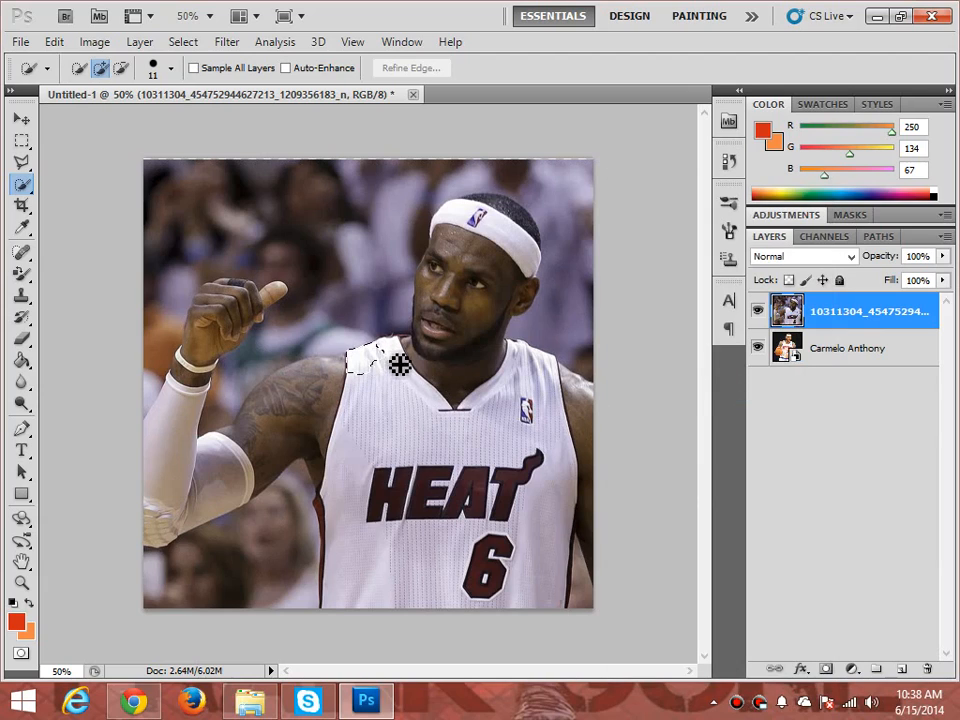
Quick-select the entire white Heat jersey, excluding the neck, arms and background
mouse_move(400, 348)
mouse_down()
mouse_move(364, 506)
mouse_move(349, 536)
mouse_move(328, 499)
mouse_move(321, 551)
mouse_move(337, 601)
mouse_move(455, 557)
mouse_up()
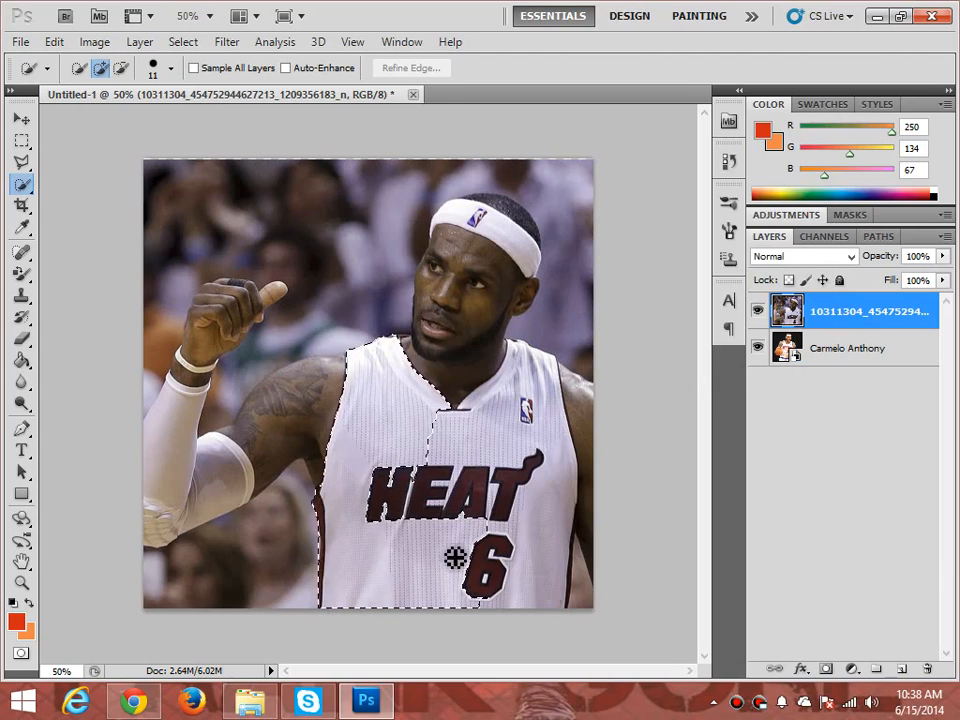
drag(437, 513, 393, 518)
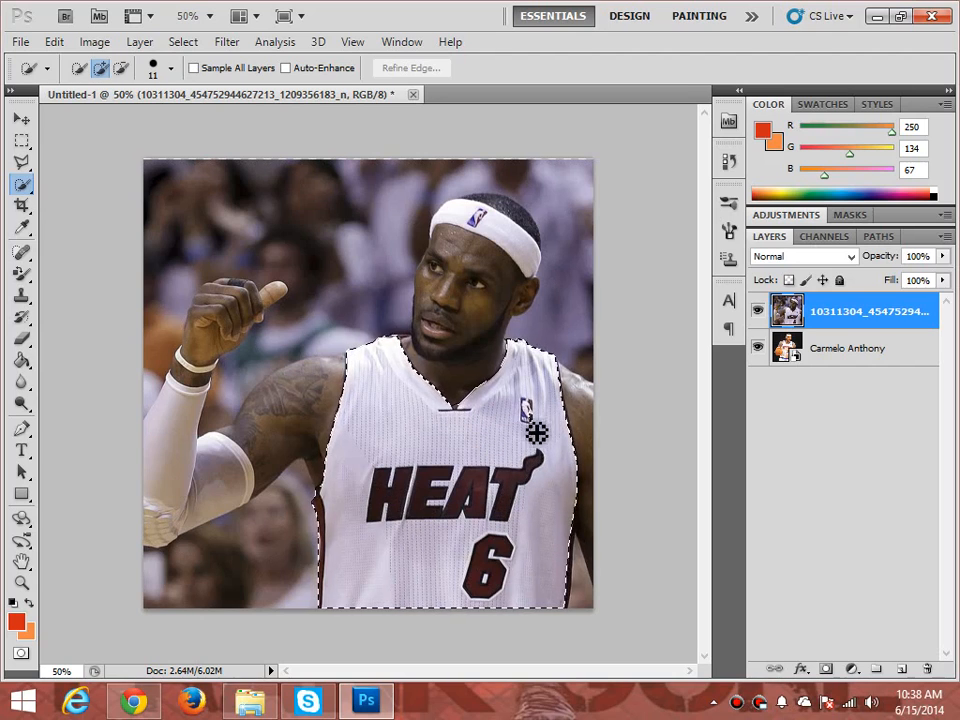
mouse_move(537, 337)
mouse_down()
mouse_move(540, 375)
mouse_move(568, 403)
mouse_up()
drag(557, 559, 566, 580)
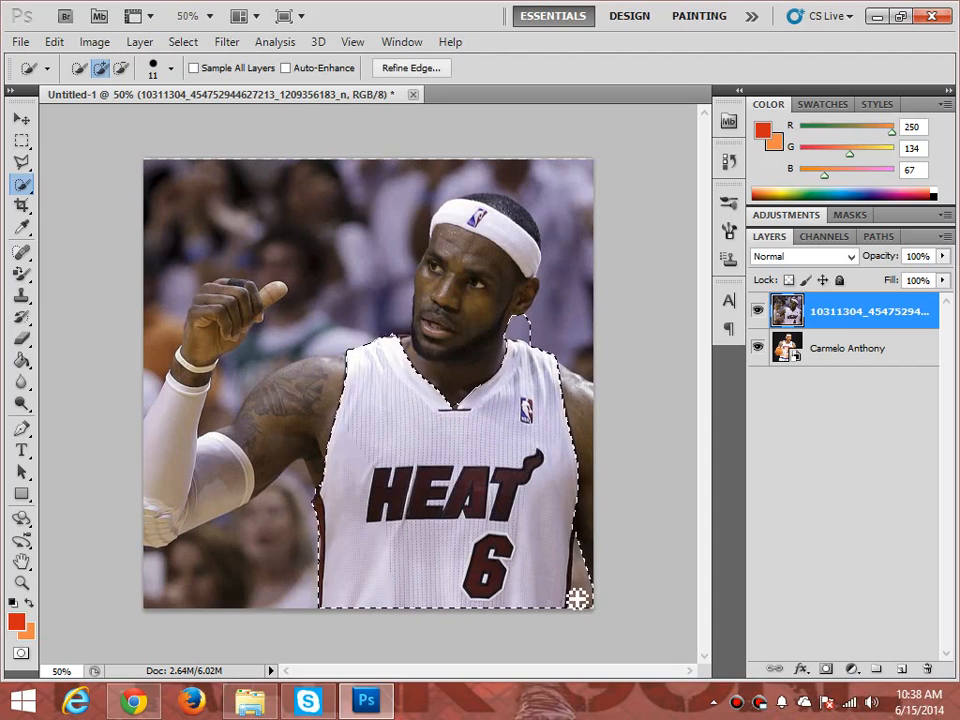
mouse_move(578, 612)
mouse_down()
mouse_move(589, 604)
mouse_move(590, 542)
mouse_up()
key(alt)
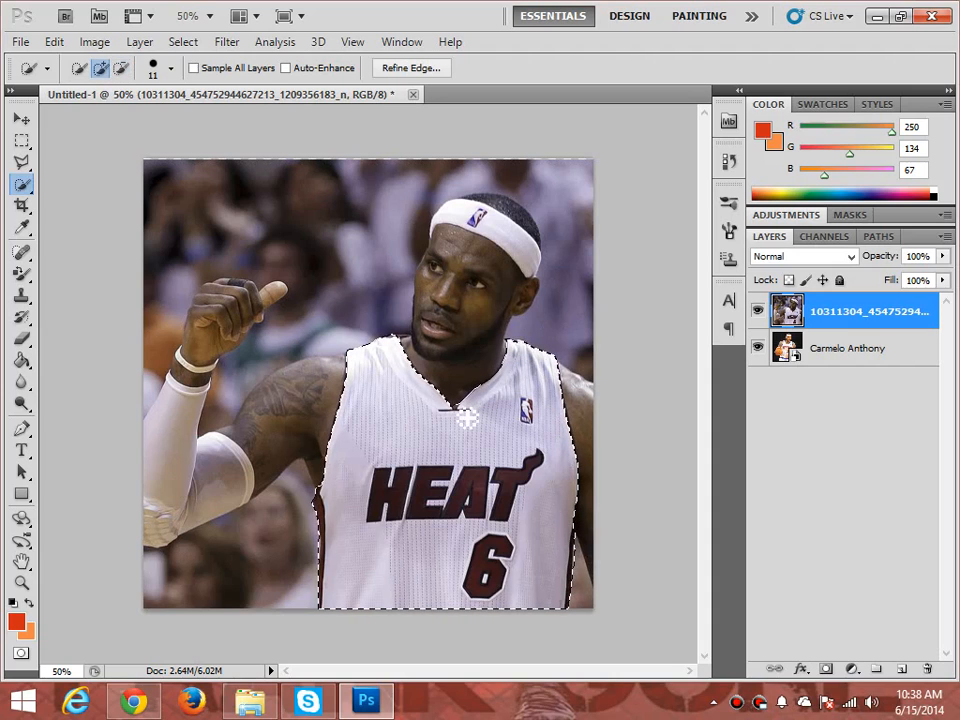
key(alt)
Move the selected Heat jersey onto its own layer above the Carmelo Anthony layer and delete the rest of the Heat player photo
key(Delete)
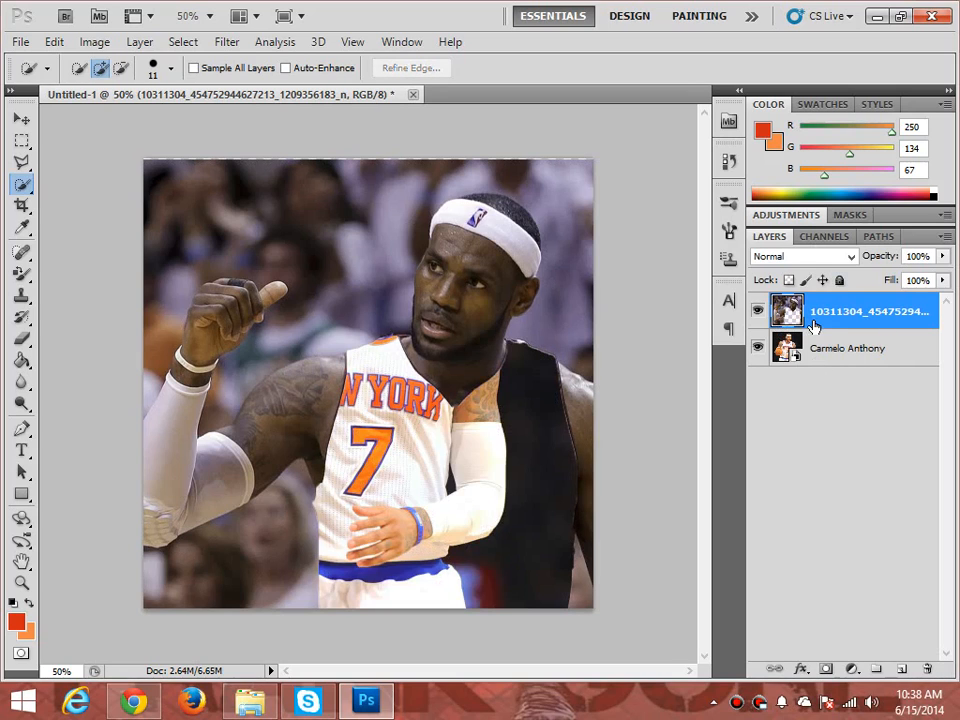
right_click(816, 318)
click(718, 336)
click(467, 270)
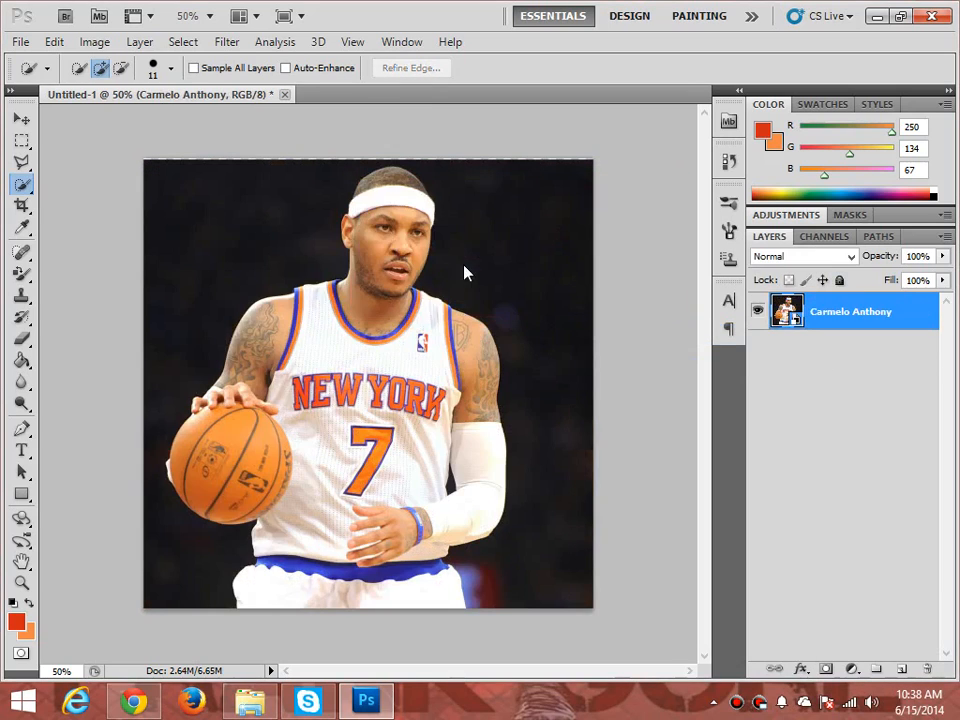
key(ctrl+v)
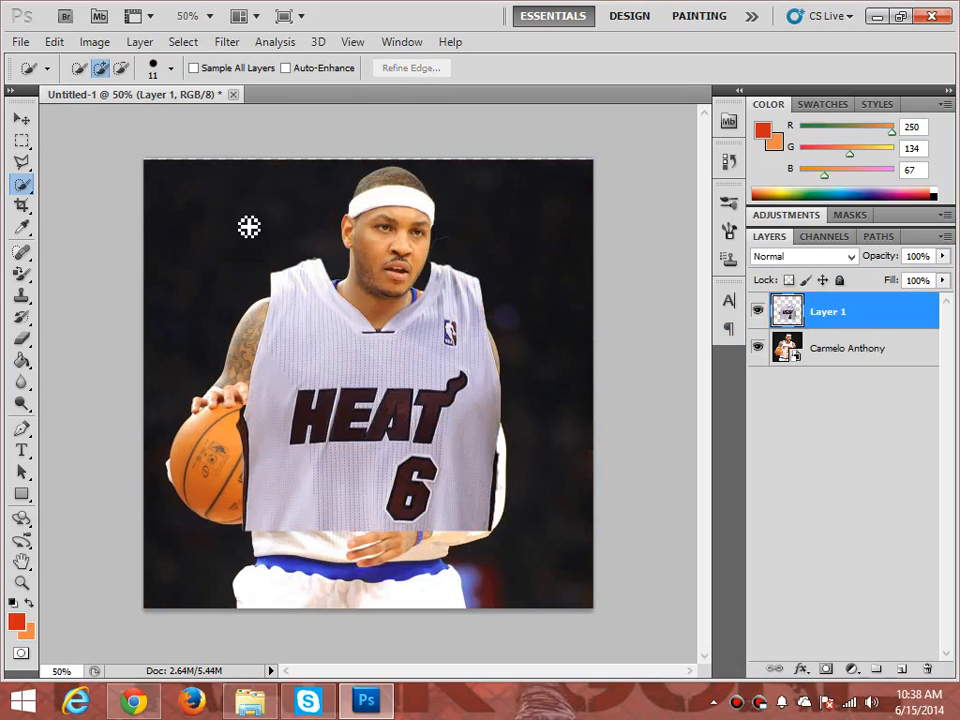
Free-transform the Heat jersey over Carmelo Anthony's torso, narrowing it to about 83% width and stretching its lower edge down to the blue waistband
click(21, 338)
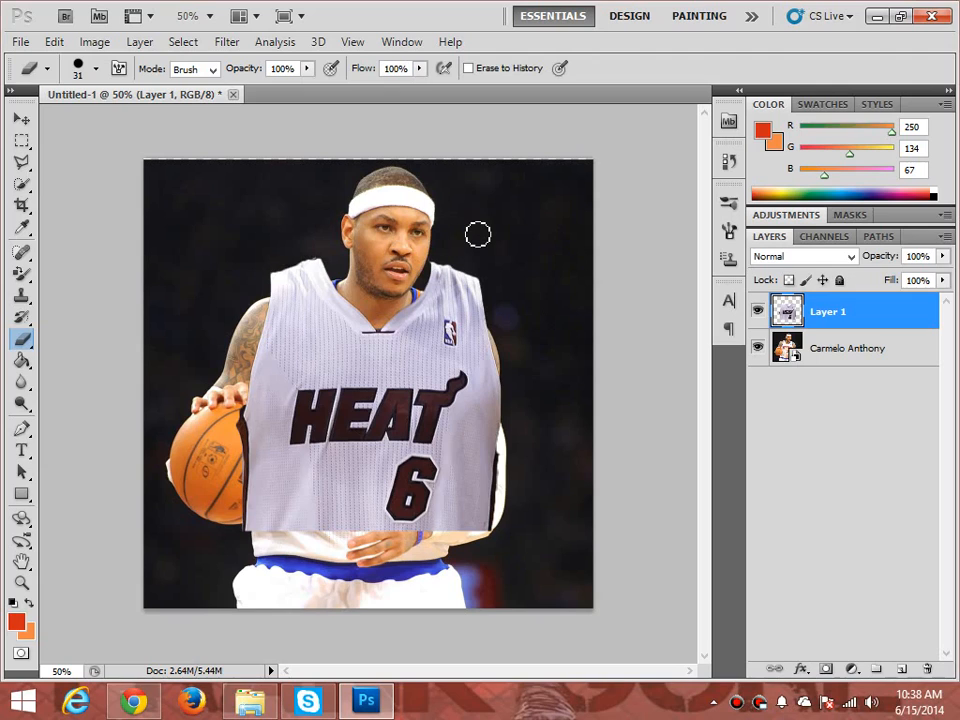
key(ctrl+t)
drag(407, 326, 399, 379)
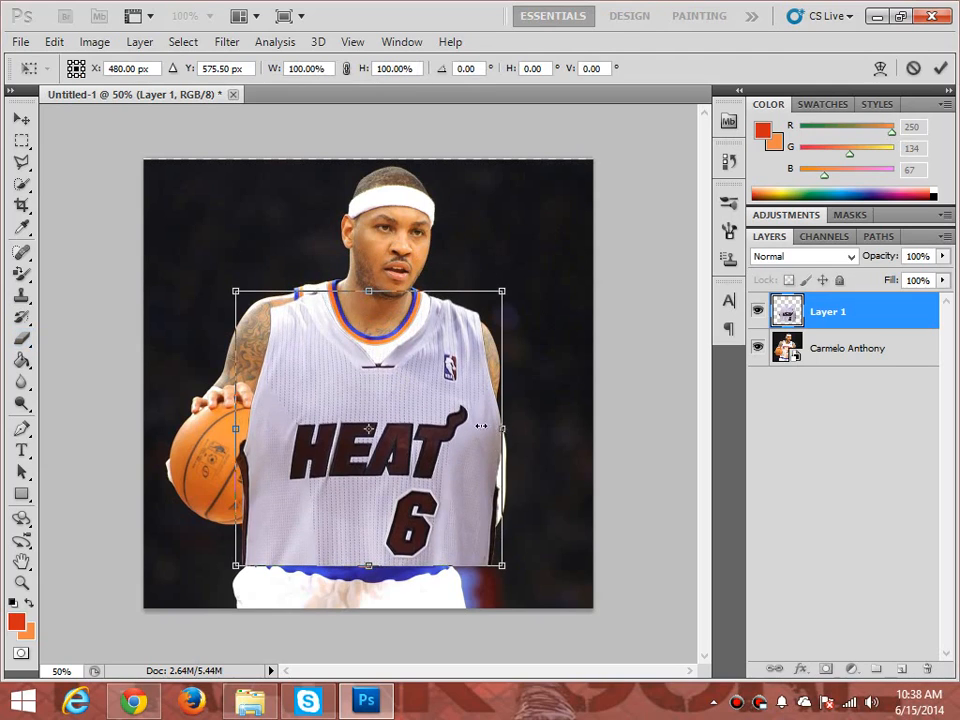
drag(501, 428, 468, 428)
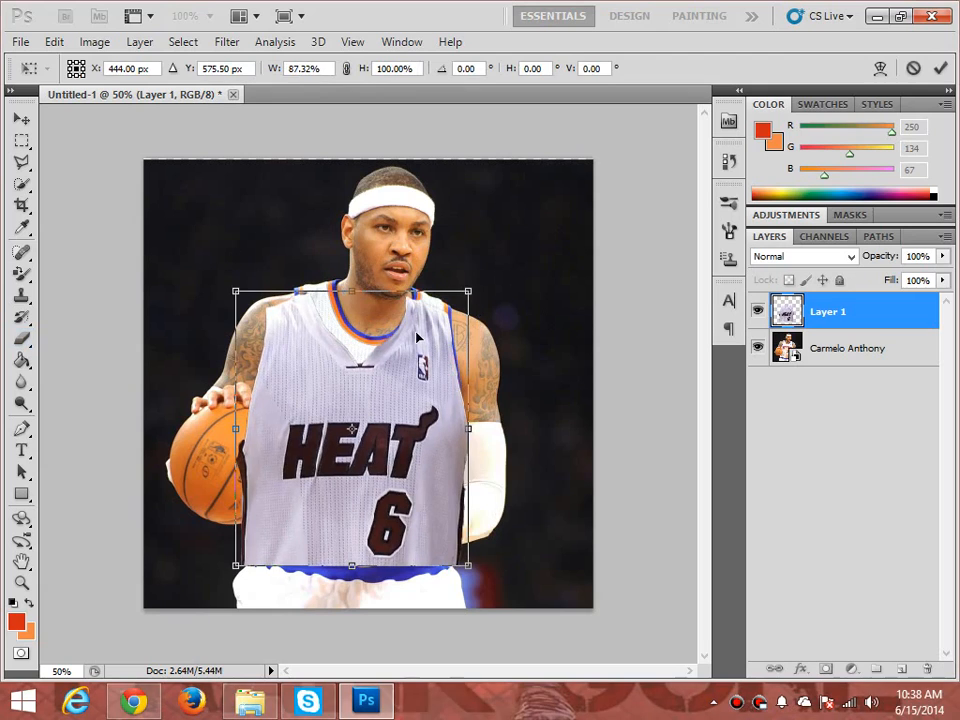
drag(418, 332, 428, 322)
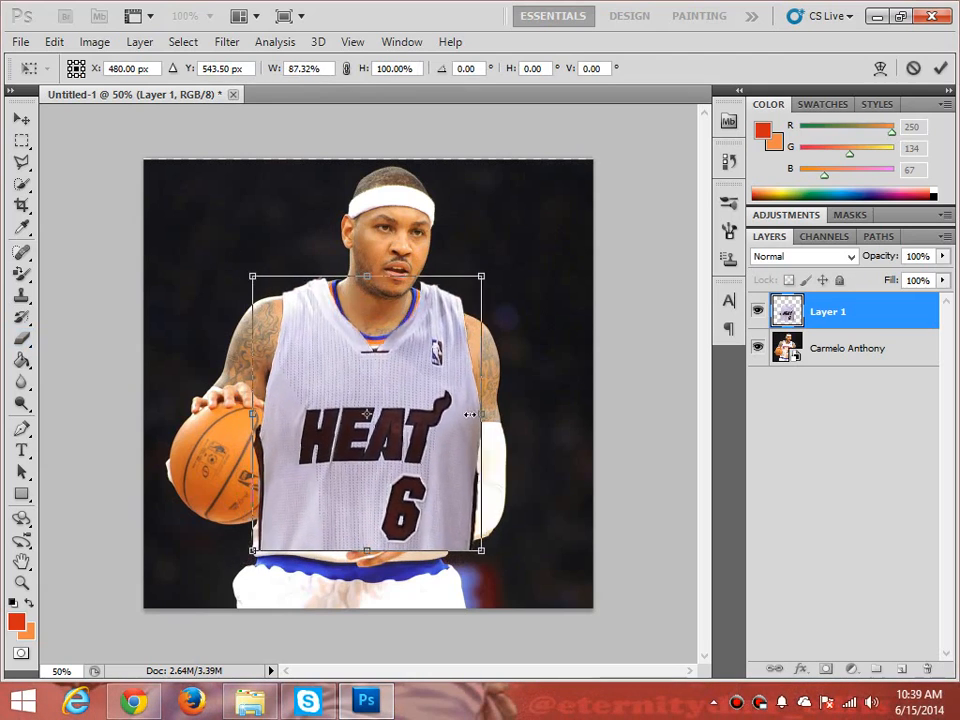
drag(485, 413, 469, 413)
mouse_move(237, 414)
mouse_down()
mouse_move(248, 414)
mouse_move(231, 414)
mouse_up()
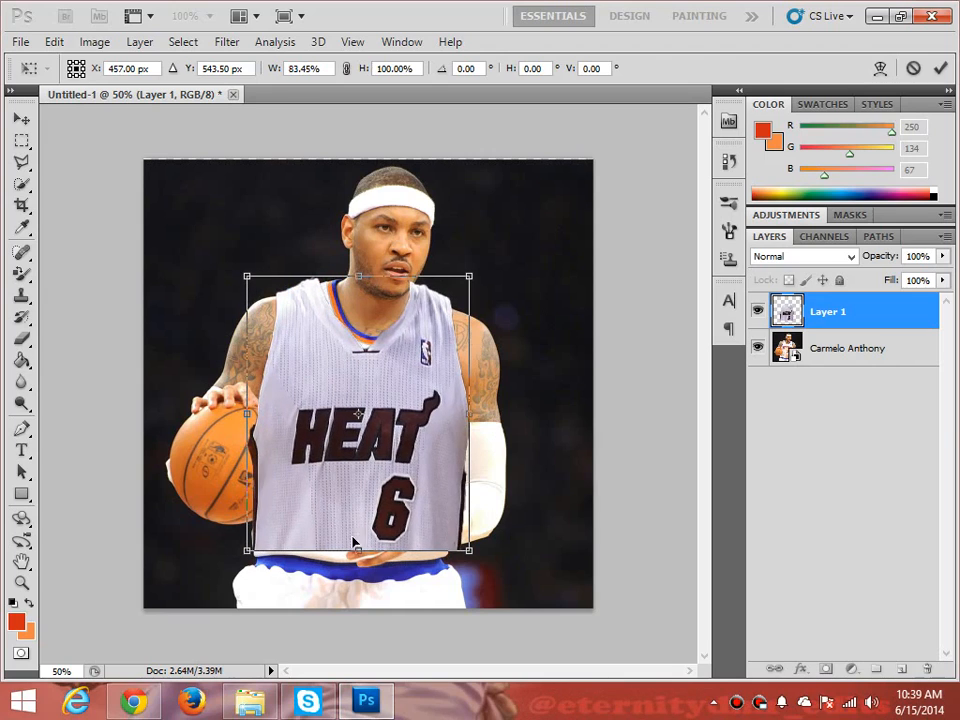
drag(357, 550, 355, 566)
key(Return)
key(e)
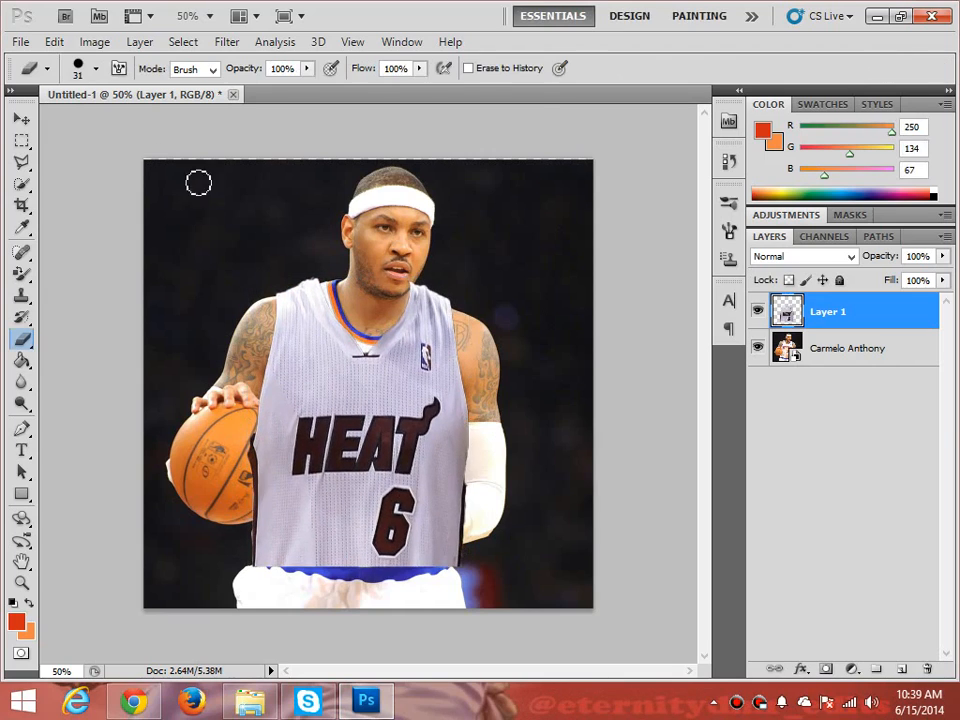
Skew the Heat jersey by its upper corners, about -3.3° horizontally, so its shoulders line up with the player's shoulders
click(58, 44)
mouse_move(143, 361)
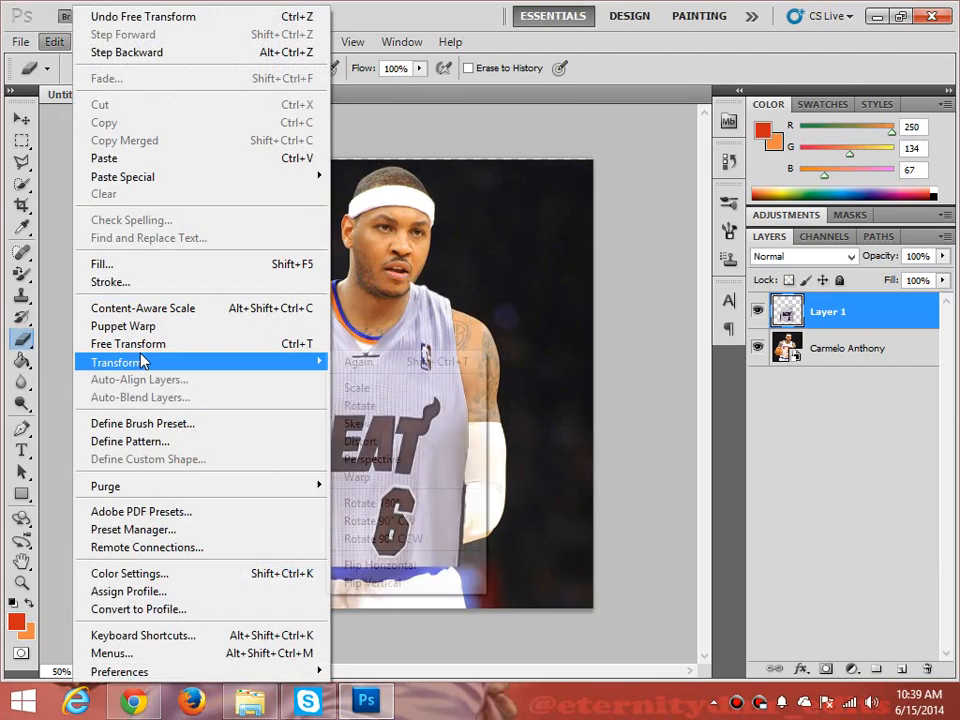
click(360, 425)
mouse_move(472, 280)
mouse_down()
mouse_move(480, 294)
mouse_move(484, 281)
mouse_move(483, 294)
mouse_up()
drag(420, 350, 421, 345)
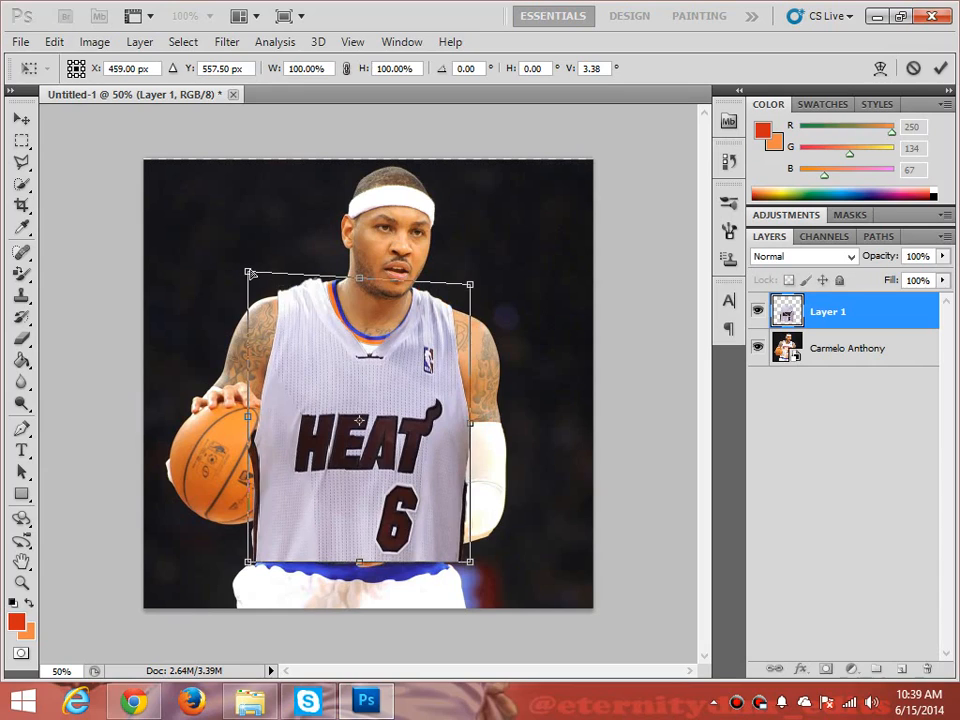
drag(248, 271, 267, 274)
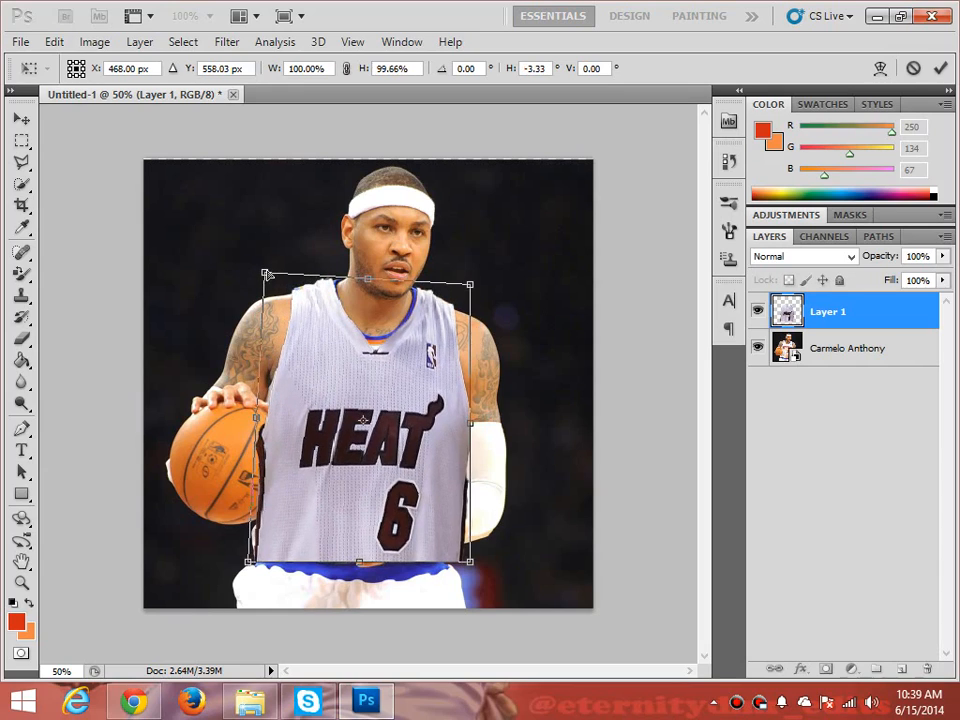
key(Return)
key(e)
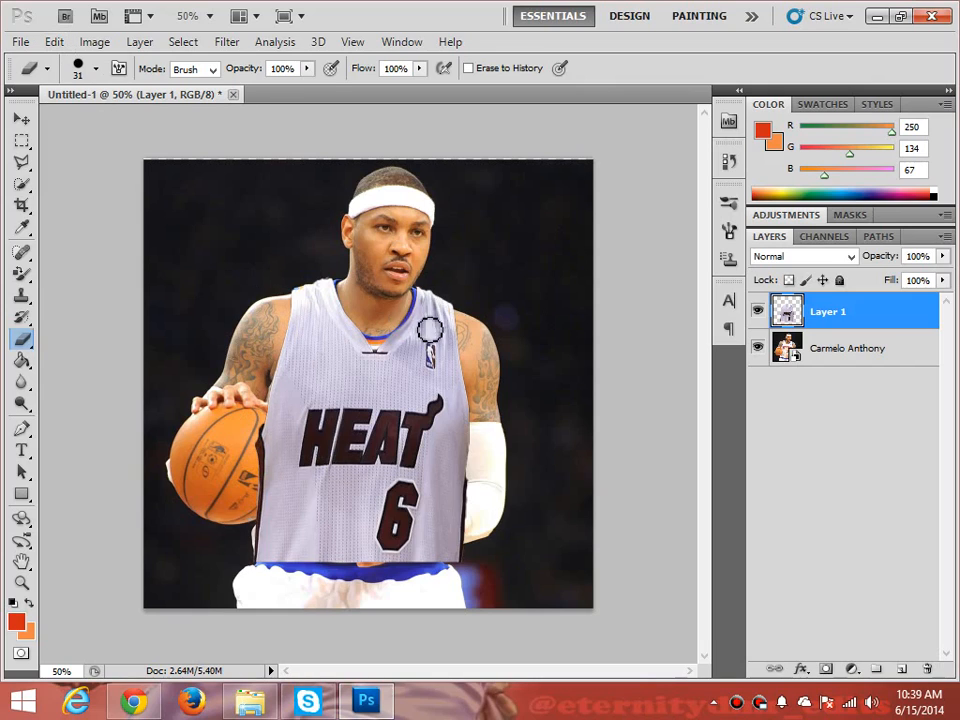
Scale the Heat jersey to about 99% width and 104% height, stretching it from the shoulders down to the blue waistband
click(58, 43)
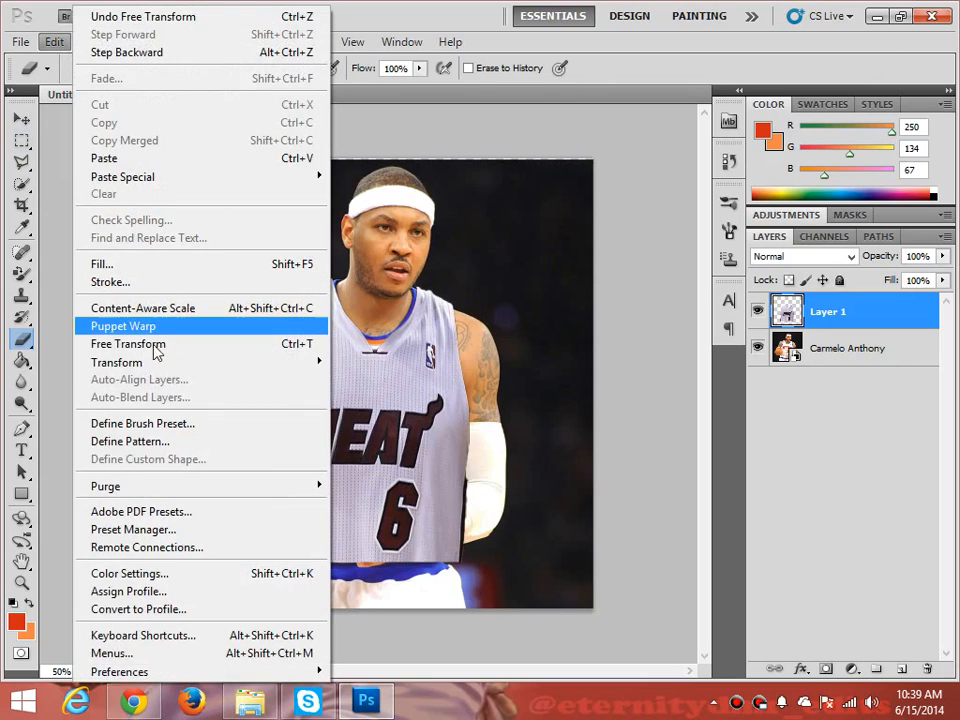
mouse_move(153, 367)
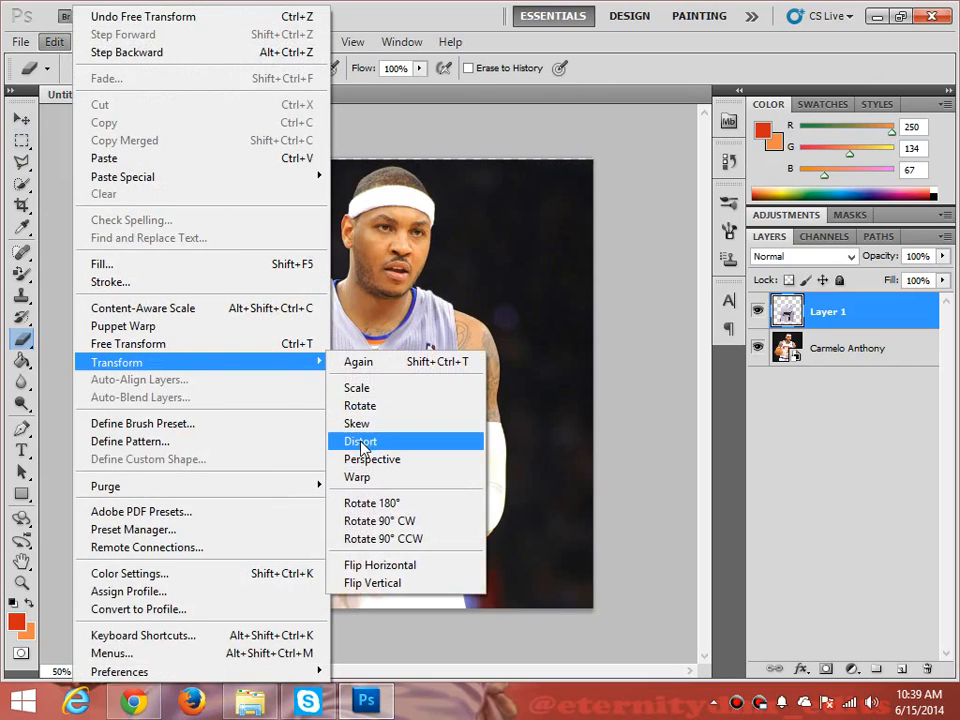
click(357, 388)
drag(362, 518, 360, 555)
drag(249, 555, 245, 554)
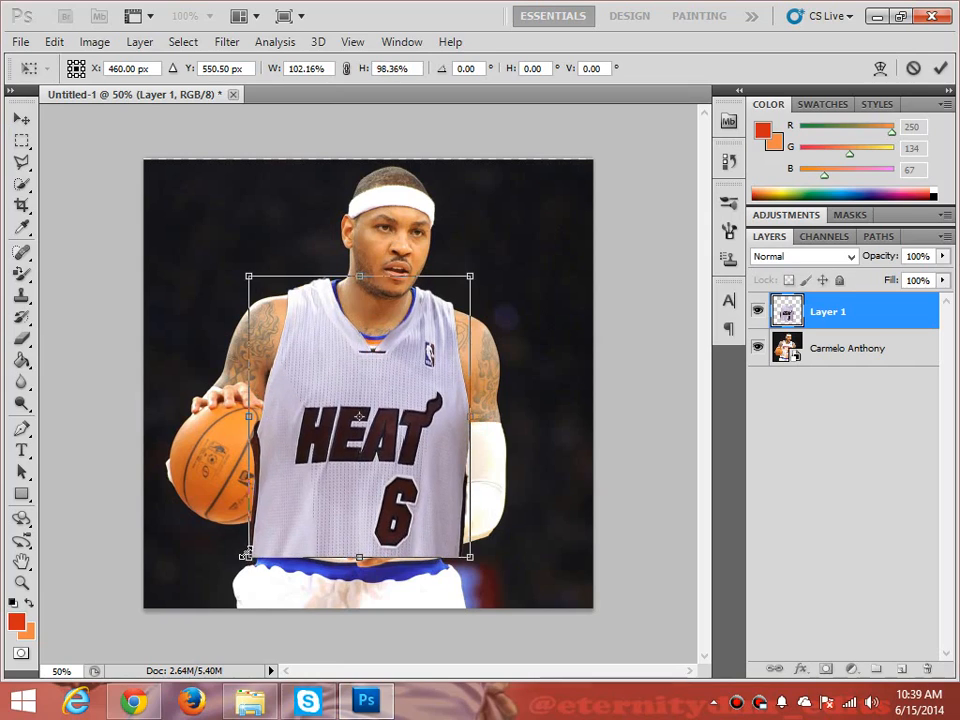
drag(467, 284, 465, 270)
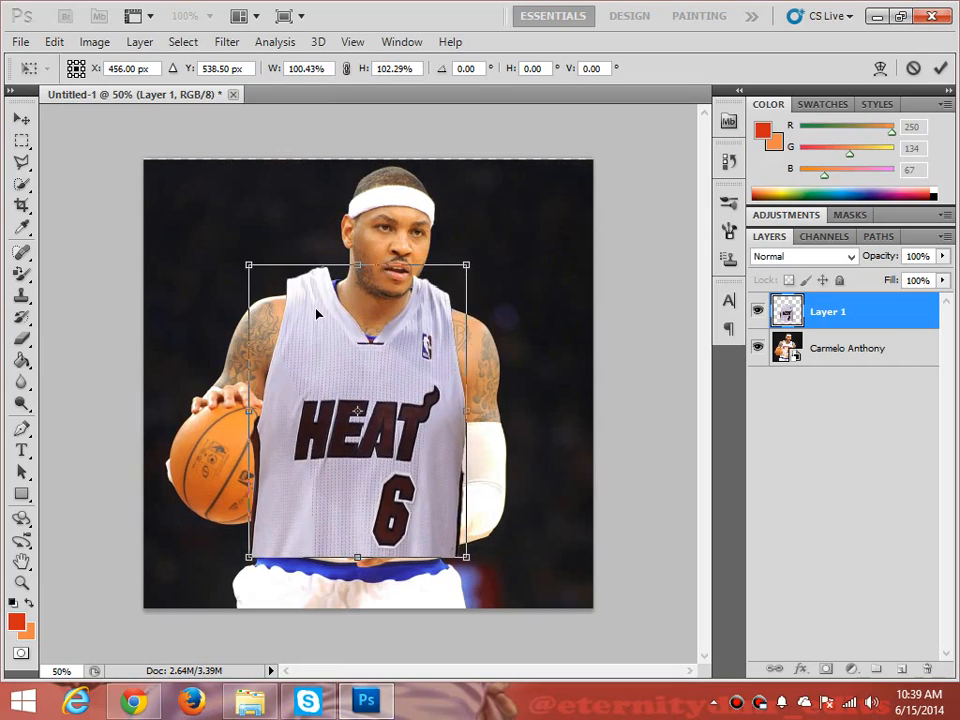
drag(249, 266, 254, 271)
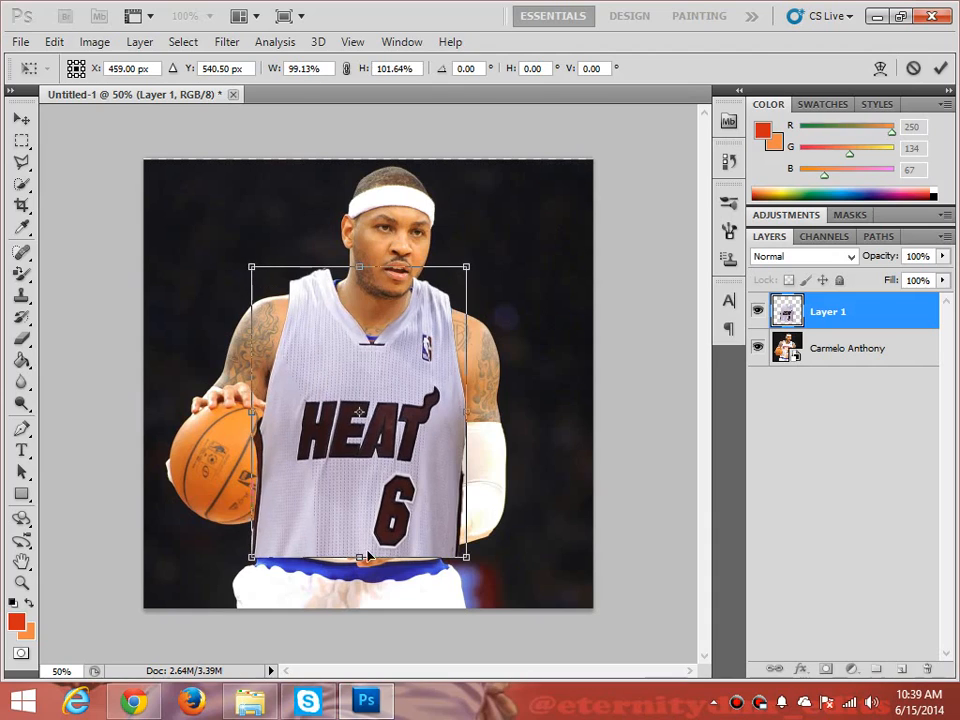
drag(358, 558, 357, 564)
key(e)
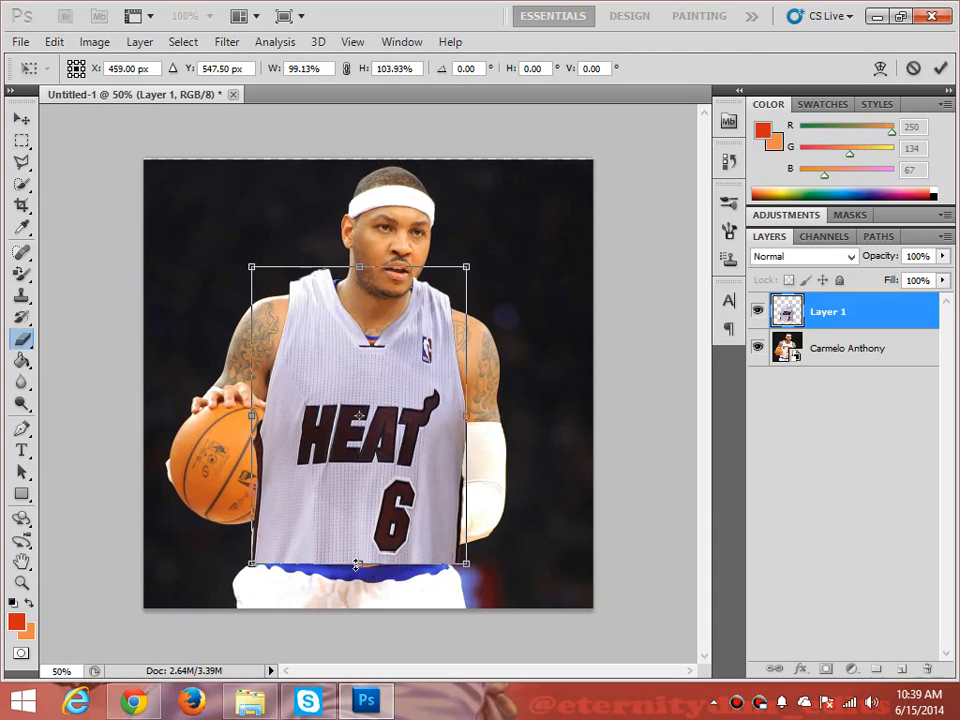
key(Return)
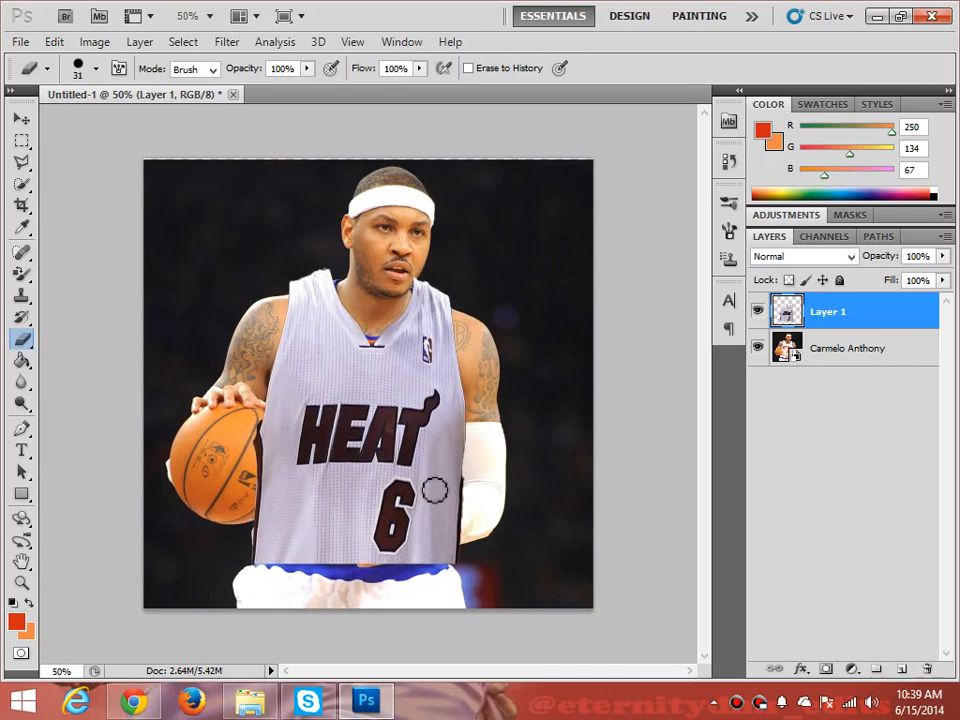
Skew the Heat jersey's lower corner on the white-sleeve side inward, about -0.9° horizontally, and return to the Eraser
click(53, 43)
mouse_move(184, 364)
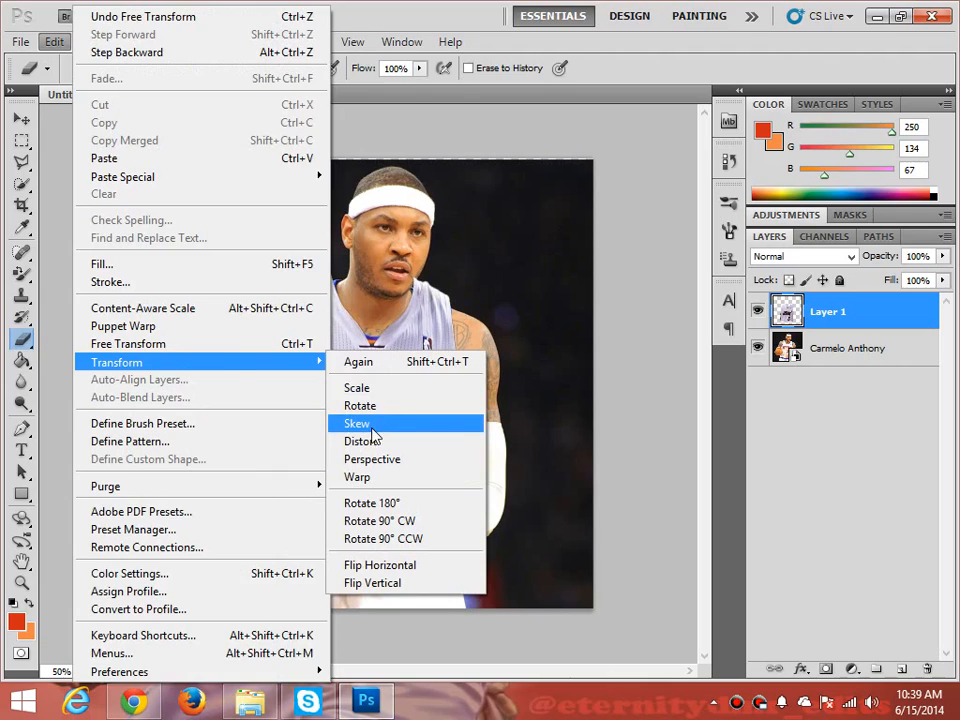
click(358, 424)
drag(465, 565, 461, 566)
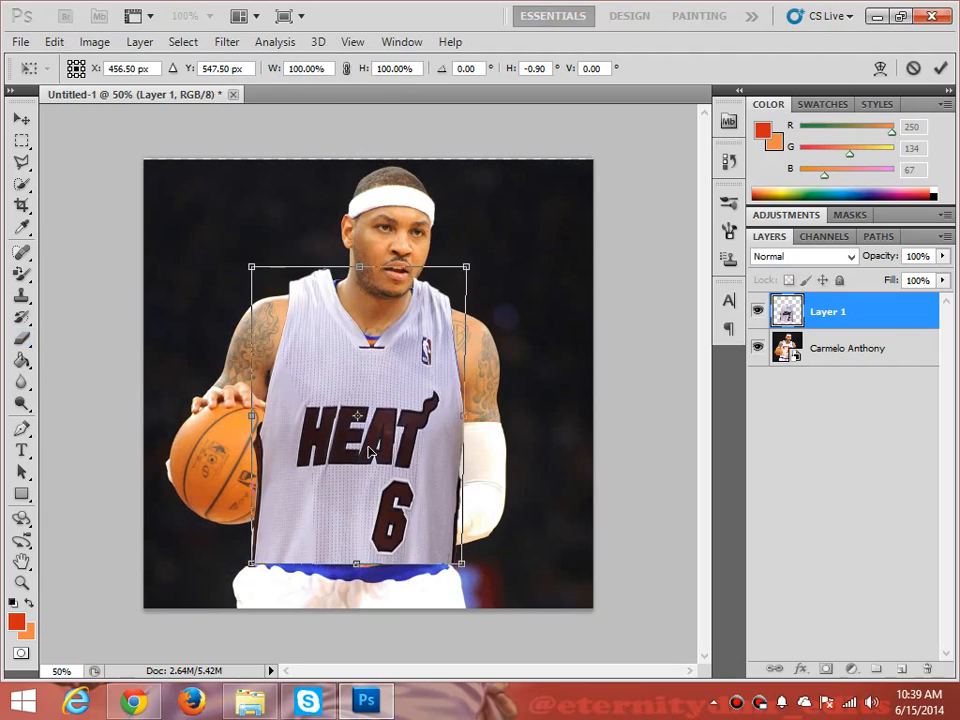
key(Return)
key(e)
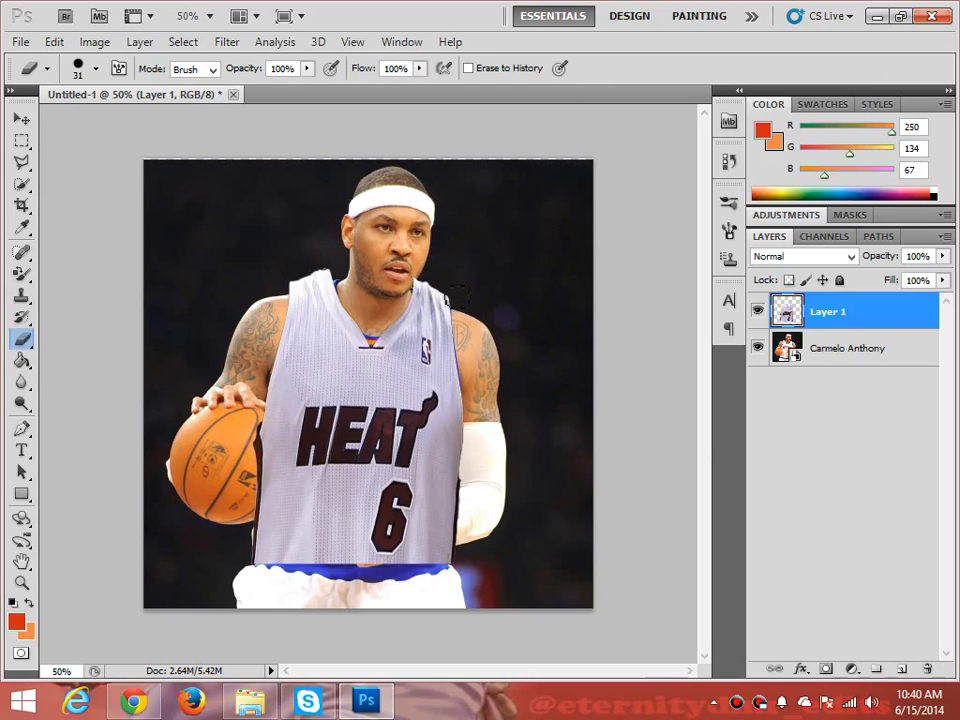
Lower the opacity of Layer 1 to 64% and keep that layer selected for erasing
click(943, 257)
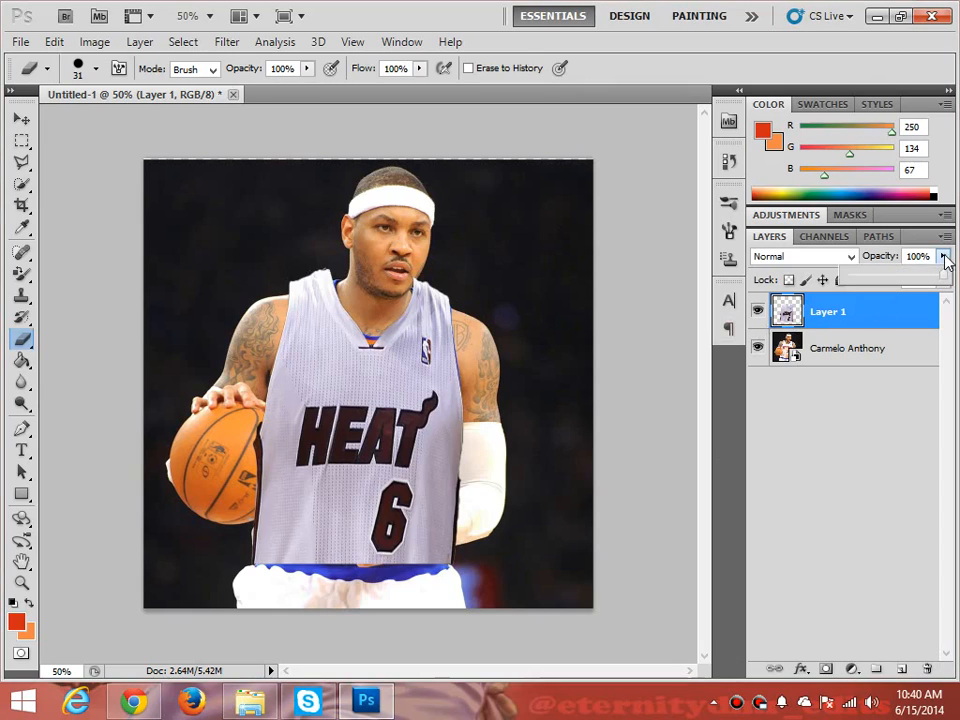
drag(937, 283, 911, 288)
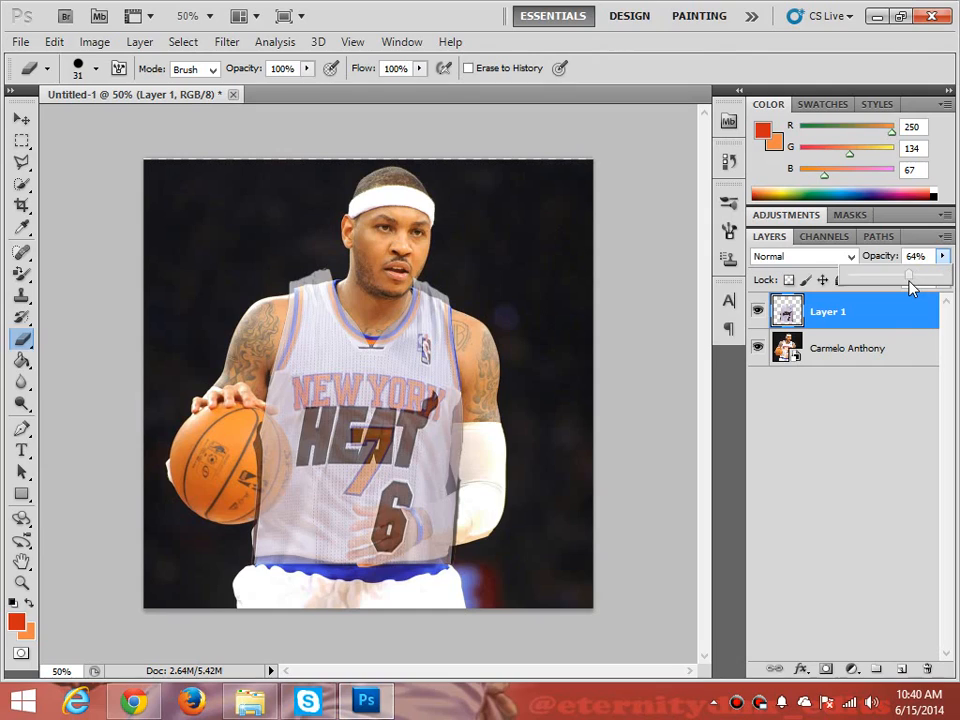
click(857, 420)
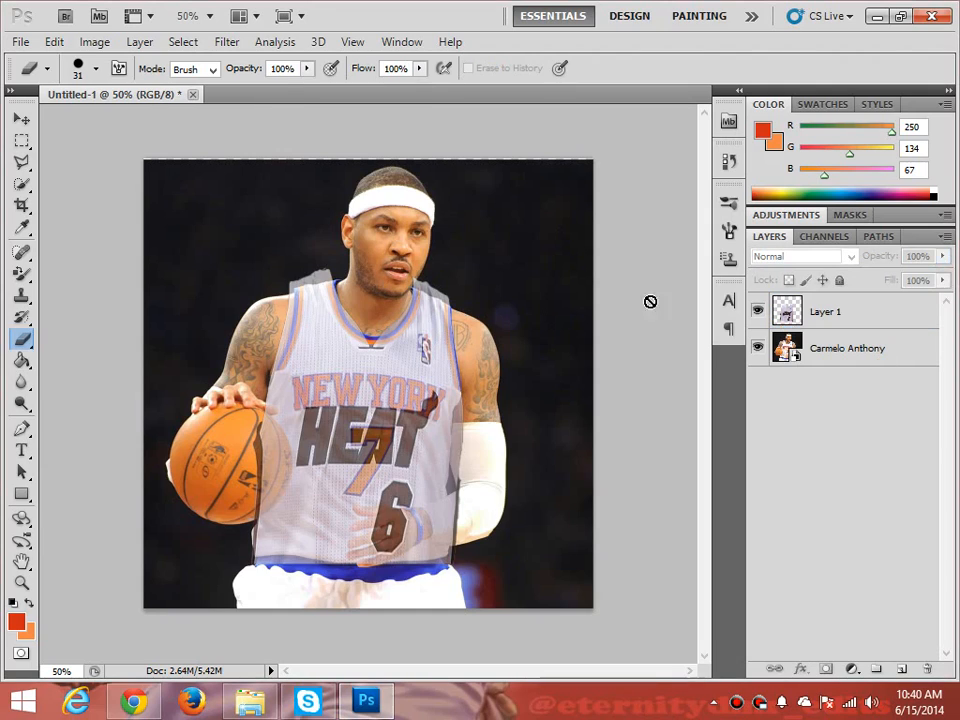
click(862, 326)
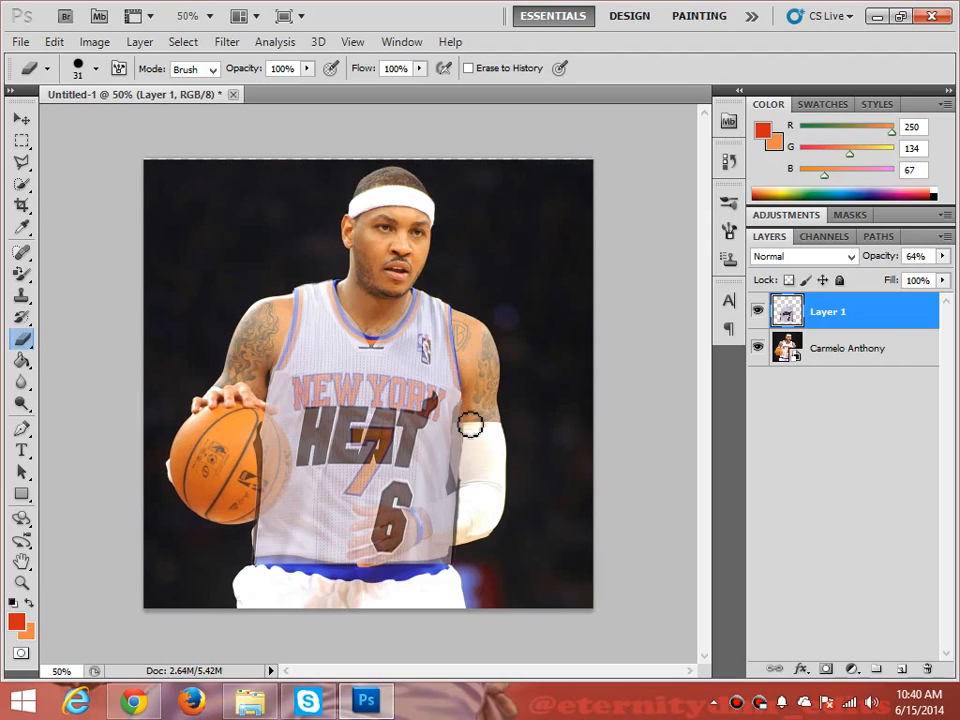
Erase the Heat jersey edge that overhangs the tattooed upper arm just above the white sleeve
mouse_move(468, 421)
mouse_down()
mouse_move(459, 504)
mouse_move(461, 435)
mouse_move(467, 463)
mouse_move(470, 416)
mouse_up()
key(ctrl+plus)
key(ctrl+plus)
key(ctrl+plus)
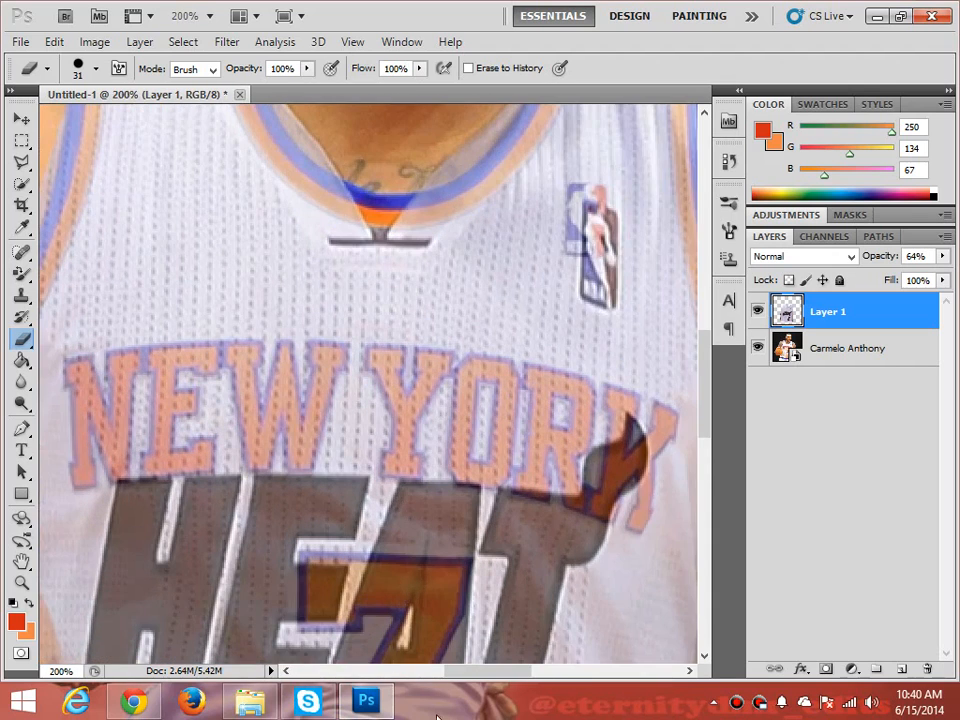
drag(504, 672, 553, 671)
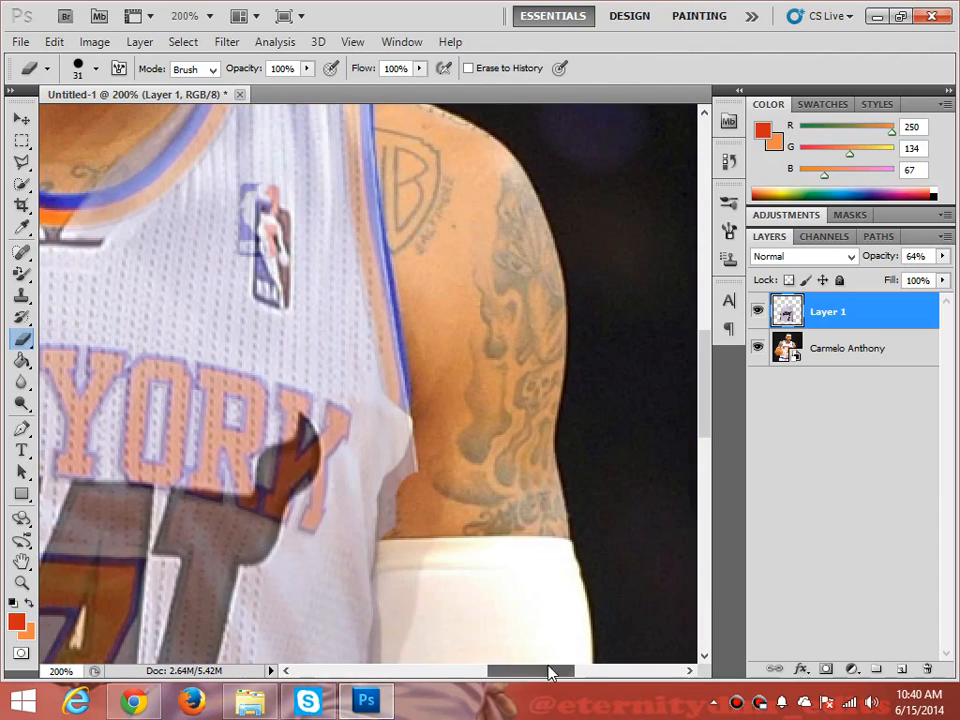
drag(430, 447, 390, 489)
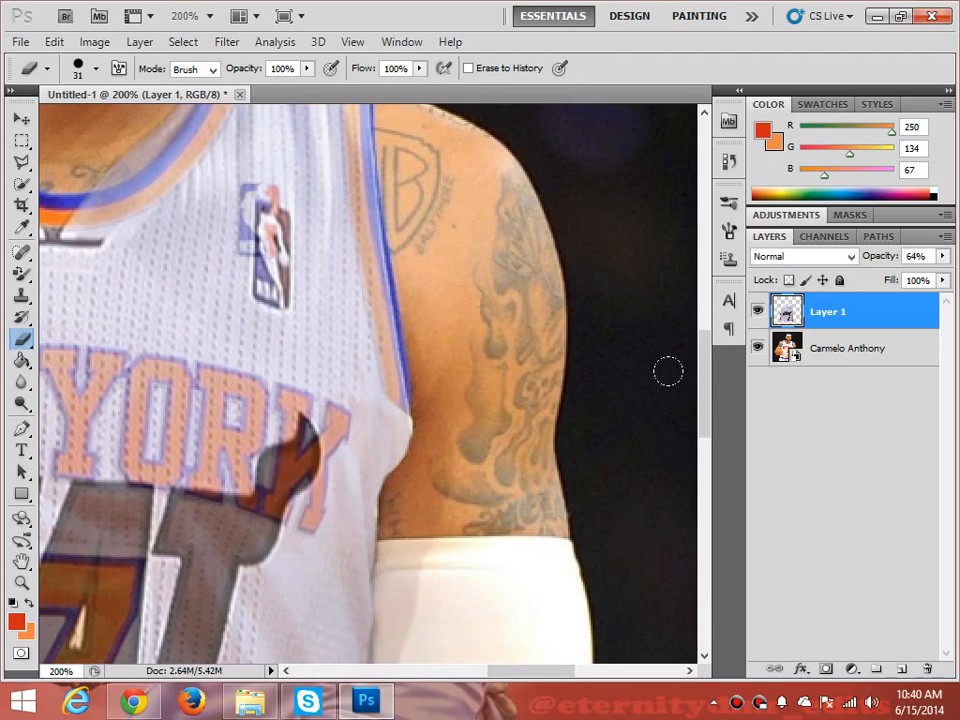
Try to erase the Heat jersey's side edge along the white sleeve down toward the waist, and undo it
drag(706, 415, 706, 474)
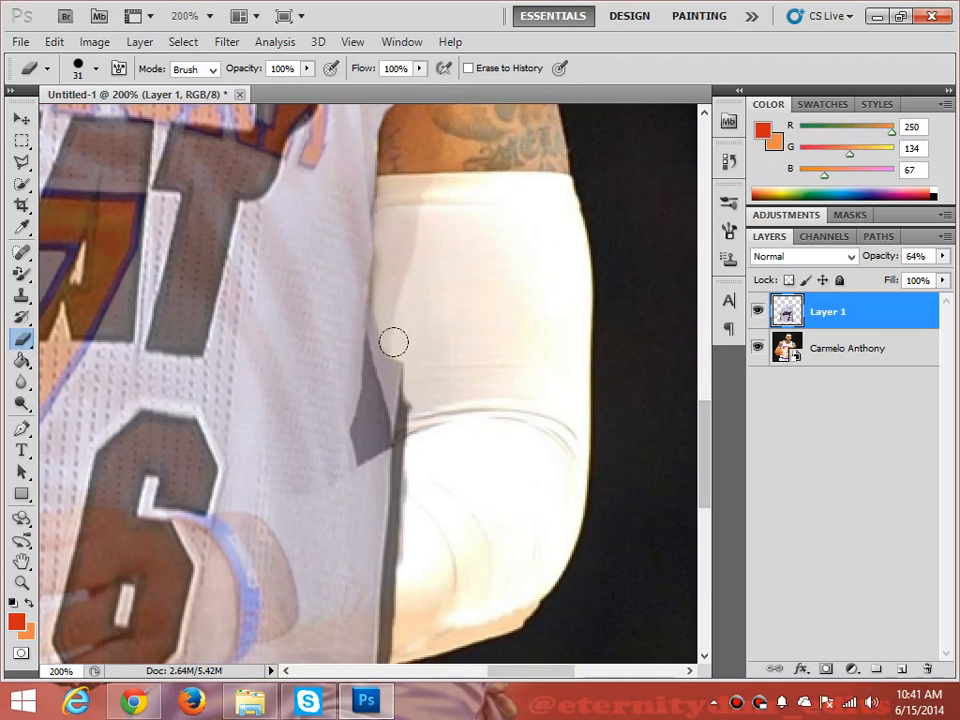
mouse_move(380, 325)
mouse_down()
mouse_move(369, 376)
mouse_move(385, 342)
mouse_move(363, 411)
mouse_move(407, 391)
mouse_move(390, 497)
mouse_move(366, 476)
mouse_move(387, 401)
mouse_move(353, 536)
mouse_move(364, 601)
mouse_up()
drag(707, 439, 707, 483)
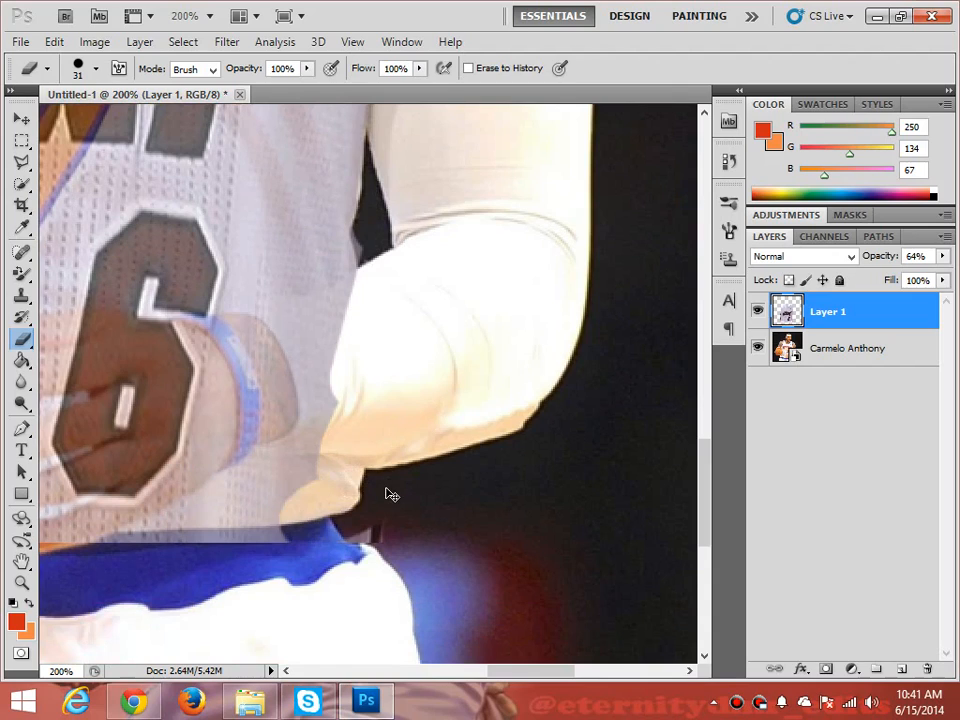
key(ctrl+z)
key(ctrl+z)
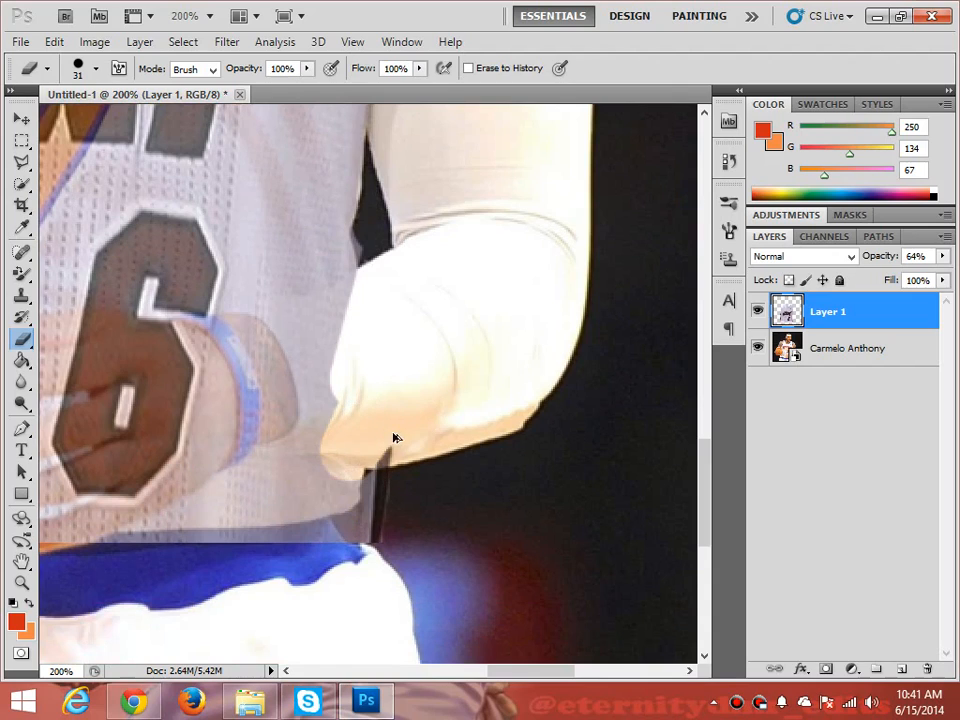
key(ctrl+z)
Erase the Heat jersey where it covers the white sleeve, the gap beside it, the forearm and the blue wristband
mouse_move(375, 392)
mouse_down()
mouse_move(380, 425)
mouse_move(350, 440)
mouse_move(361, 422)
mouse_up()
mouse_move(393, 305)
mouse_down()
mouse_move(392, 175)
mouse_move(373, 273)
mouse_move(381, 237)
mouse_up()
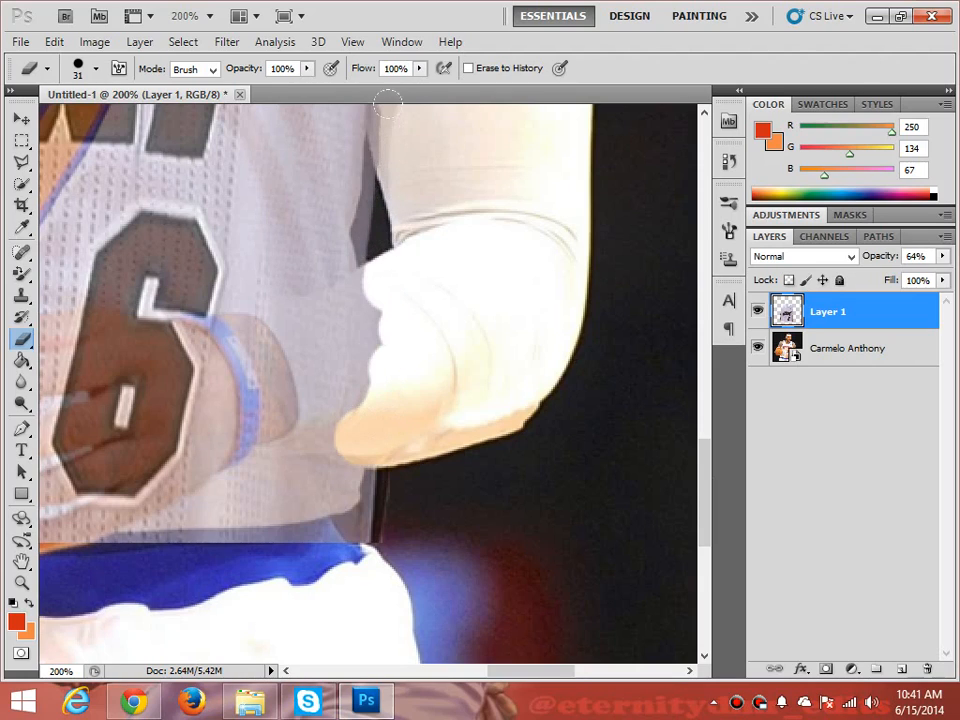
mouse_move(388, 102)
mouse_down()
mouse_move(371, 223)
mouse_move(403, 219)
mouse_up()
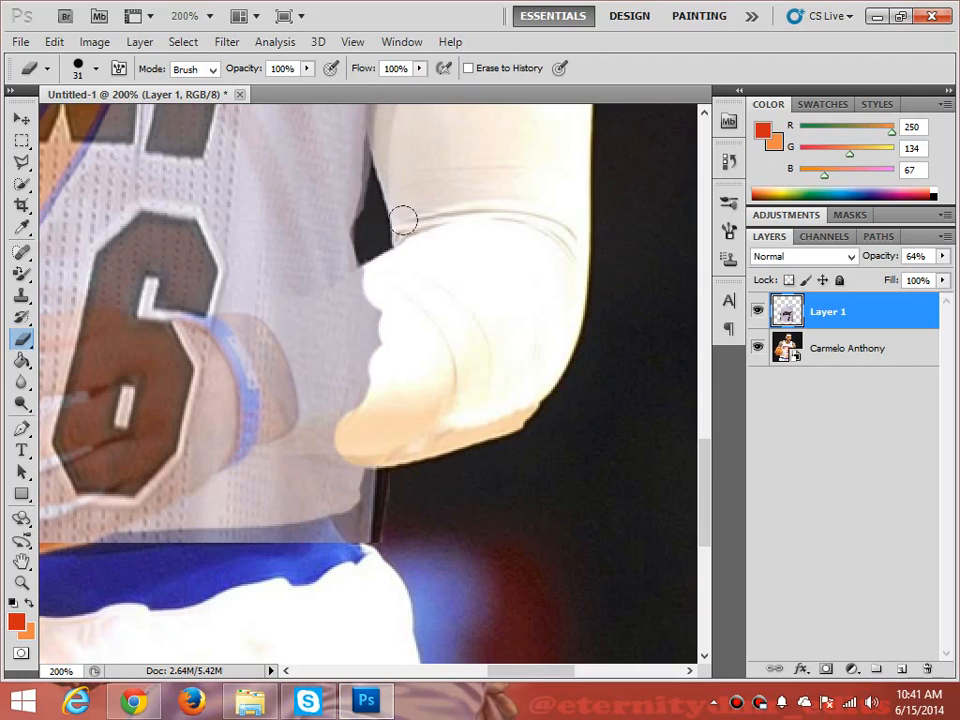
drag(704, 490, 704, 440)
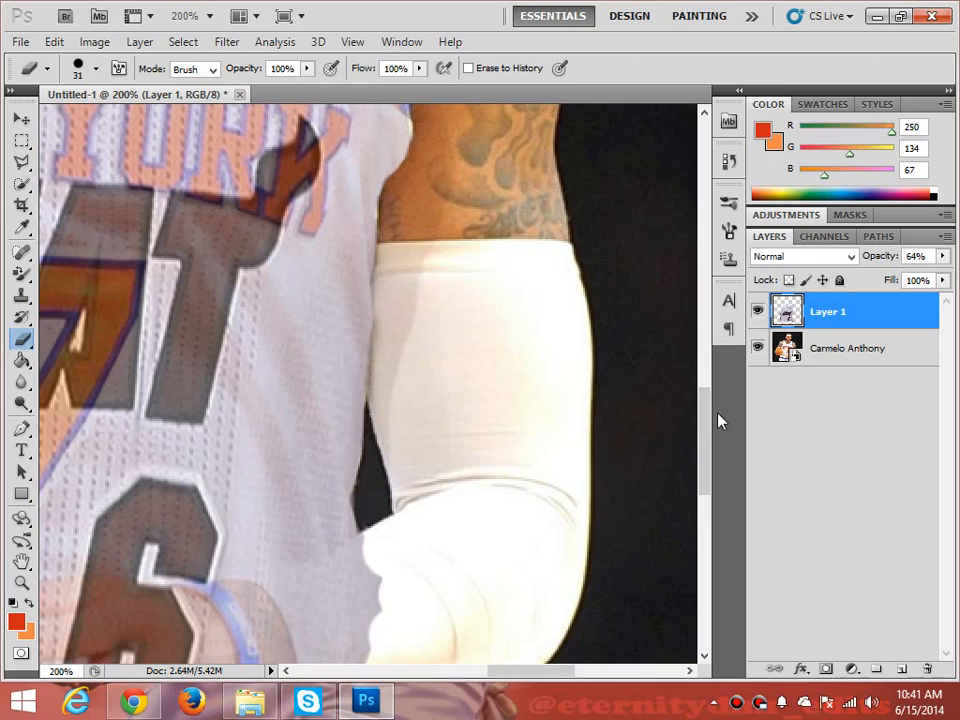
drag(706, 420, 707, 485)
mouse_move(410, 400)
mouse_down()
mouse_move(393, 334)
mouse_move(298, 346)
mouse_move(331, 302)
mouse_move(363, 286)
mouse_move(227, 346)
mouse_move(254, 372)
mouse_move(251, 413)
mouse_move(342, 432)
mouse_move(254, 413)
mouse_move(291, 383)
mouse_move(385, 402)
mouse_move(194, 425)
mouse_move(355, 424)
mouse_move(218, 422)
mouse_move(422, 320)
mouse_move(235, 371)
mouse_move(342, 312)
mouse_move(324, 313)
mouse_move(372, 282)
mouse_up()
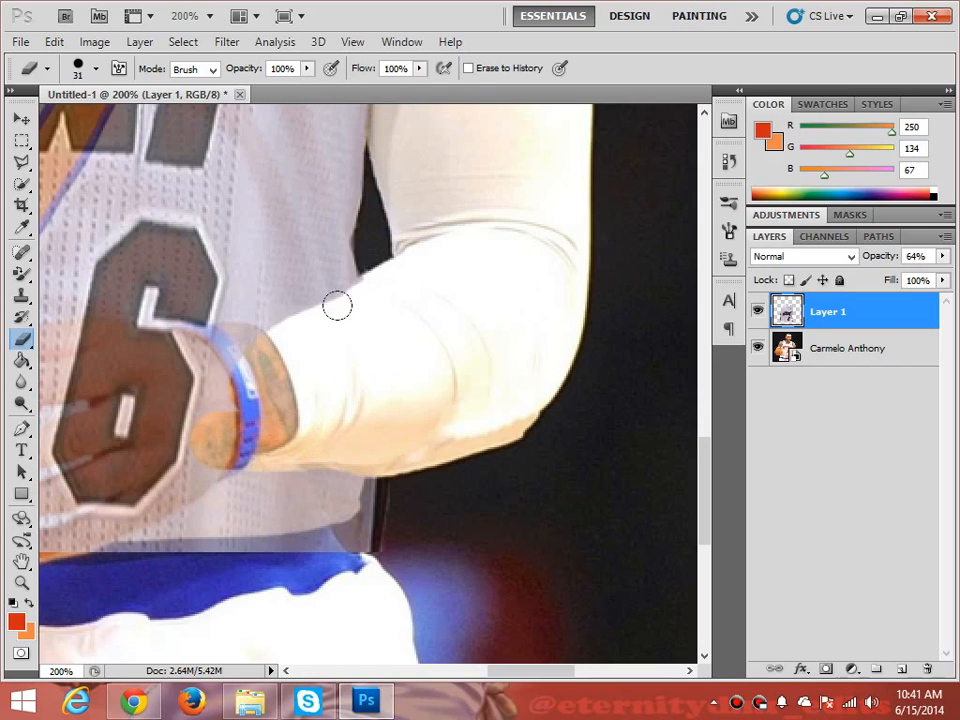
mouse_move(295, 318)
mouse_down()
mouse_move(189, 358)
mouse_move(208, 390)
mouse_move(170, 430)
mouse_up()
scroll(588, 672, left, 4)
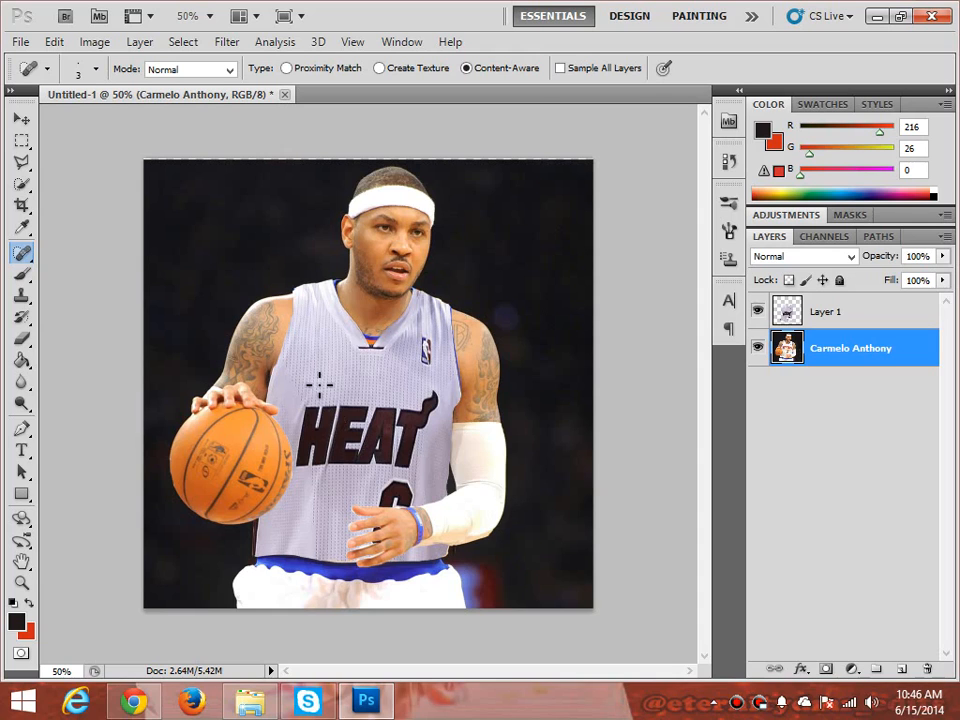
Erase the white fringe of the Heat jersey on Layer 1 along the armhole above the basketball with a 10 px eraser
key(ctrl+plus)
key(ctrl+plus)
key(ctrl+plus)
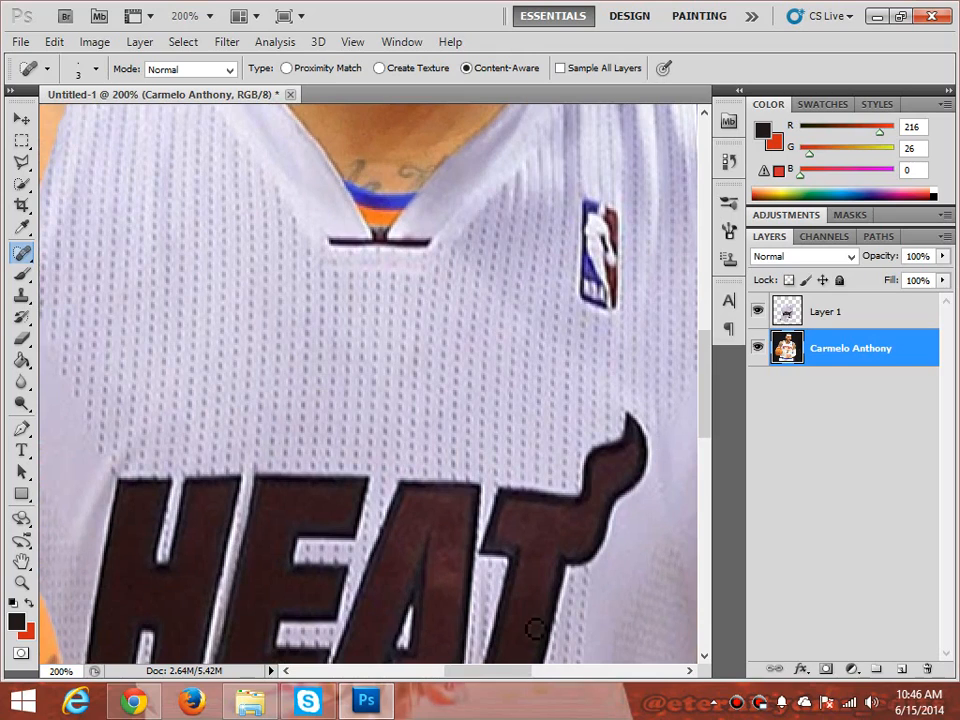
drag(519, 682, 489, 682)
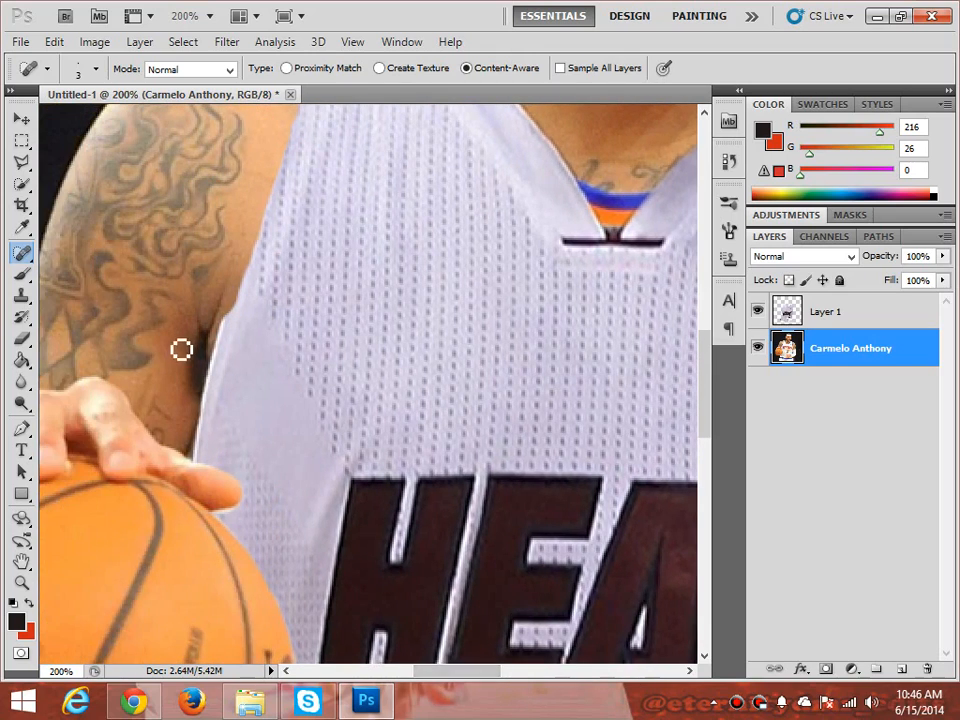
click(22, 338)
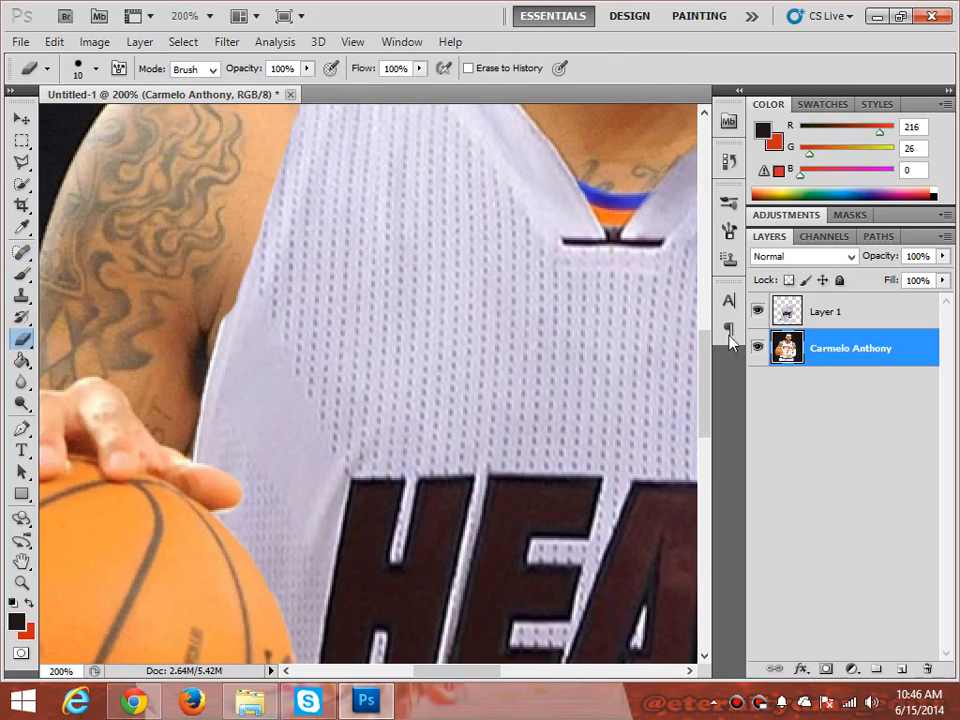
key(alt+bracketright)
mouse_move(231, 315)
mouse_down()
mouse_move(214, 336)
mouse_move(197, 401)
mouse_move(218, 380)
mouse_move(236, 317)
mouse_move(219, 321)
mouse_move(204, 364)
mouse_move(189, 437)
mouse_move(212, 354)
mouse_move(191, 439)
mouse_move(222, 337)
mouse_move(170, 503)
mouse_up()
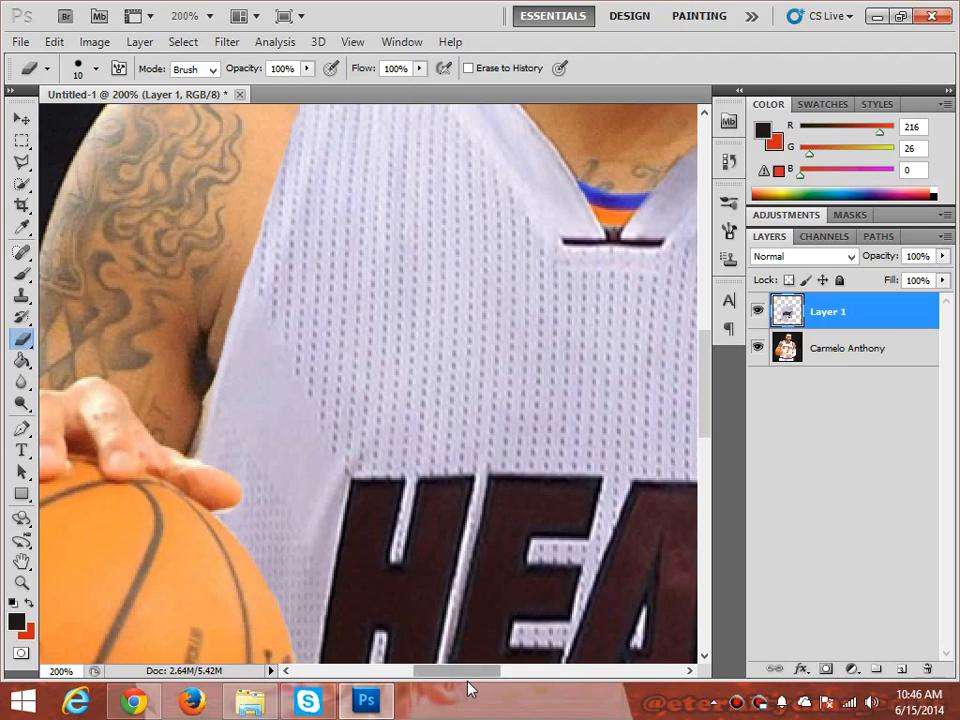
Try to remove the blue and orange collar remnant on Layer 1 with a 37 px content-aware Spot Healing Brush
drag(482, 688, 497, 681)
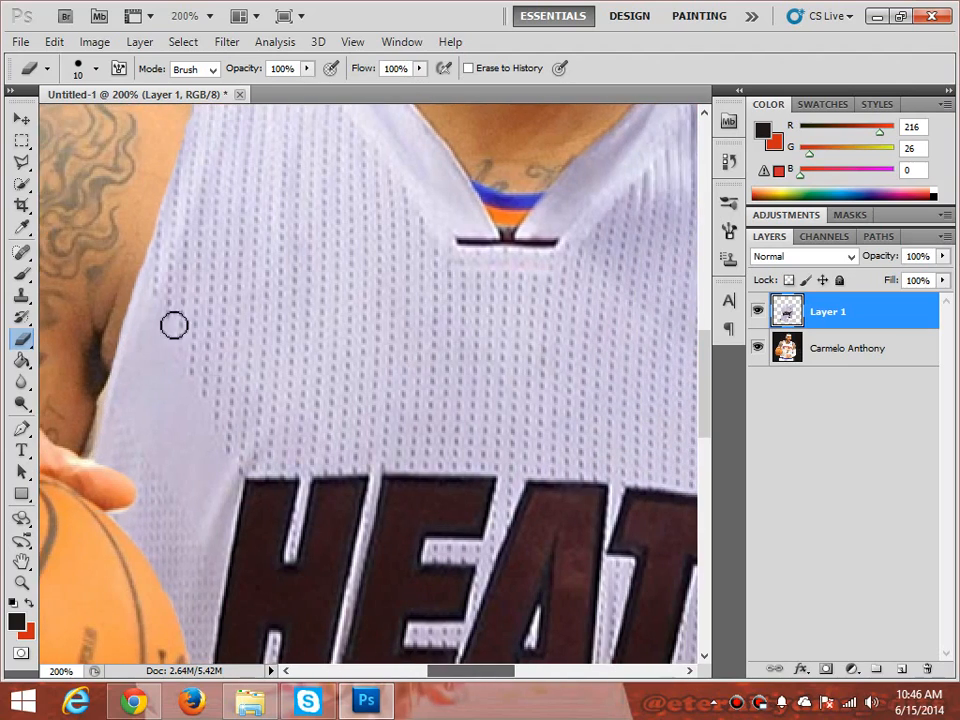
key(j)
click(78, 68)
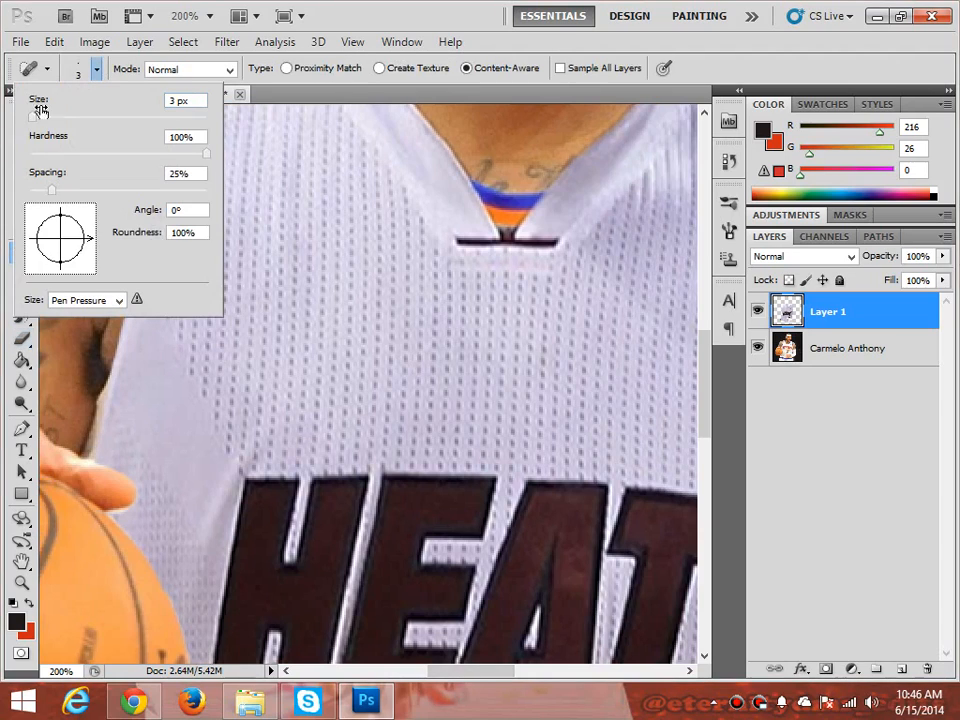
drag(30, 117, 62, 117)
click(493, 177)
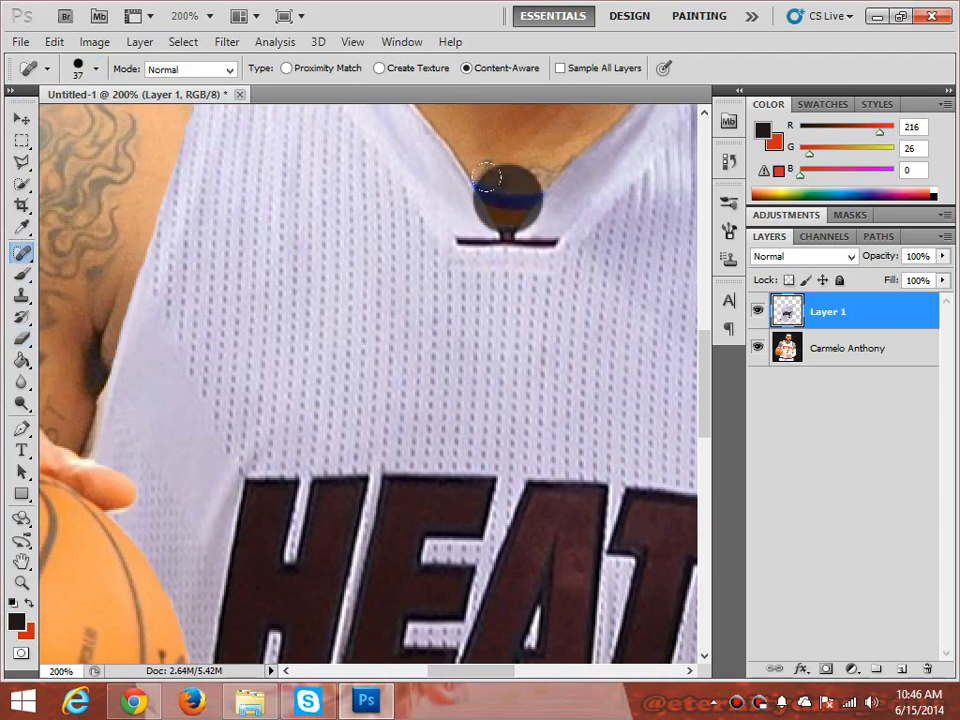
key(ctrl+z)
Try to remove the blue and orange collar remnant with a 22 px content-aware Spot Healing Brush, and undo the stroke
click(97, 69)
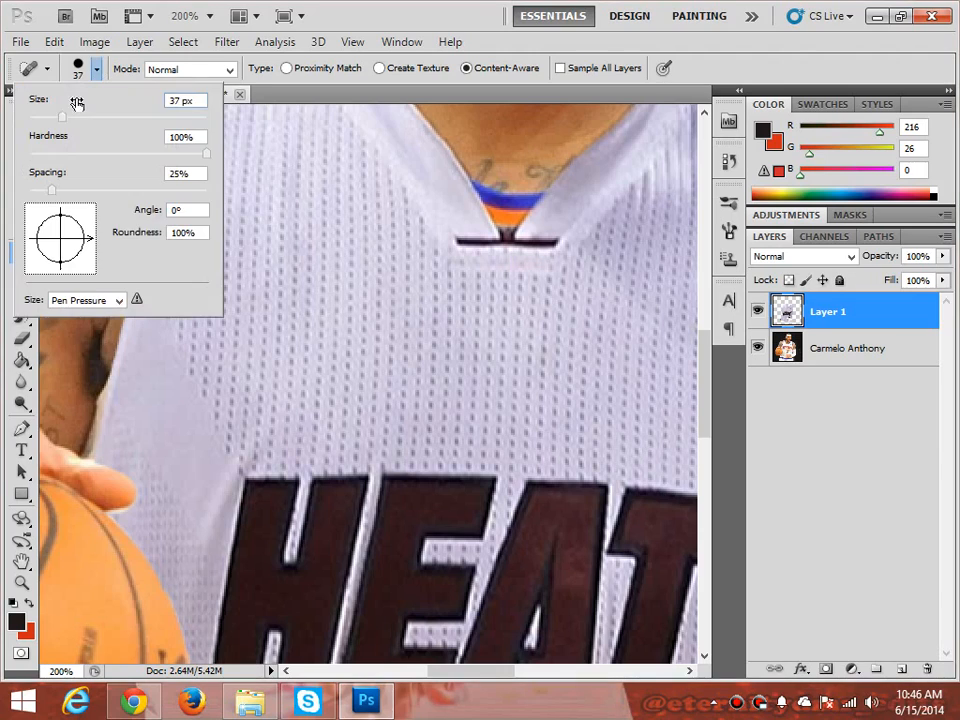
drag(57, 122, 49, 117)
drag(489, 203, 507, 221)
key(ctrl+z)
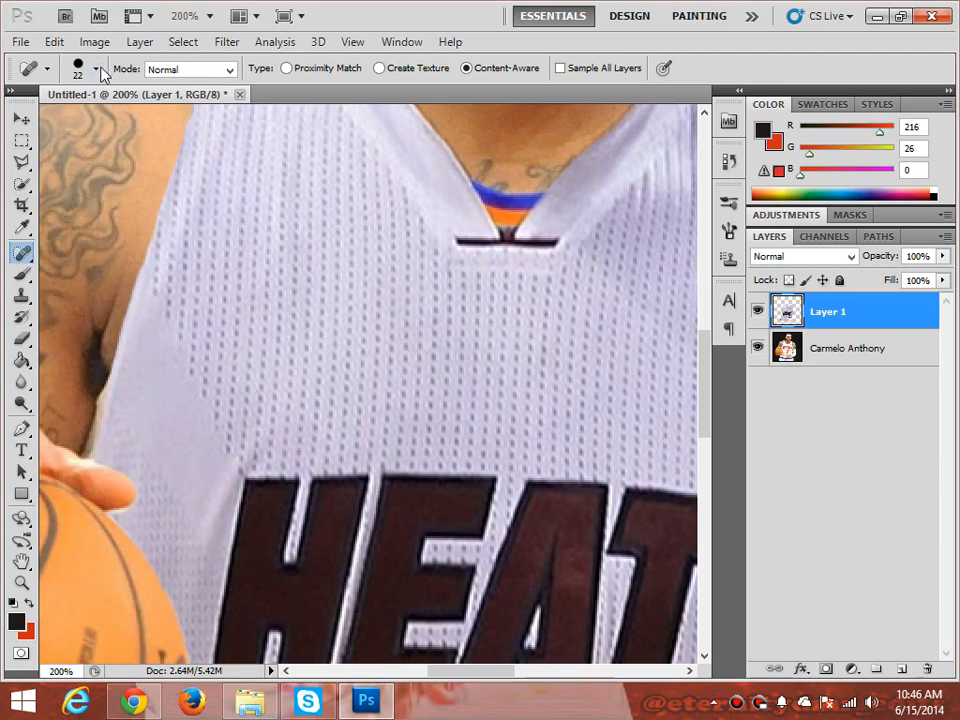
Heal away the blue and orange collar remnant above the dark collar bar with a 10 px content-aware Spot Healing Brush
click(97, 69)
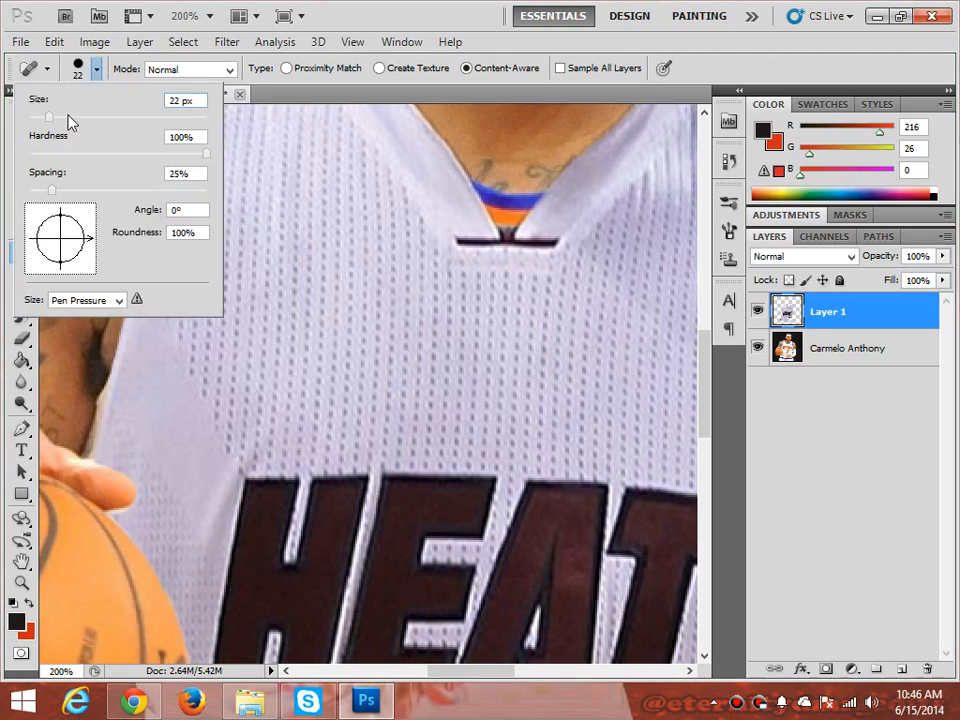
click(531, 199)
mouse_move(514, 204)
mouse_down()
mouse_move(514, 229)
mouse_move(493, 200)
mouse_move(536, 197)
mouse_move(521, 235)
mouse_up()
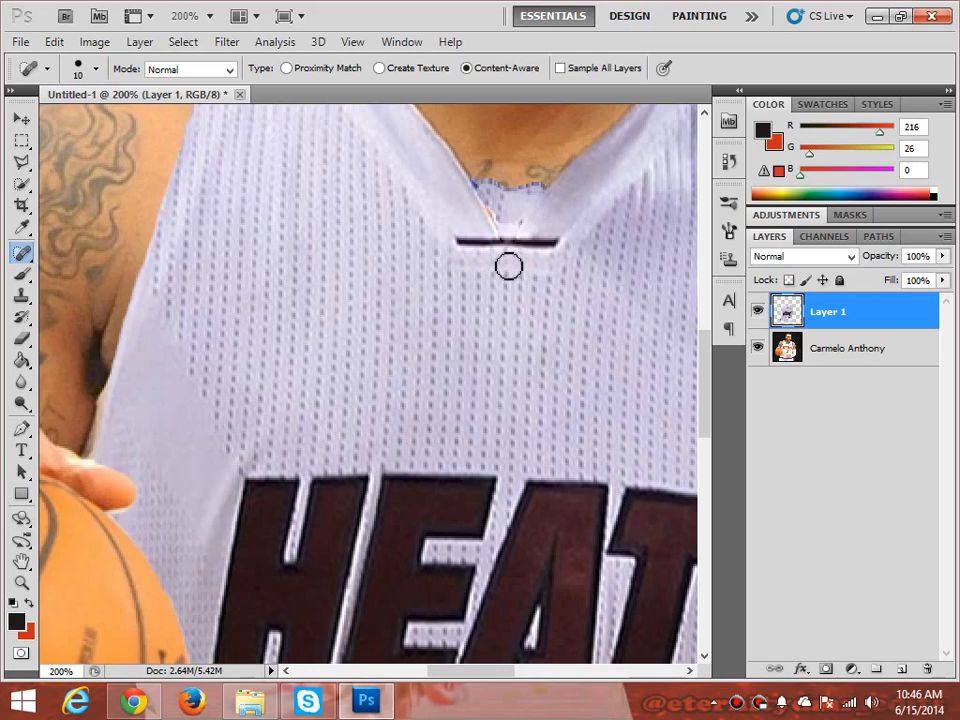
Erase the jagged upper edge of the collar patch at 10 px, and heal over the leftover blue and orange traces
click(22, 339)
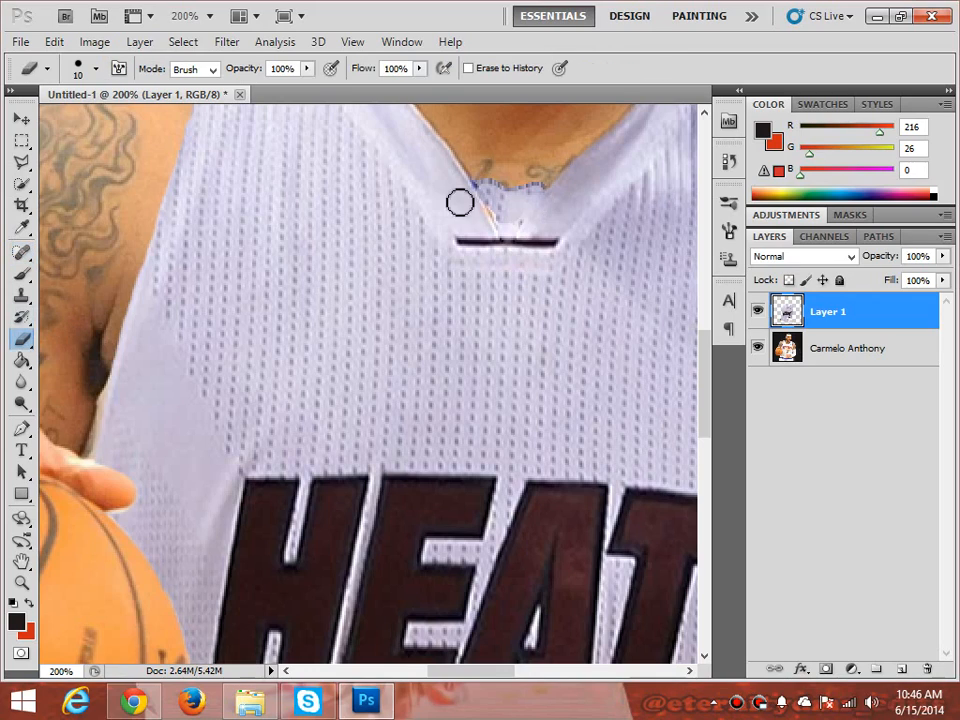
mouse_move(521, 187)
mouse_down()
mouse_move(542, 186)
mouse_move(479, 185)
mouse_up()
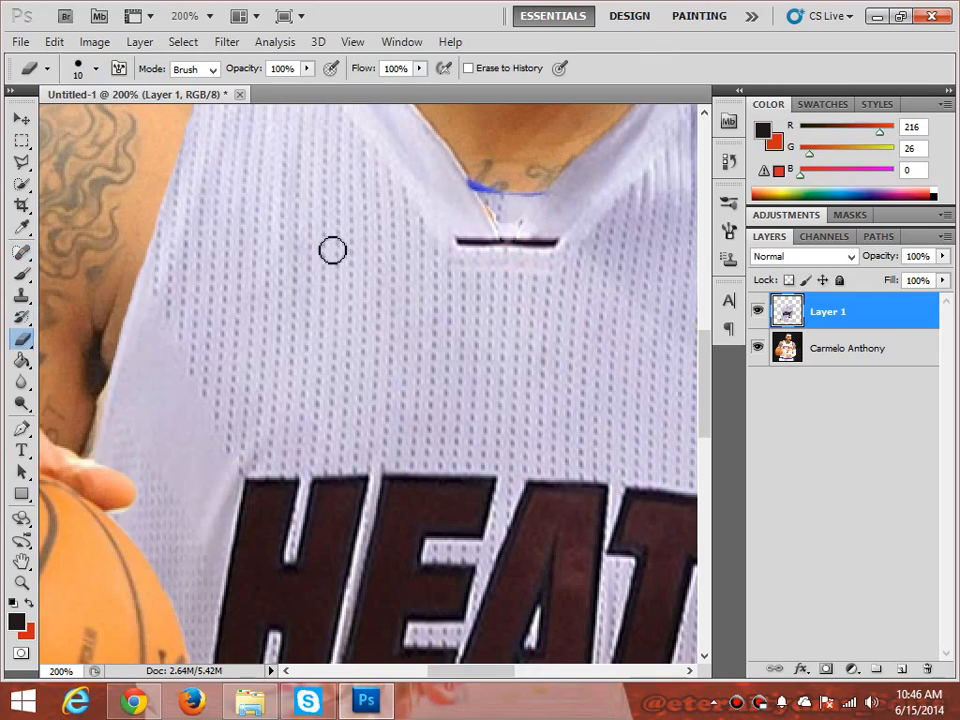
click(21, 252)
mouse_move(470, 186)
mouse_down()
mouse_move(493, 189)
mouse_move(486, 199)
mouse_move(530, 190)
mouse_move(525, 206)
mouse_move(540, 203)
mouse_move(514, 210)
mouse_move(508, 246)
mouse_move(495, 216)
mouse_move(527, 204)
mouse_up()
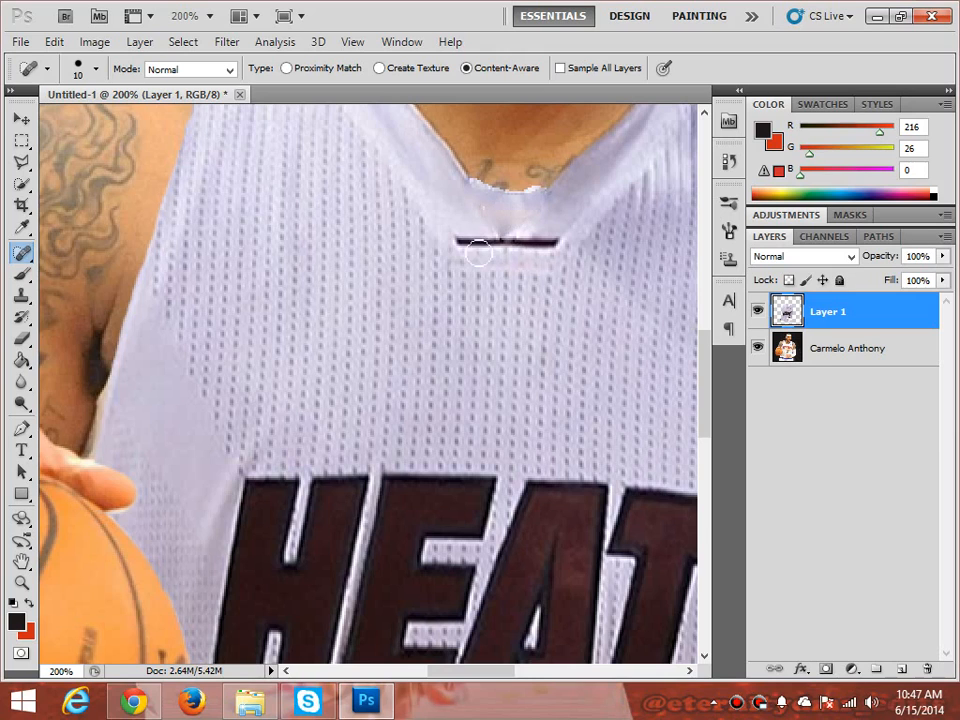
key(ctrl+minus)
key(ctrl+minus)
key(ctrl+minus)
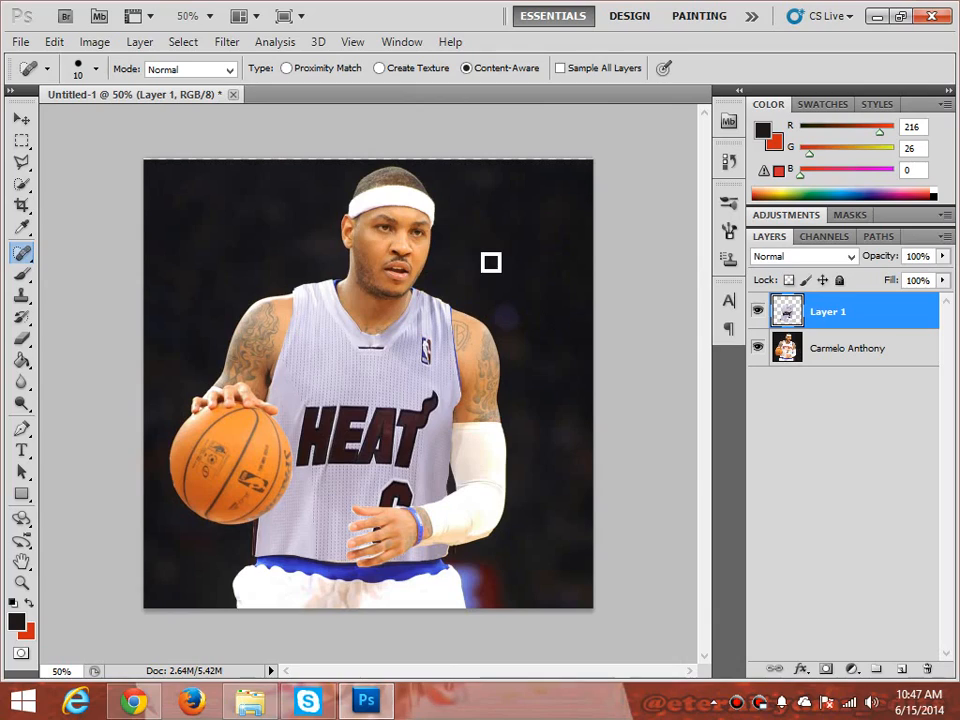
Sample the jersey's light lavender beside the armhole on the tattooed shoulder as the colour for the Brush tool
key(ctrl+plus)
key(ctrl+plus)
key(ctrl+plus)
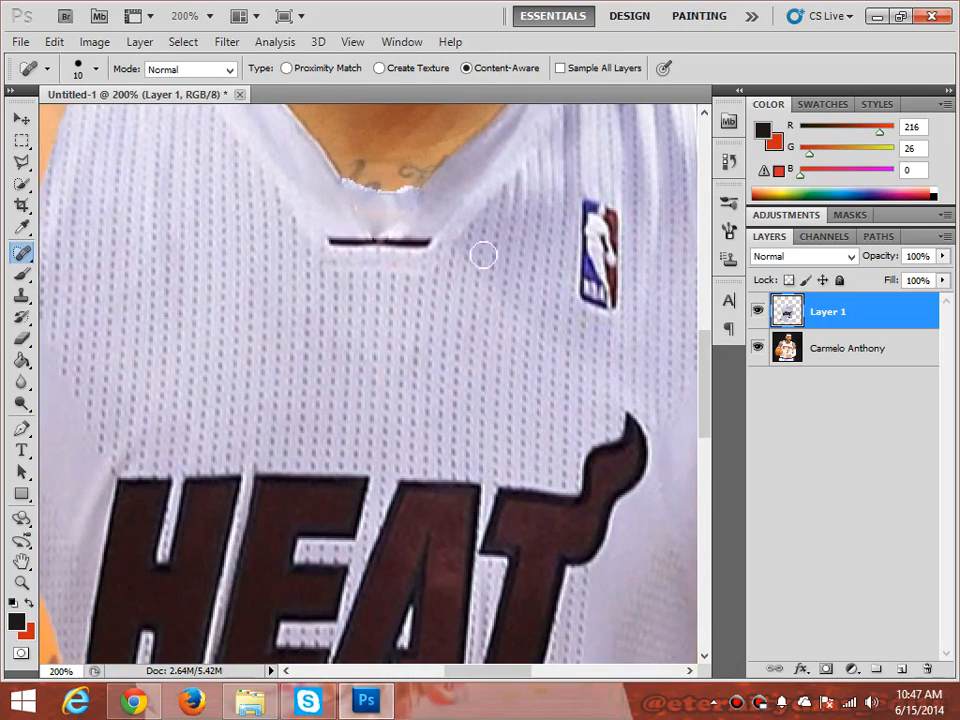
drag(506, 671, 546, 671)
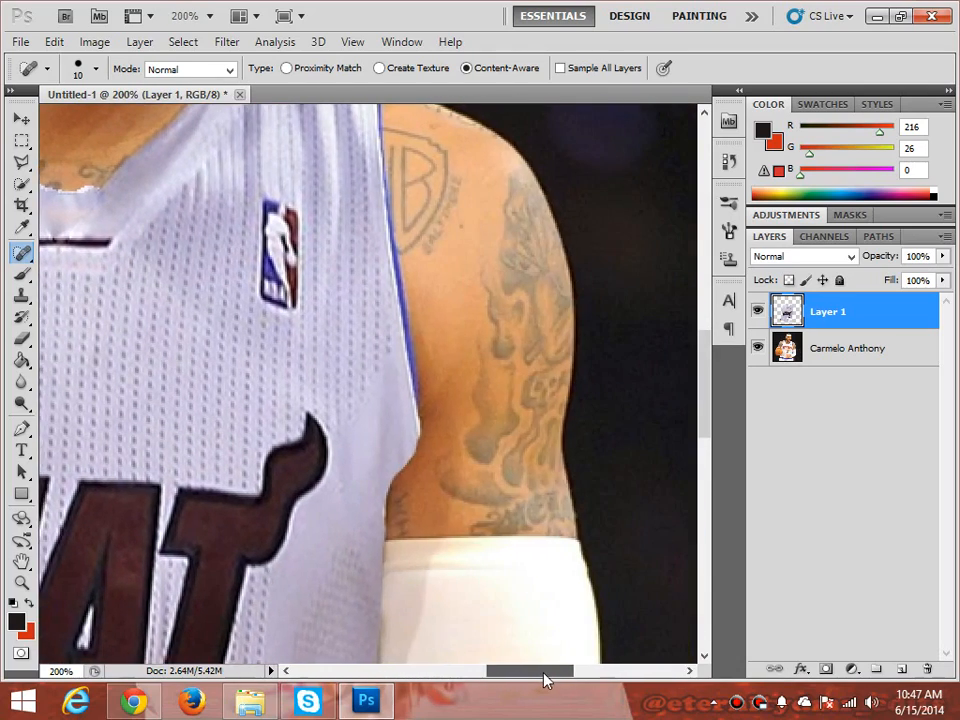
scroll(700, 400, up, 4)
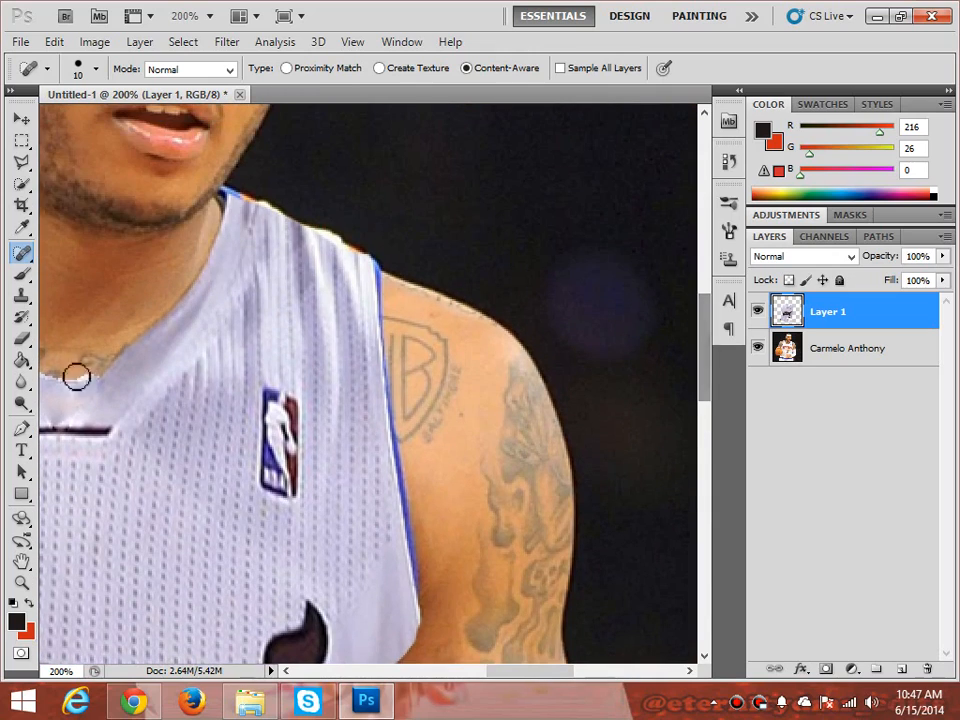
click(24, 277)
key(i)
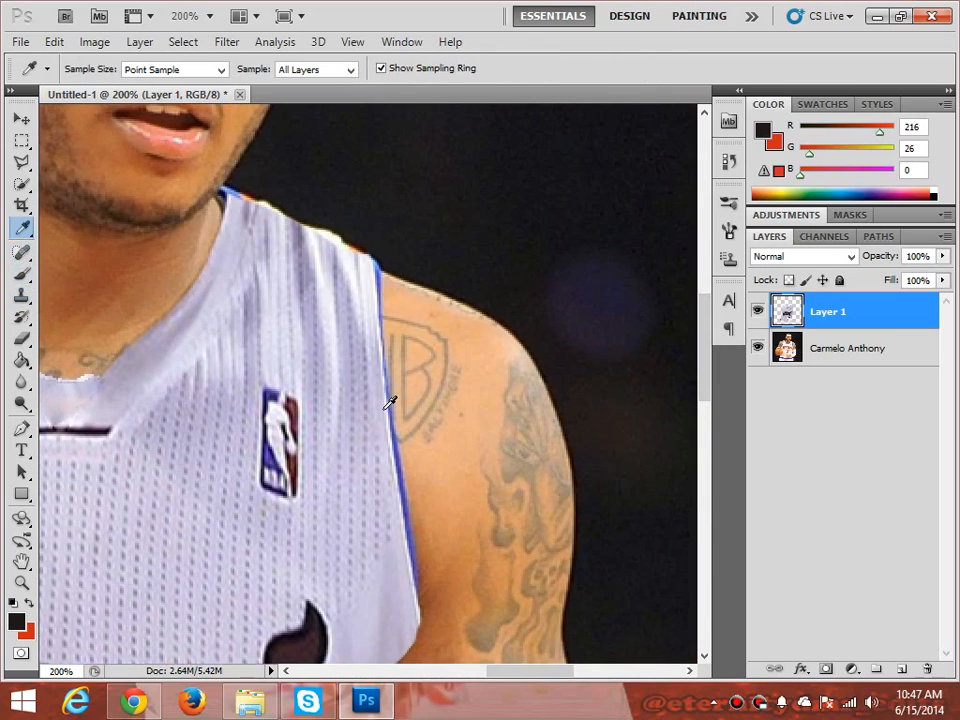
click(389, 402)
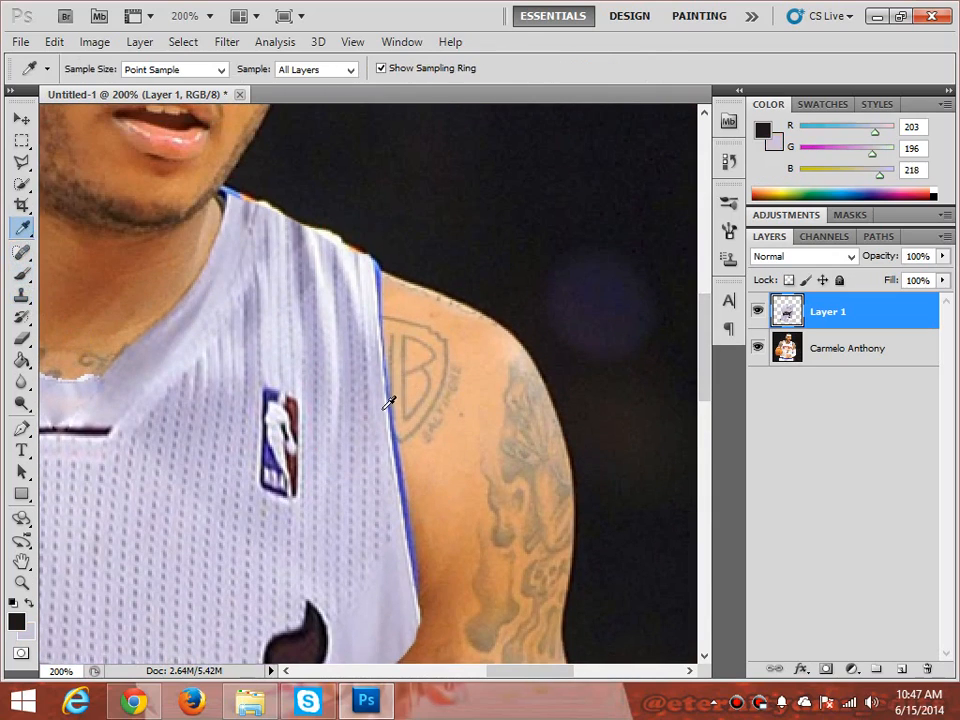
click(21, 273)
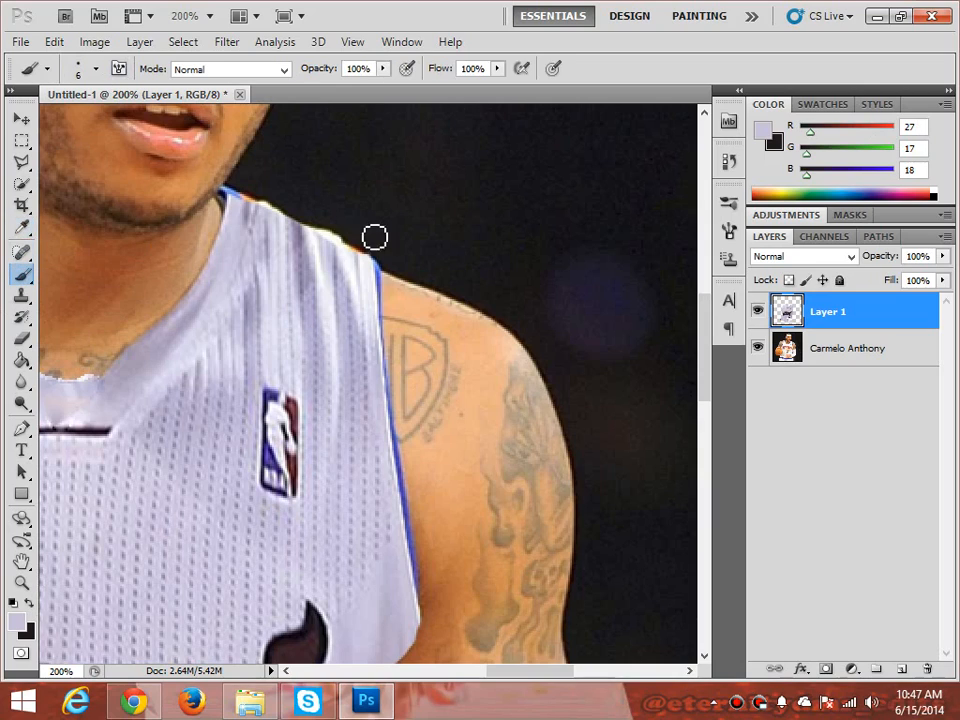
Paint lavender over the old jersey's blue trim where the armhole meets the shoulder, using a 3 px brush at 100% hardness
mouse_move(374, 237)
mouse_down()
mouse_move(402, 273)
mouse_move(386, 307)
mouse_up()
key(z)
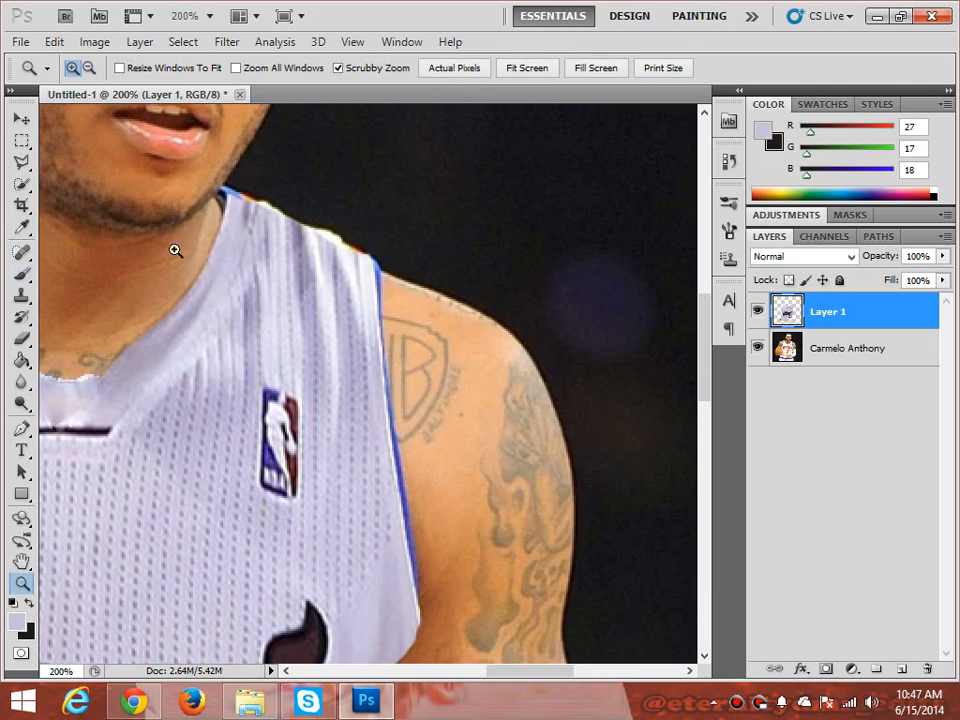
click(21, 273)
click(96, 68)
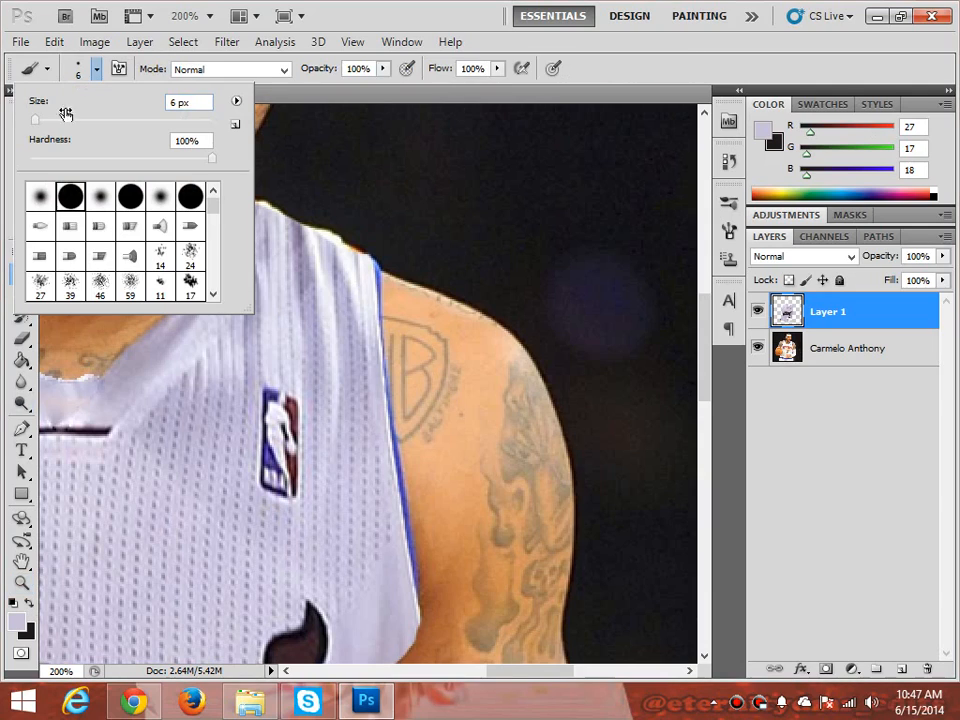
drag(33, 125, 31, 122)
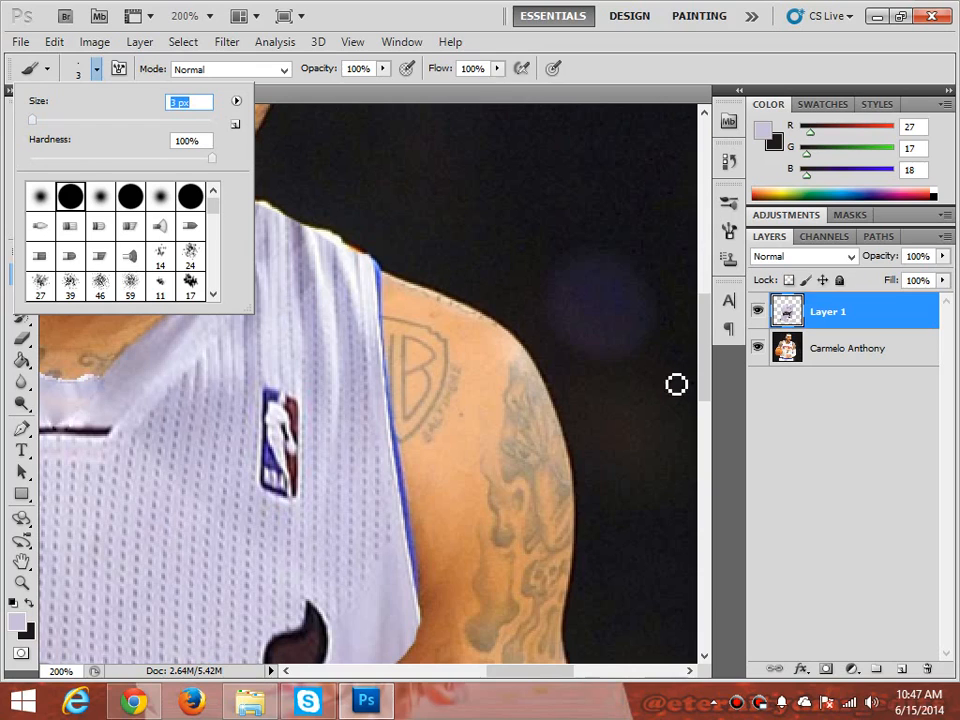
click(559, 362)
key(ctrl+plus)
key(ctrl+plus)
key(ctrl+plus)
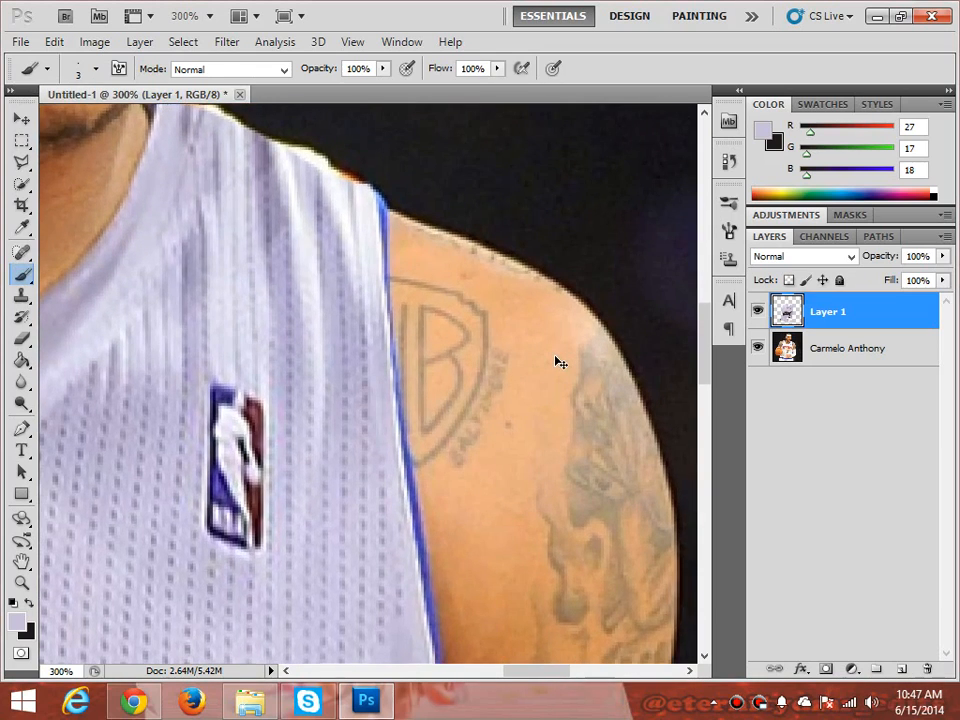
scroll(707, 354, up, 3)
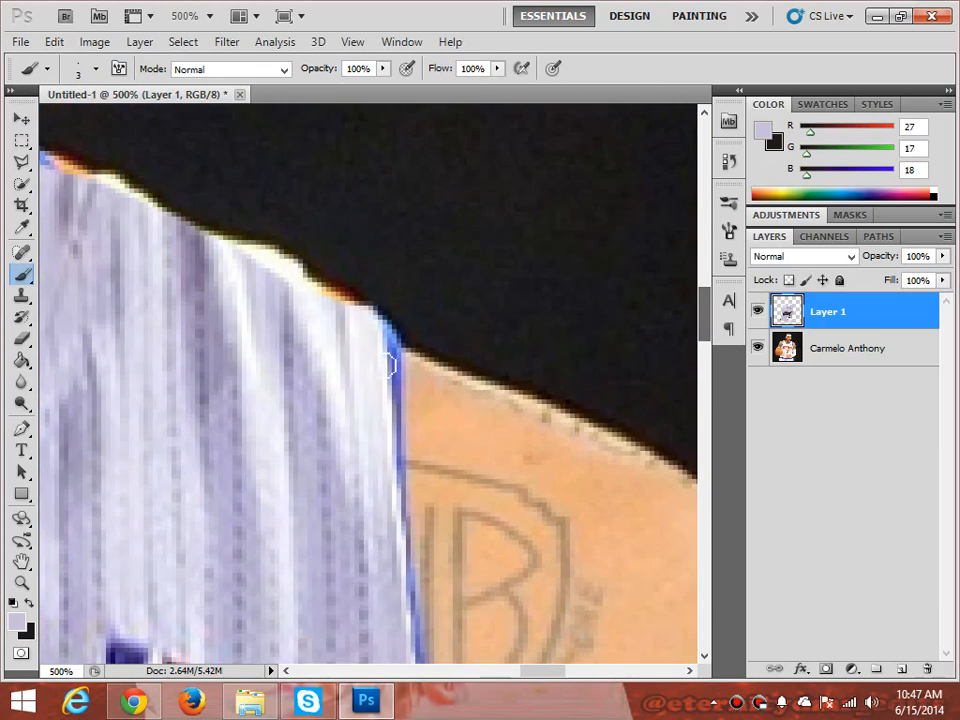
drag(398, 352, 402, 496)
mouse_move(386, 336)
mouse_down()
mouse_move(403, 347)
mouse_move(405, 512)
mouse_up()
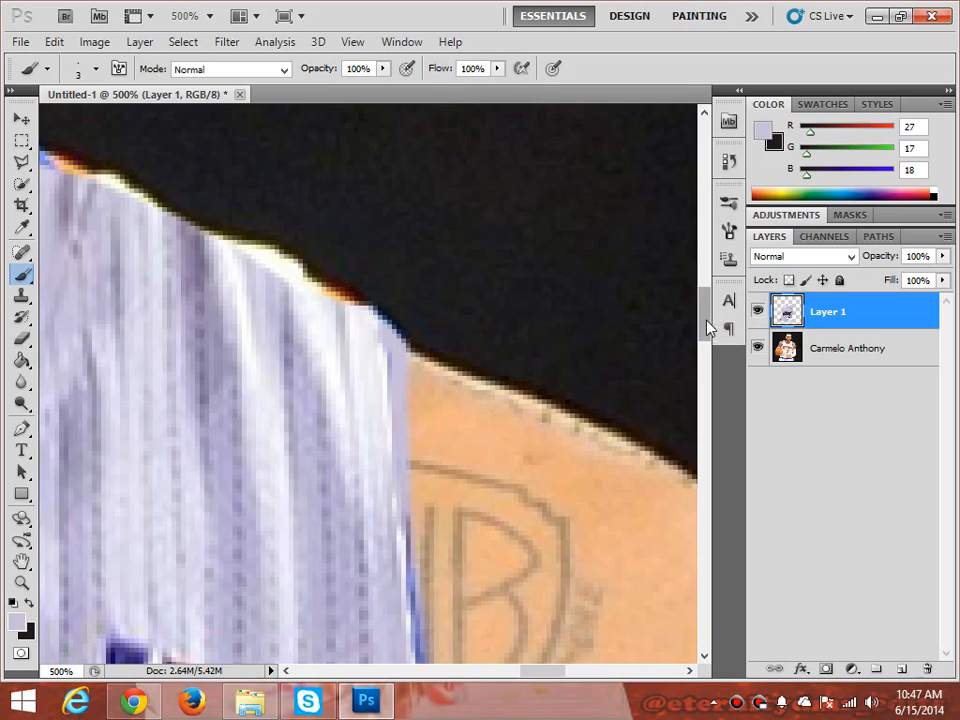
Paint lavender over the remaining blue armhole trim, from beside the shield tattoo down to the underarm
scroll(705, 340, down, 6)
mouse_move(407, 155)
mouse_down()
mouse_move(440, 405)
mouse_move(429, 332)
mouse_up()
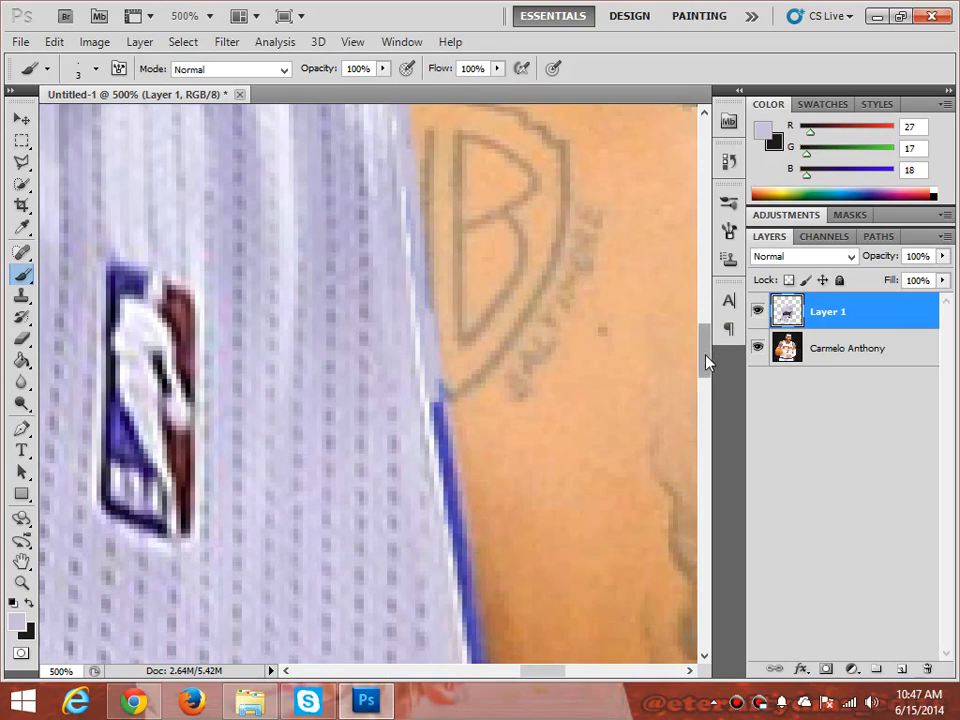
scroll(705, 360, down, 2)
mouse_move(447, 328)
mouse_down()
mouse_move(445, 379)
mouse_move(441, 316)
mouse_move(482, 584)
mouse_up()
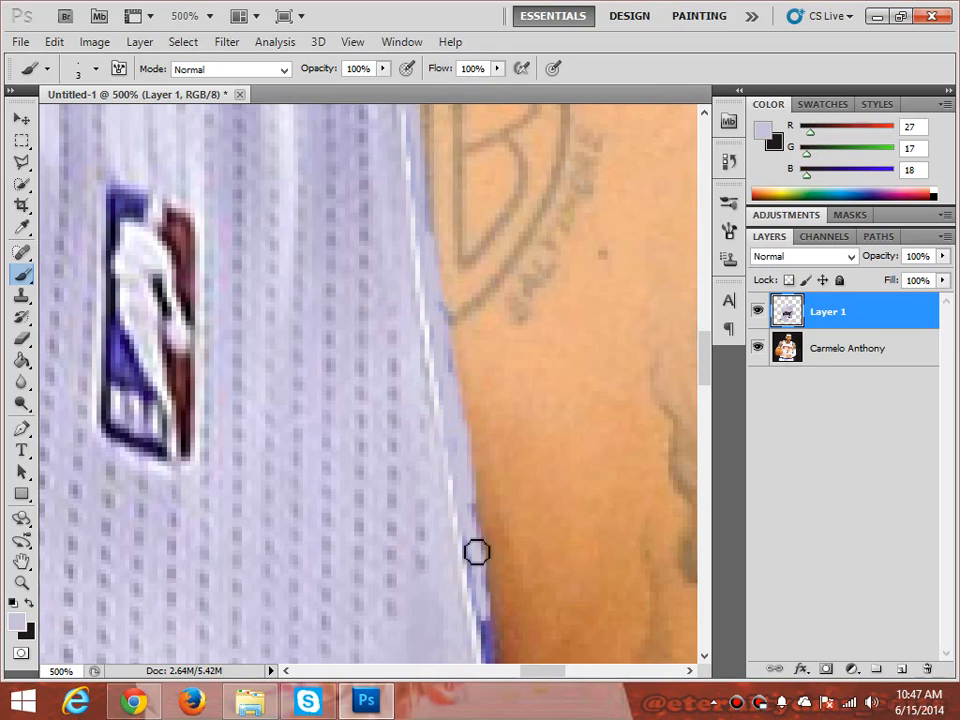
drag(705, 379, 706, 417)
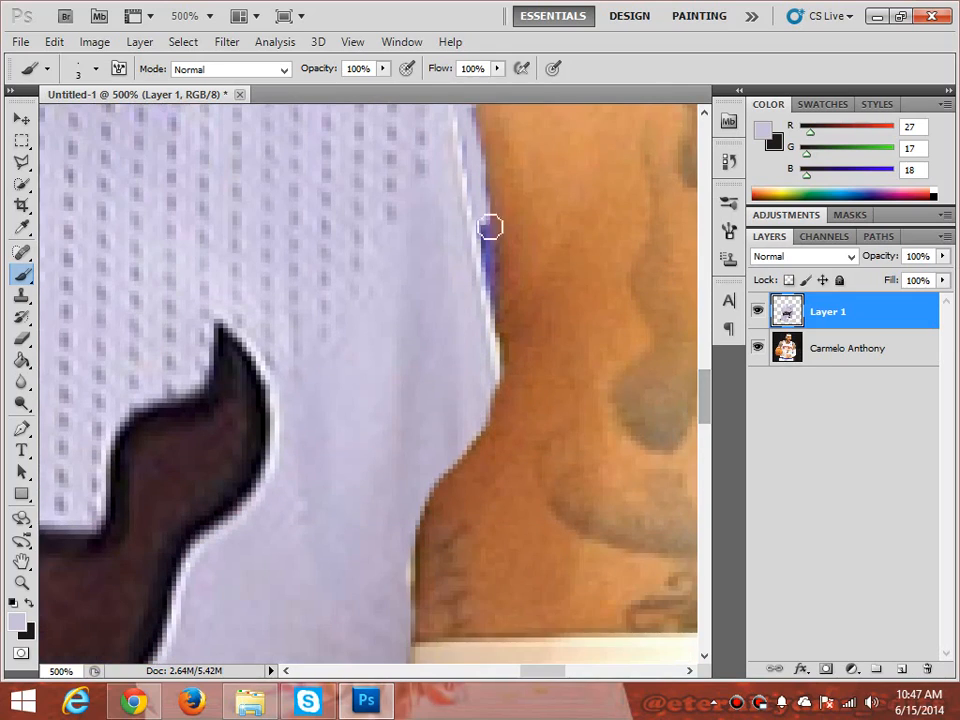
mouse_move(489, 225)
mouse_down()
mouse_move(491, 309)
mouse_move(490, 297)
mouse_up()
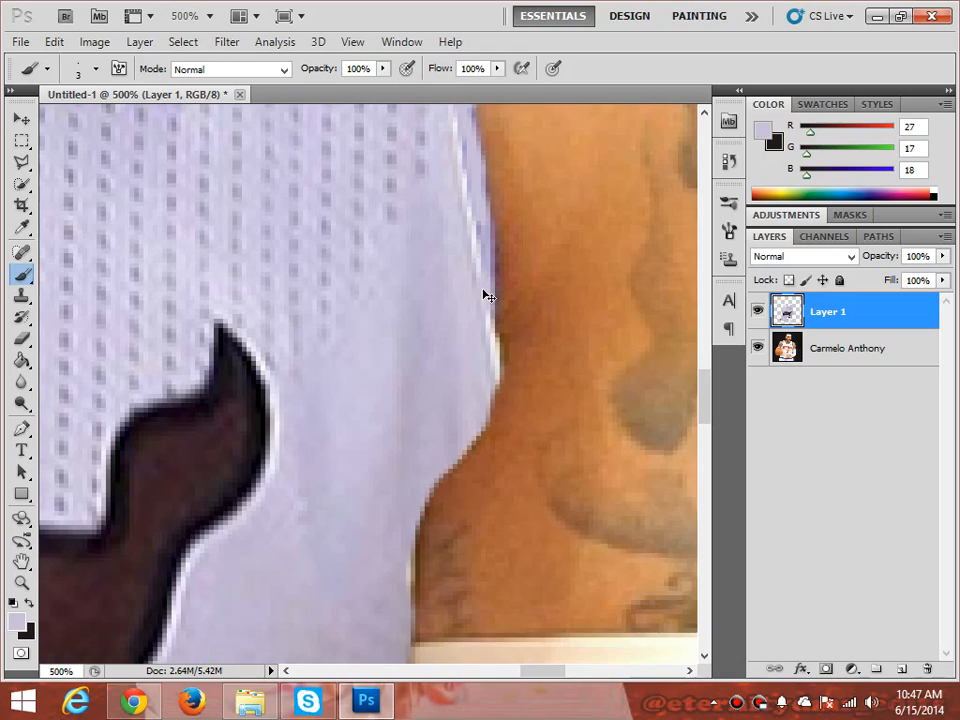
scroll(488, 295, down, 4)
scroll(488, 296, down, 2)
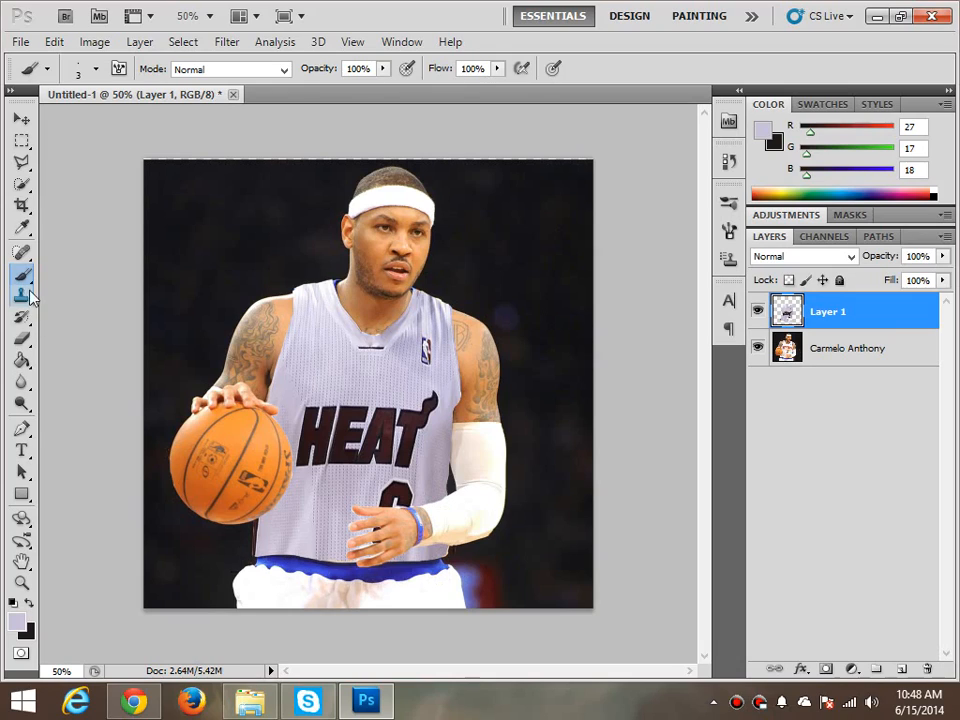
Try to paint the shorts' blue waistband lavender with a 24 px hard round brush, and undo the strokes
click(94, 69)
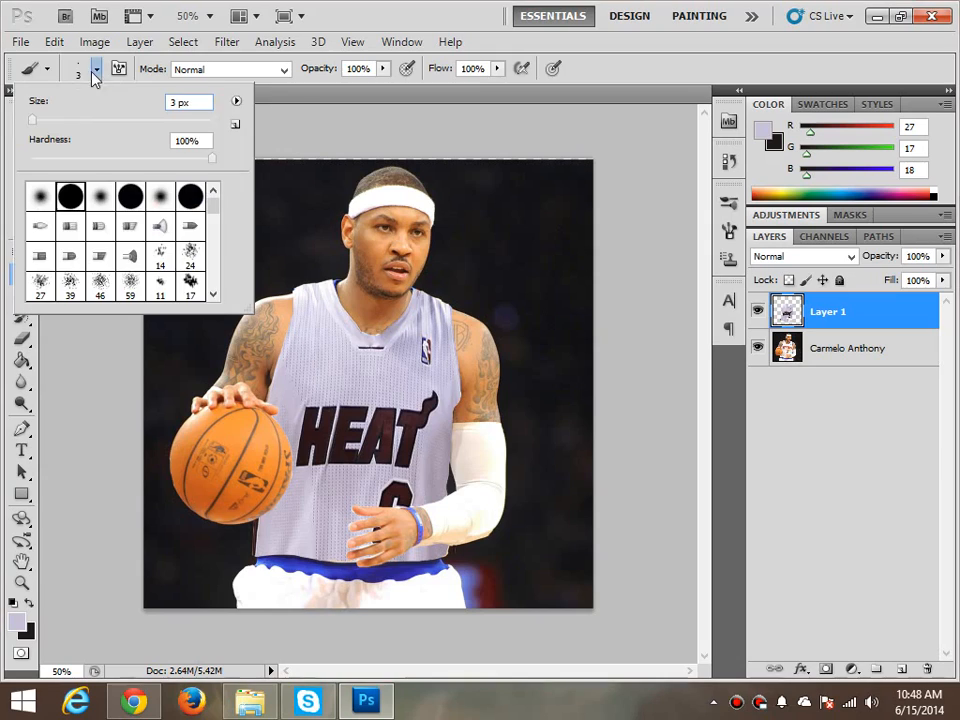
click(72, 195)
click(290, 567)
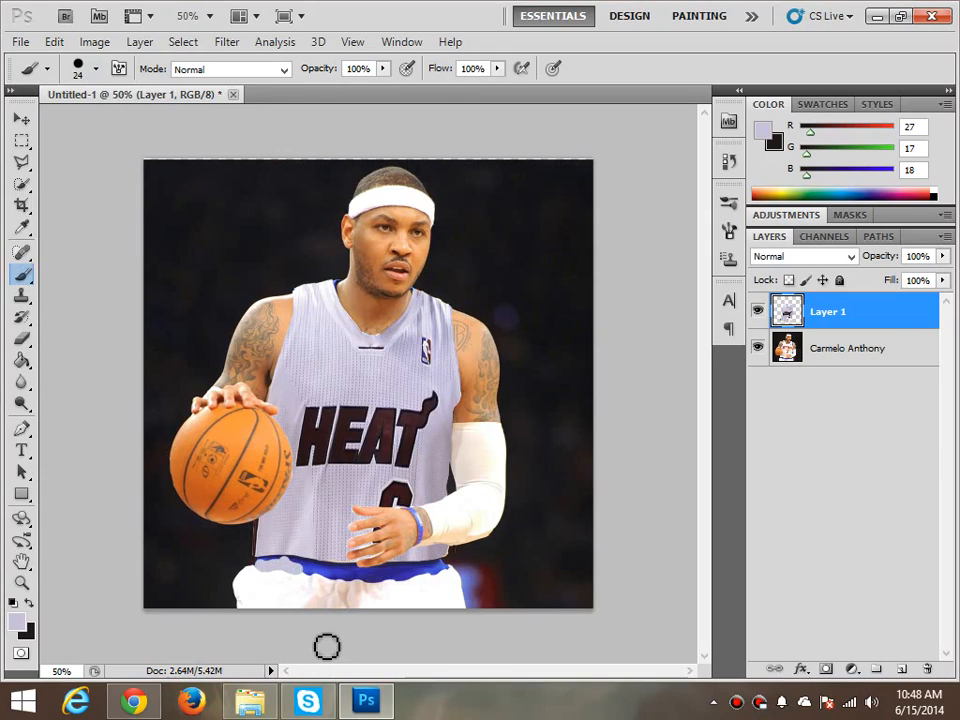
mouse_move(267, 571)
mouse_down()
mouse_move(367, 585)
mouse_move(439, 576)
mouse_up()
key(ctrl+z)
Select the blue waistband with an 11 px Quick Selection brush, subtracting the white shorts from the selection
click(21, 184)
drag(300, 574, 270, 566)
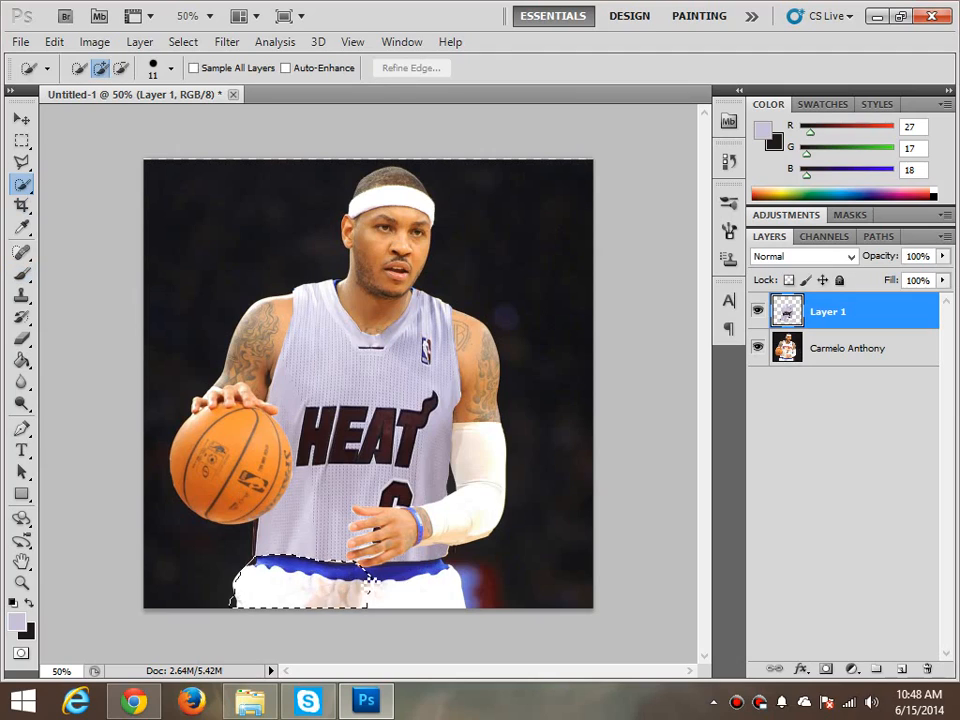
drag(370, 580, 462, 588)
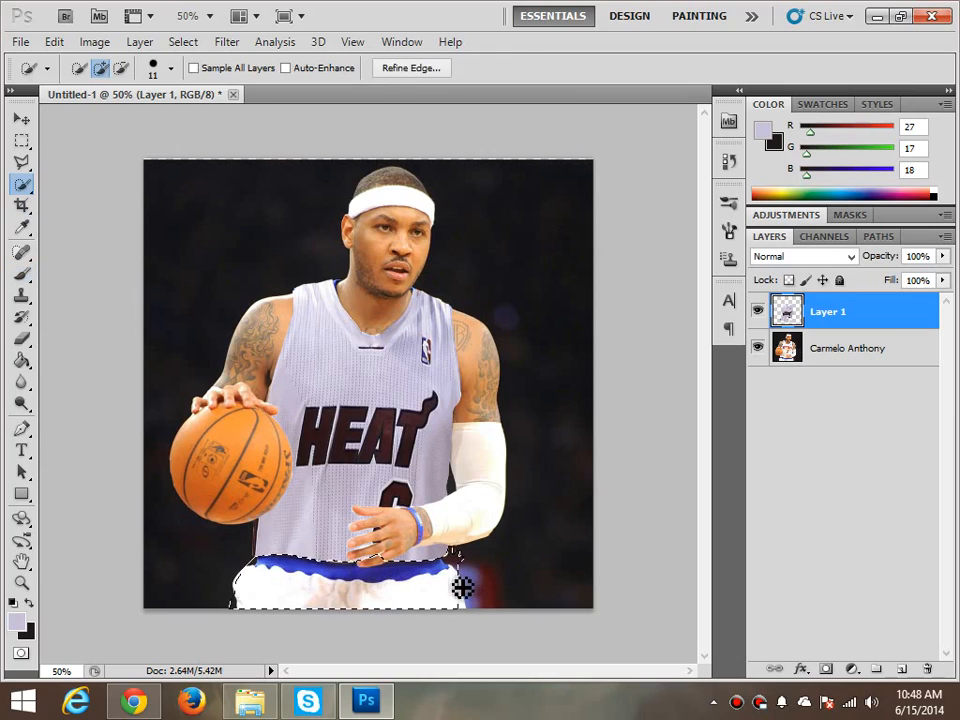
key(alt)
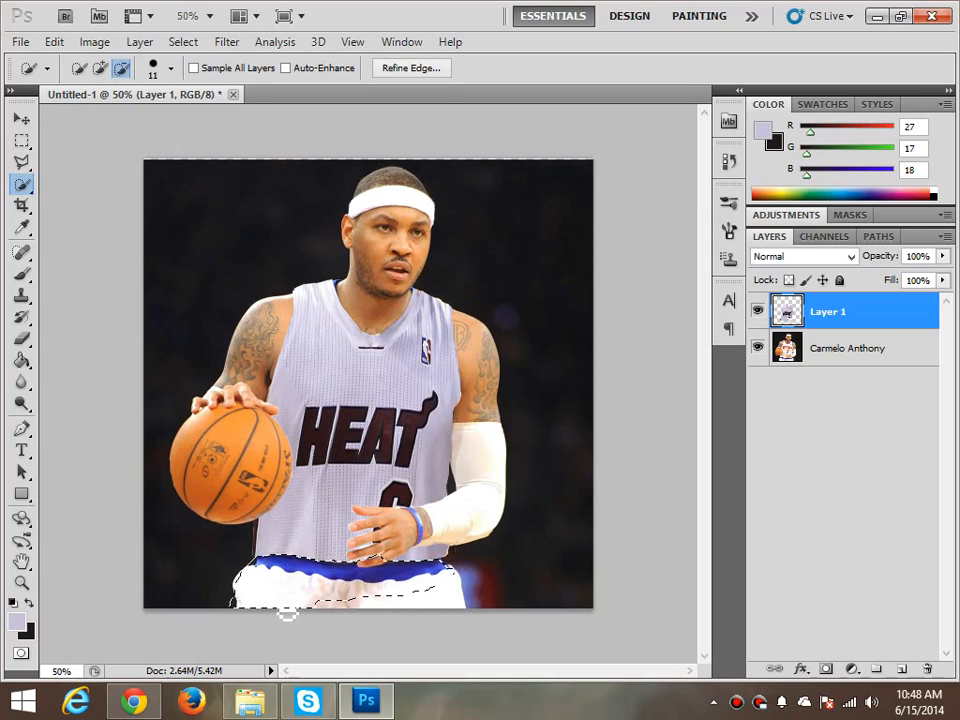
drag(287, 612, 242, 606)
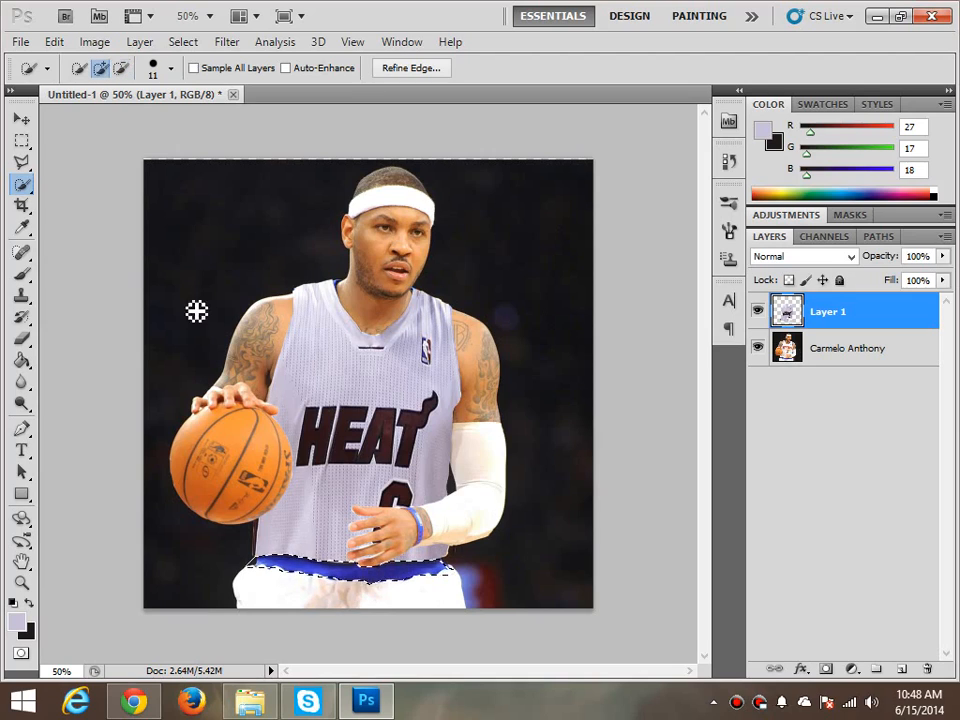
key(alt)
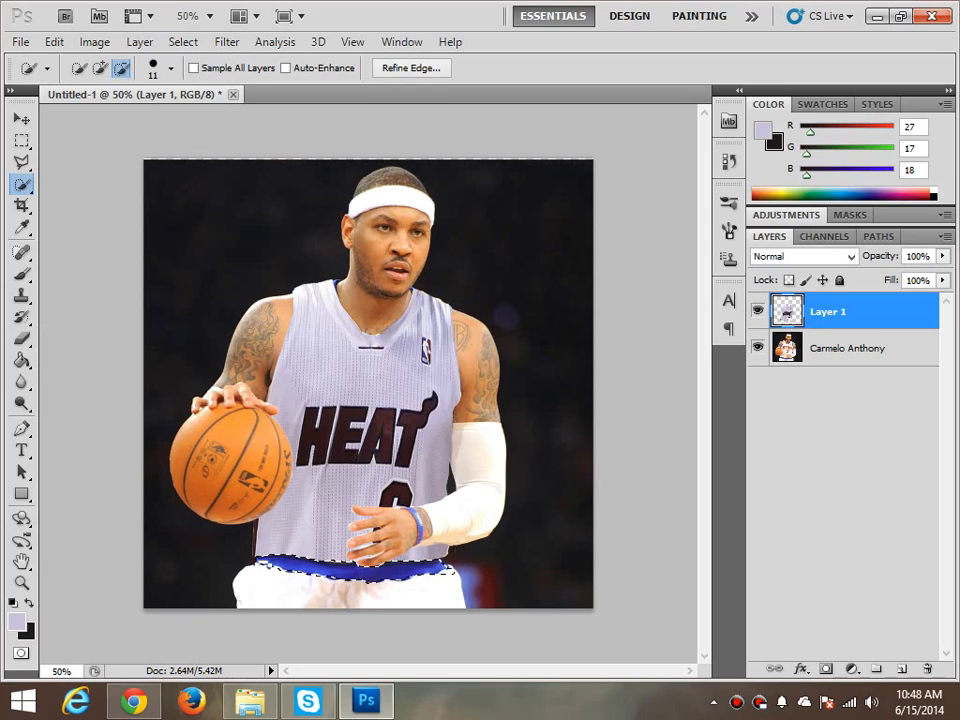
Apply a Hue/Saturation adjustment to the selected waistband area on Layer 1
click(95, 42)
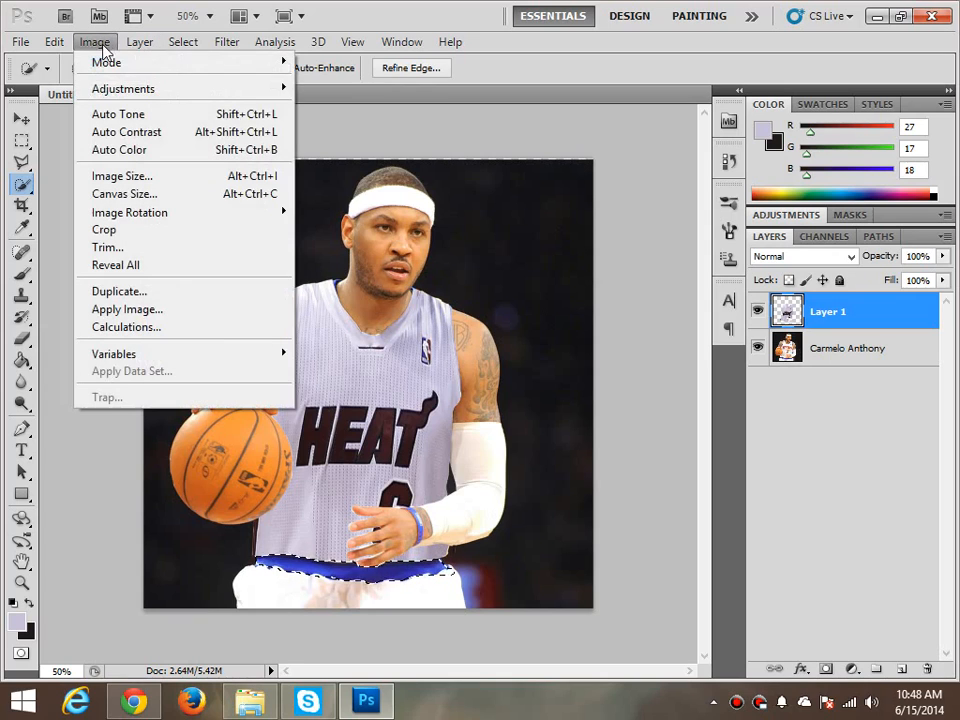
mouse_move(117, 90)
click(330, 187)
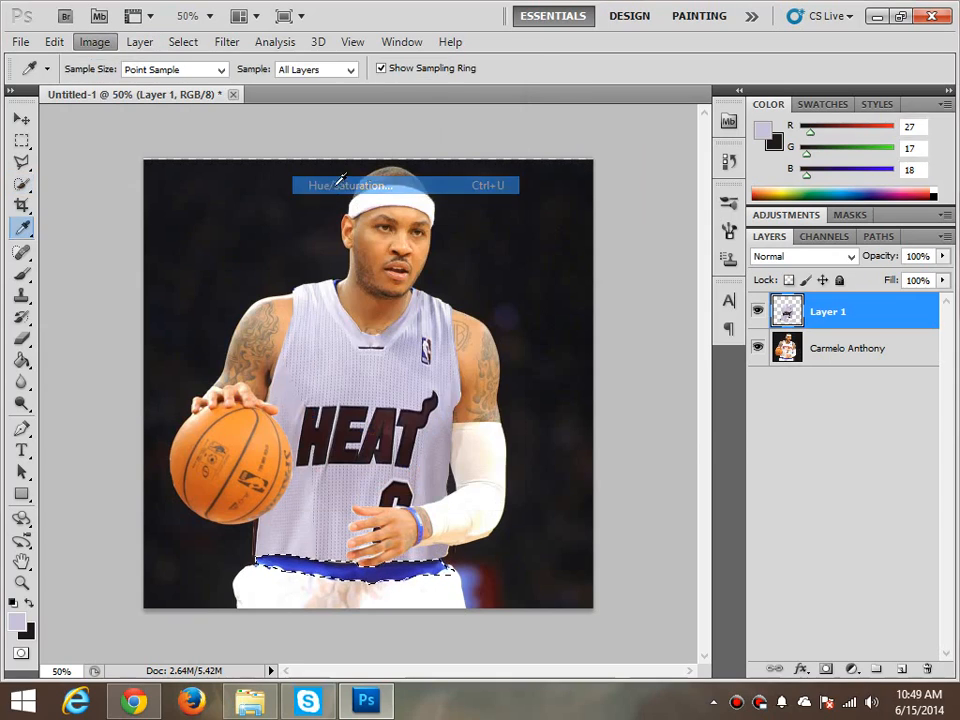
drag(791, 241, 818, 240)
click(948, 150)
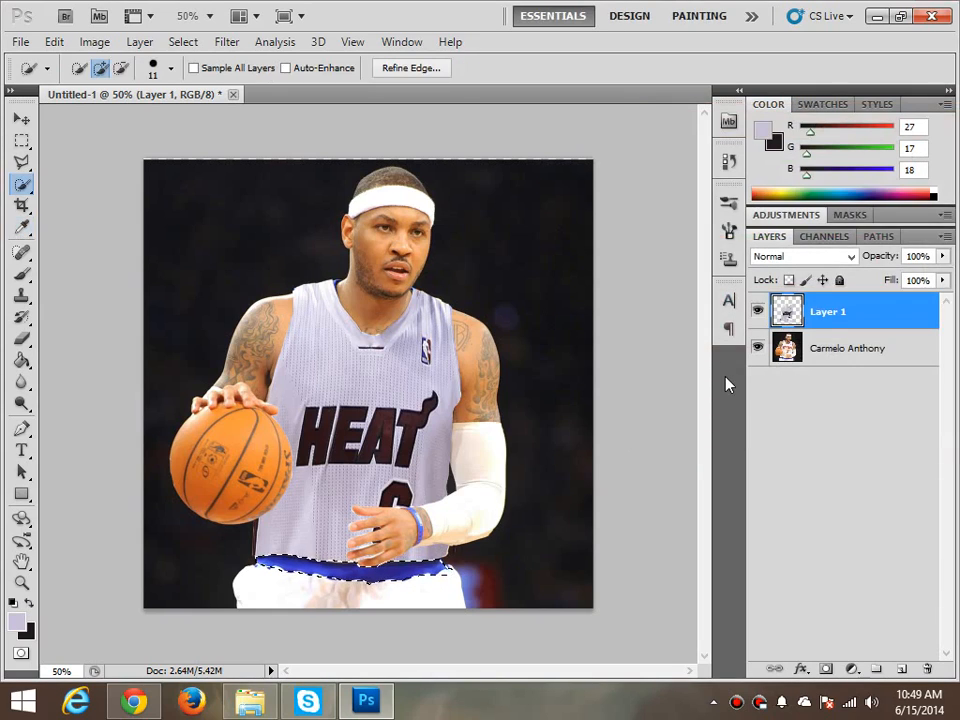
Try copying the selected waistband from Layer 1 onto a new layer, check it by toggling the other layers' visibility, and discard it
key(ctrl+d)
key(ctrl+shift+alt+n)
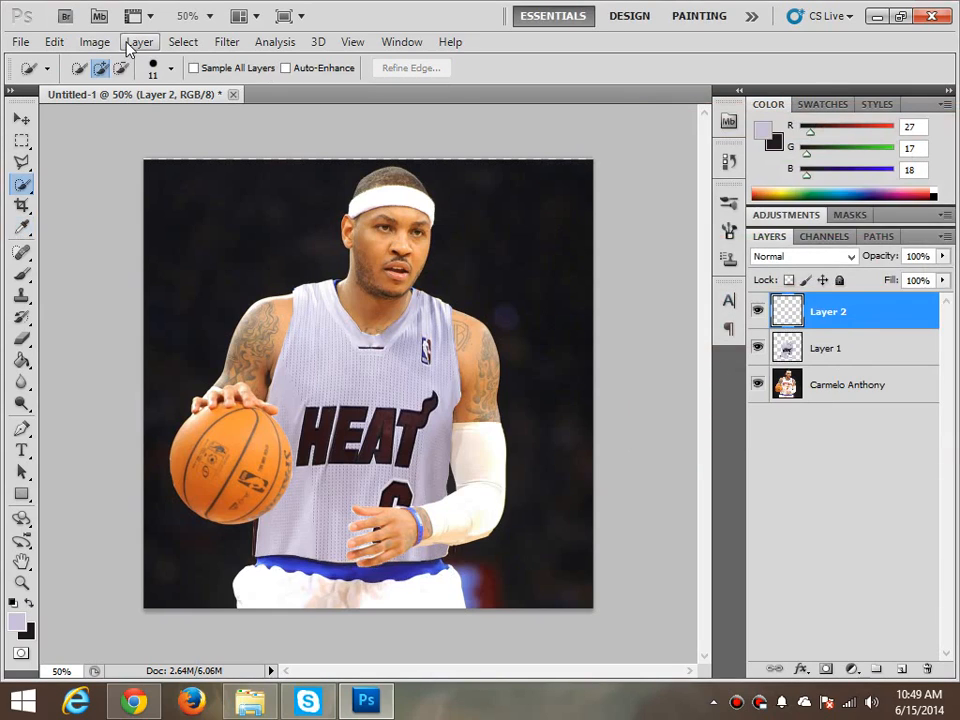
click(758, 348)
click(758, 348)
click(758, 348)
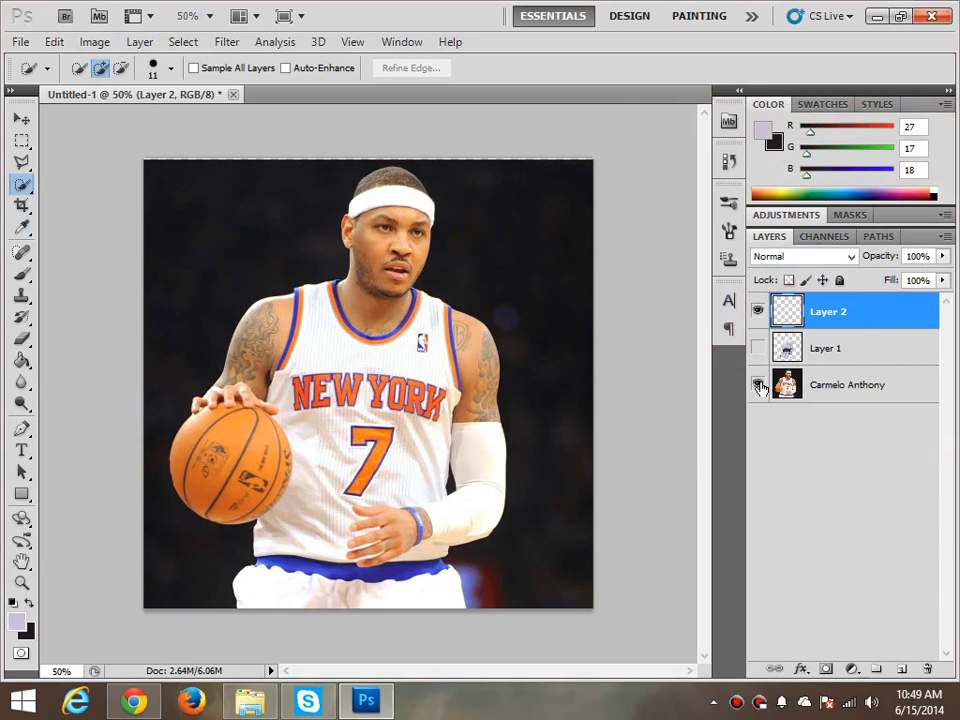
click(758, 384)
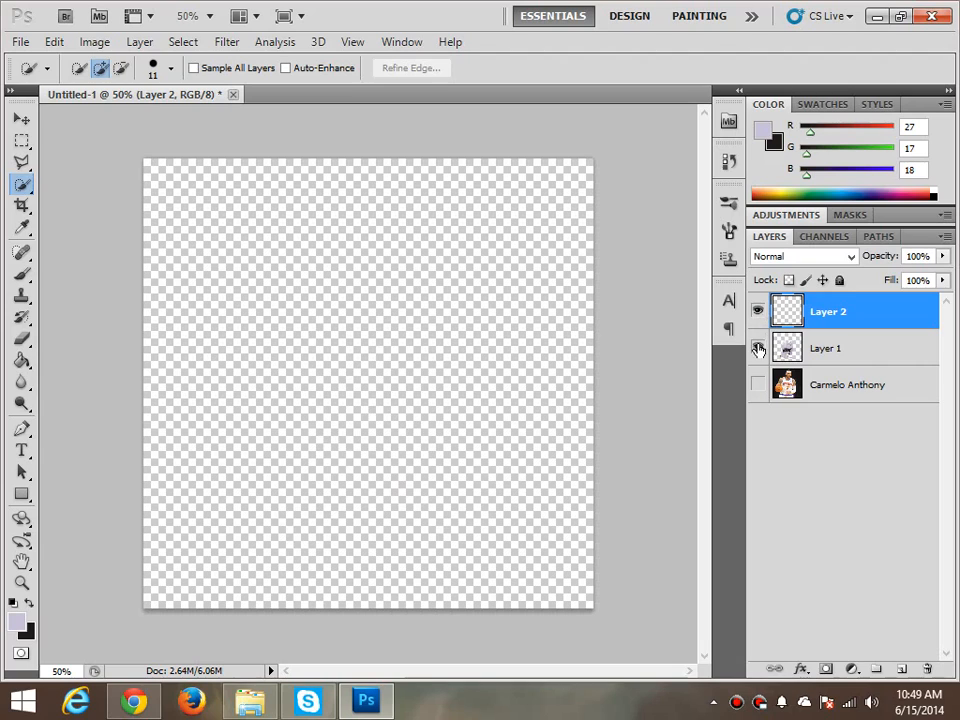
click(758, 348)
click(758, 384)
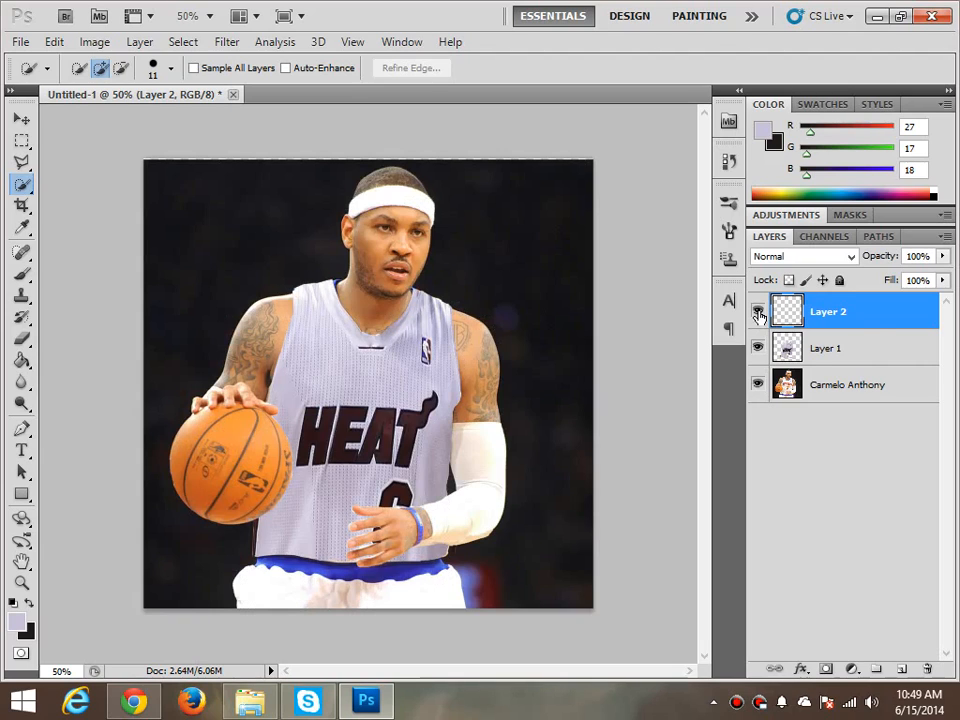
right_click(763, 310)
click(893, 570)
key(ctrl+z)
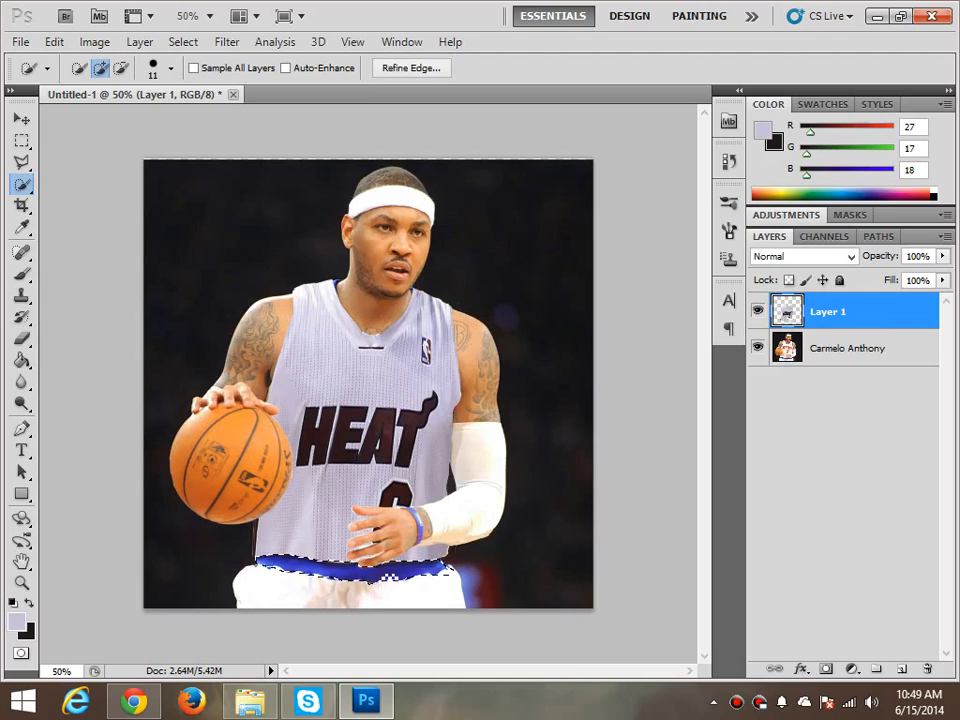
Copy and paste the waistband selection from Layer 1 as a new layer, and delete that layer
click(54, 41)
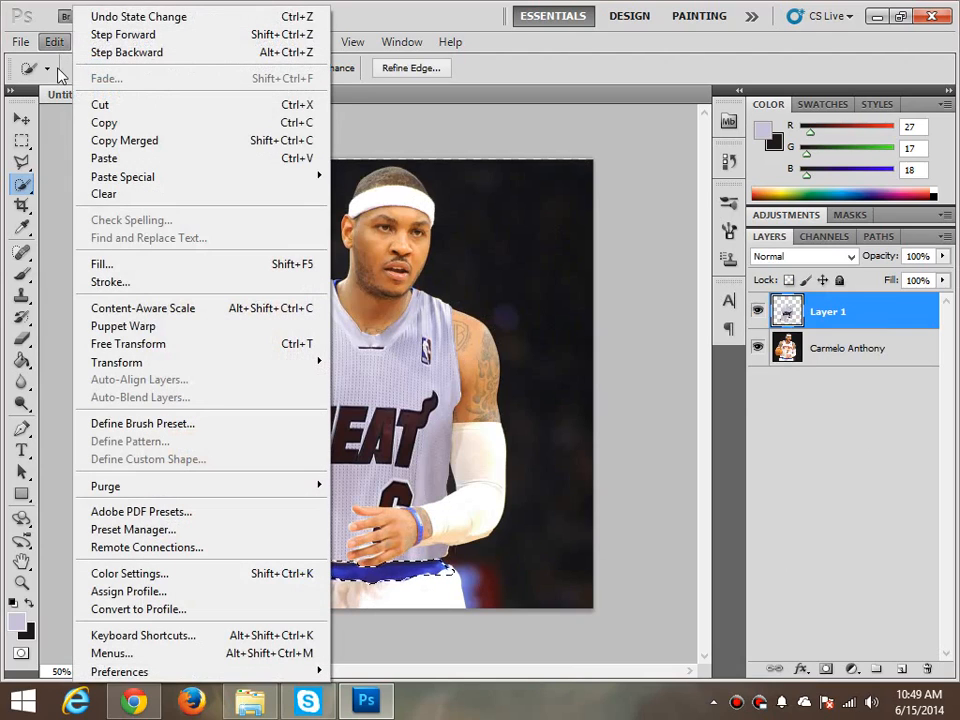
click(90, 124)
key(ctrl+v)
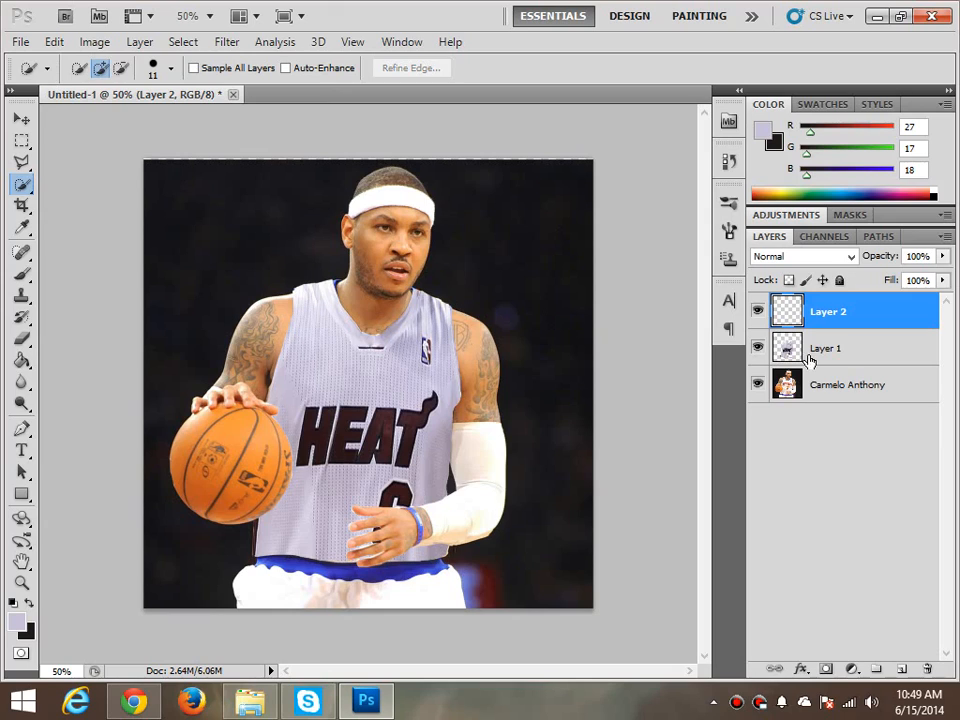
right_click(818, 308)
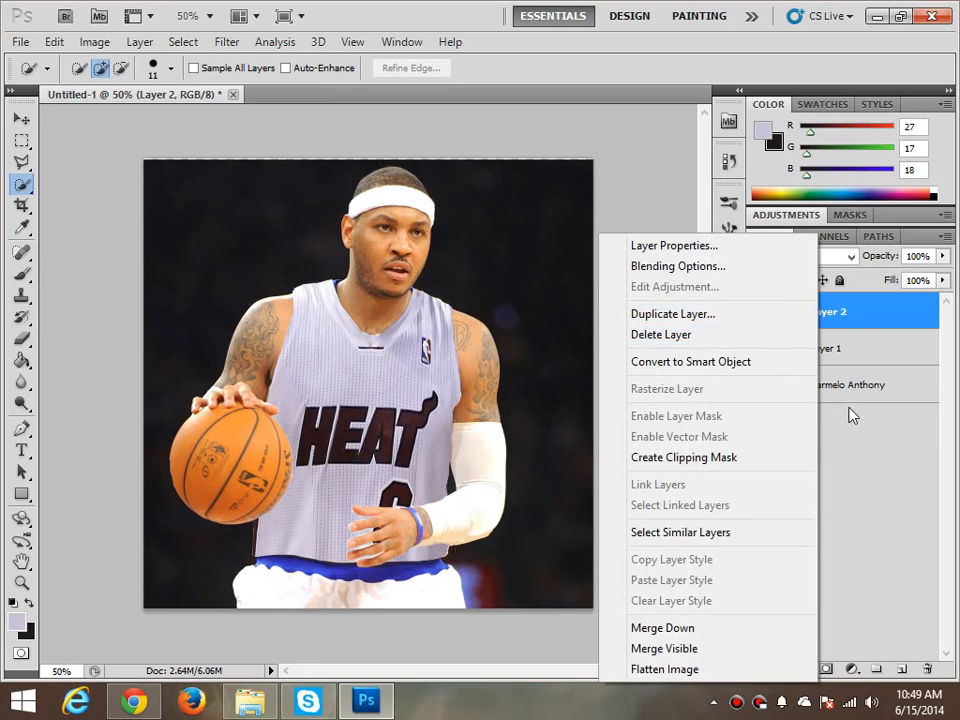
click(852, 317)
click(840, 281)
click(840, 281)
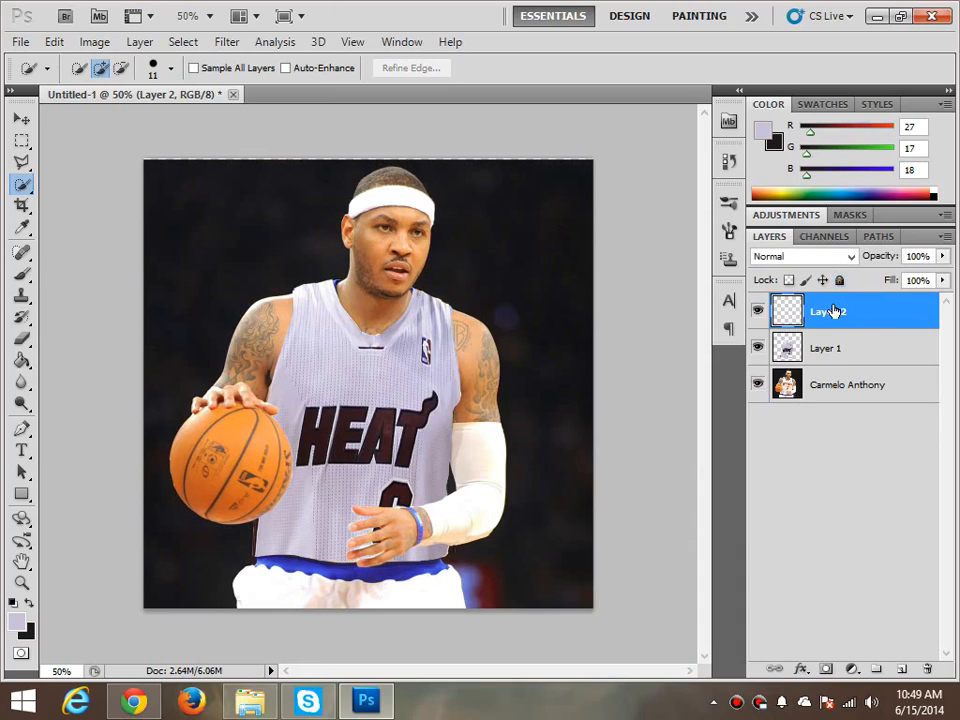
right_click(825, 311)
click(772, 336)
key(Return)
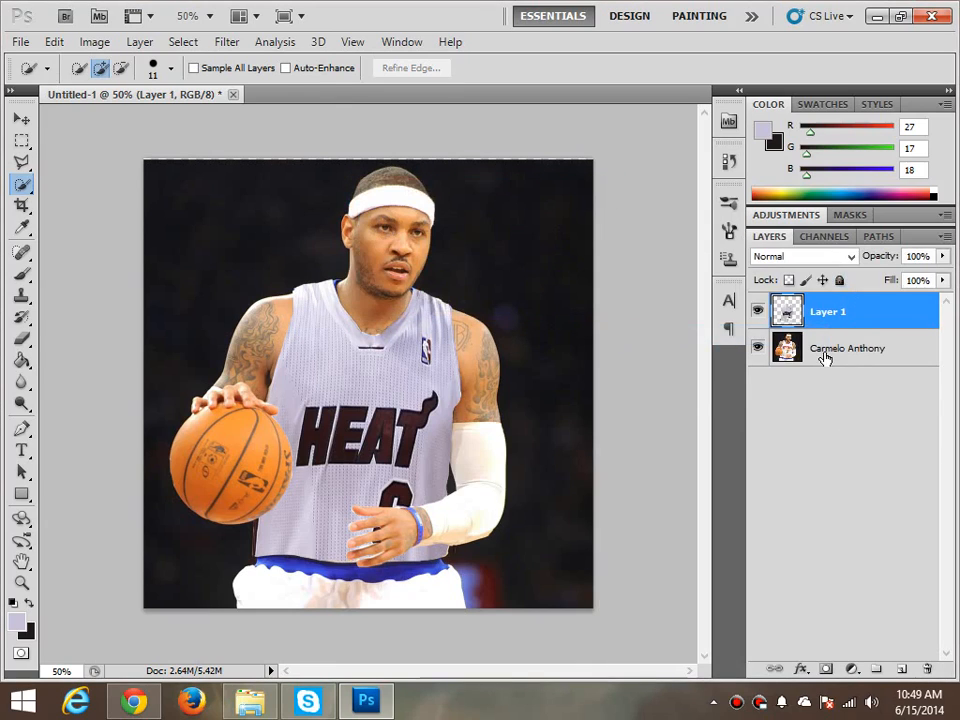
Step back through the layer deletion and paste to restore the waistband selection on Layer 1
click(825, 356)
key(ctrl+z)
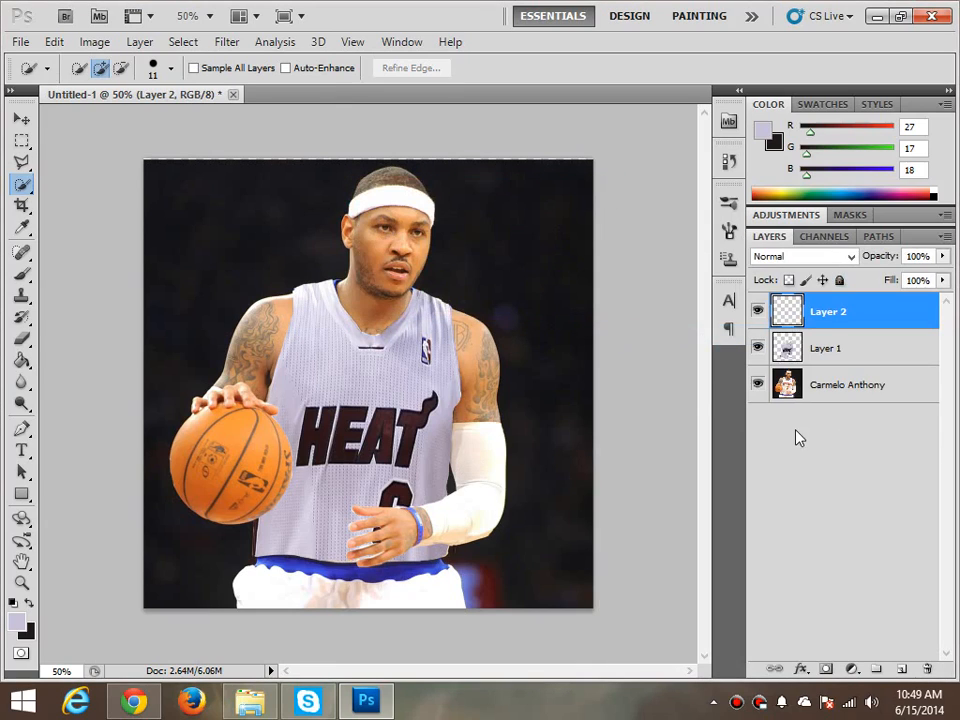
key(ctrl+z)
click(831, 354)
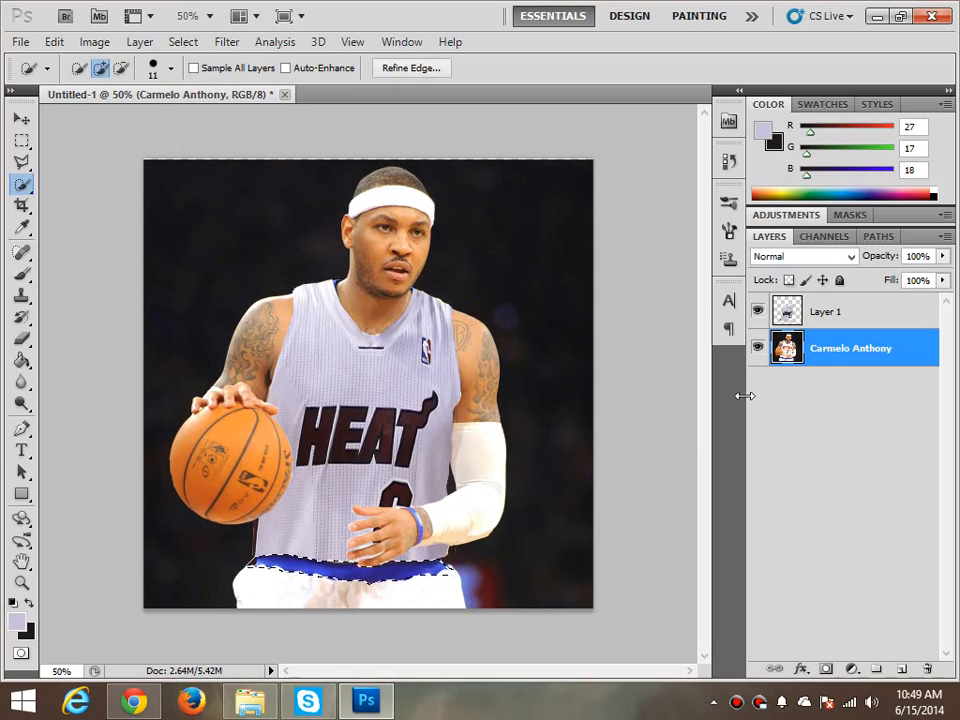
key(ctrl+d)
key(ctrl+z)
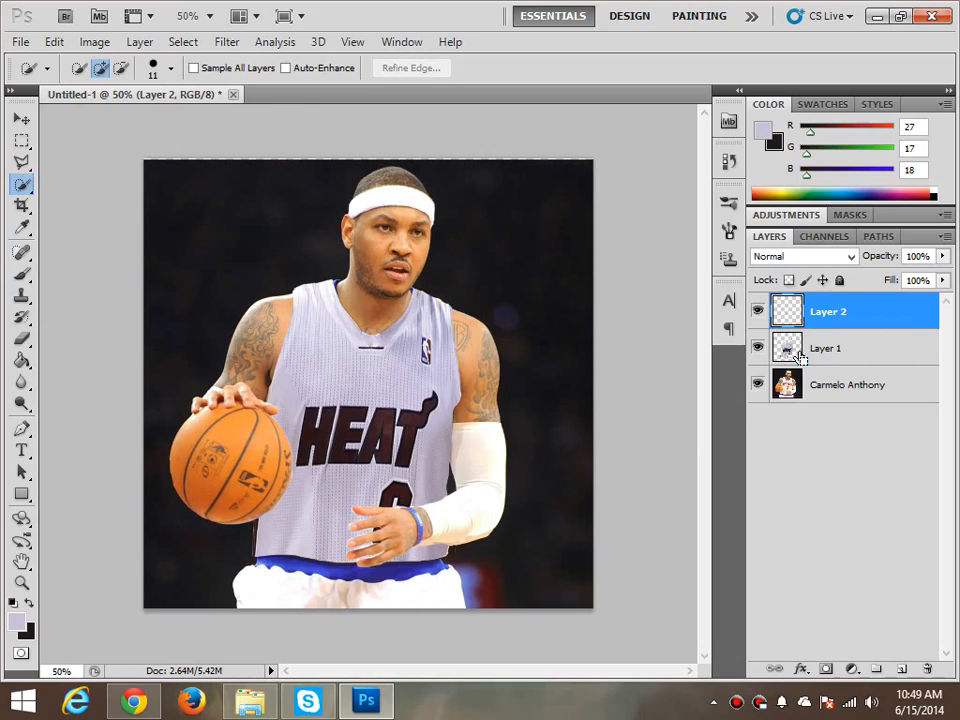
key(ctrl+z)
key(ctrl+alt+z)
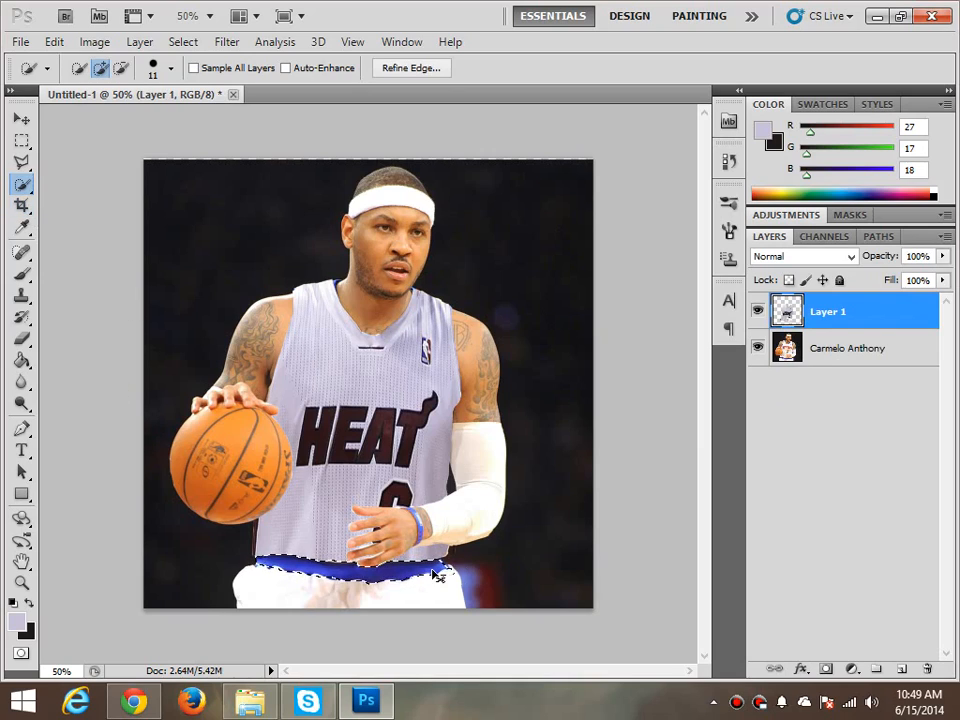
On the Carmelo Anthony layer, subtract the white shorts from the waistband selection and copy the selected waistband to a new layer
click(850, 365)
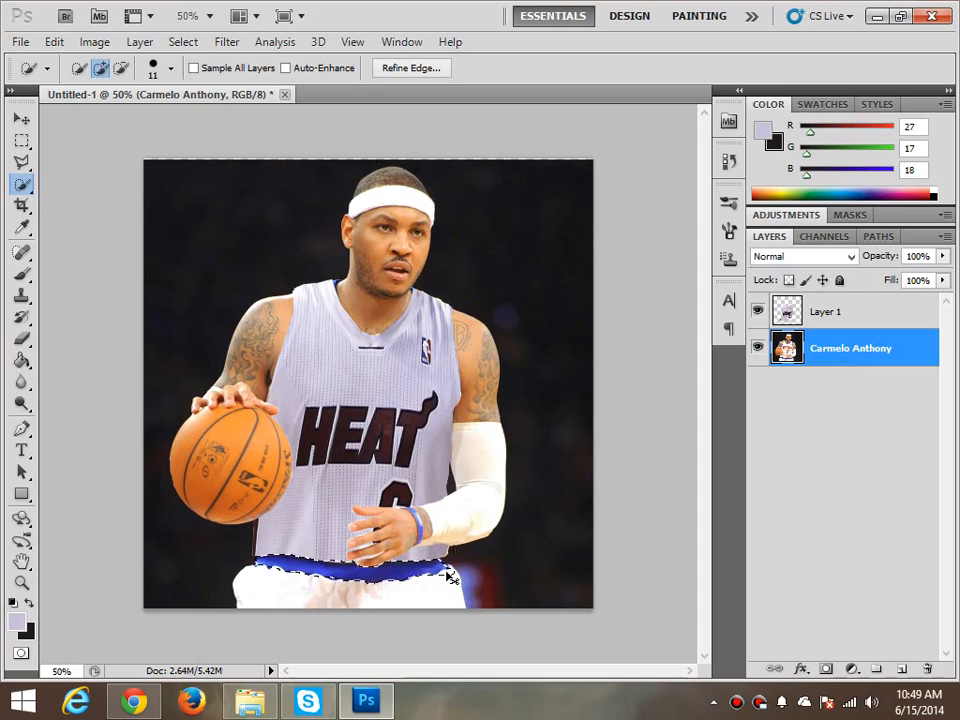
key(alt)
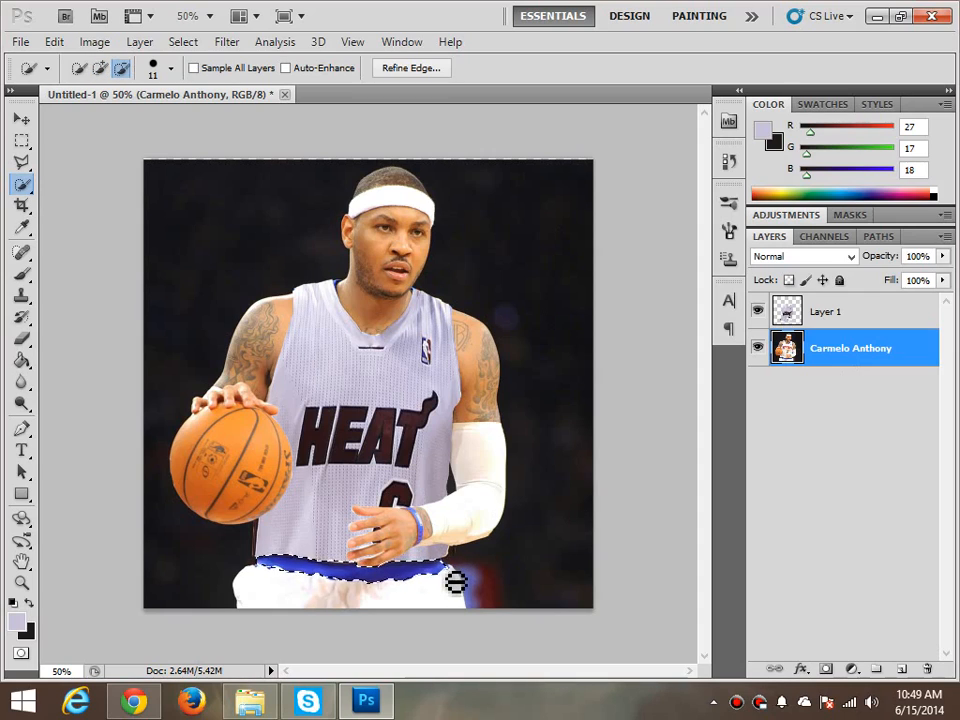
alt+click(451, 600)
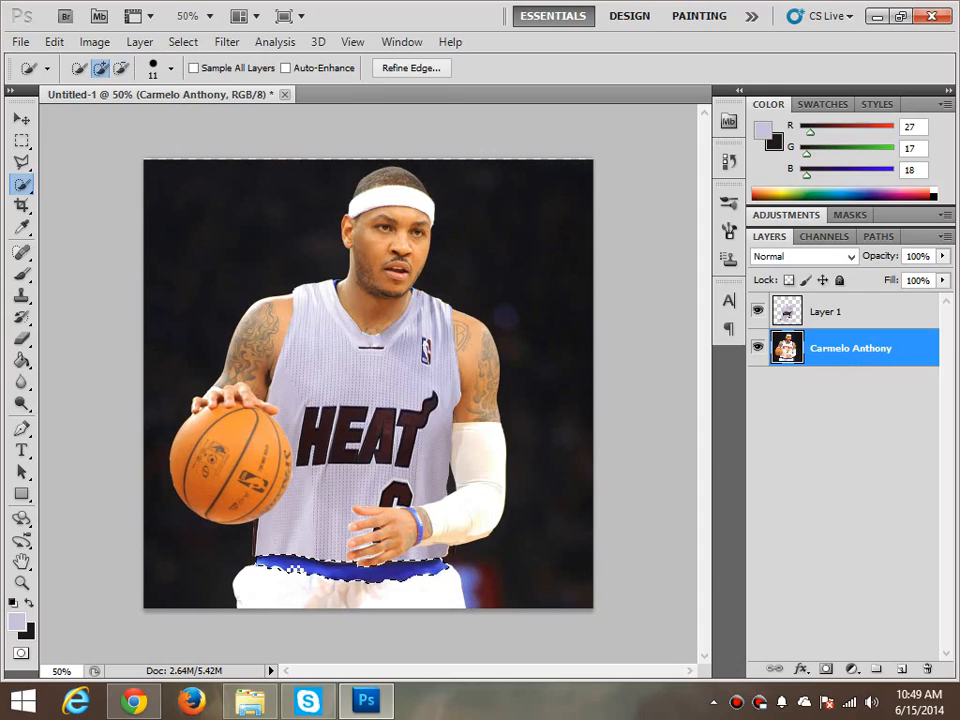
key(alt)
alt+click(312, 609)
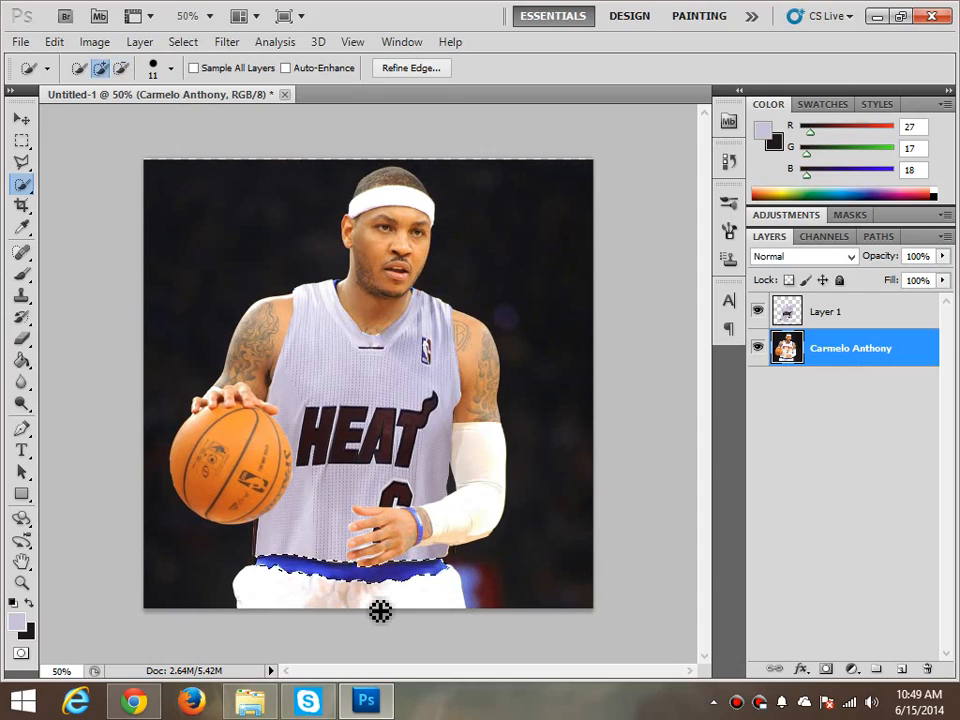
key(ctrl+j)
key(b)
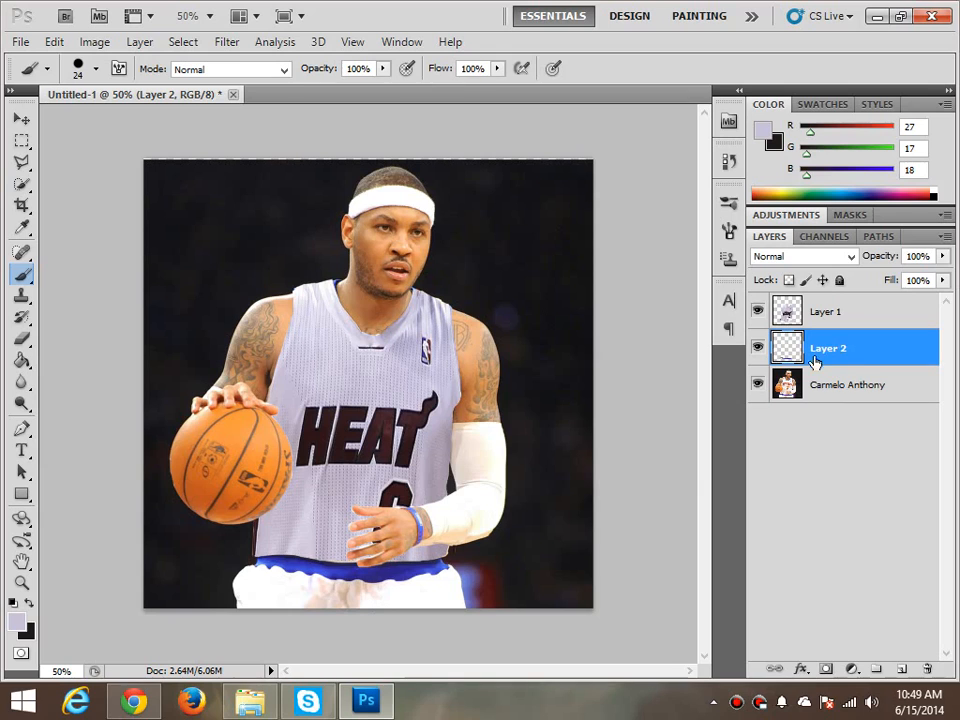
Turn the copied waistband white with Hue/Saturation, using Hue +27, Saturation -100 and Lightness +100
click(95, 41)
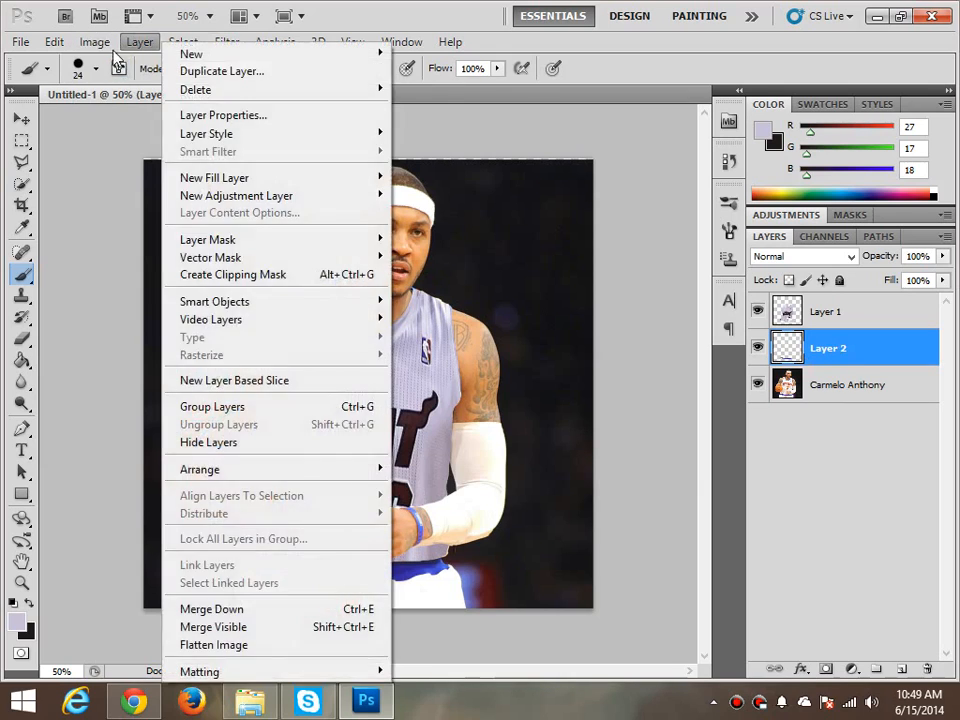
mouse_move(110, 88)
click(430, 186)
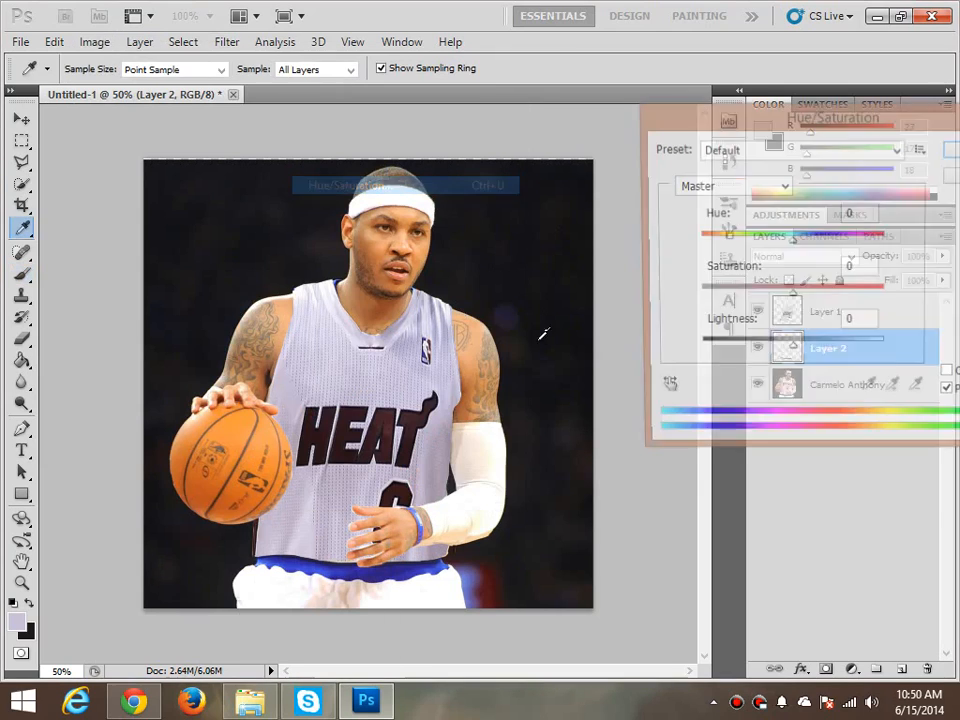
drag(788, 245, 755, 242)
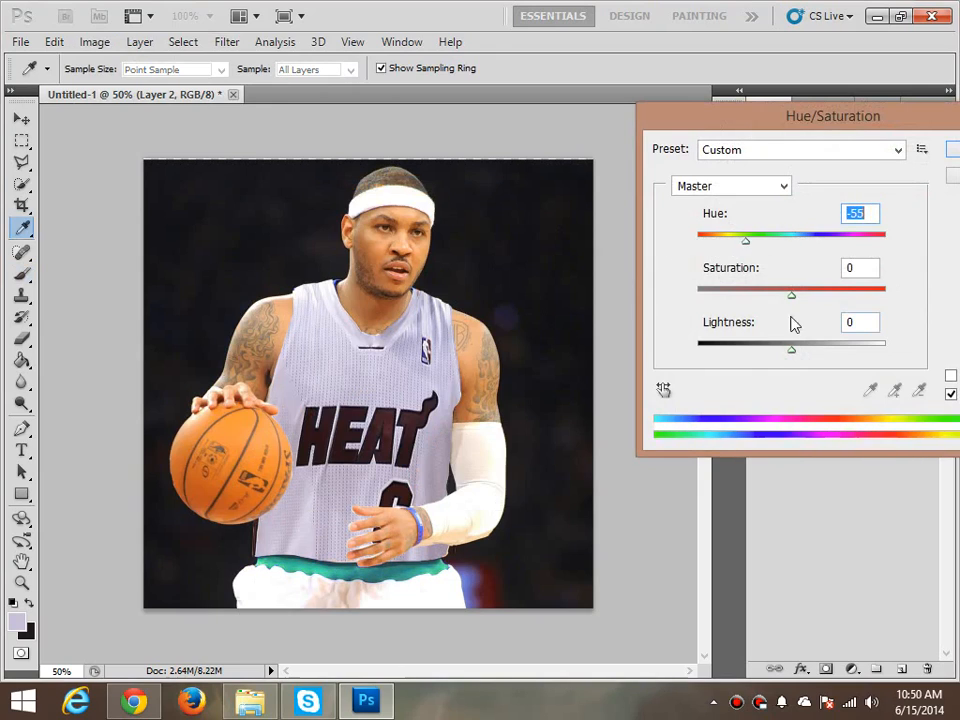
drag(797, 356, 905, 343)
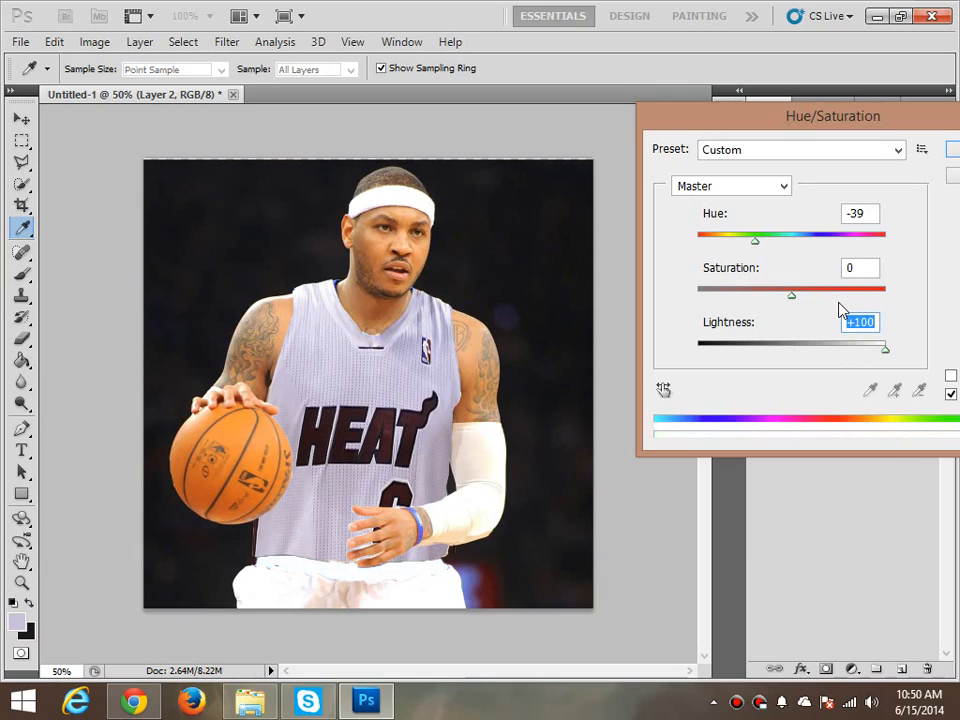
drag(755, 242, 816, 246)
drag(791, 296, 649, 317)
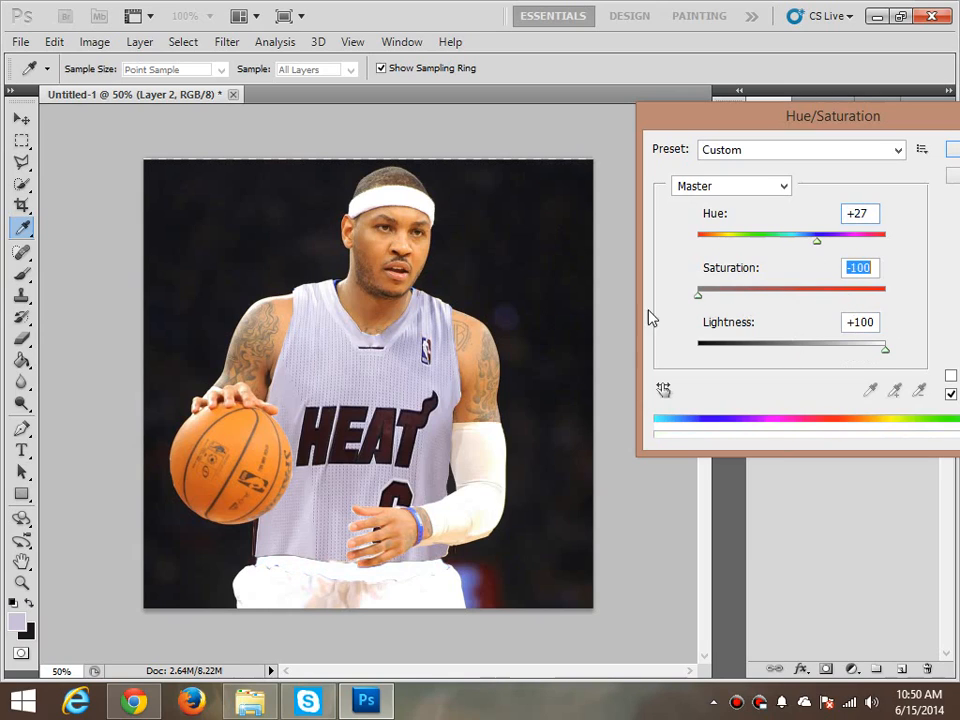
click(951, 152)
Make Layer 1 active and sample the jersey's lavender near the hem as the colour for the 24 px brush
key(b)
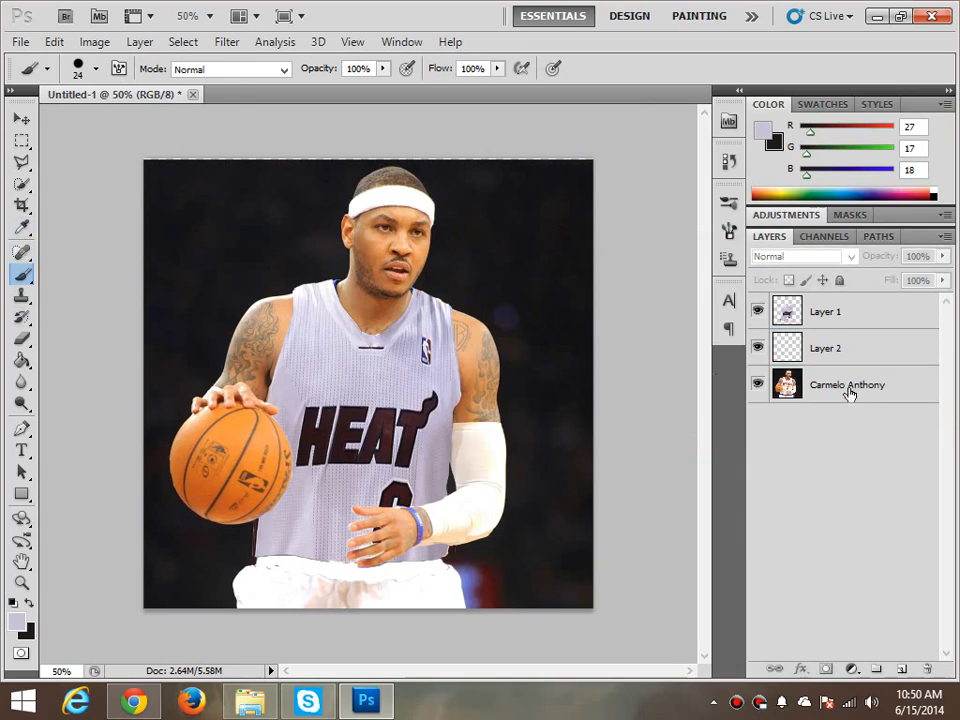
click(822, 317)
key(i)
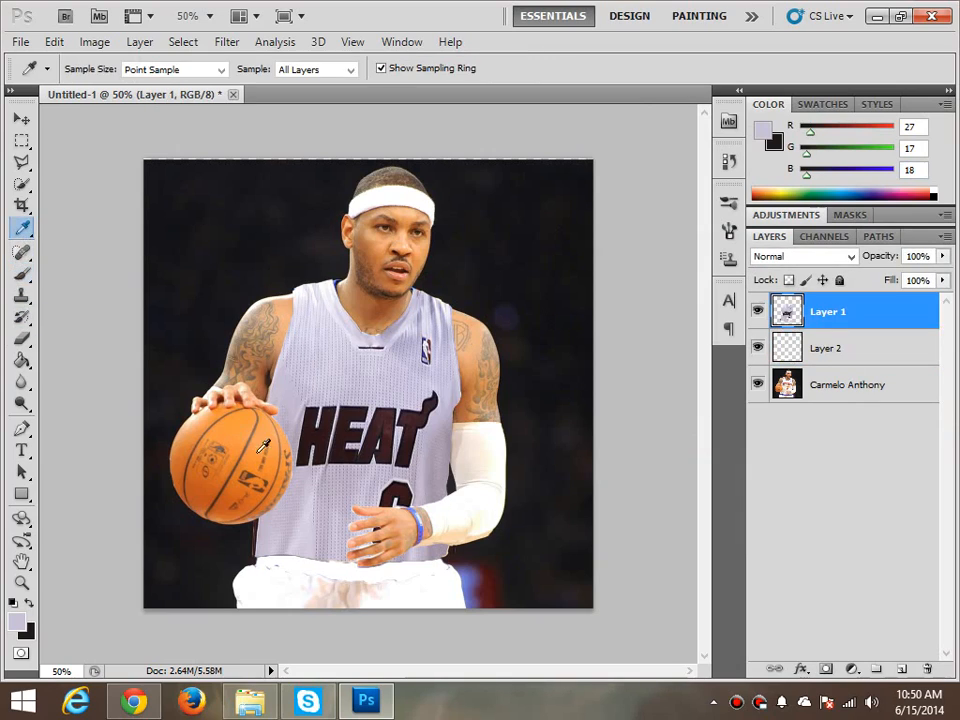
click(345, 552)
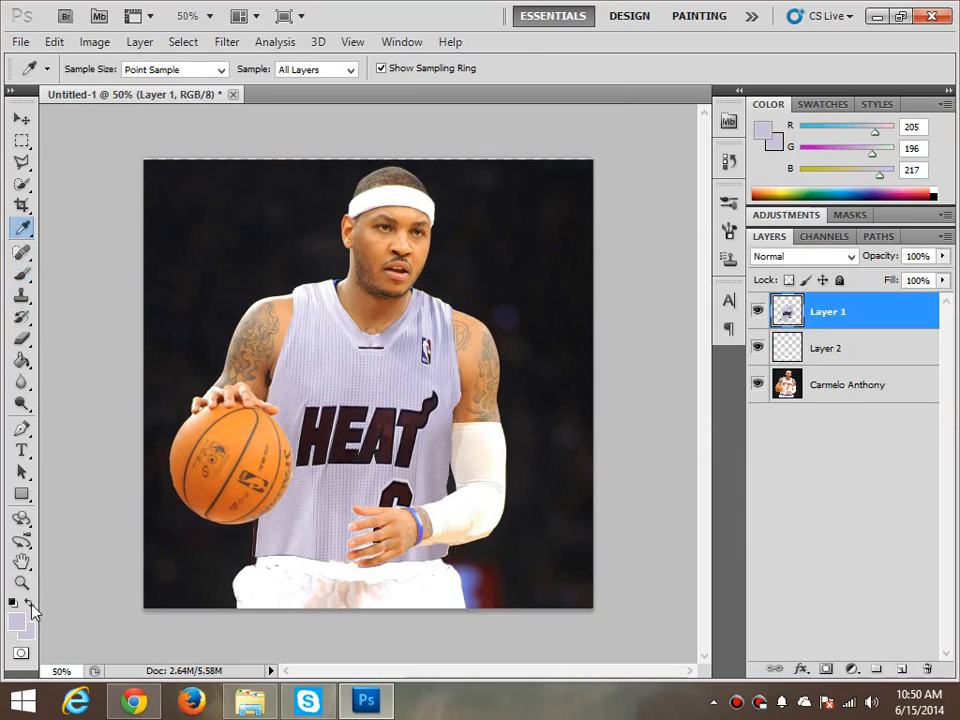
key(b)
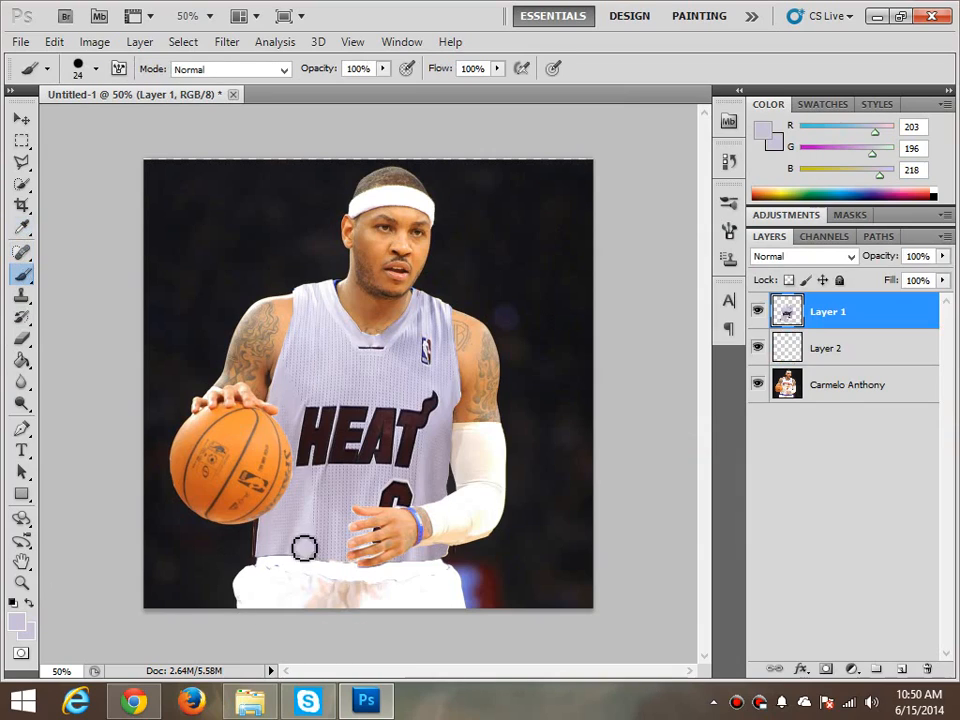
drag(338, 572, 351, 574)
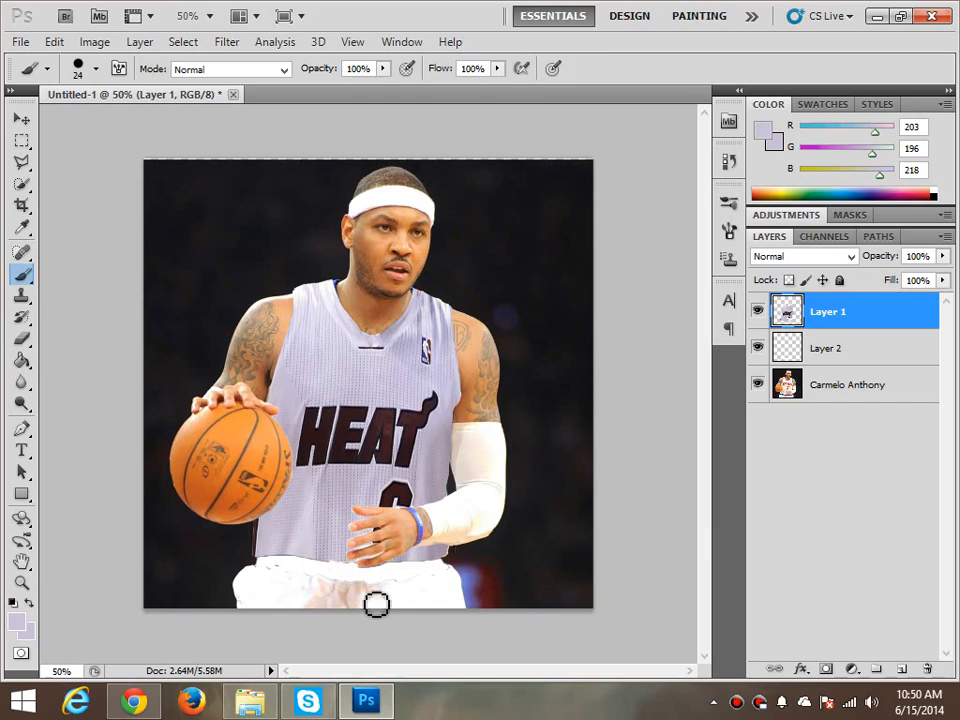
Reduce the brush to 1 px and paint lavender along the jersey's hem edge beside and below the fingers
key(ctrl+plus)
key(ctrl+plus)
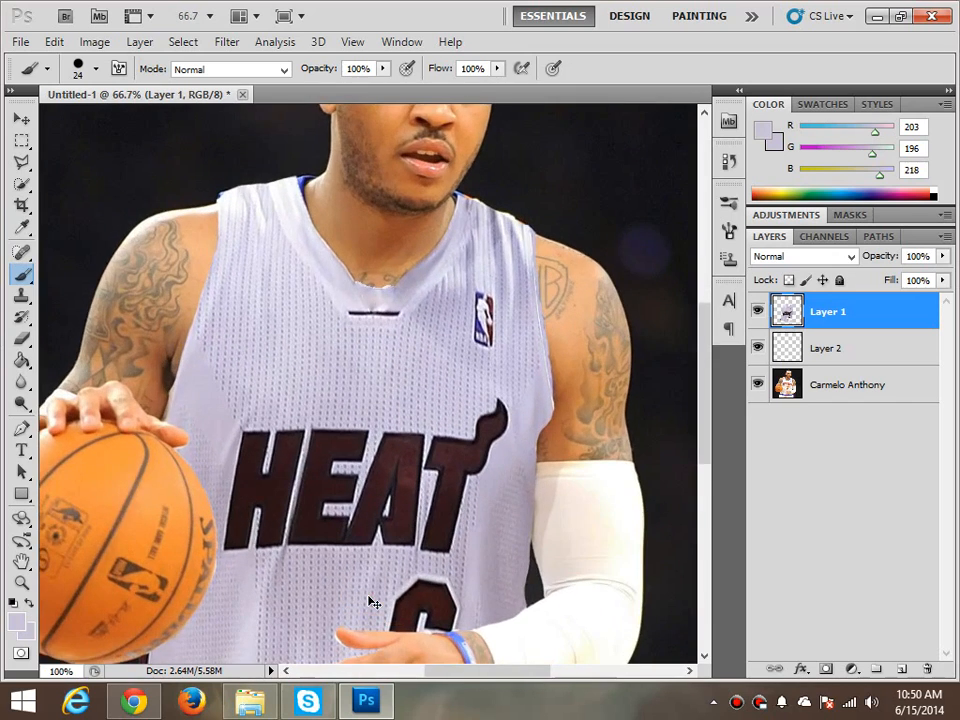
drag(701, 381, 693, 467)
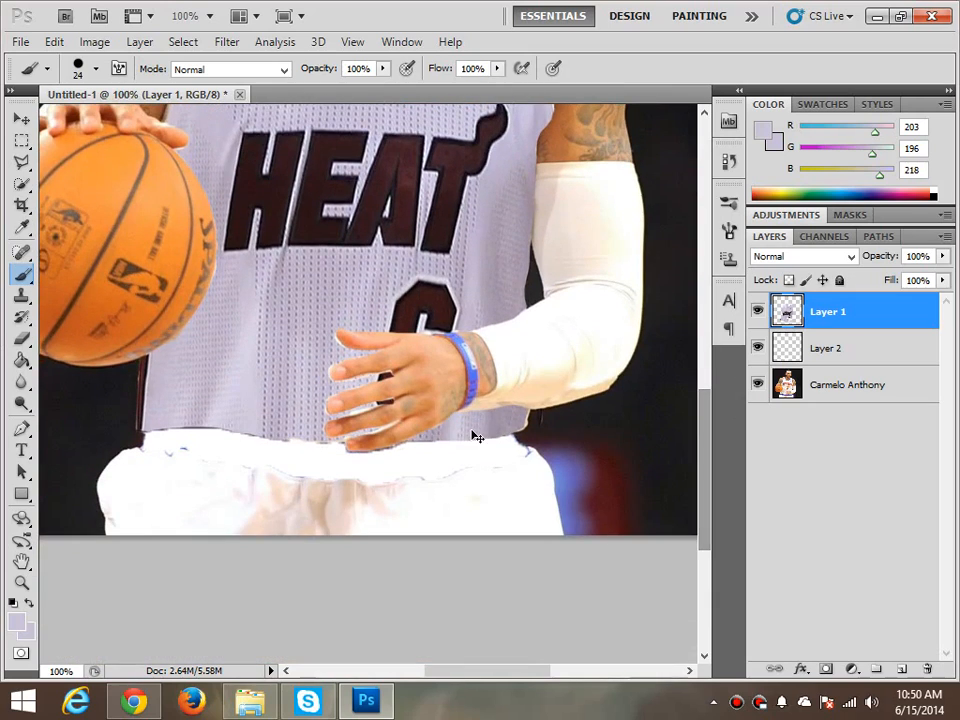
key(ctrl+plus)
key(ctrl+plus)
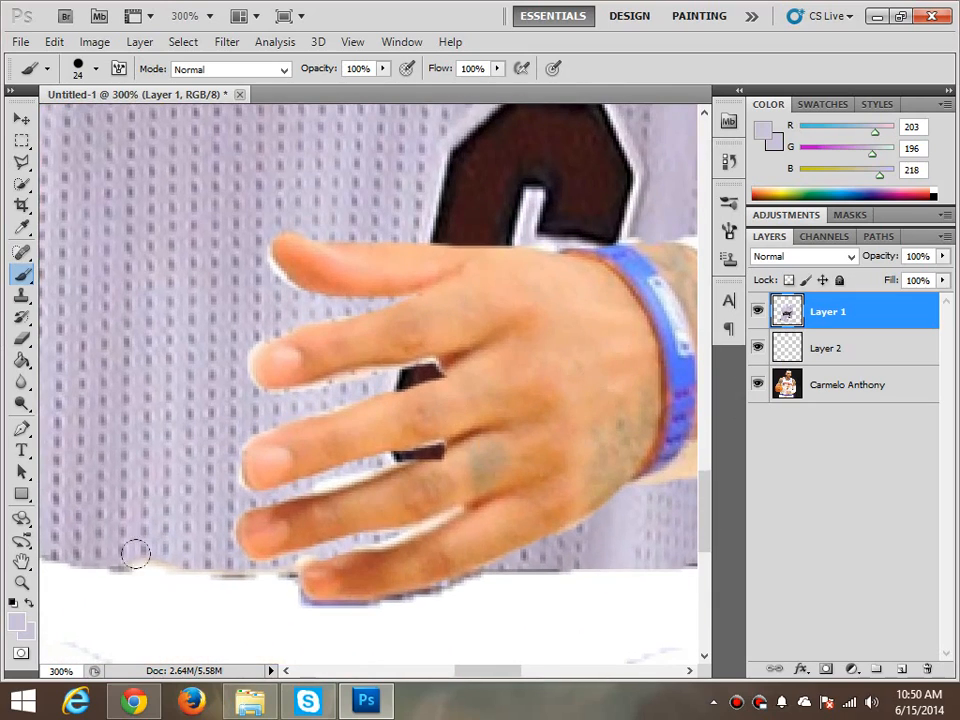
click(95, 68)
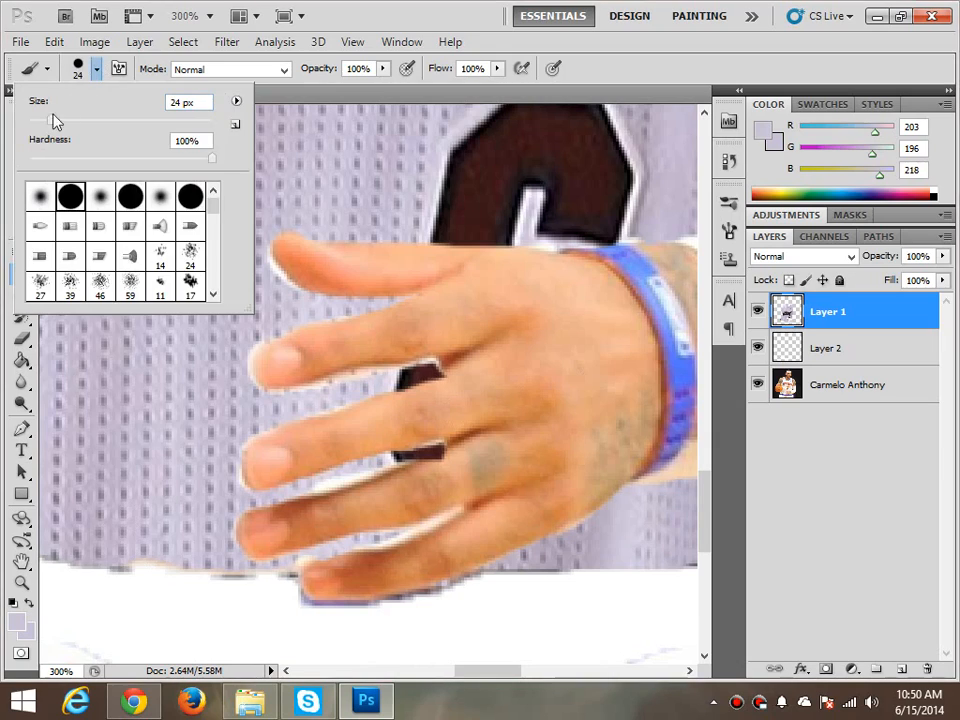
click(139, 574)
drag(145, 568, 255, 580)
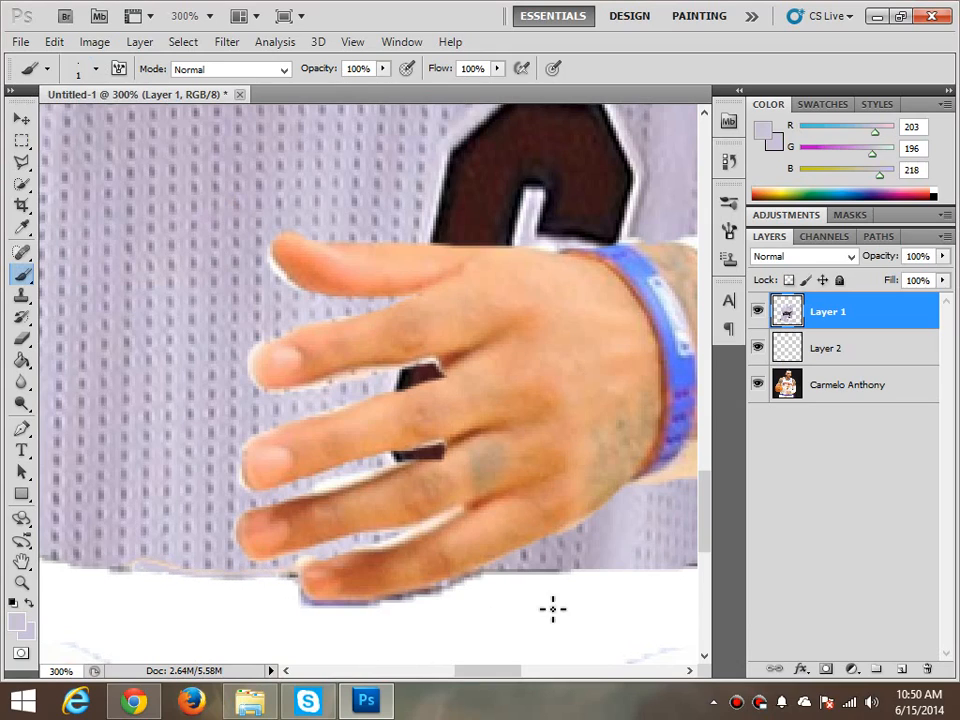
drag(462, 678, 442, 678)
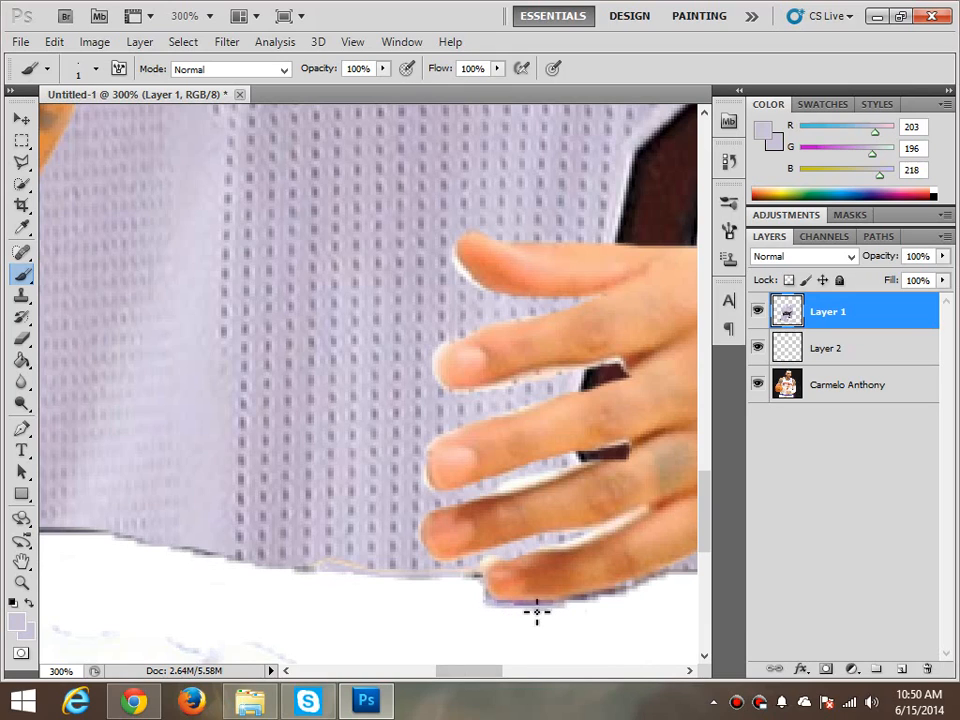
key(ctrl+minus)
key(ctrl+minus)
key(ctrl+minus)
key(ctrl+minus)
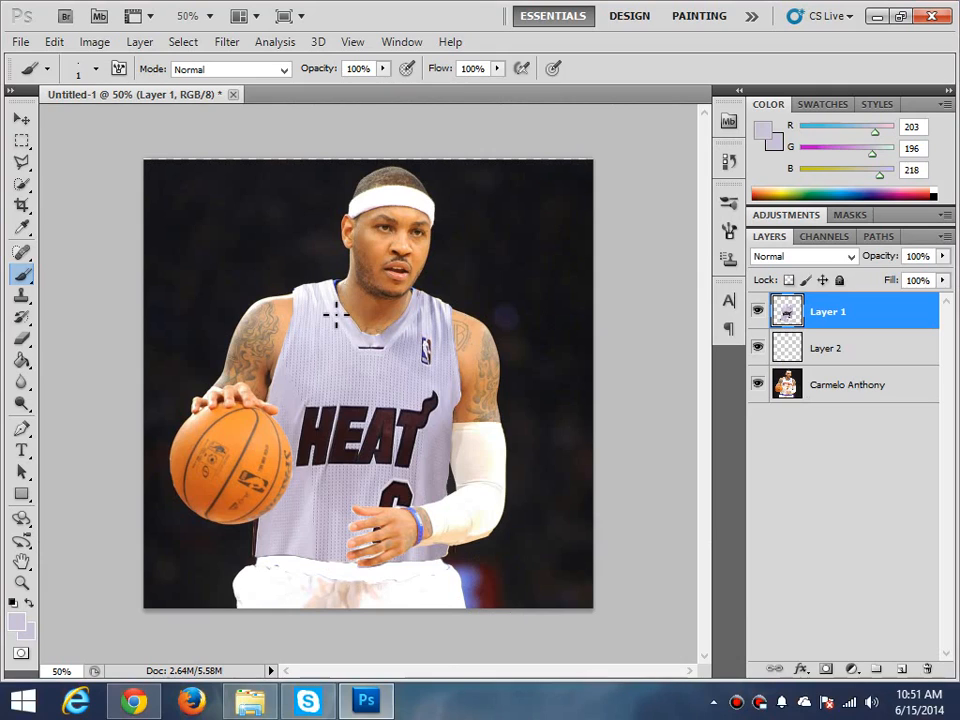
Sample the near-white (249, 250, 250) from the jersey's shoulder beside the neck and make it the brush's foreground colour
key(ctrl+plus)
key(ctrl+plus)
key(ctrl+plus)
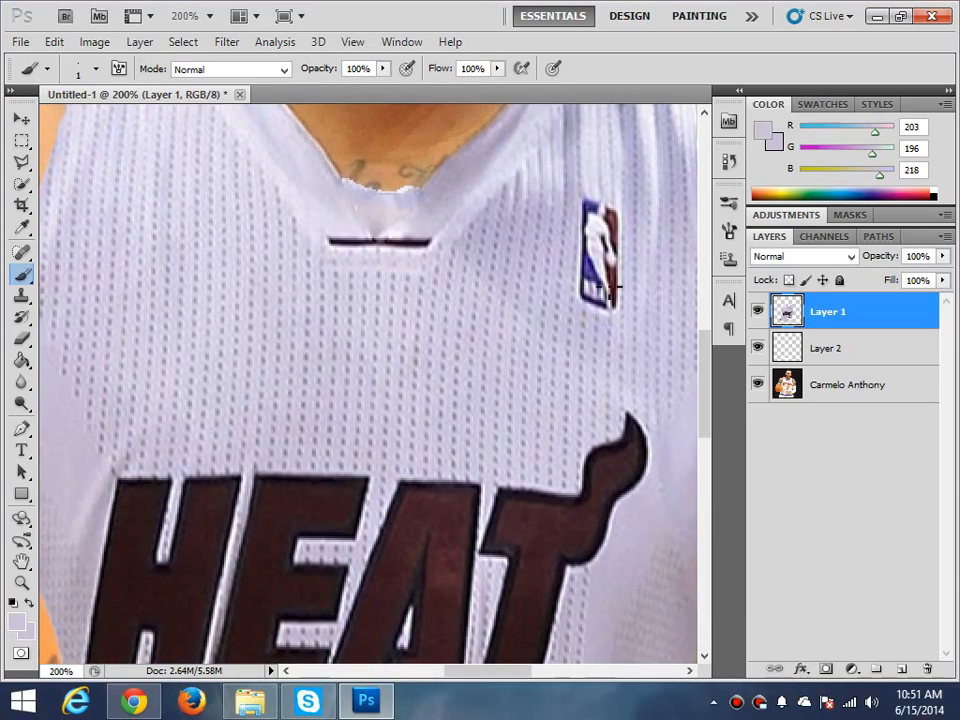
drag(703, 370, 706, 280)
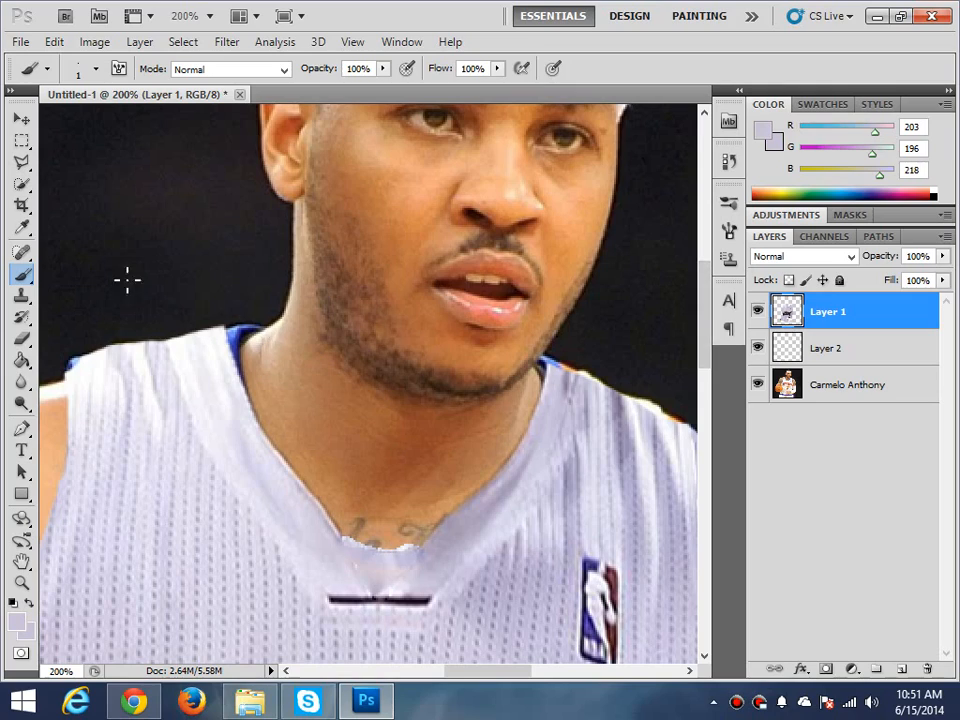
click(22, 229)
drag(226, 334, 85, 502)
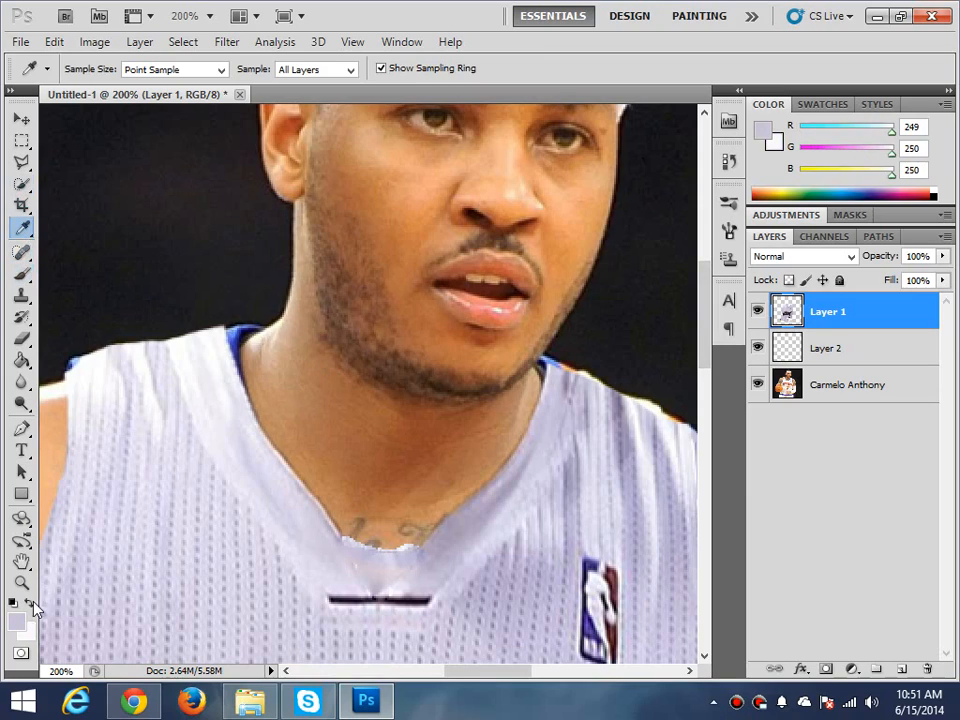
click(30, 603)
key(j)
key(b)
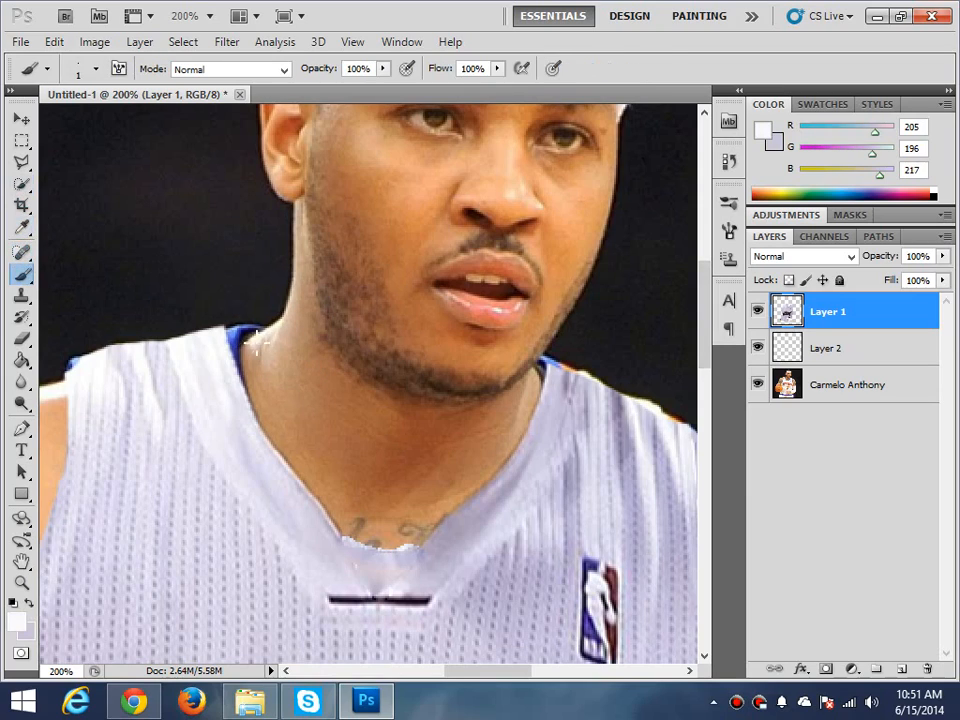
Set the brush to 11 px and paint near-white over the blue collar trim on the ball-hand side of the neck
click(95, 69)
drag(30, 120, 39, 120)
click(240, 333)
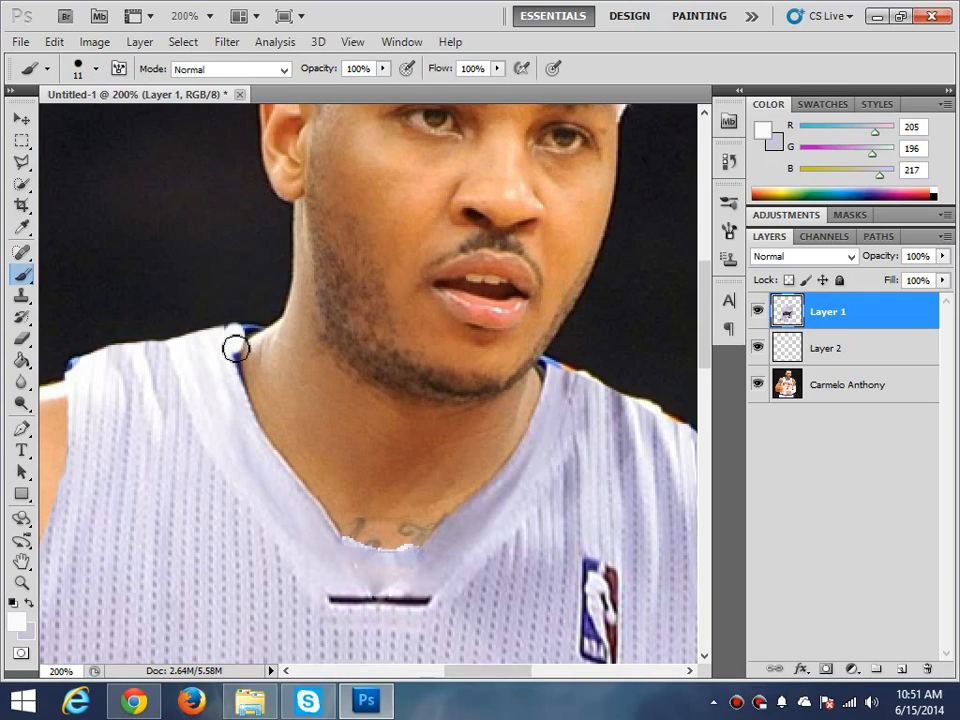
mouse_move(235, 357)
mouse_down()
mouse_move(236, 375)
mouse_move(231, 332)
mouse_move(255, 334)
mouse_move(249, 317)
mouse_move(271, 320)
mouse_up()
Alternate the 10 px Eraser and the 11 px brush to clean the repainted collar's edge against the neck and dark background
click(22, 338)
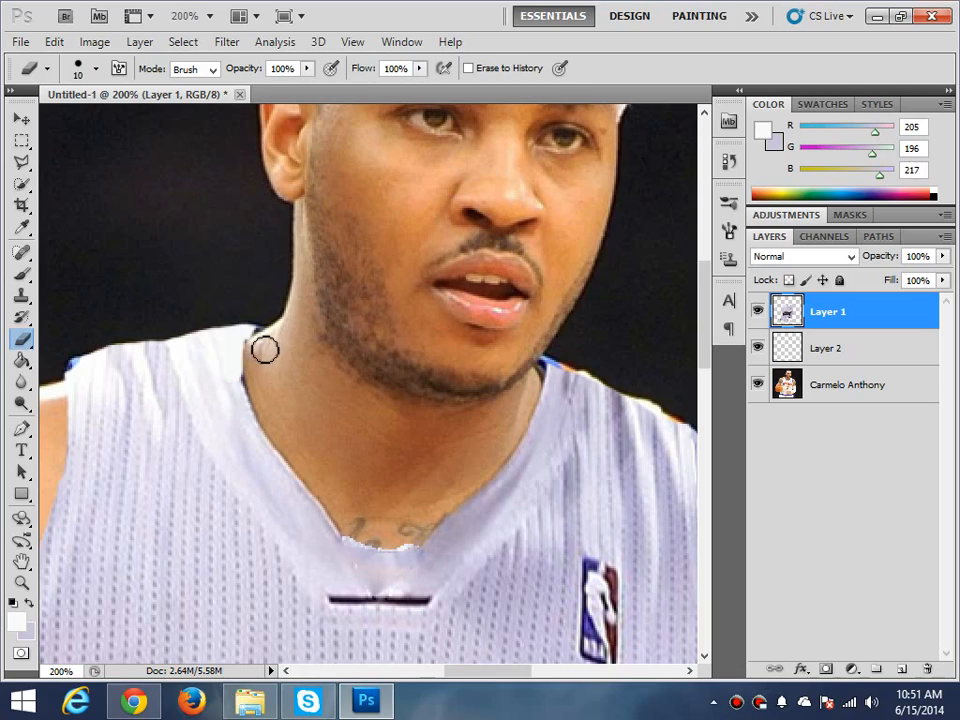
click(22, 272)
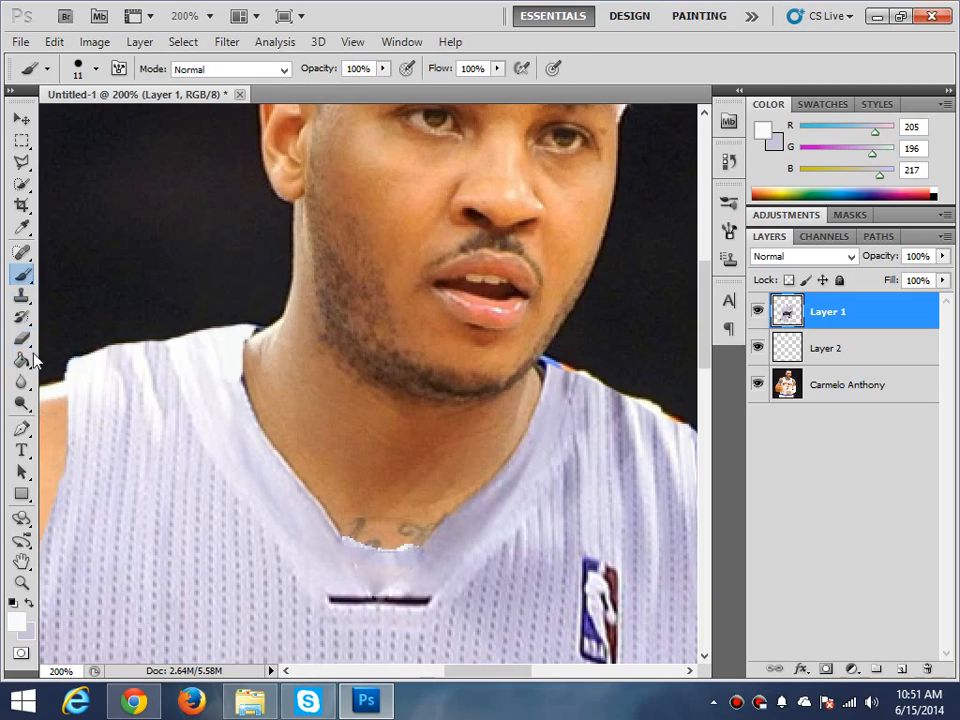
key(e)
click(22, 272)
key(e)
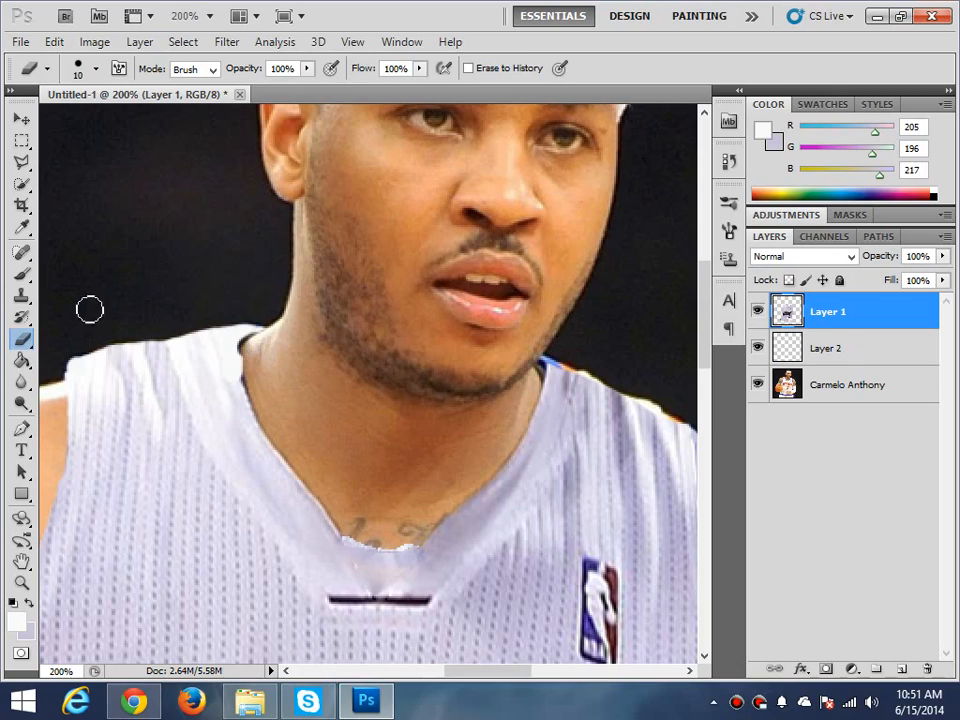
click(22, 272)
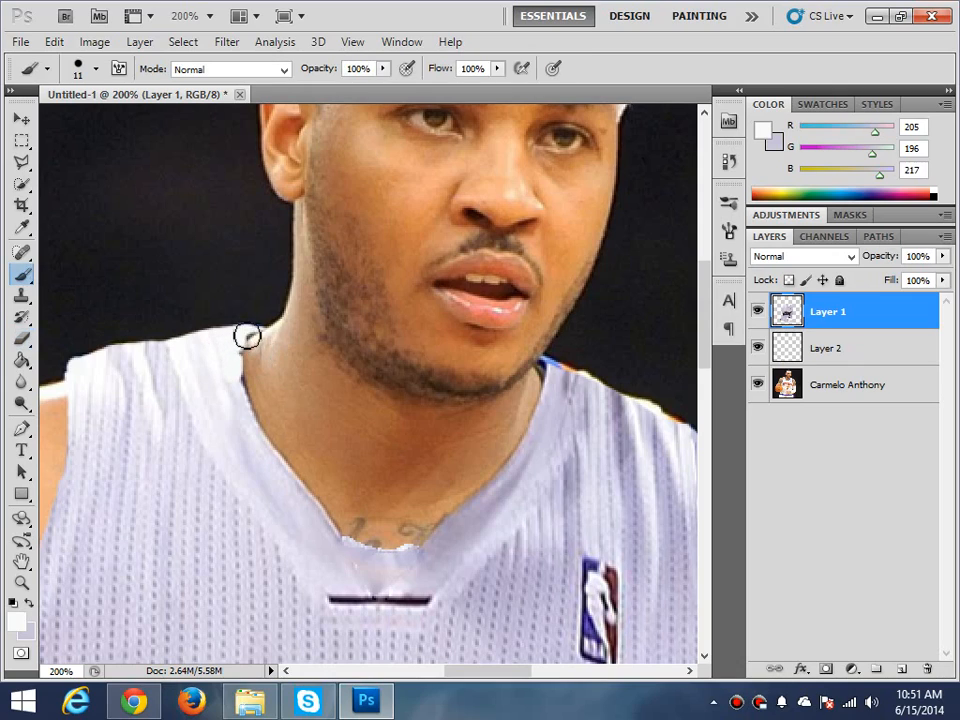
click(26, 340)
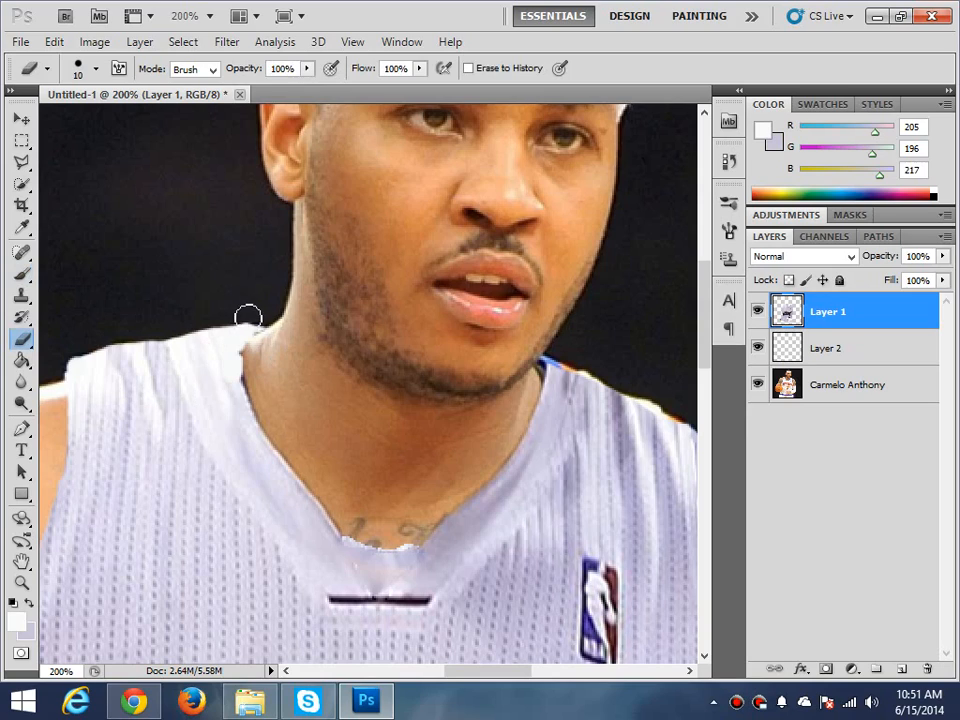
mouse_move(249, 316)
mouse_down()
mouse_move(270, 317)
mouse_move(272, 343)
mouse_move(251, 376)
mouse_move(252, 361)
mouse_move(264, 392)
mouse_move(356, 407)
mouse_move(441, 404)
mouse_up()
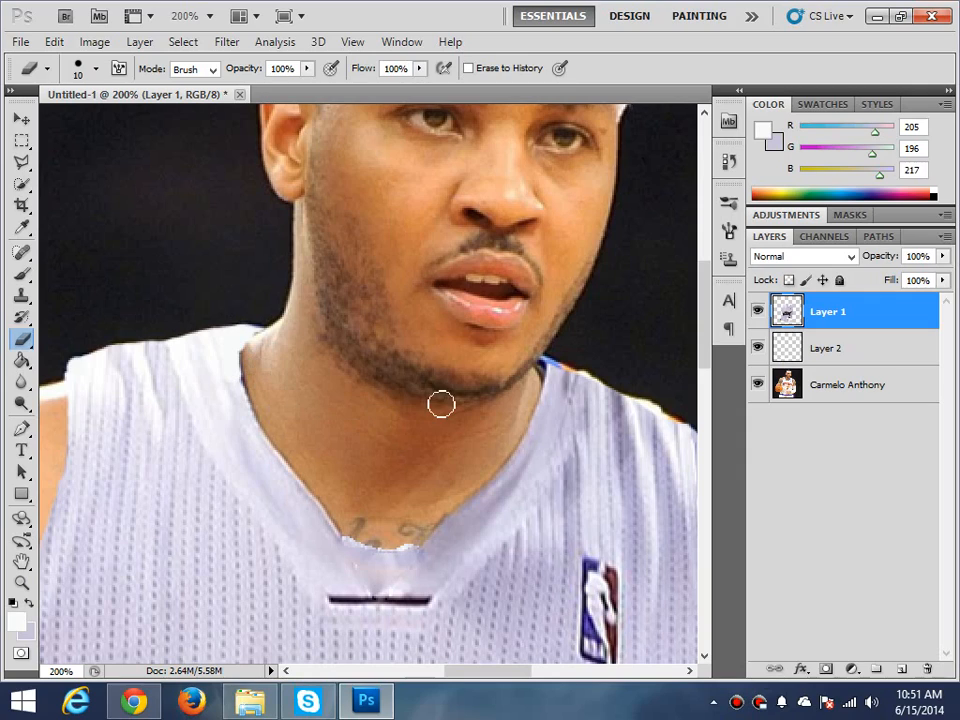
click(21, 272)
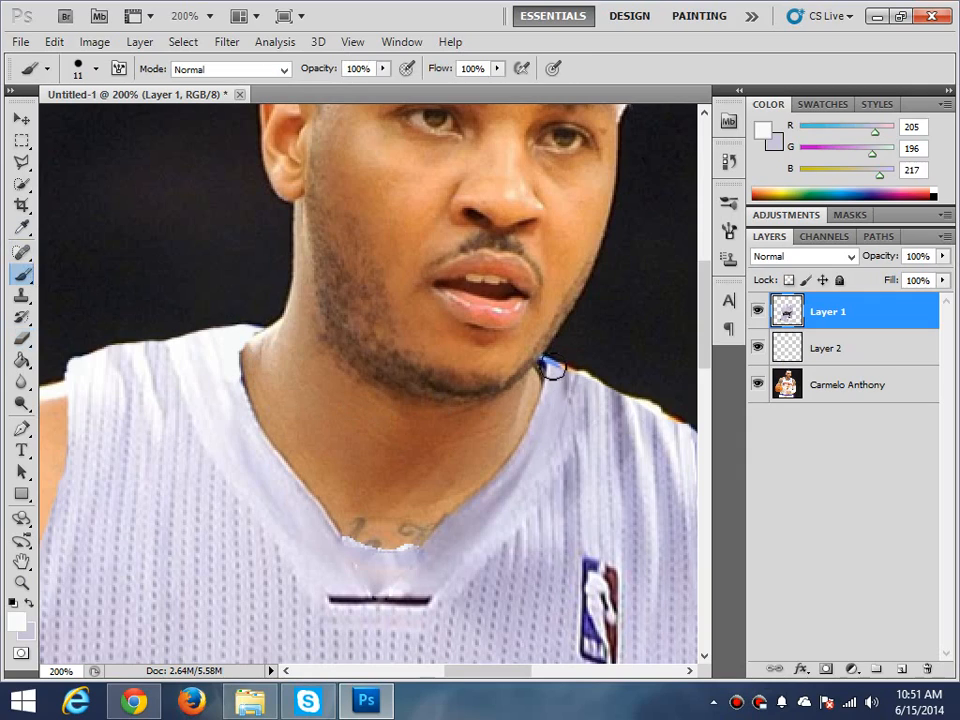
drag(553, 370, 556, 376)
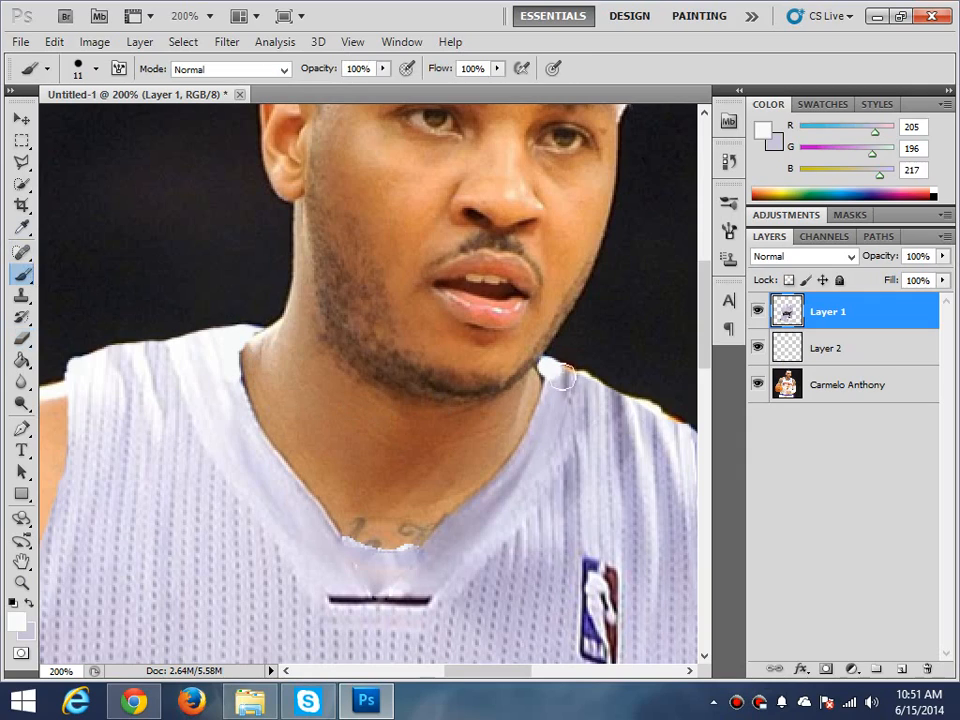
click(21, 338)
mouse_move(585, 392)
mouse_down()
mouse_move(564, 399)
mouse_move(573, 402)
mouse_up()
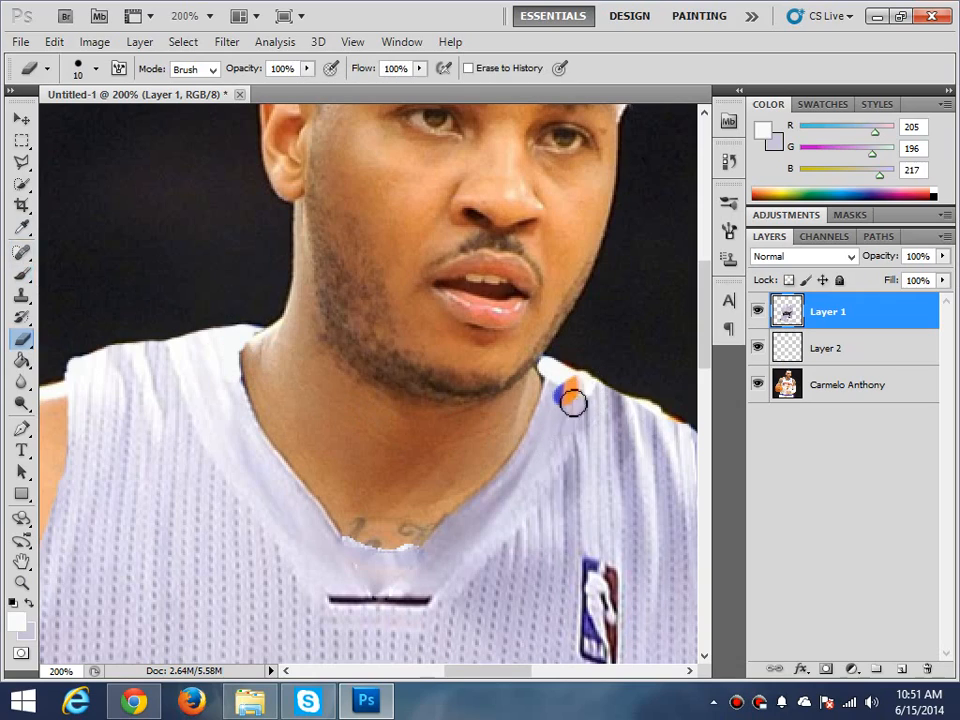
key(ctrl+z)
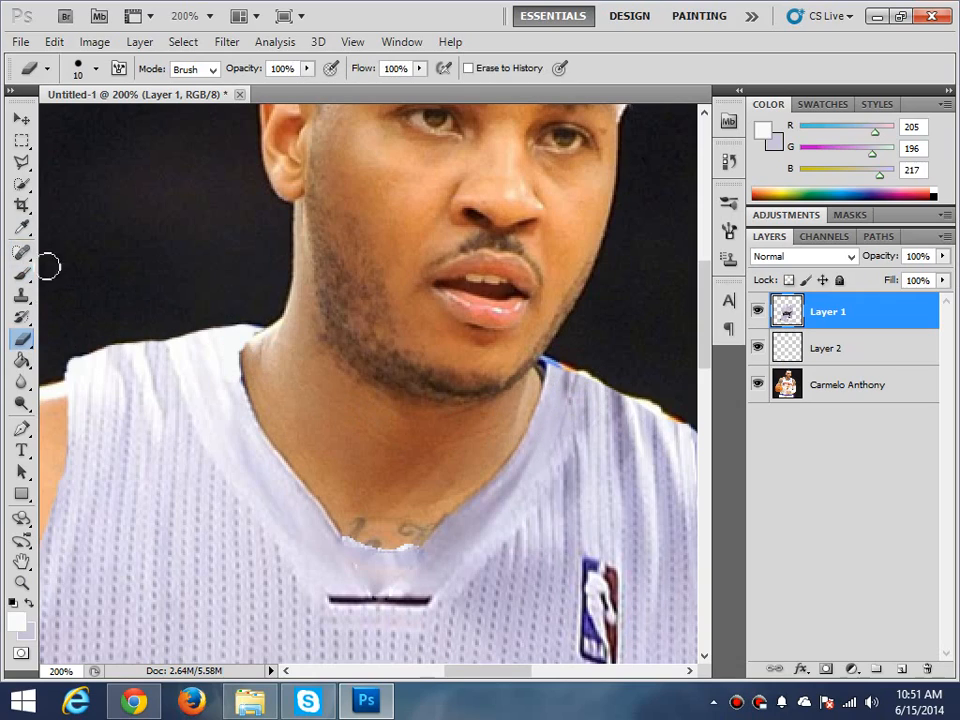
Sample lavender (210, 204, 227) from the sleeved-arm shoulder and paint over the blue and orange trim there with the 11 px brush
click(21, 227)
click(560, 373)
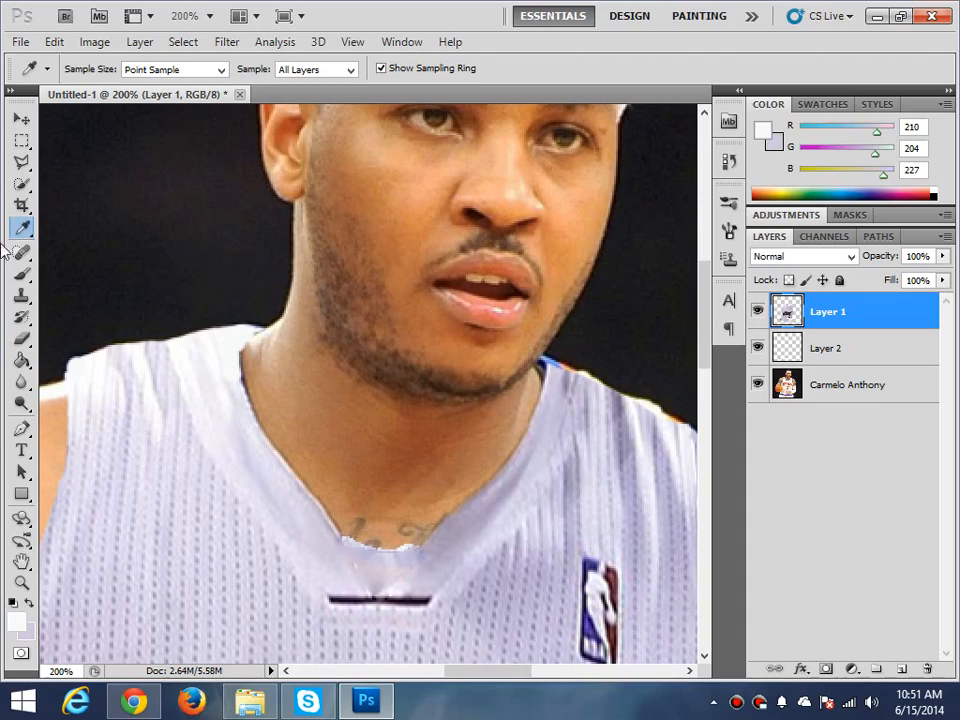
click(21, 272)
alt+click(617, 356)
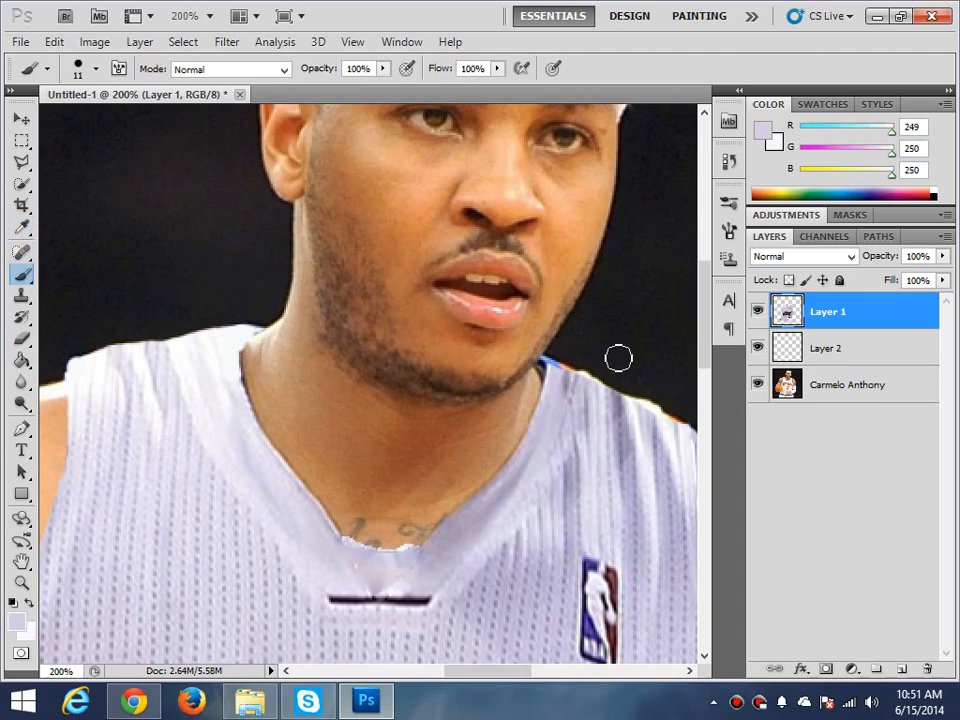
drag(550, 372, 559, 375)
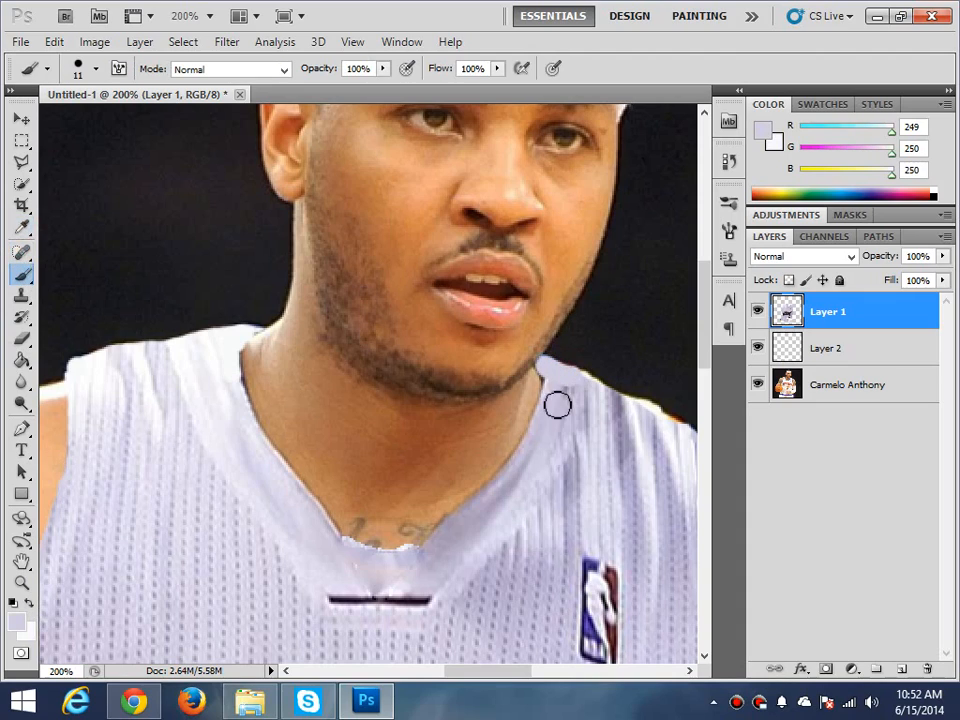
Erase the excess lavender paint along the neck and shoulder edge on the sleeved-arm side with the 10 px Eraser
click(21, 360)
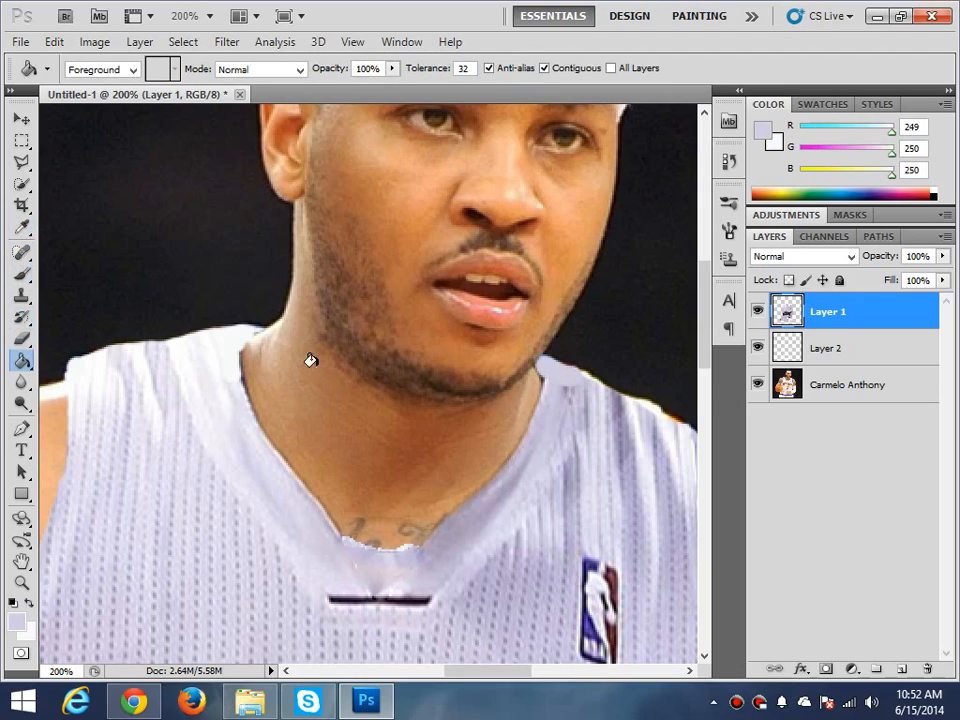
click(22, 338)
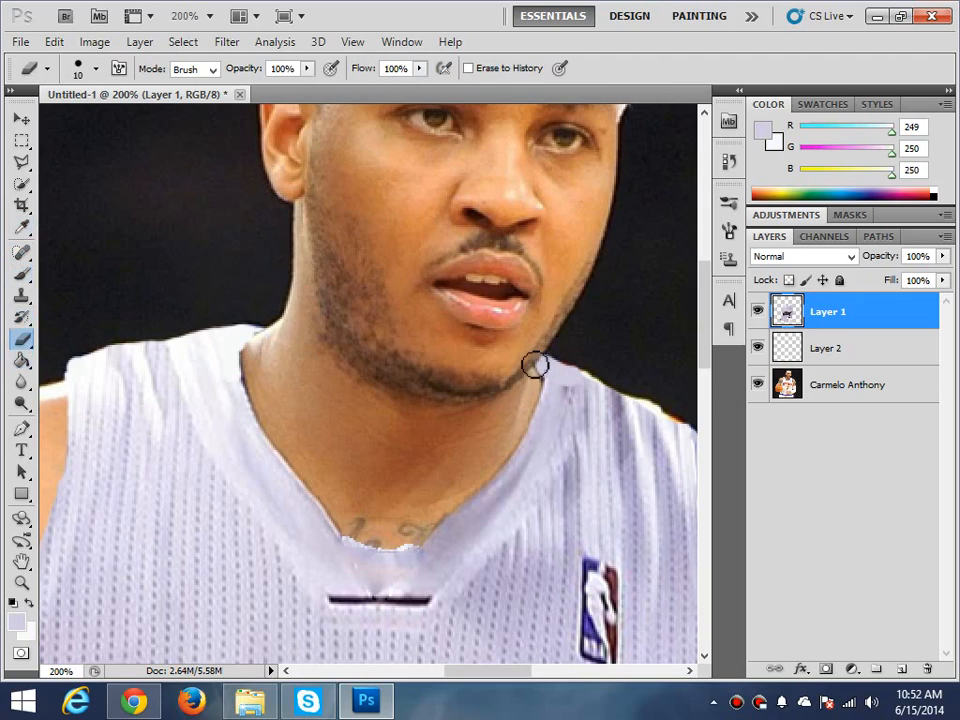
drag(574, 369, 590, 362)
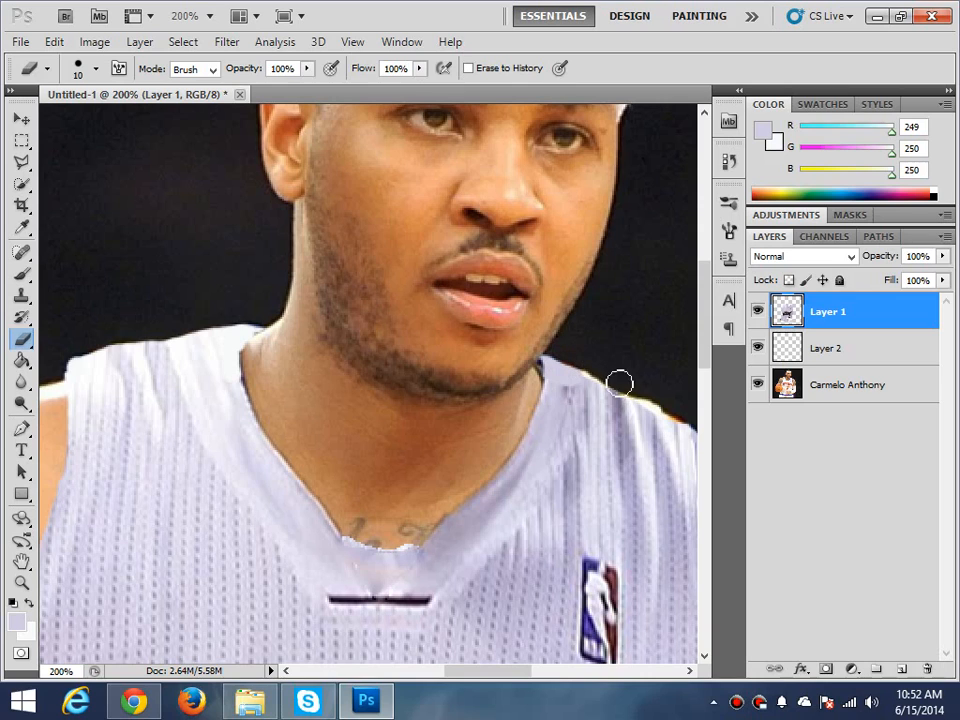
key(ctrl+minus)
key(ctrl+minus)
key(ctrl+minus)
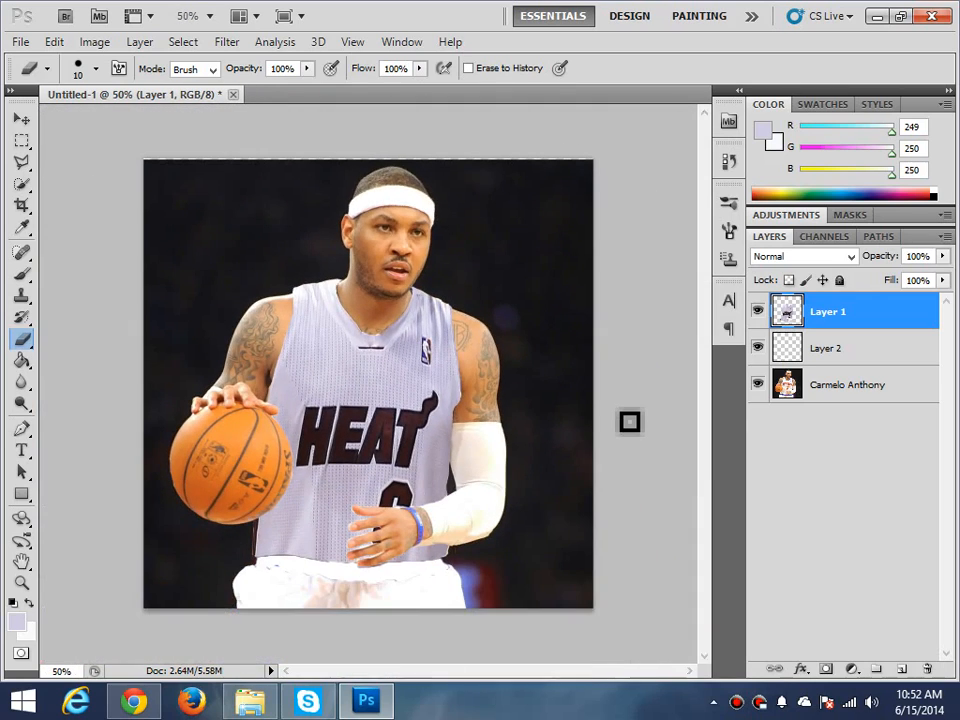
Flatten the image to merge all layers into a single background
right_click(855, 327)
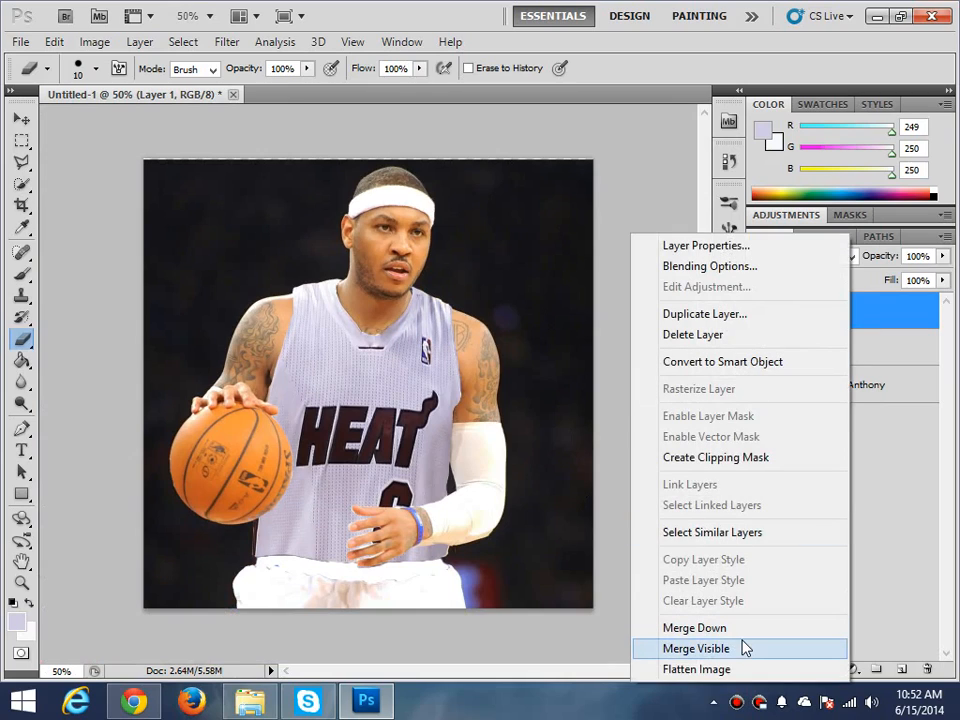
click(926, 489)
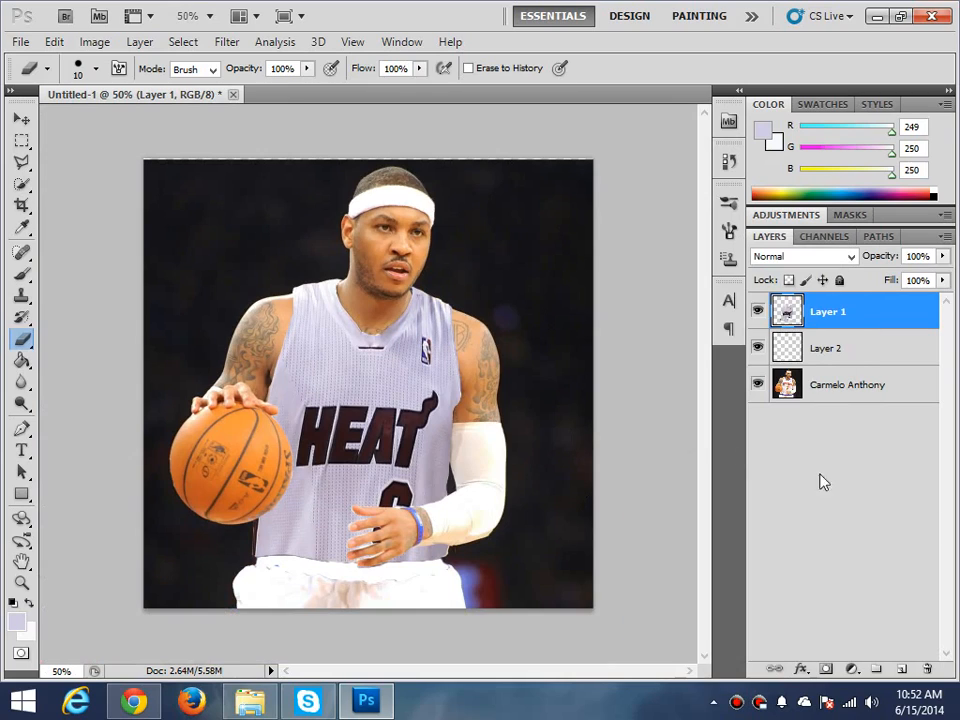
right_click(841, 316)
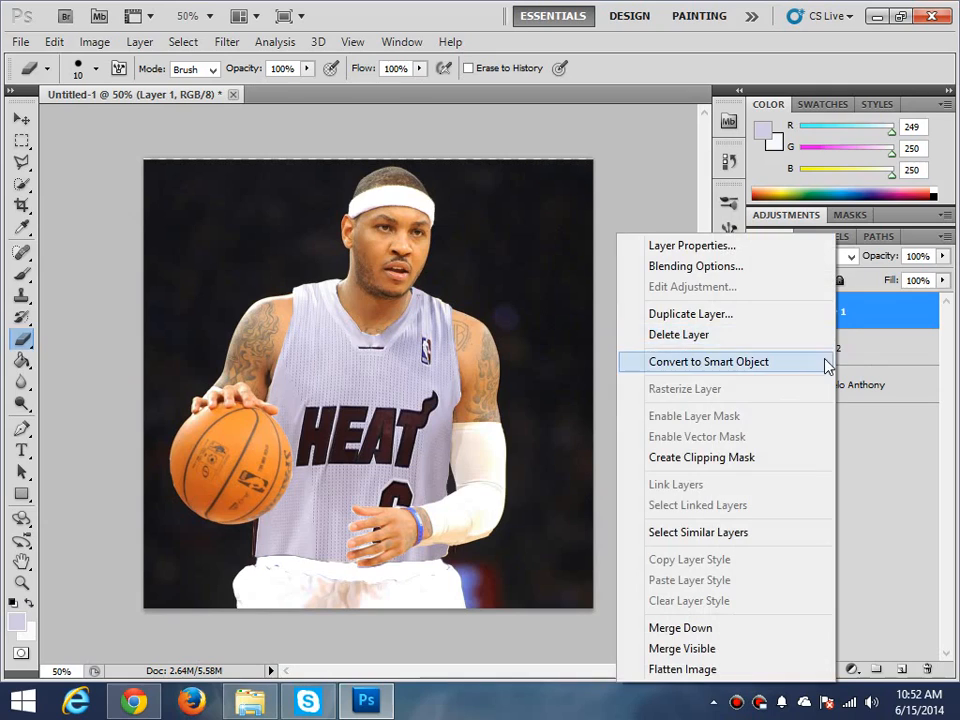
click(672, 670)
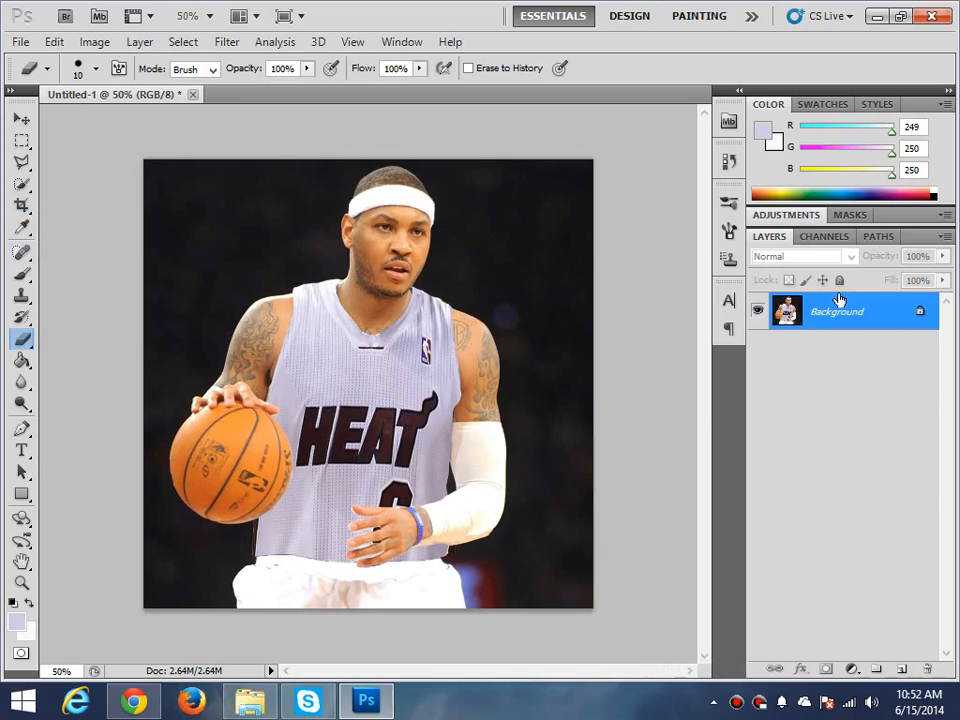
Convert the flattened Background layer to a Smart Object and rasterize it into a normal editable layer
right_click(862, 326)
click(858, 404)
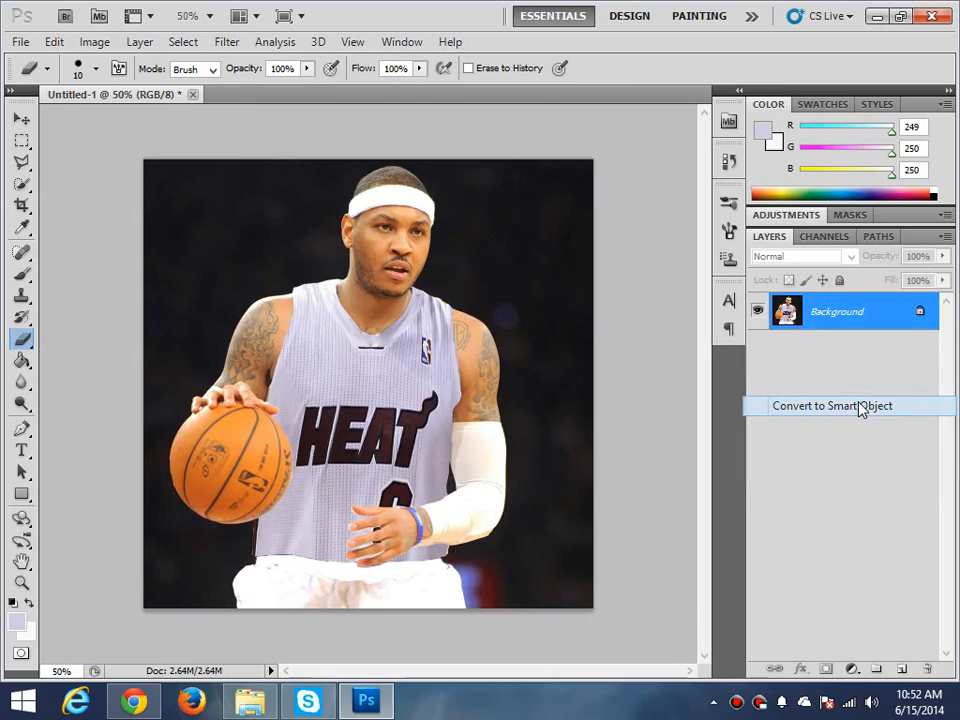
right_click(819, 326)
click(690, 388)
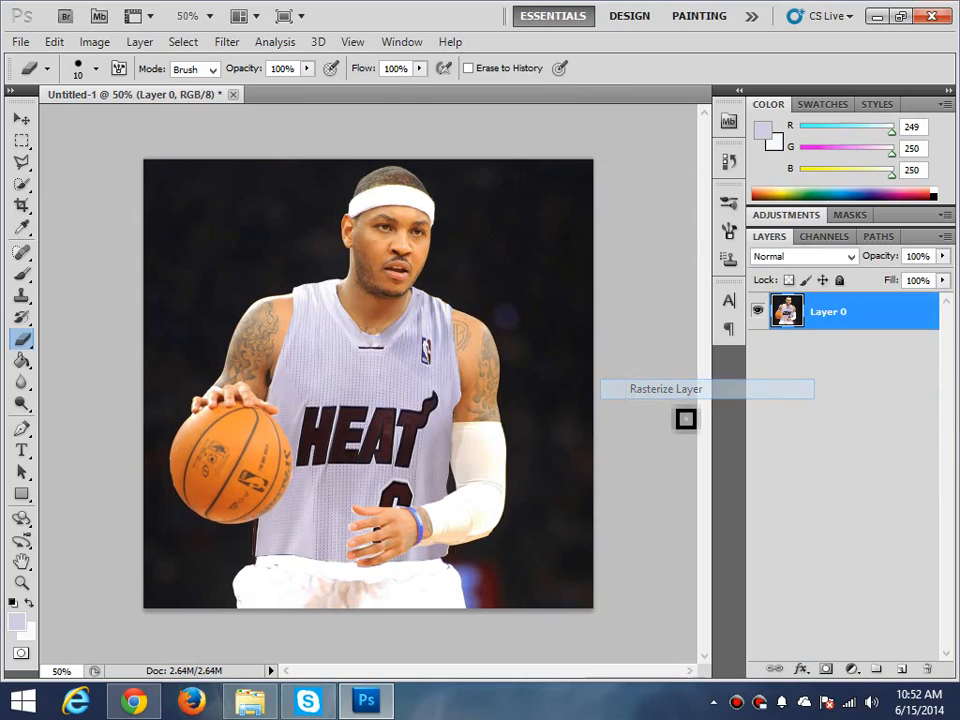
Scale Layer 0 up to about 109.5% from its lower corner so the player fills more of the canvas
key(ctrl+t)
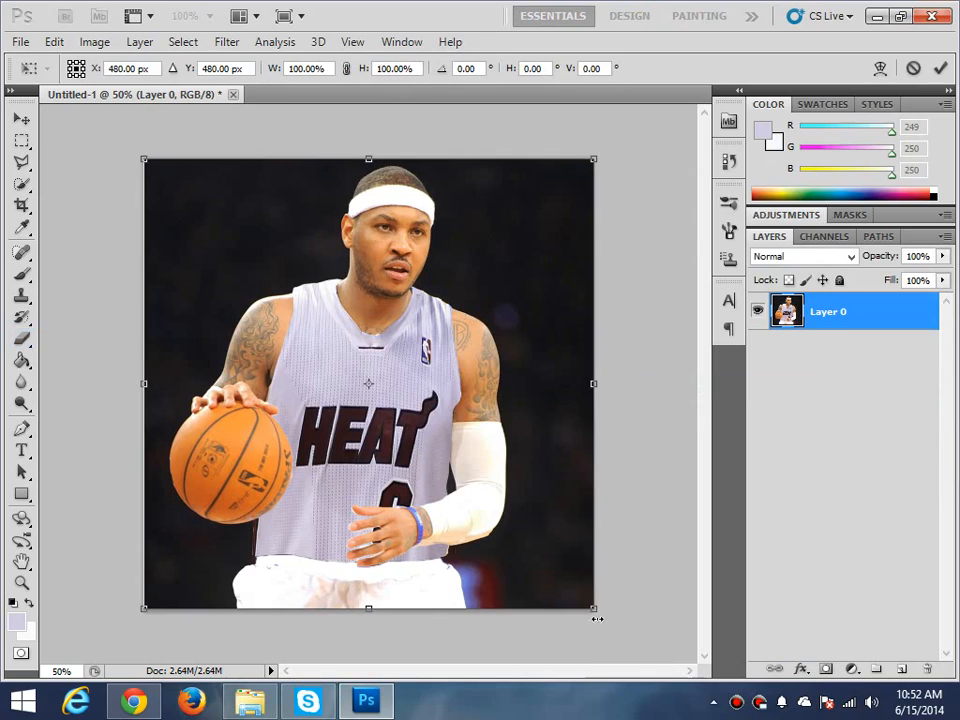
drag(595, 608, 638, 650)
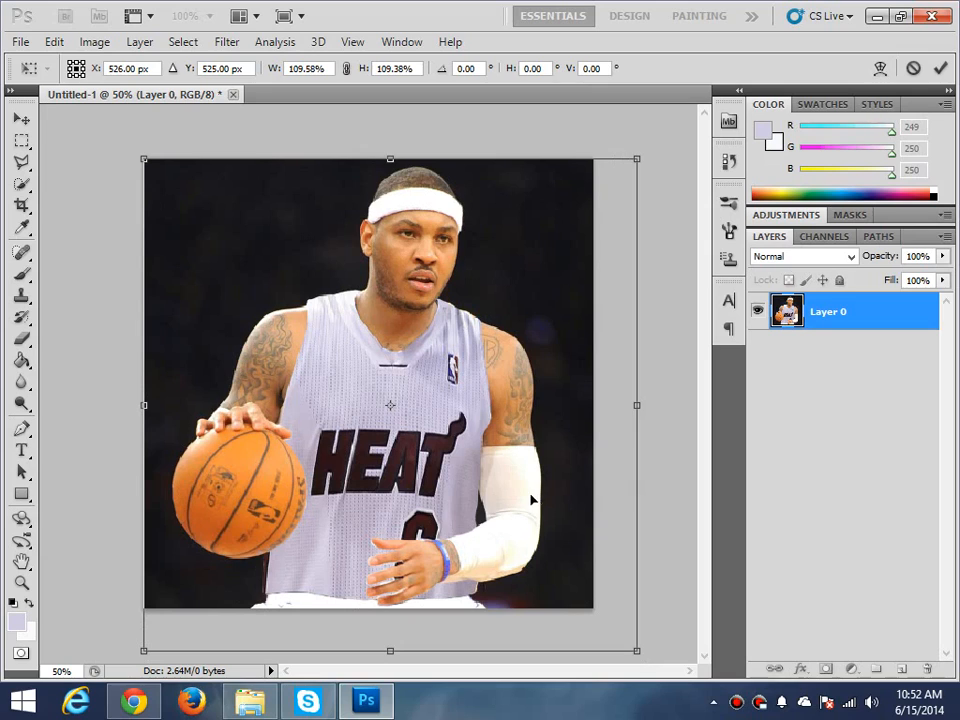
mouse_move(532, 500)
mouse_down()
mouse_move(518, 500)
mouse_move(532, 501)
mouse_up()
key(Return)
key(e)
click(765, 552)
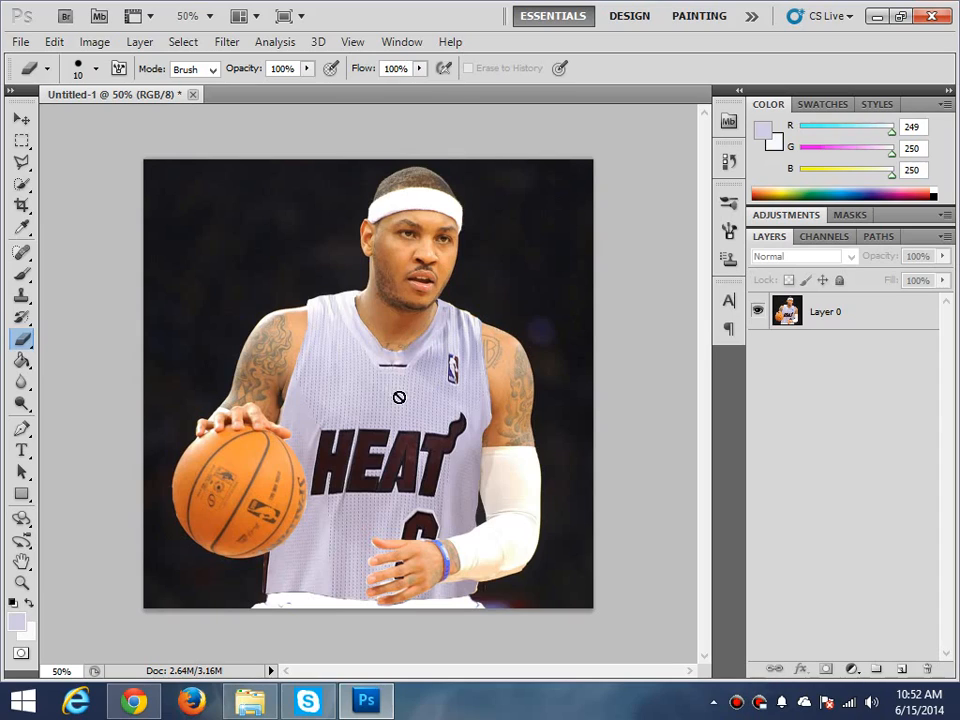
Select the player and basketball on Layer 0 with the Quick Selection tool and copy the selection to a new layer
click(825, 311)
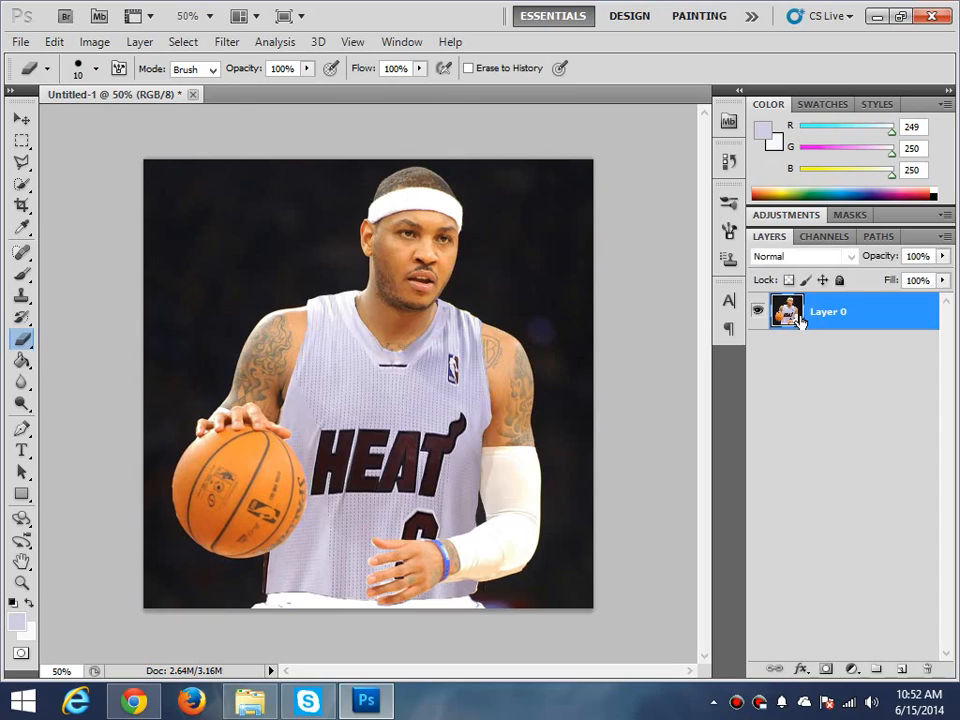
click(22, 184)
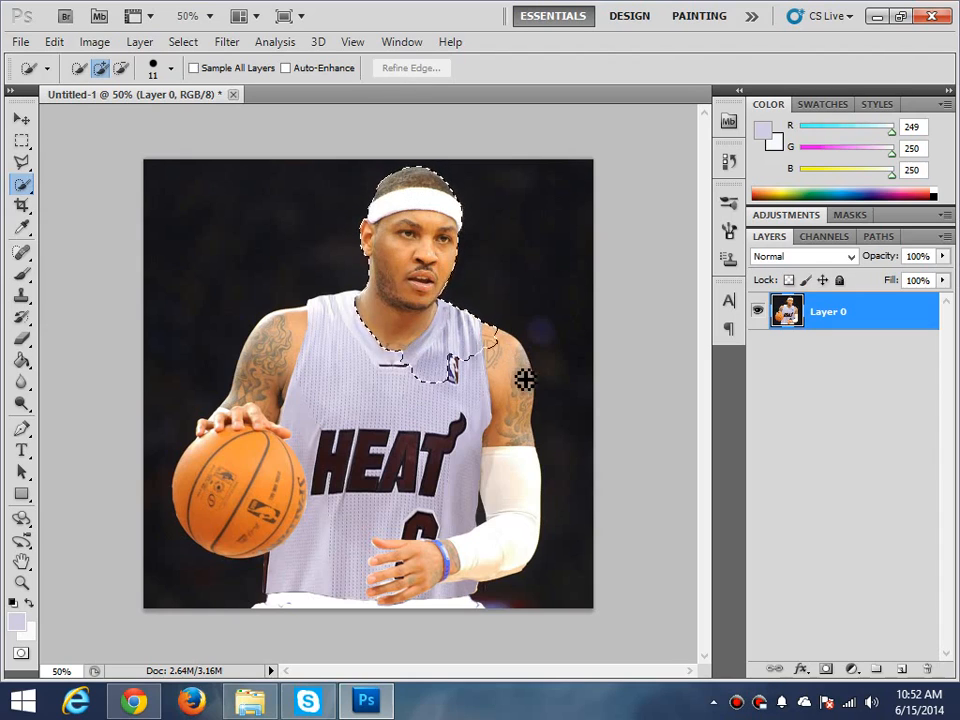
mouse_move(524, 378)
mouse_down()
mouse_move(493, 555)
mouse_move(388, 584)
mouse_move(475, 619)
mouse_move(484, 616)
mouse_move(349, 598)
mouse_move(327, 610)
mouse_move(421, 577)
mouse_move(392, 566)
mouse_move(343, 568)
mouse_move(316, 608)
mouse_move(275, 615)
mouse_move(275, 546)
mouse_move(259, 508)
mouse_move(194, 494)
mouse_up()
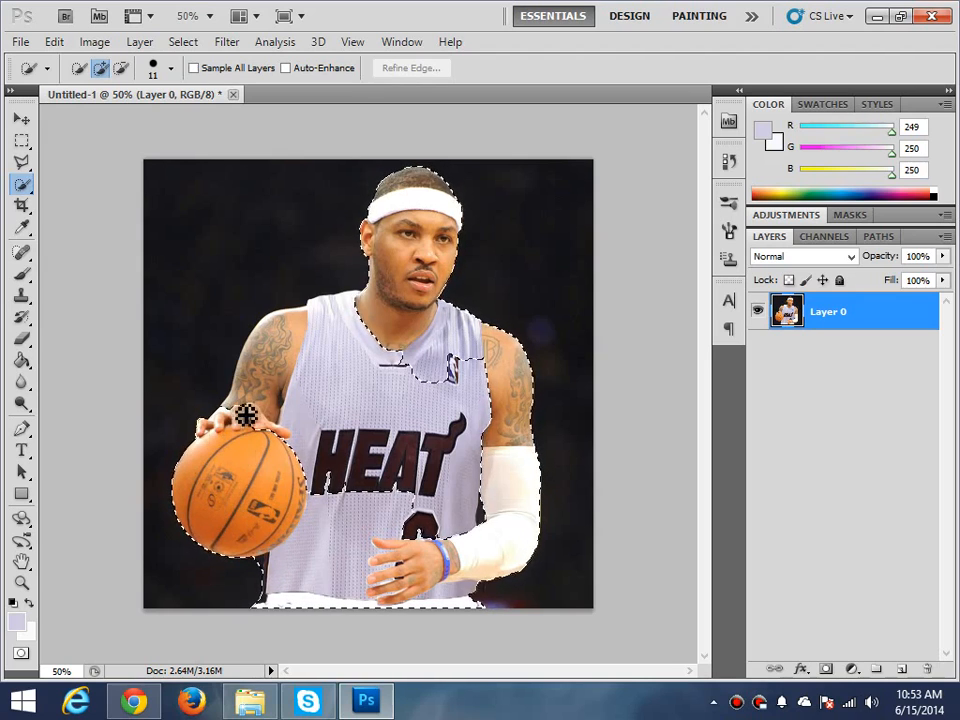
drag(245, 415, 277, 361)
drag(378, 327, 495, 379)
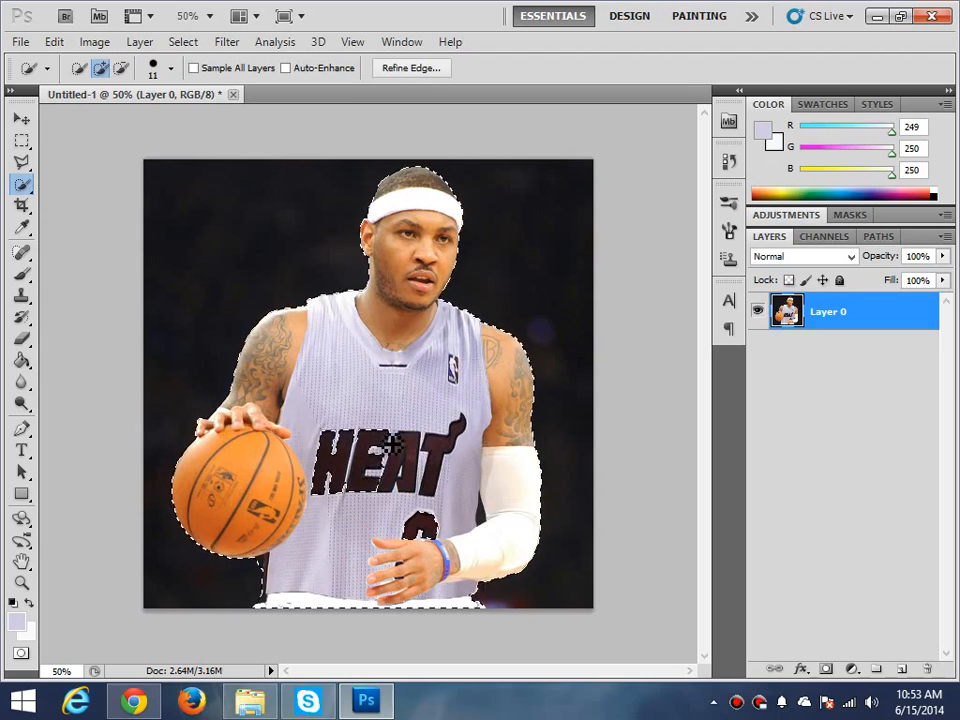
drag(333, 450, 396, 462)
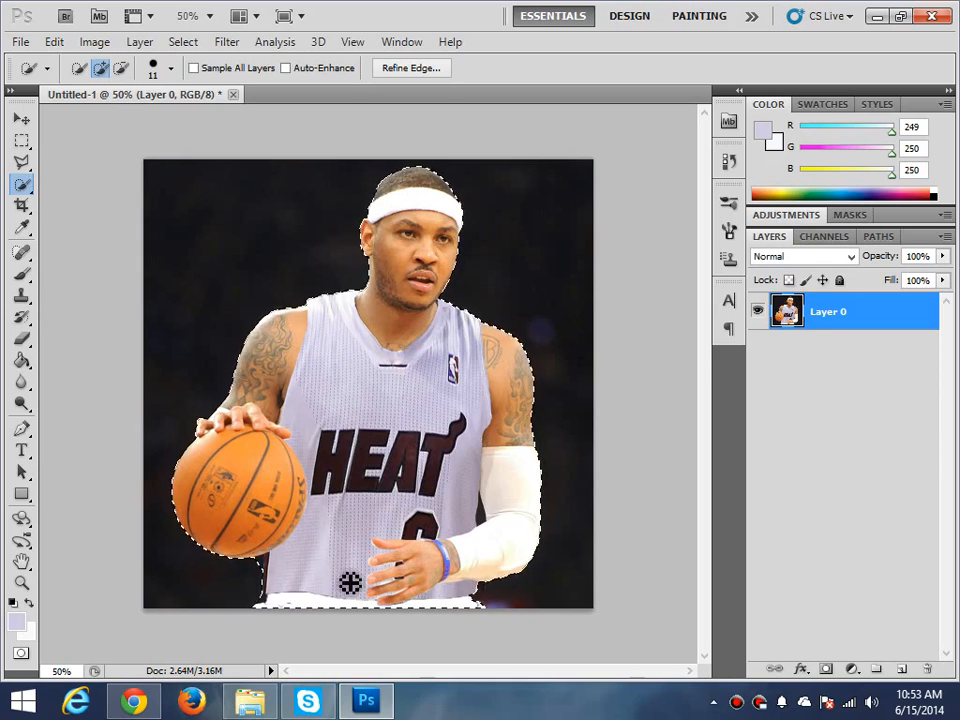
key(alt)
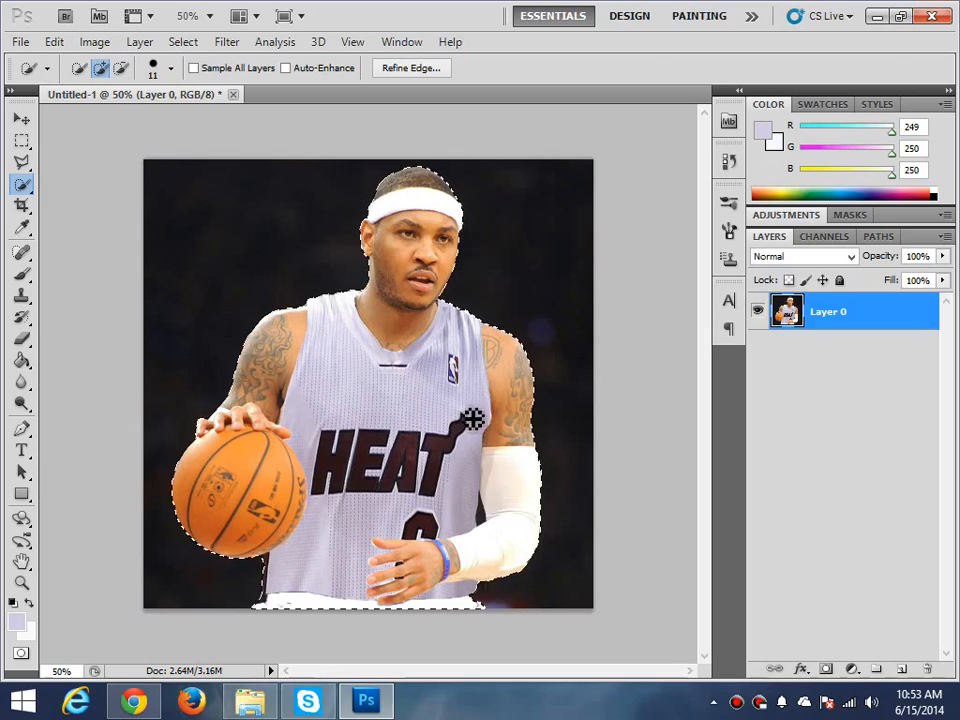
key(ctrl+j)
Apply a Motion Blur filter to Layer 0 beneath the player cutout
click(810, 346)
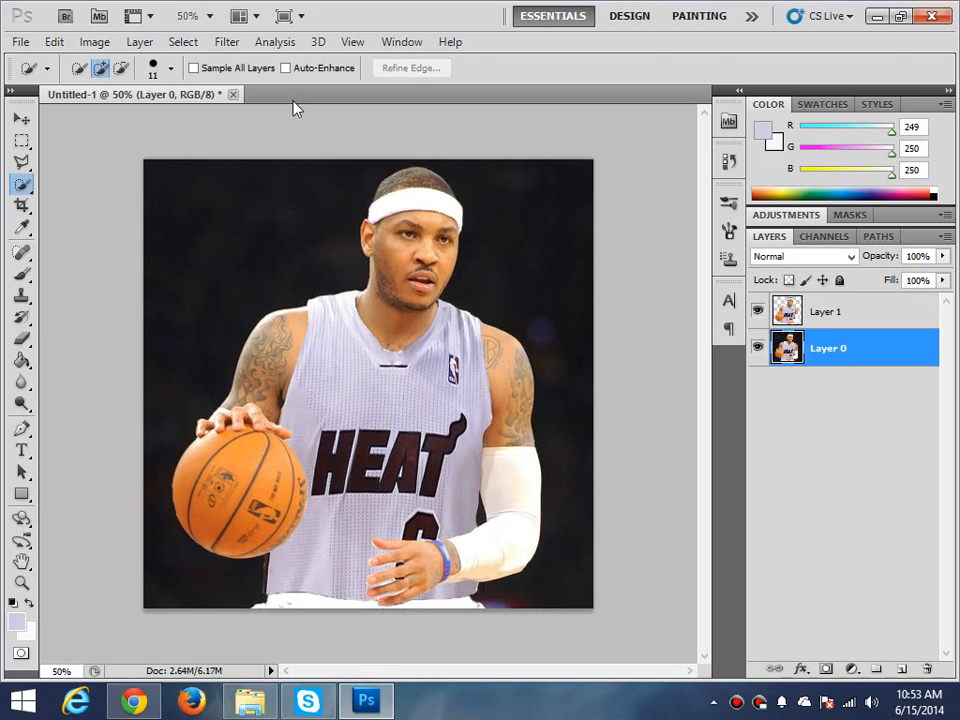
click(228, 44)
mouse_move(274, 212)
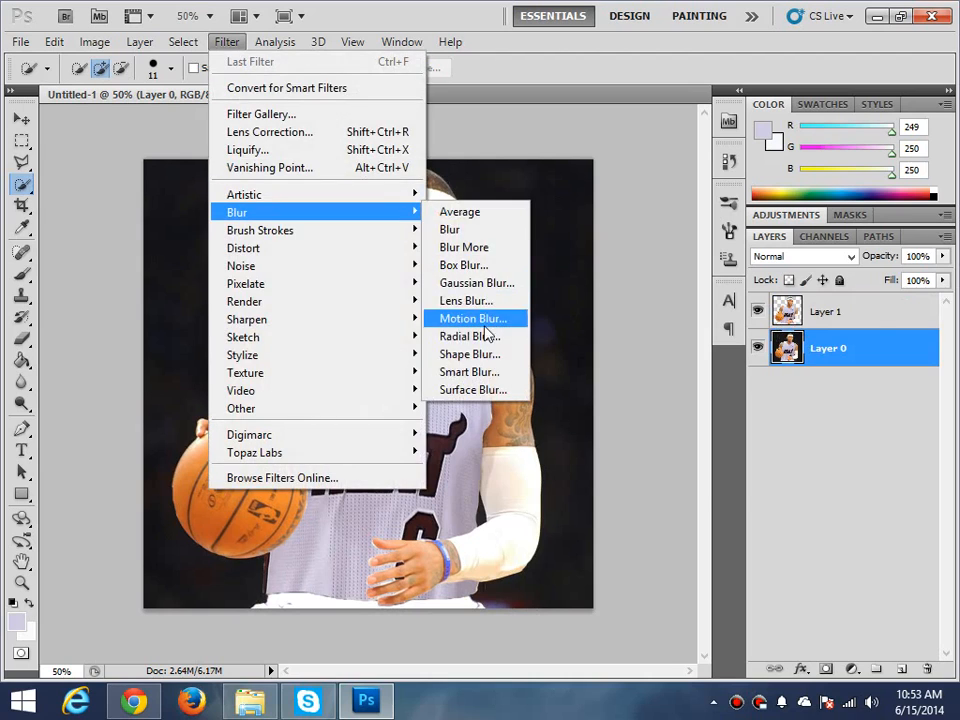
click(474, 318)
click(856, 188)
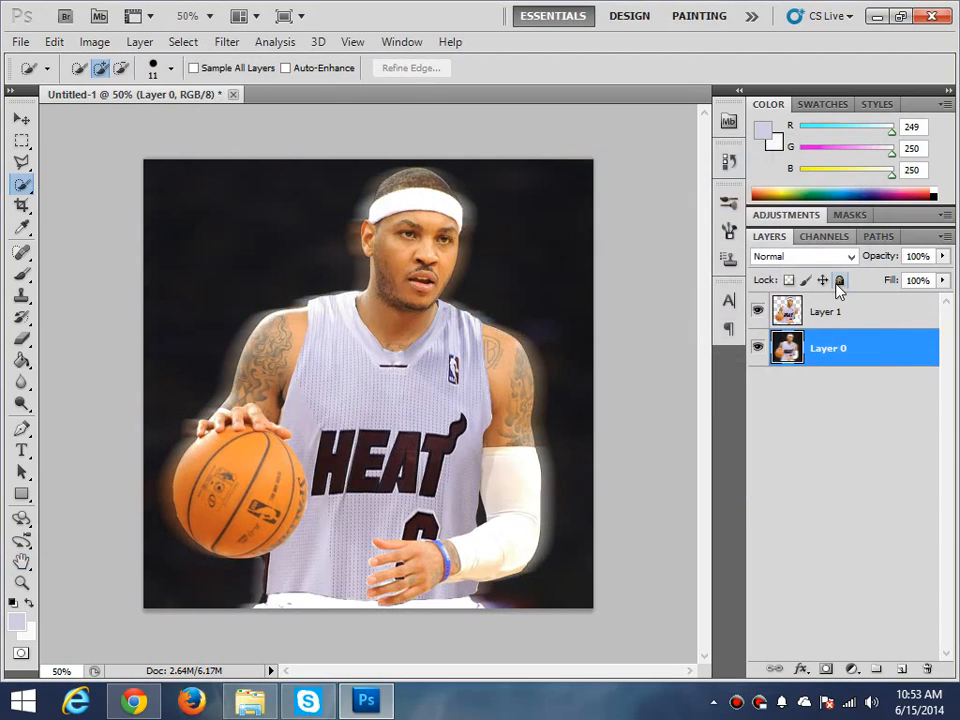
Sharpen the player cutout on Layer 1 with Topaz Detail 3, setting Small Details to 0.49 and adjusting the detail sliders below it
click(825, 318)
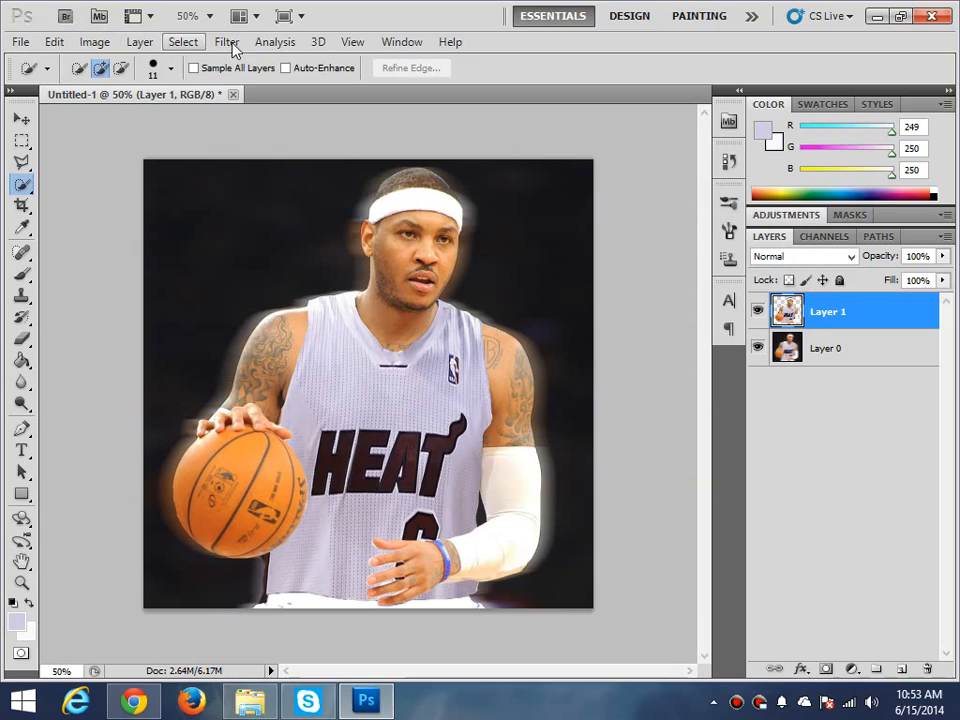
click(228, 42)
mouse_move(260, 452)
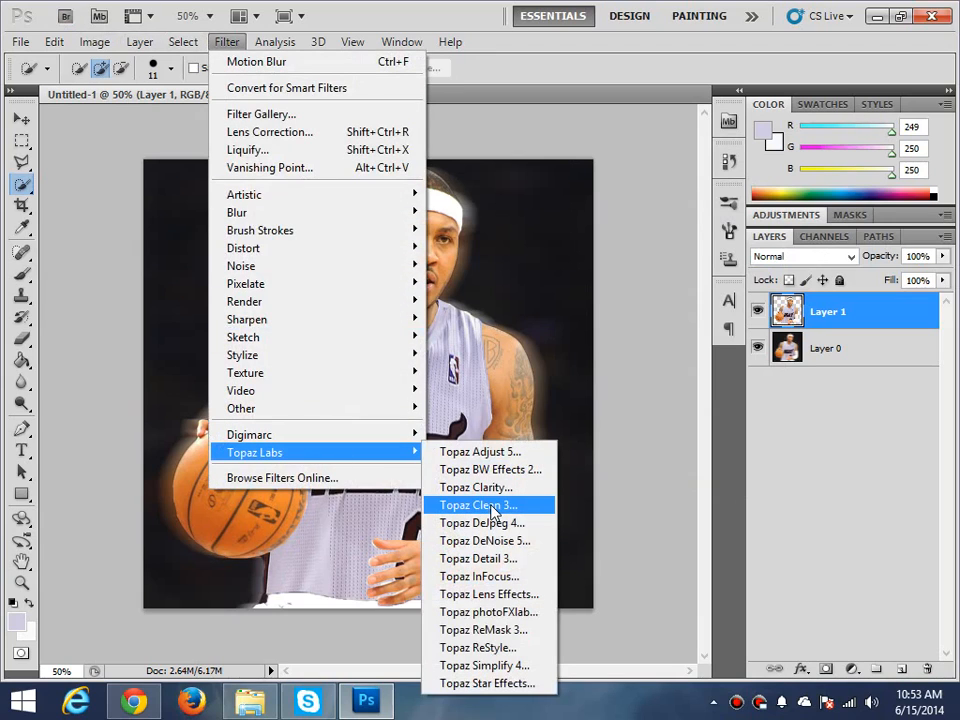
click(505, 560)
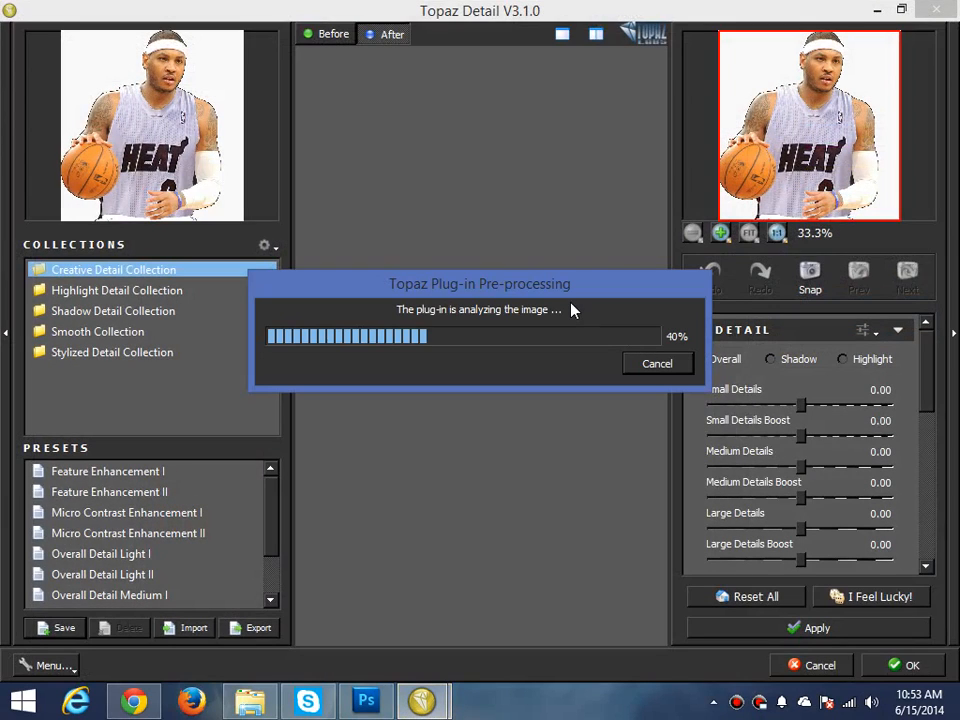
drag(803, 406, 845, 406)
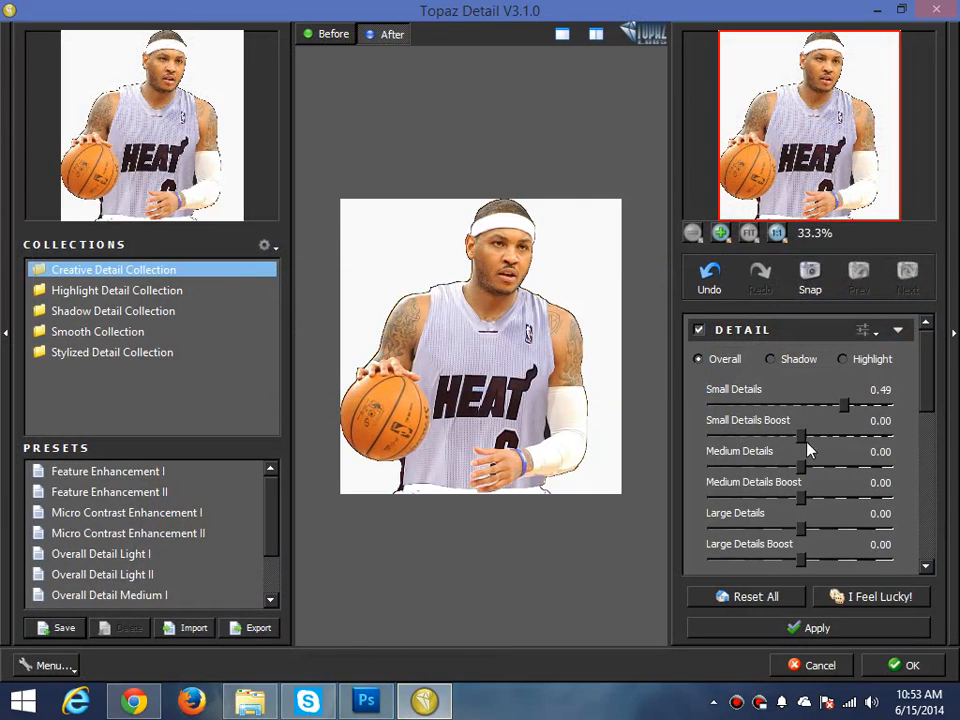
drag(805, 439, 814, 467)
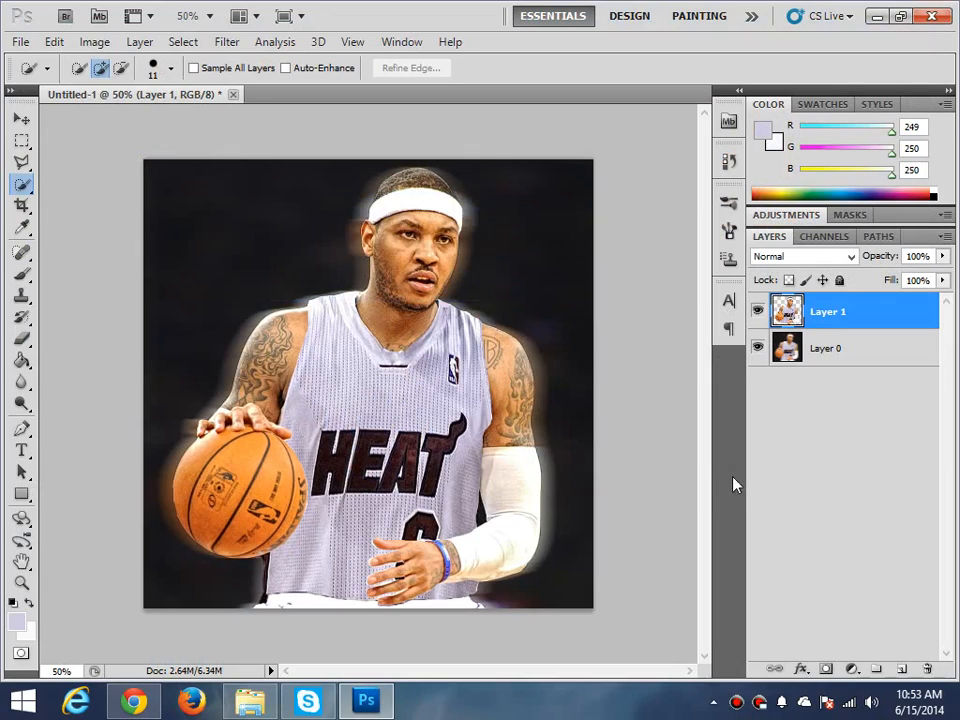
click(753, 449)
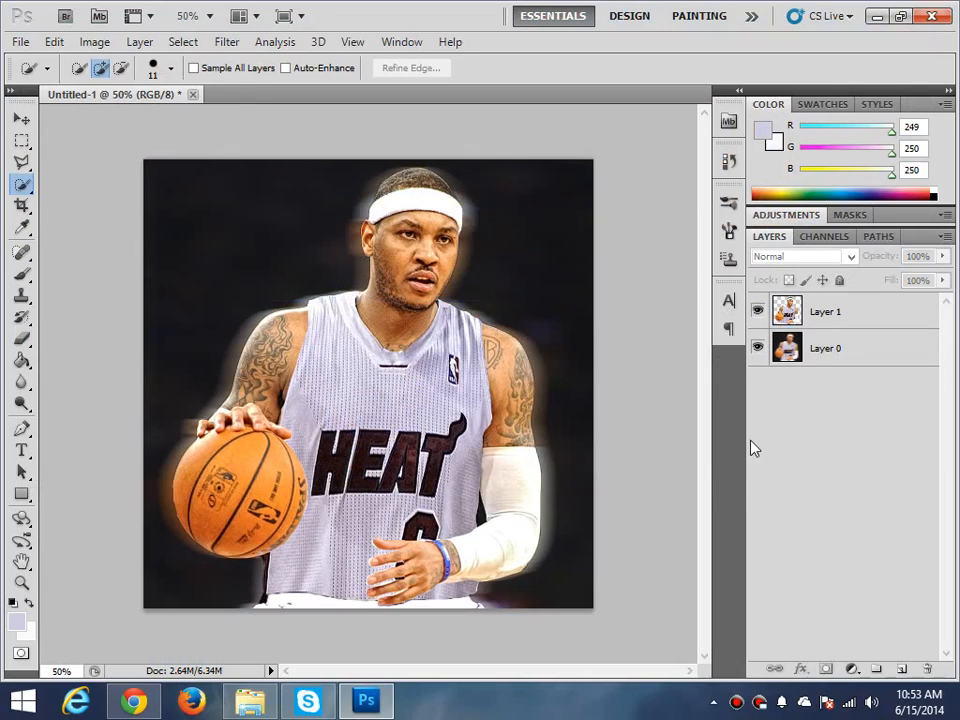
Apply Topaz Adjust 5 to Layer 1 using the first Dynamic Pop preset of the HDR Collection
click(869, 319)
click(227, 42)
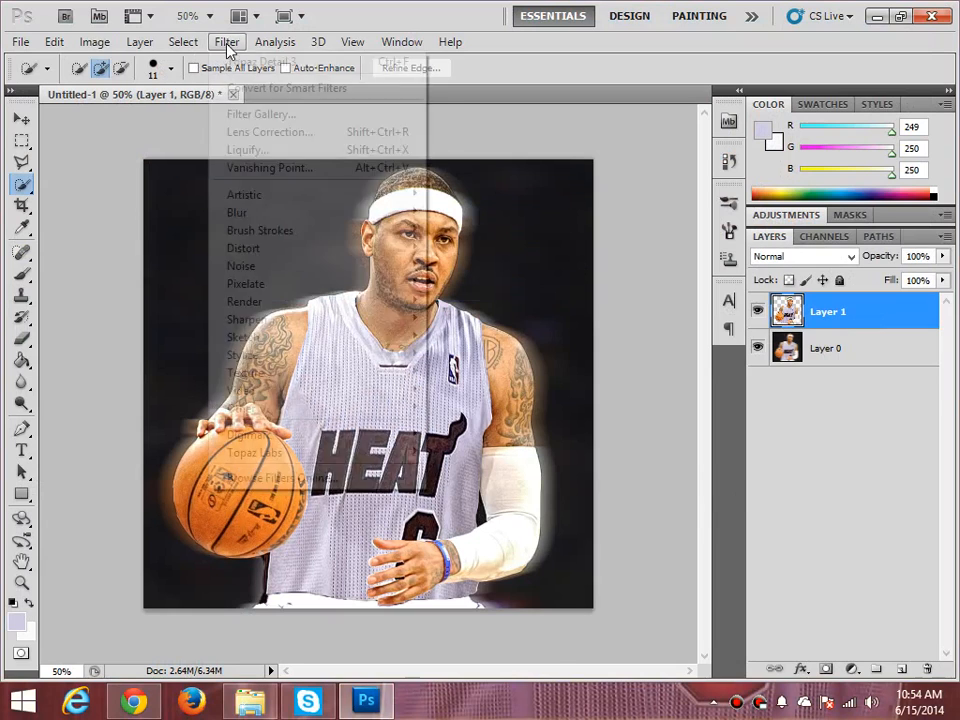
mouse_move(295, 452)
click(493, 452)
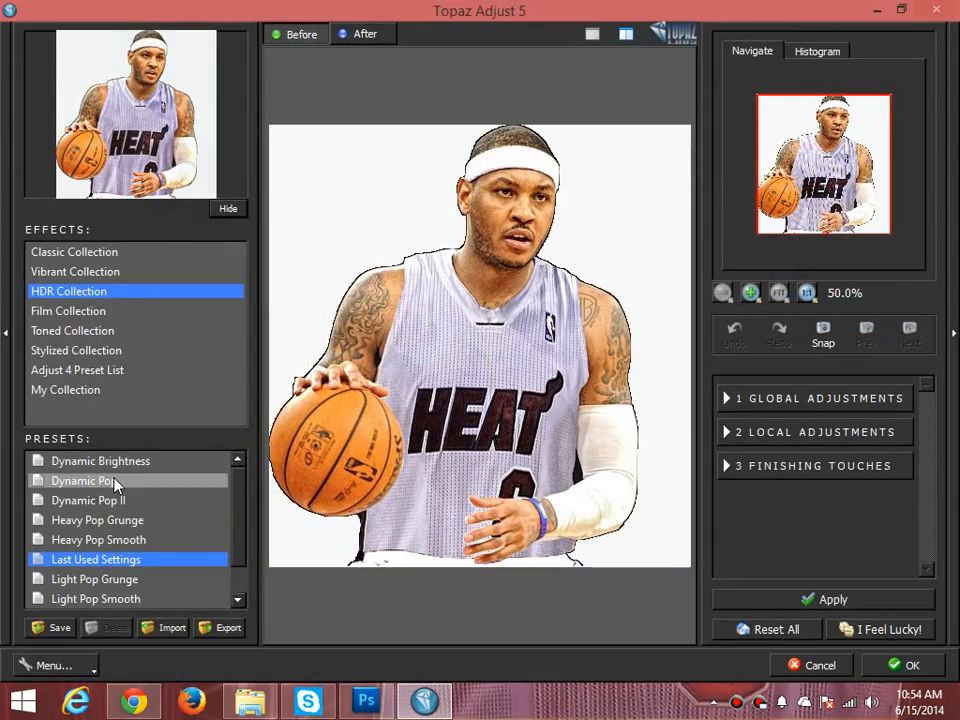
click(111, 481)
click(905, 662)
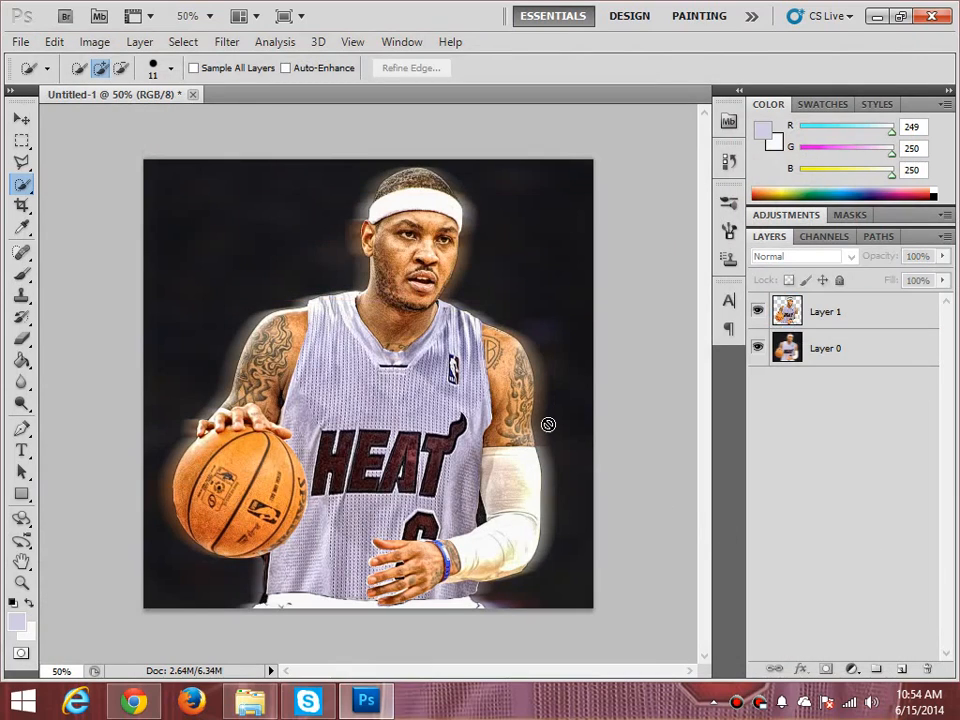
Recolor the blurred Layer 0 with Hue/Saturation, setting Hue to -25 and Saturation to +41
click(825, 352)
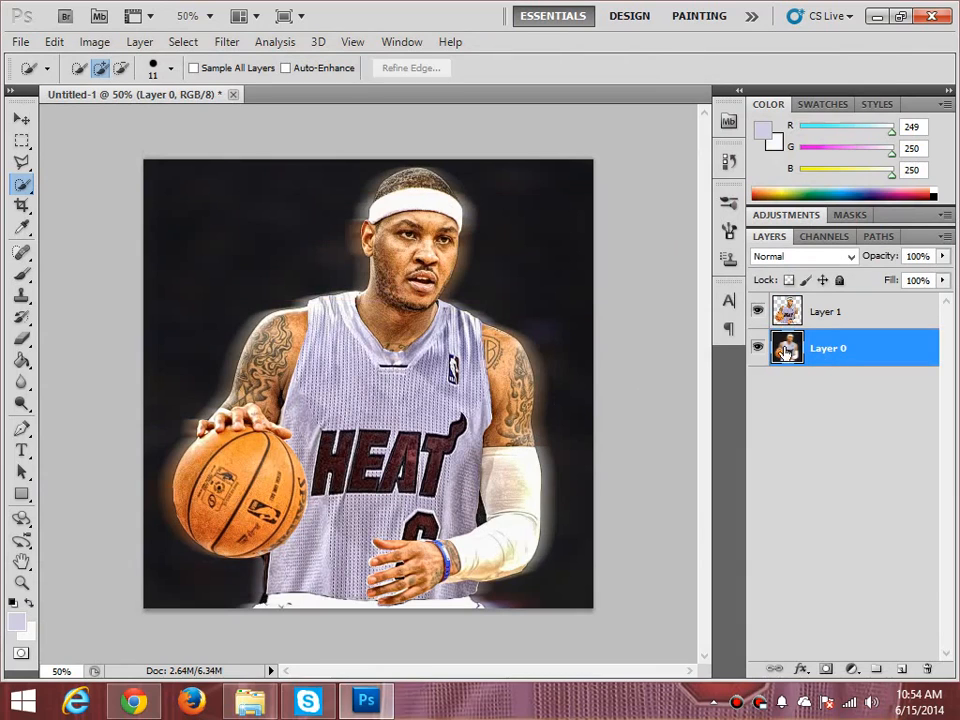
click(95, 44)
mouse_move(182, 90)
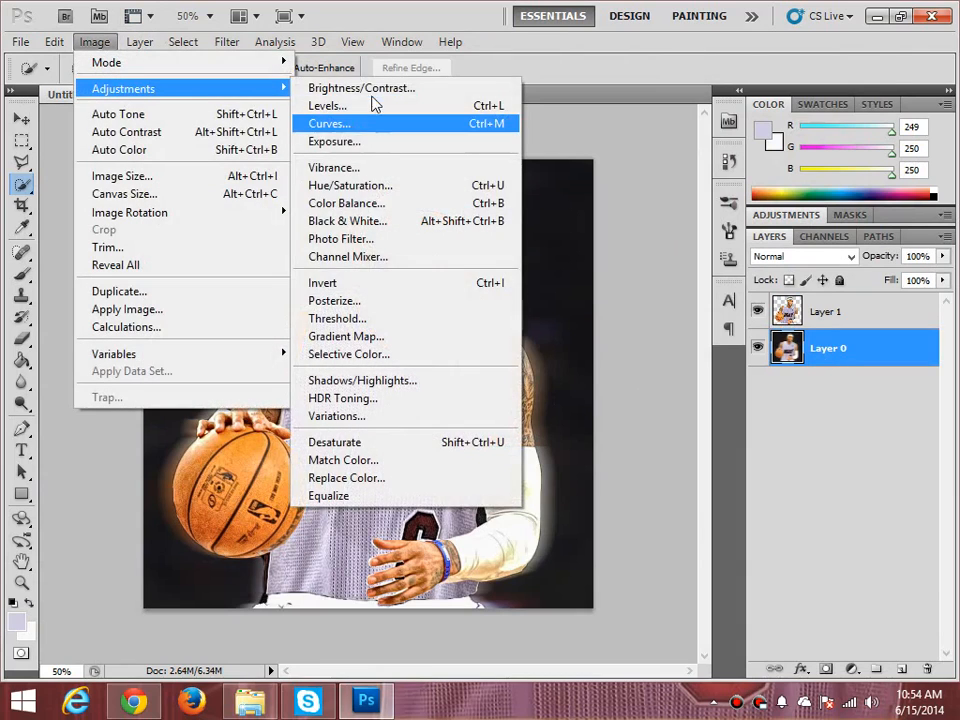
click(405, 182)
drag(791, 238, 853, 268)
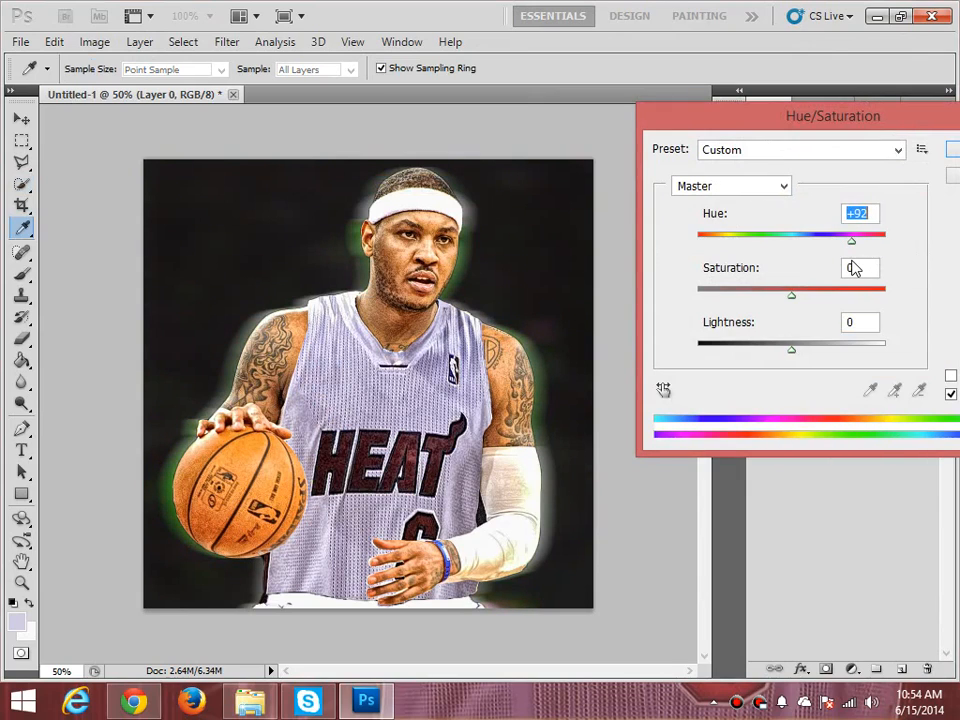
drag(804, 294, 829, 292)
drag(850, 243, 771, 258)
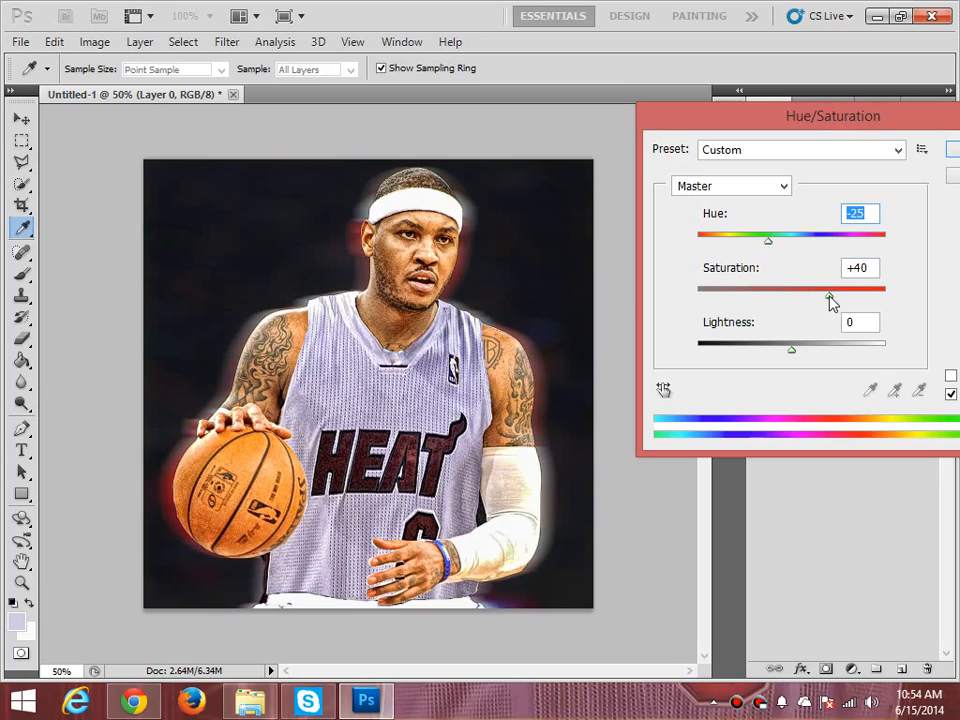
mouse_move(831, 300)
mouse_down()
mouse_move(864, 302)
mouse_move(831, 315)
mouse_up()
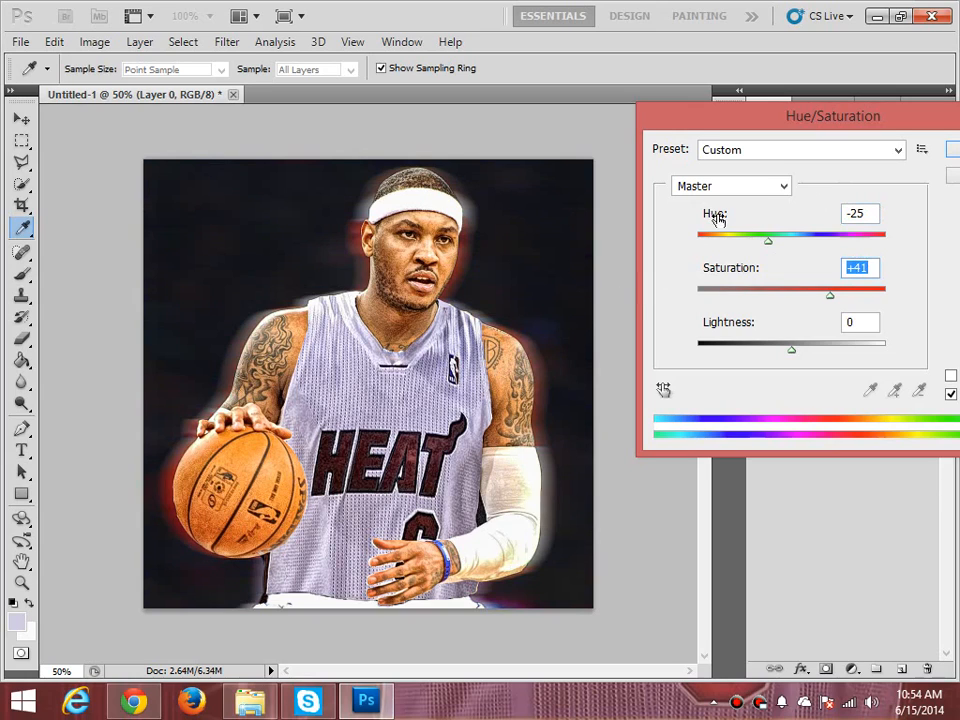
drag(857, 135, 686, 139)
click(826, 168)
key(w)
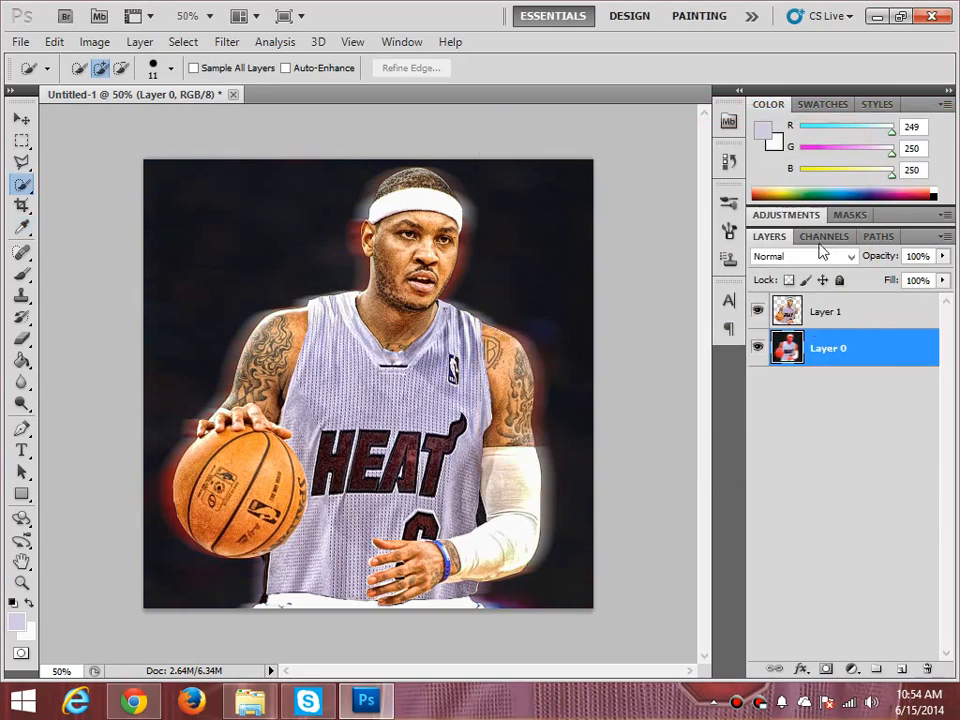
click(810, 460)
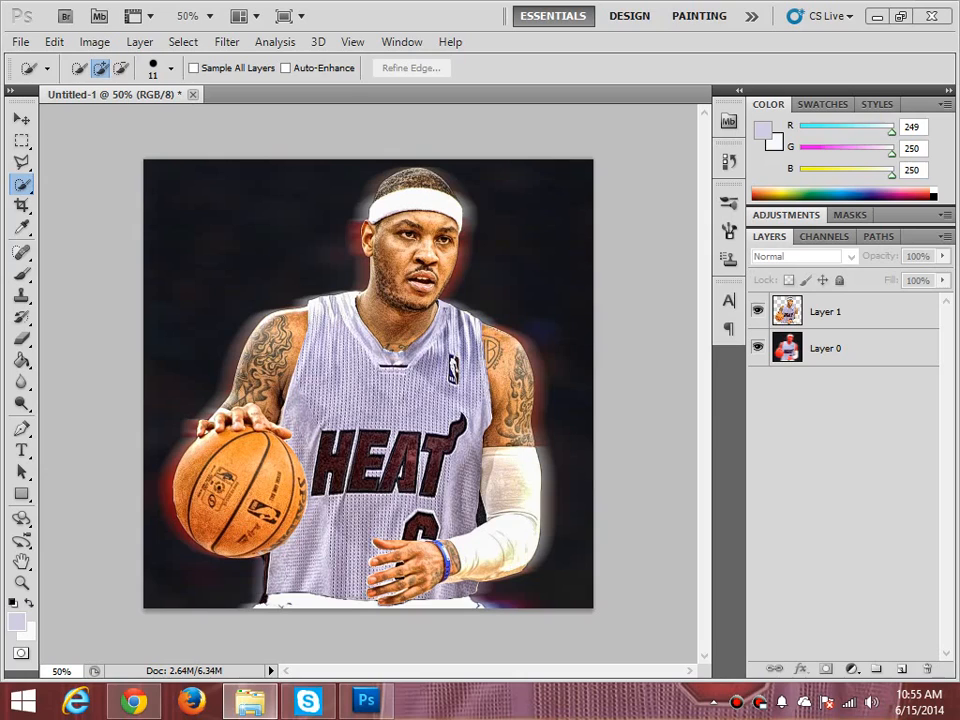
drag(800, 402, 545, 332)
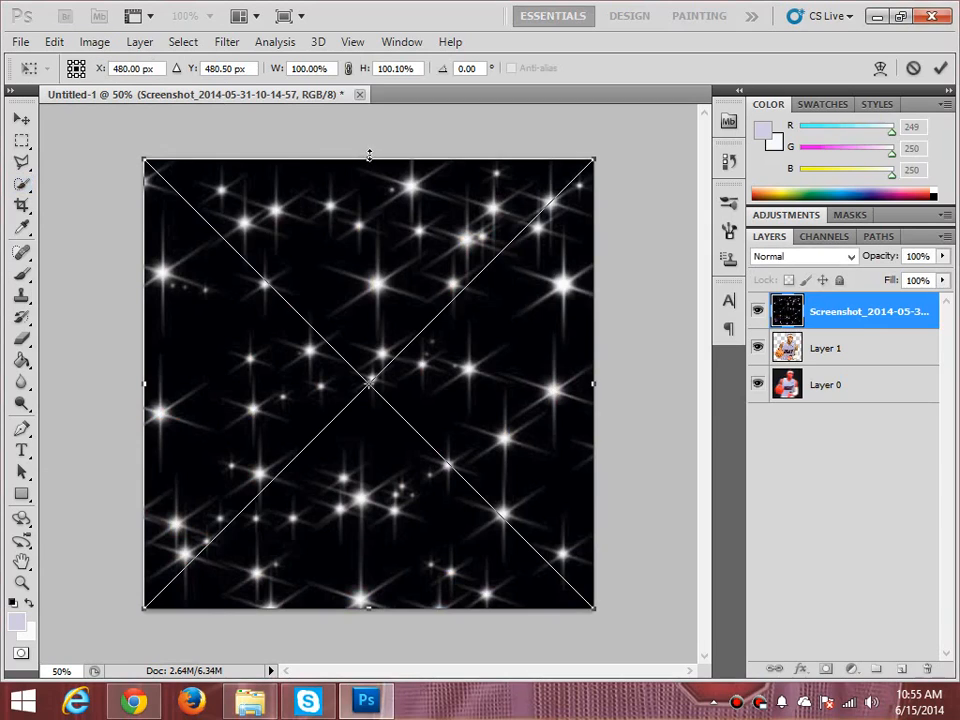
drag(367, 160, 368, 152)
key(Return)
key(w)
Move the sparkle image layer between Layer 1 and Layer 0 and rasterize it
drag(850, 342, 849, 366)
right_click(848, 348)
click(790, 390)
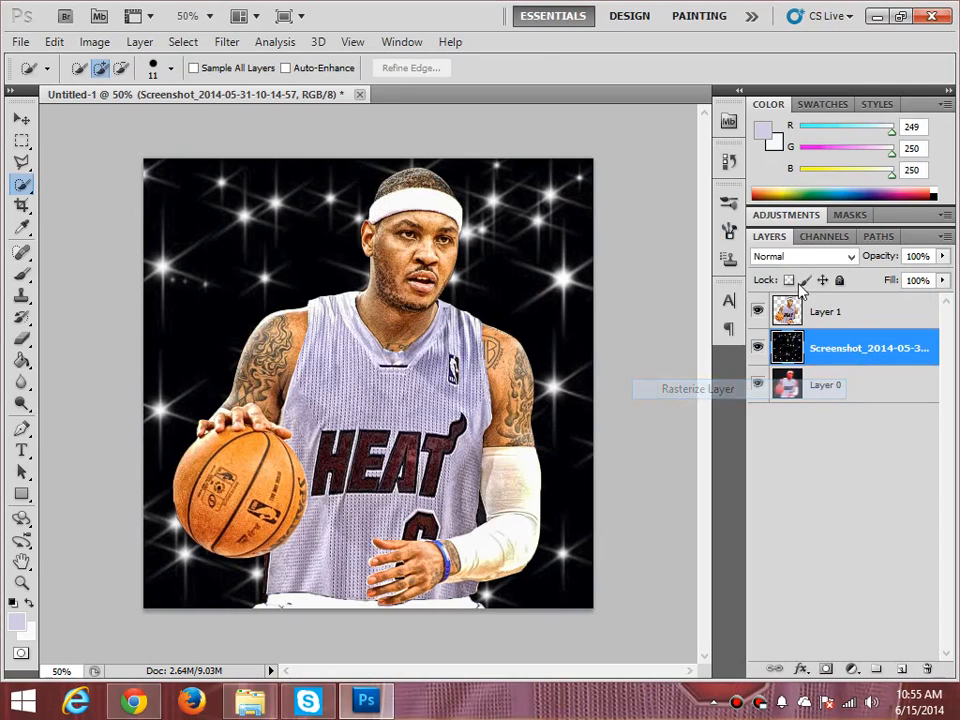
Try the Screen and Overlay blend modes on the sparkle layer
click(800, 256)
click(790, 165)
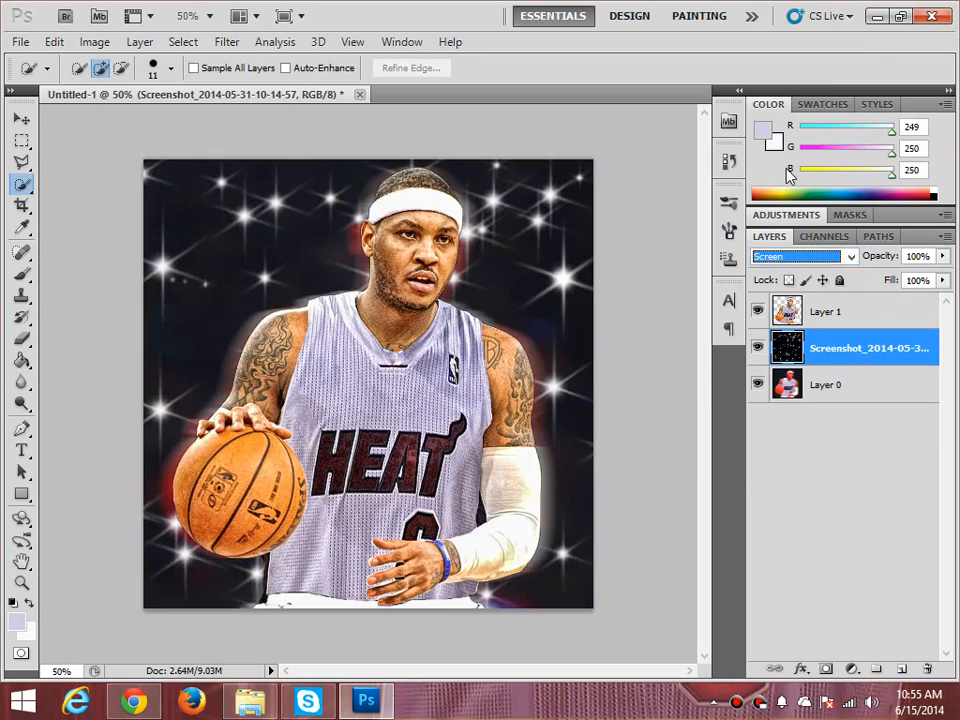
click(805, 257)
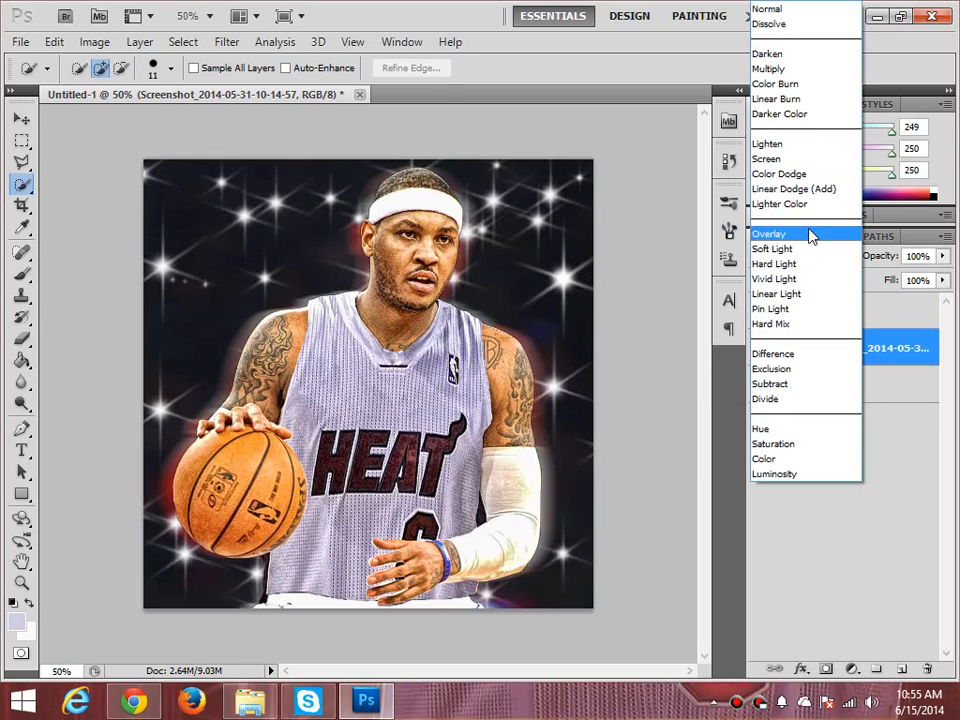
click(814, 236)
Set the sparkle layer's blend mode to Color Dodge and toggle off its visibility
click(812, 258)
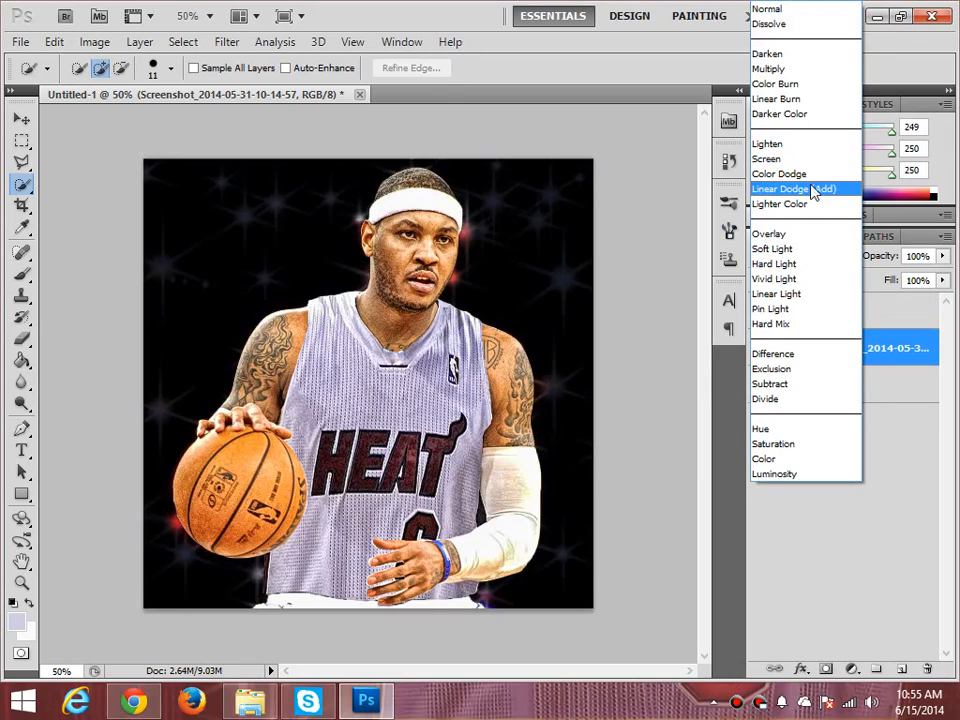
click(812, 178)
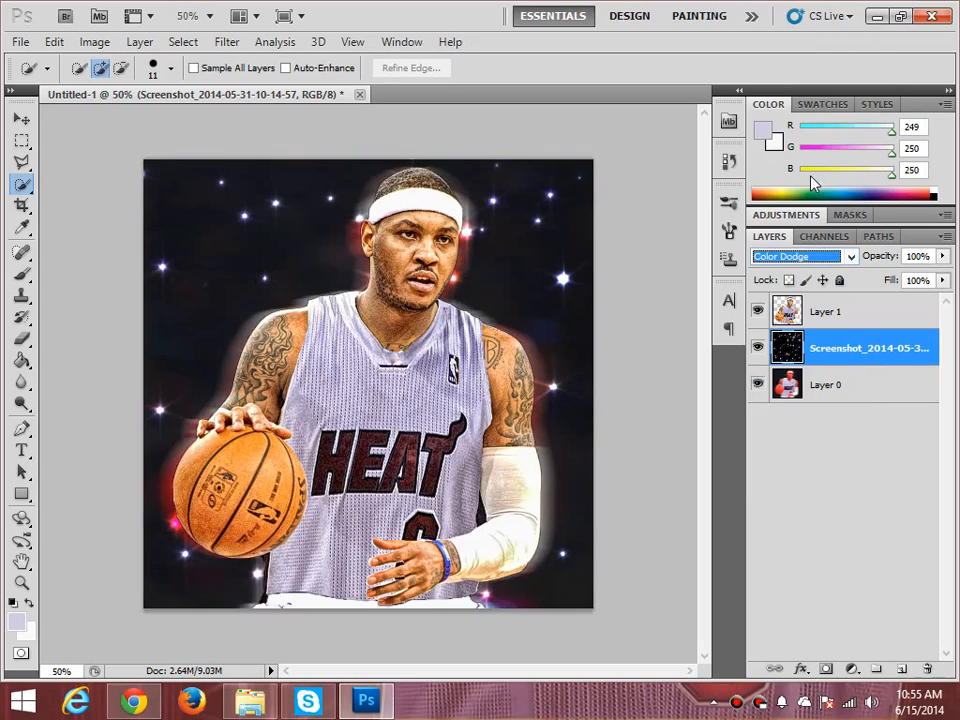
click(797, 465)
click(758, 346)
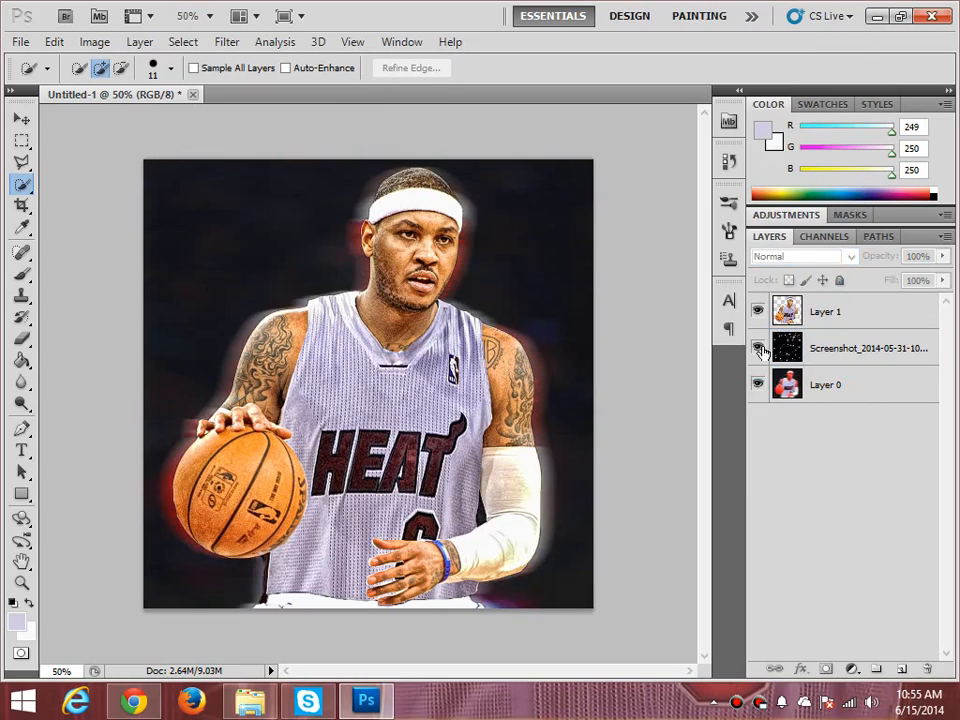
Show the sparkle layer again, set its blend mode to Screen and compare the picture with and without it
click(758, 346)
click(813, 347)
click(810, 257)
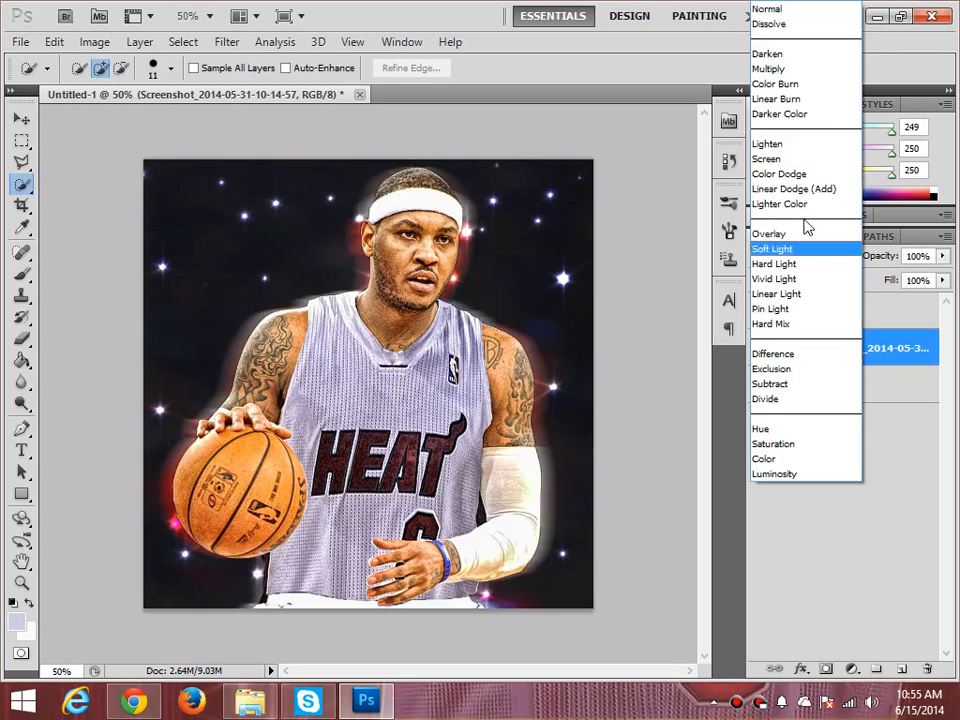
click(797, 157)
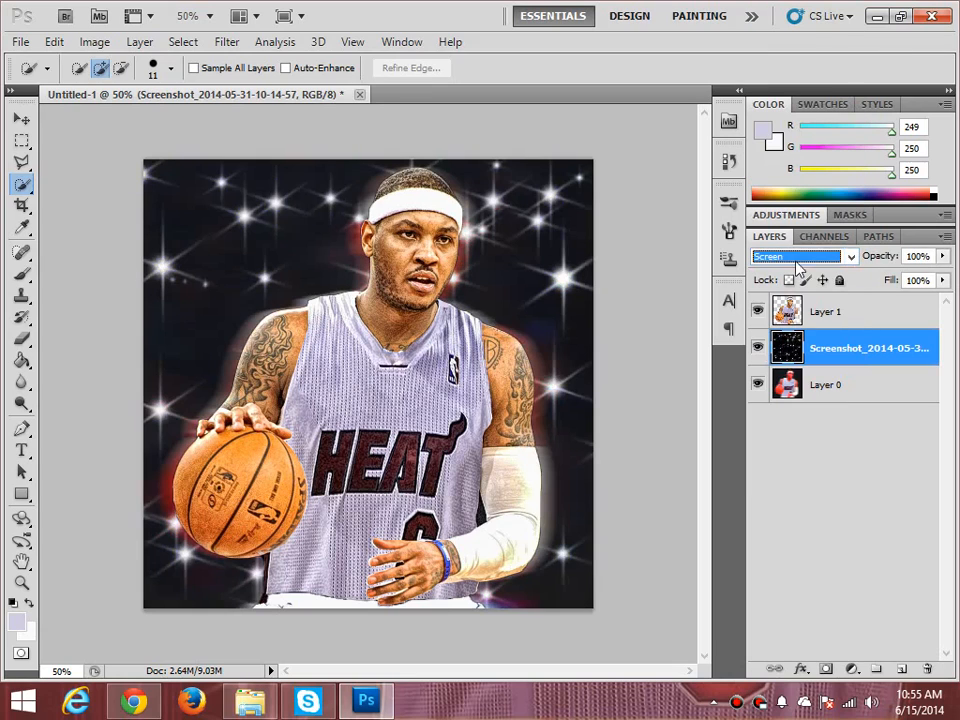
click(758, 347)
click(759, 347)
click(806, 486)
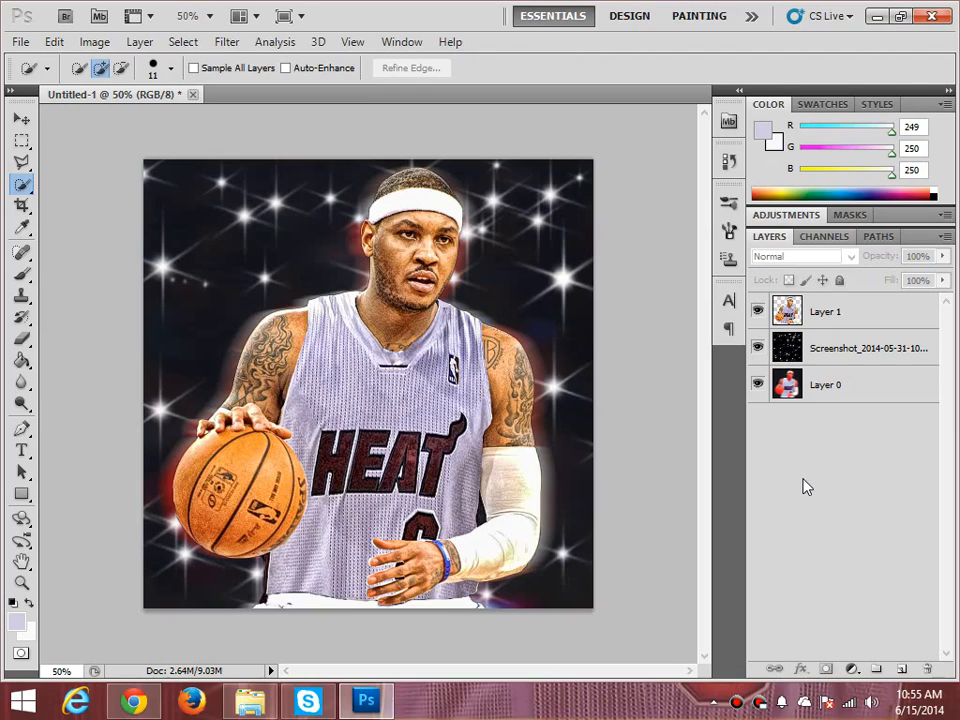
Try reapplying the last filter to the sparkle layer and check its opacity setting
click(831, 360)
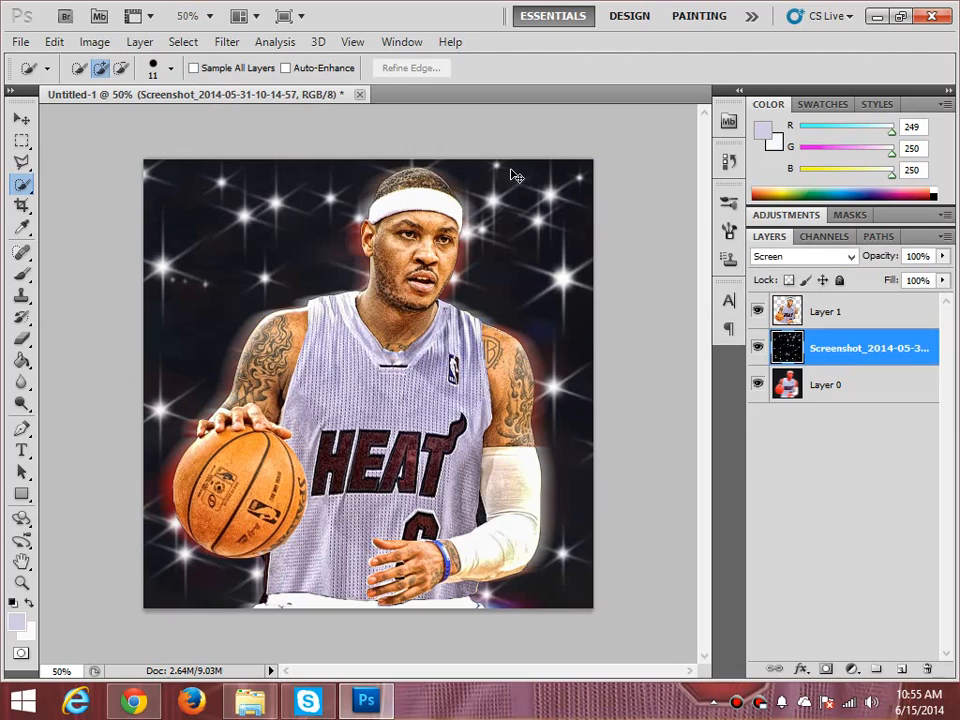
key(ctrl+f)
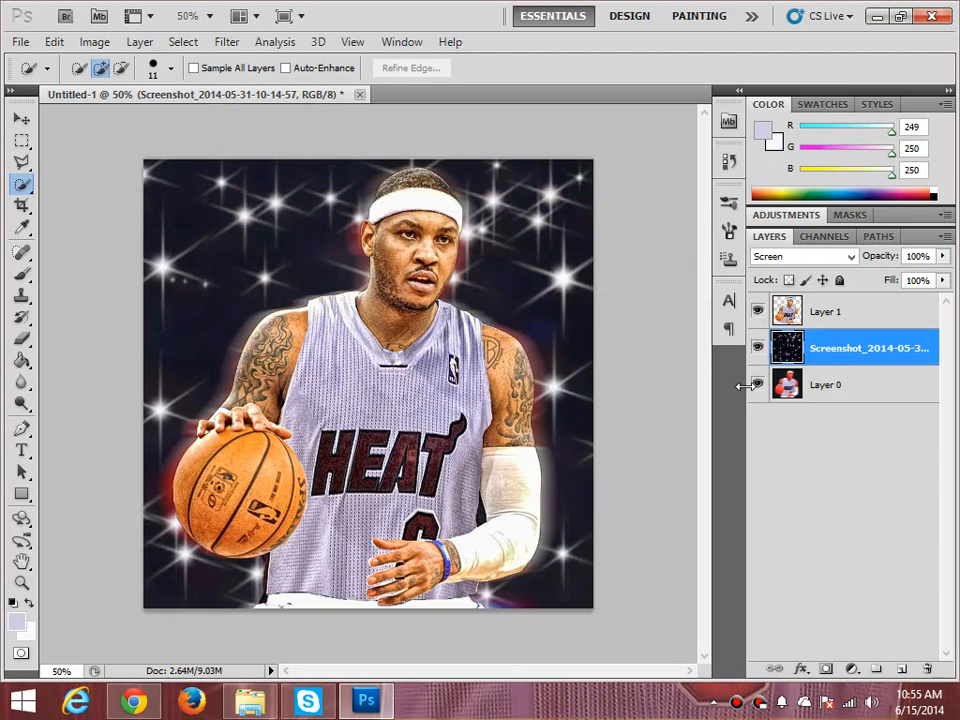
click(799, 258)
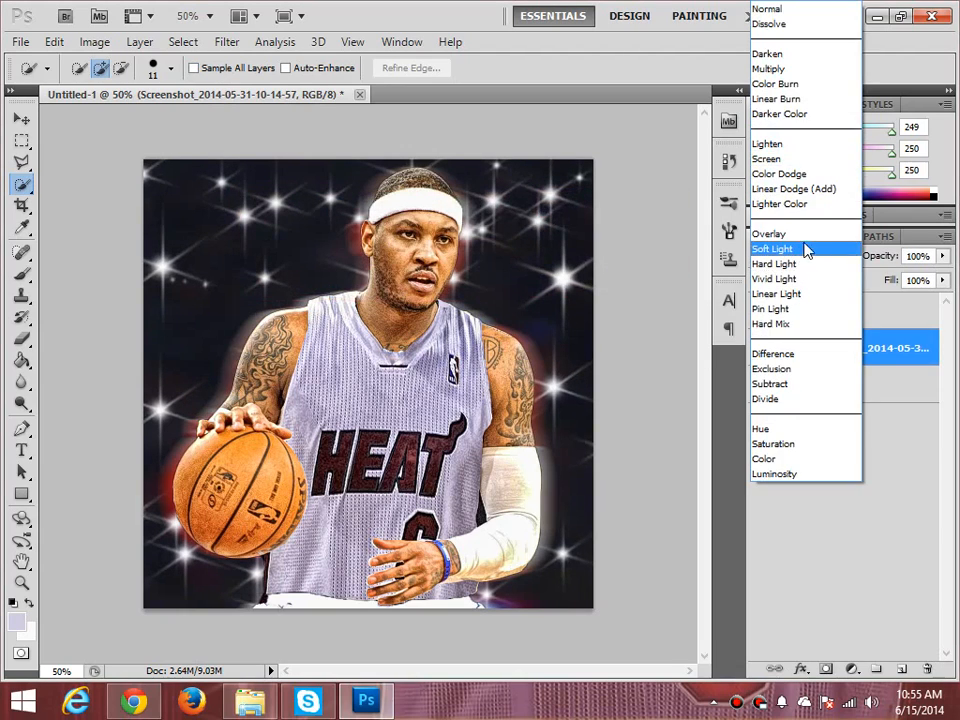
key(Escape)
click(941, 256)
mouse_move(940, 277)
mouse_down()
mouse_move(878, 279)
mouse_move(940, 281)
mouse_up()
Try the Soft Light, Overlay and Hard Light blend modes on the sparkle layer
click(852, 256)
click(838, 259)
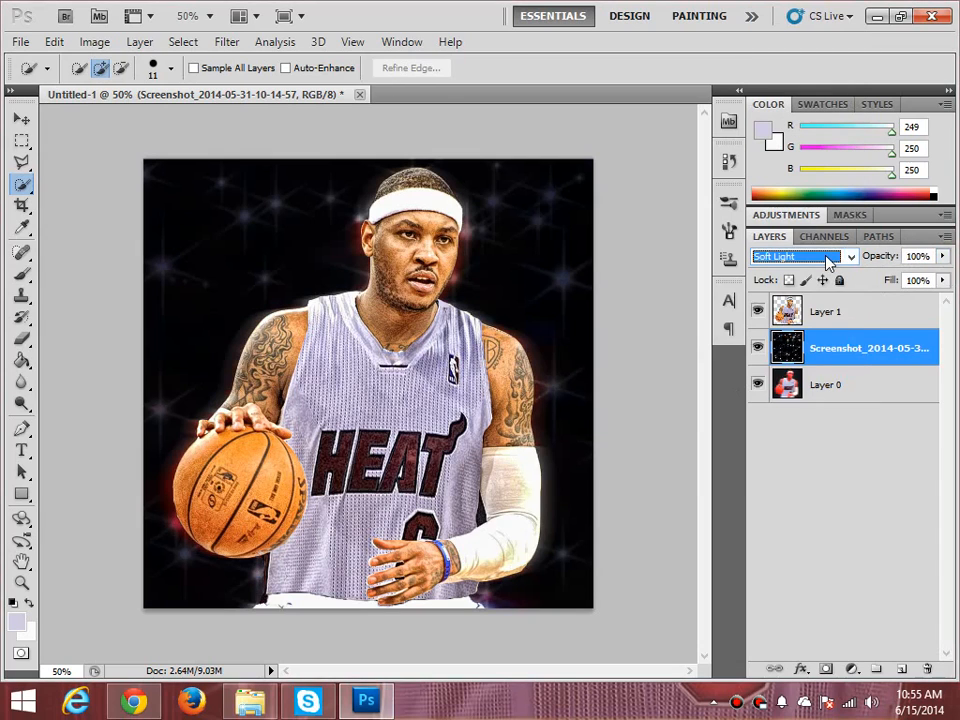
click(828, 259)
click(823, 233)
click(815, 257)
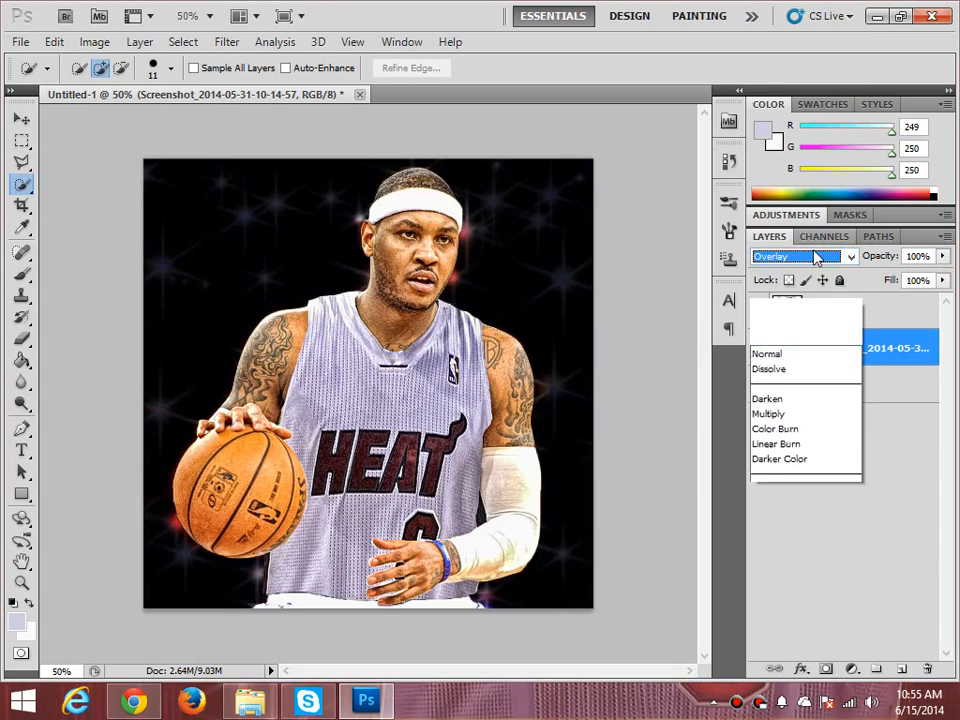
click(807, 268)
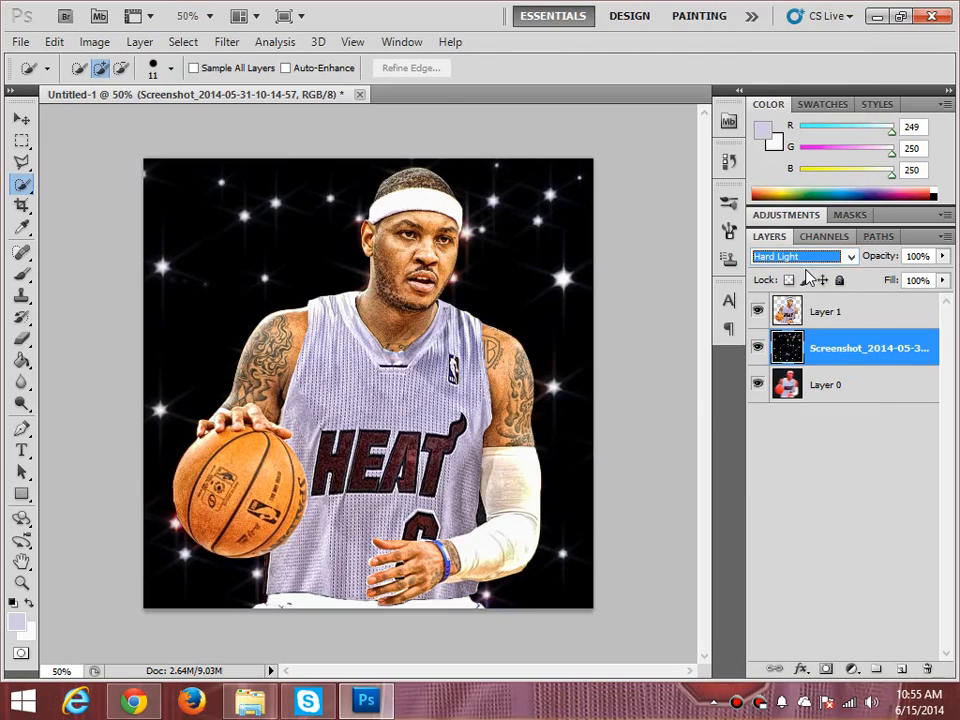
click(800, 468)
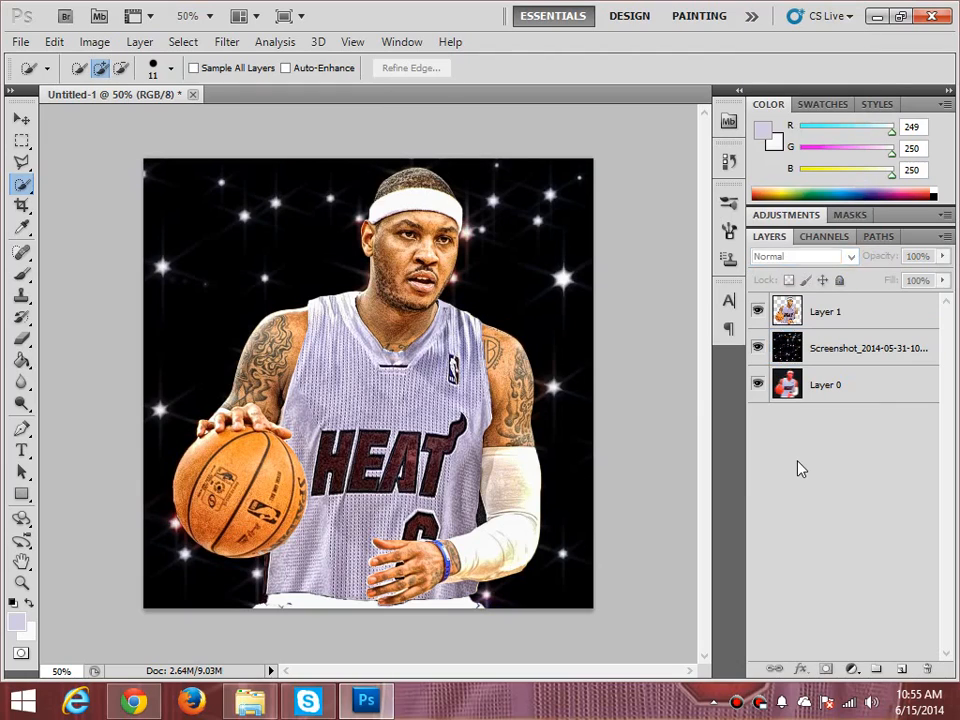
Compare the Screen and Linear Dodge (Add) blend modes on the sparkle layer, ending on Screen
click(820, 342)
click(814, 259)
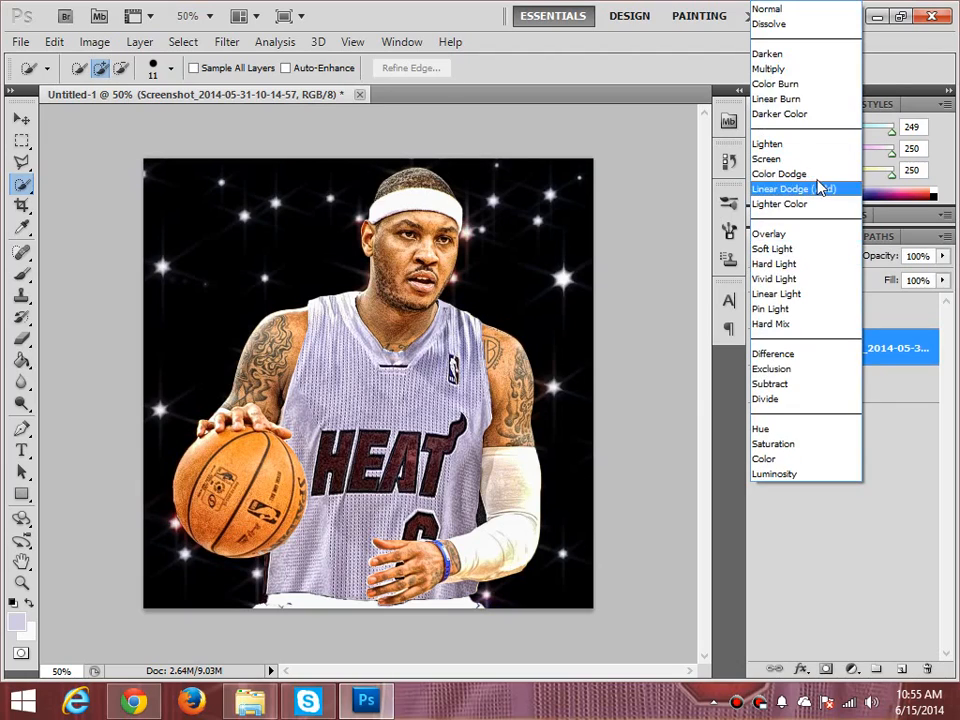
click(818, 159)
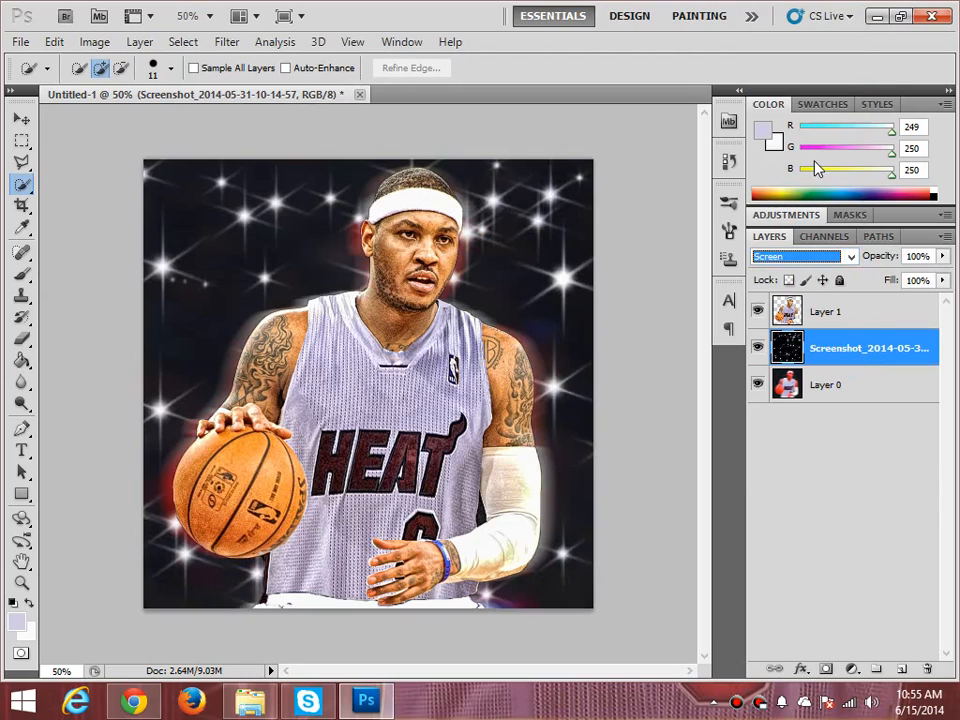
click(797, 471)
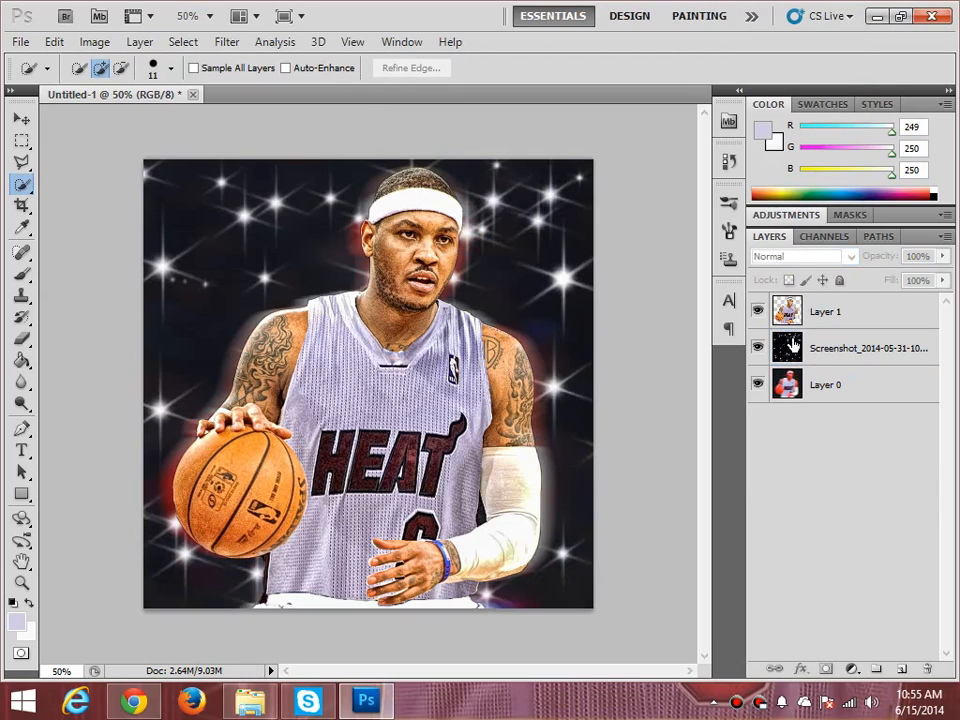
click(810, 342)
click(812, 258)
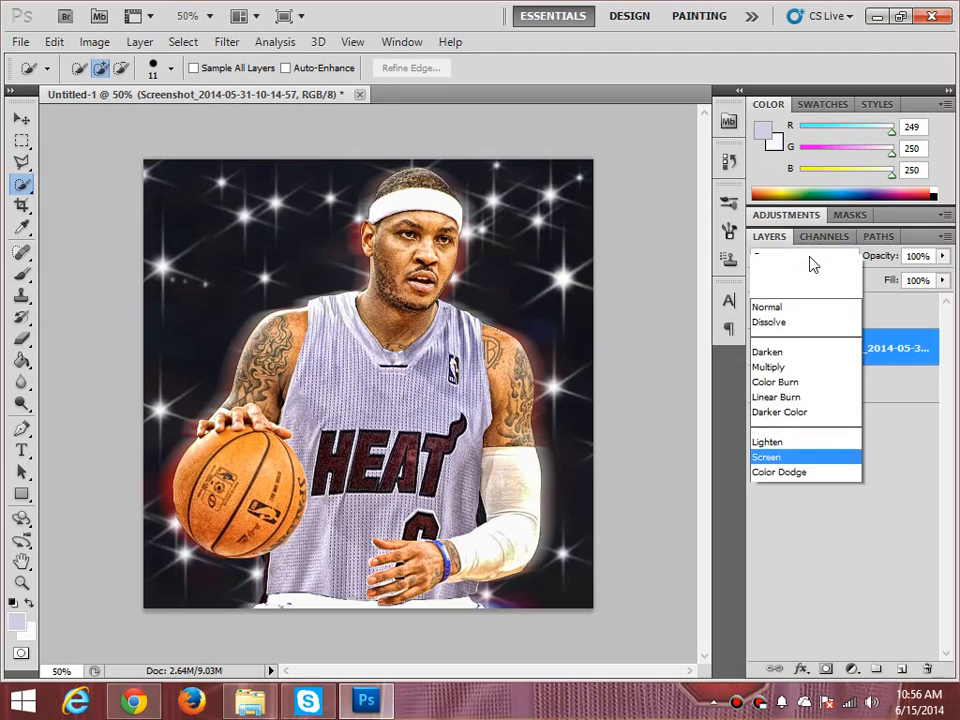
click(818, 190)
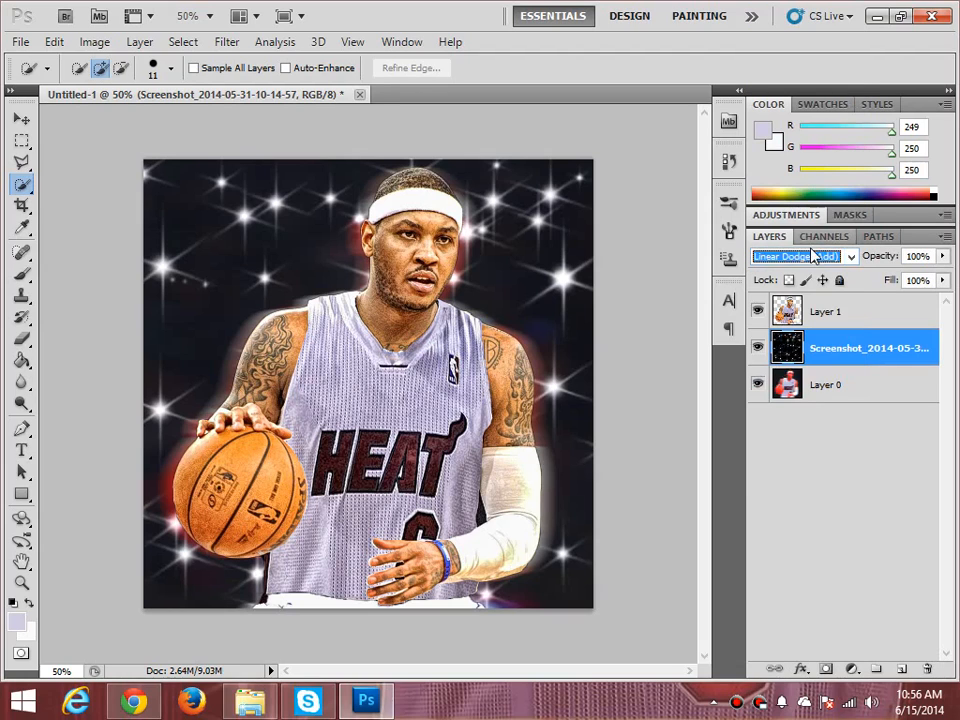
click(813, 257)
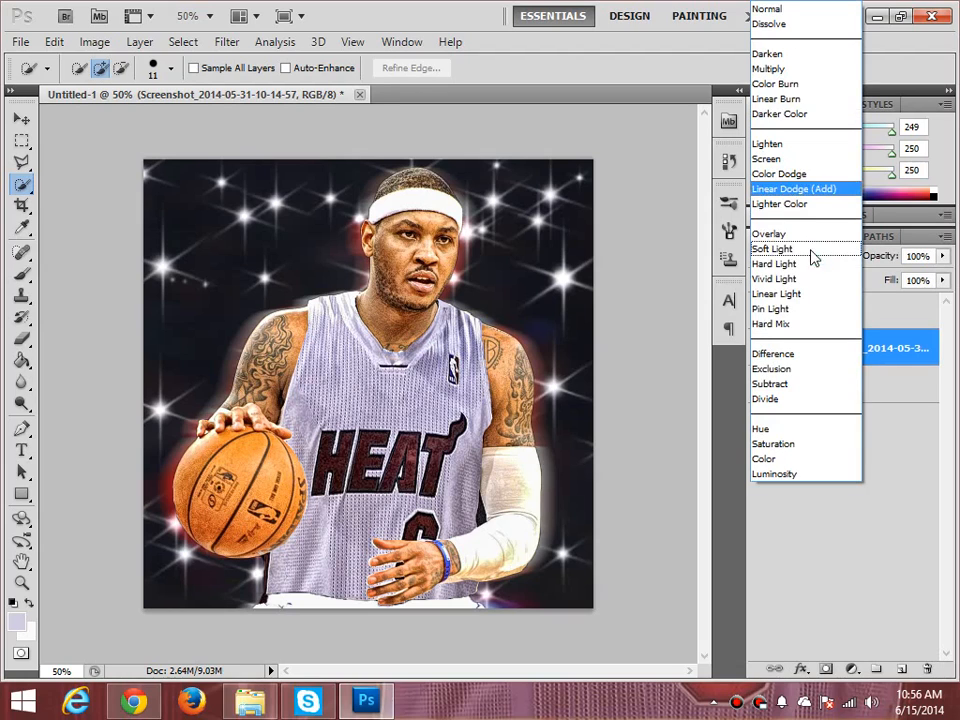
click(826, 159)
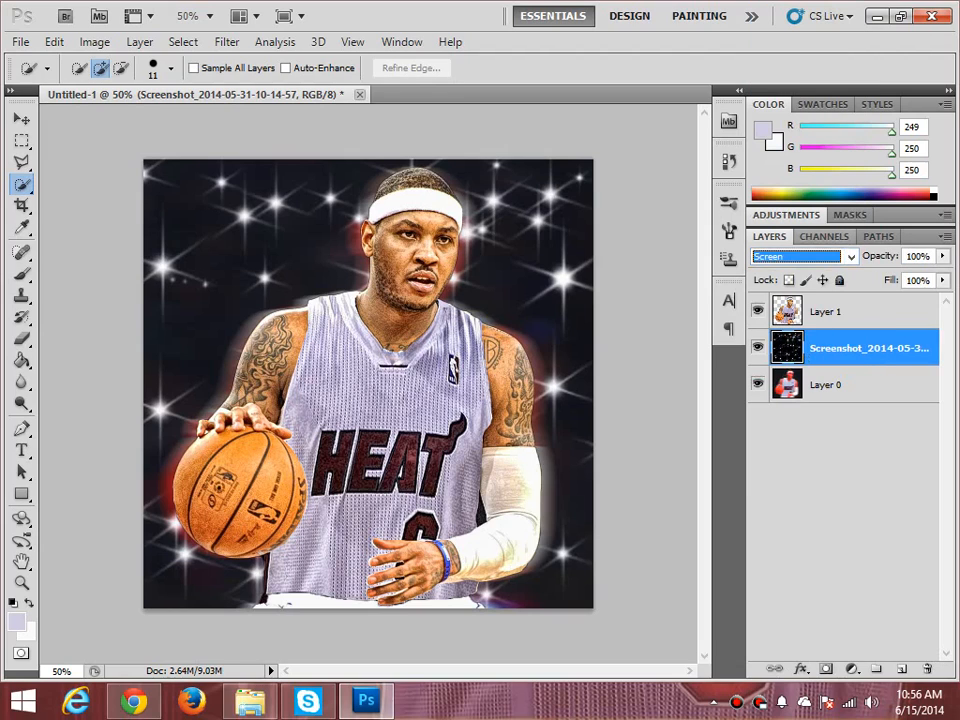
Delete the sparkle layer and place the Untitled-10 star image between Layer 1 and Layer 0 at full canvas size
right_click(804, 343)
click(754, 339)
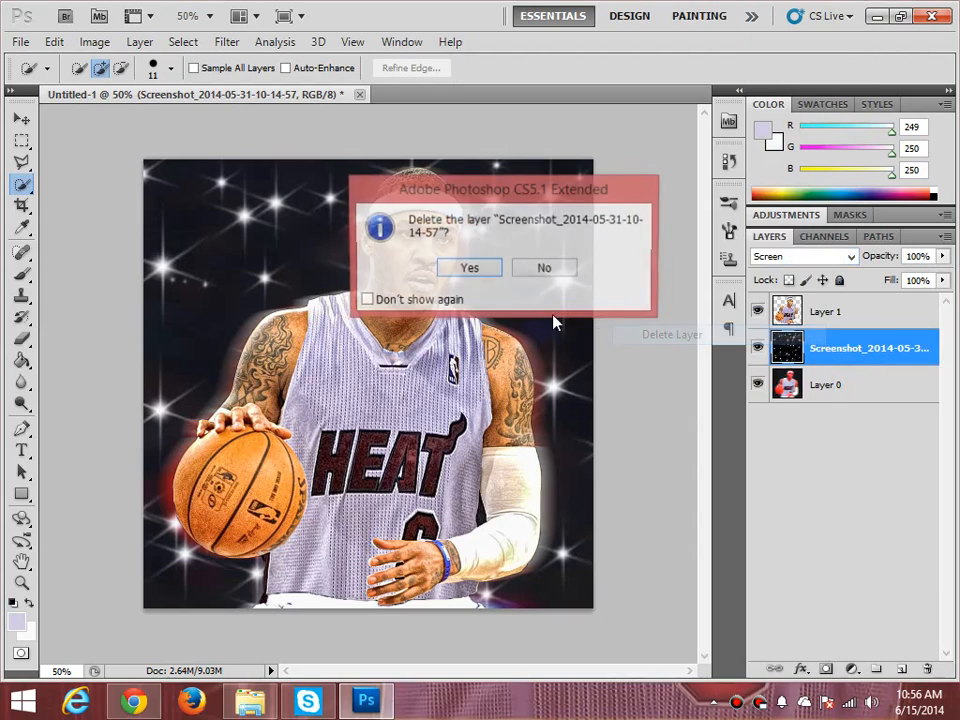
key(Return)
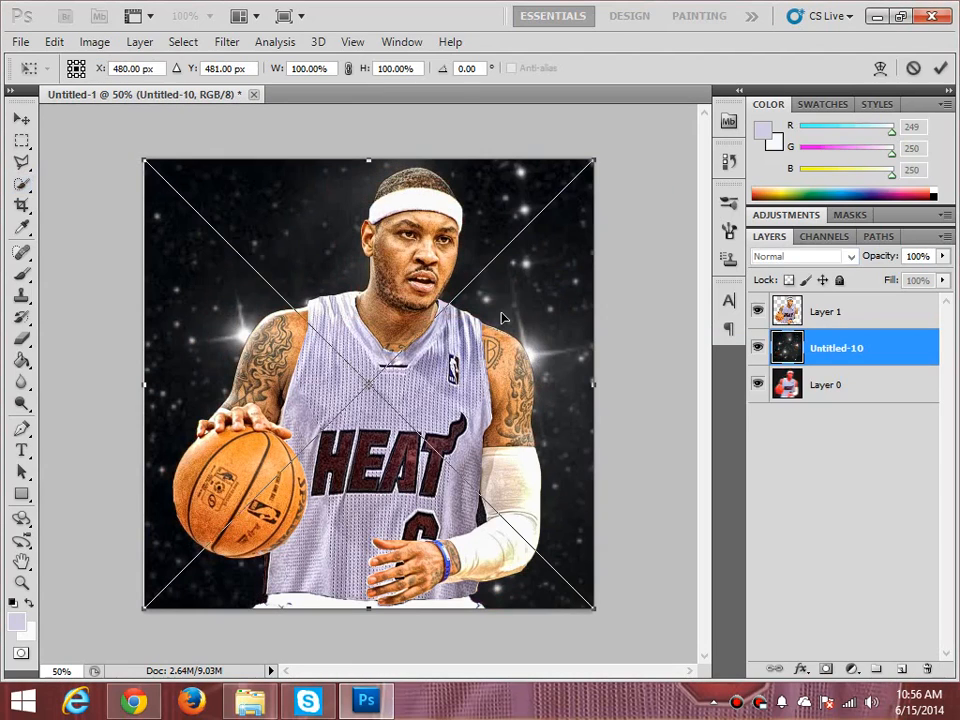
key(w)
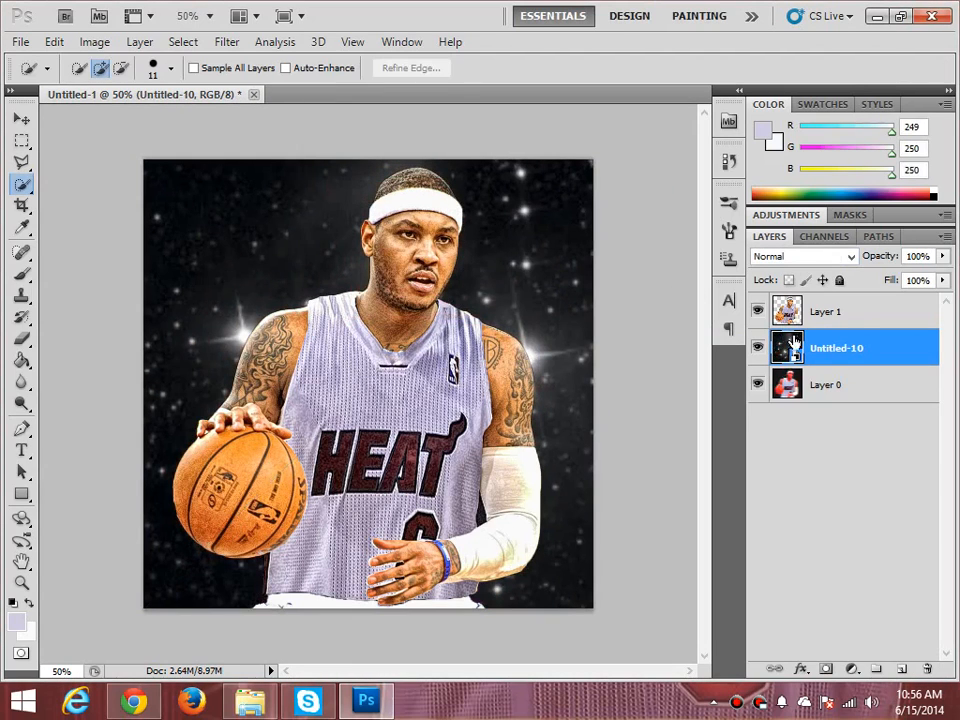
Try the Screen, Overlay and Soft Light blend modes on the Untitled-10 star layer
click(803, 256)
click(775, 154)
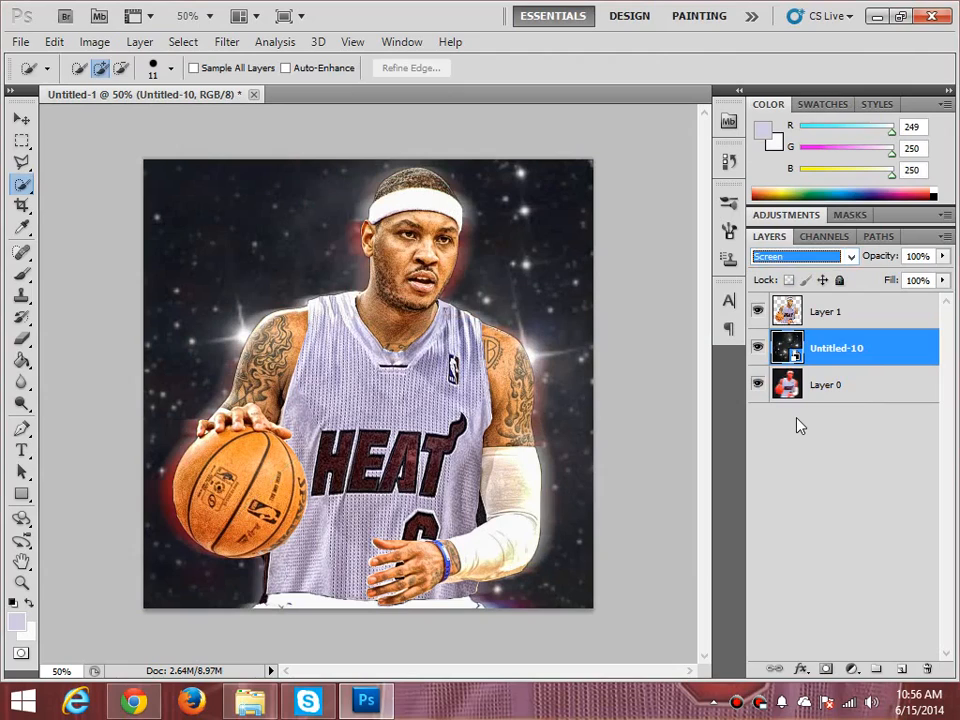
click(820, 257)
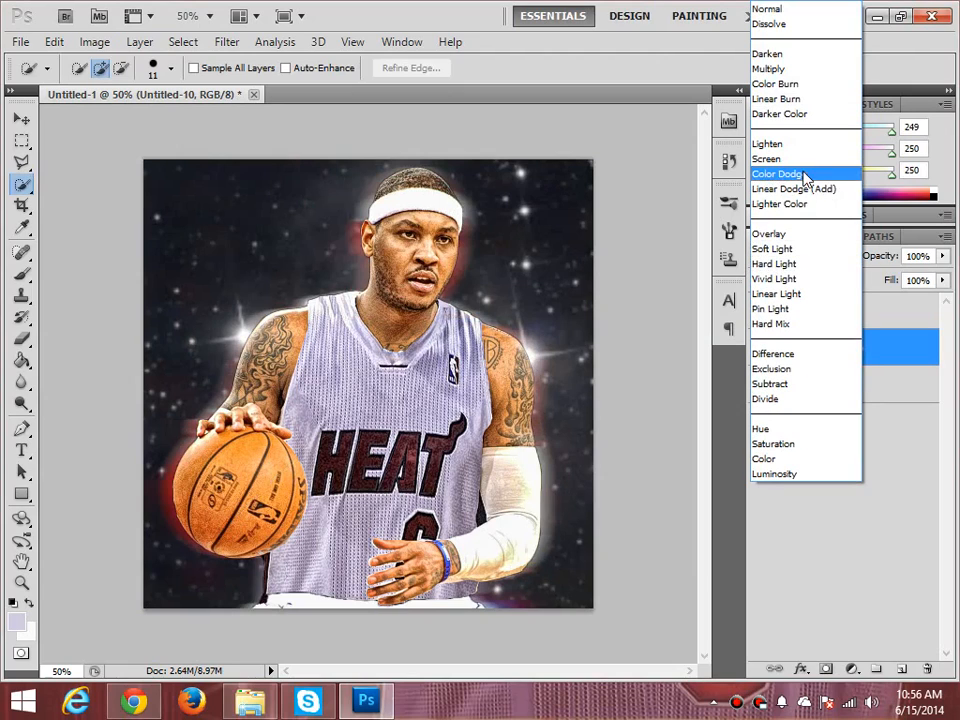
click(793, 235)
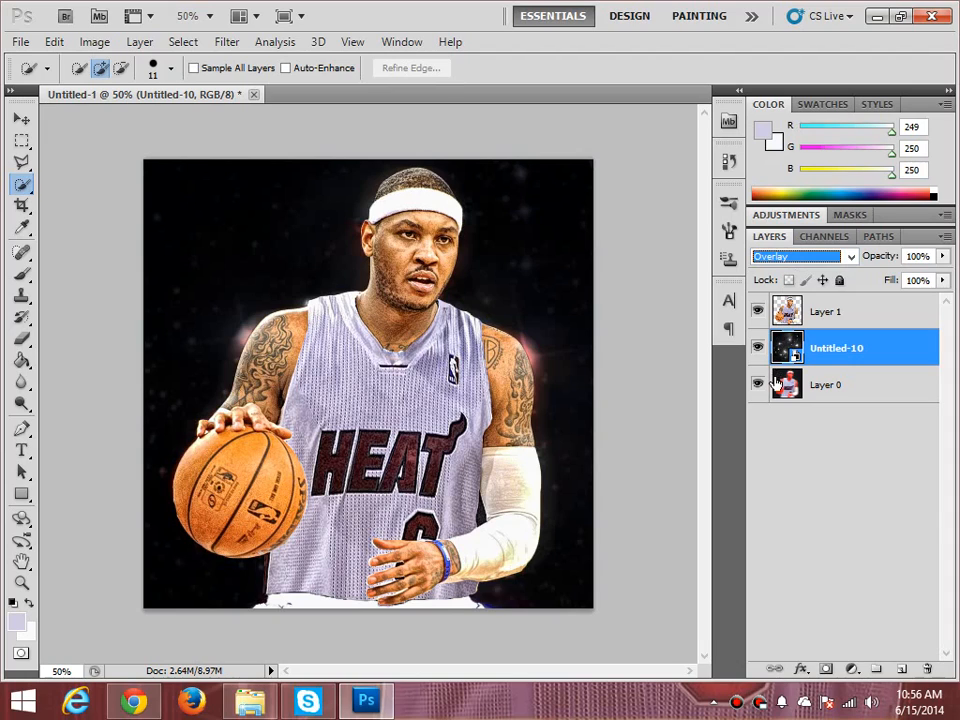
click(802, 256)
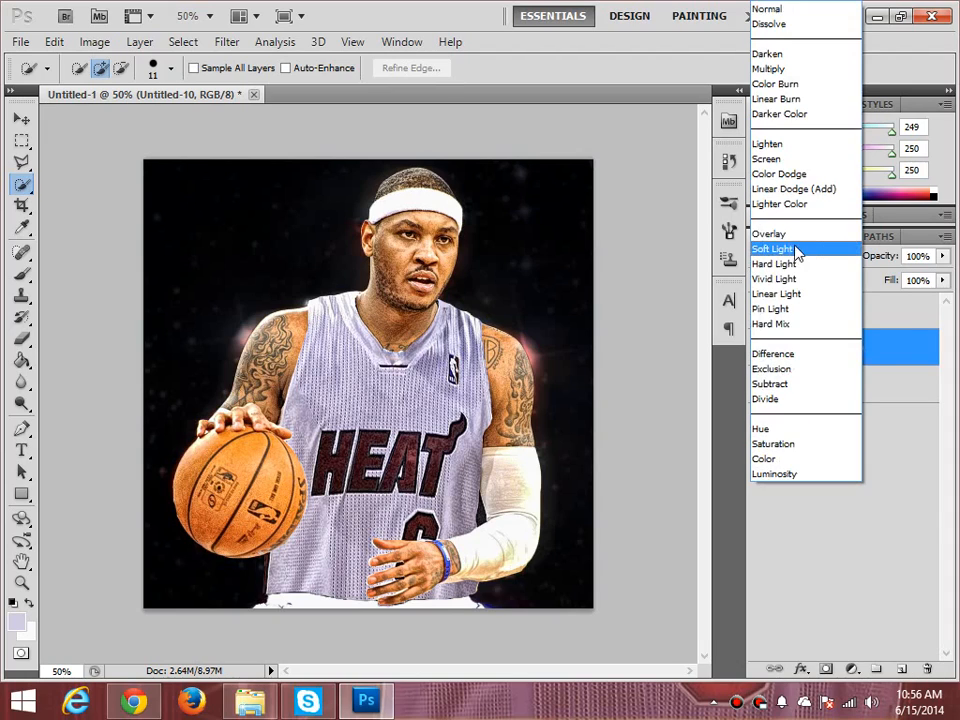
click(791, 250)
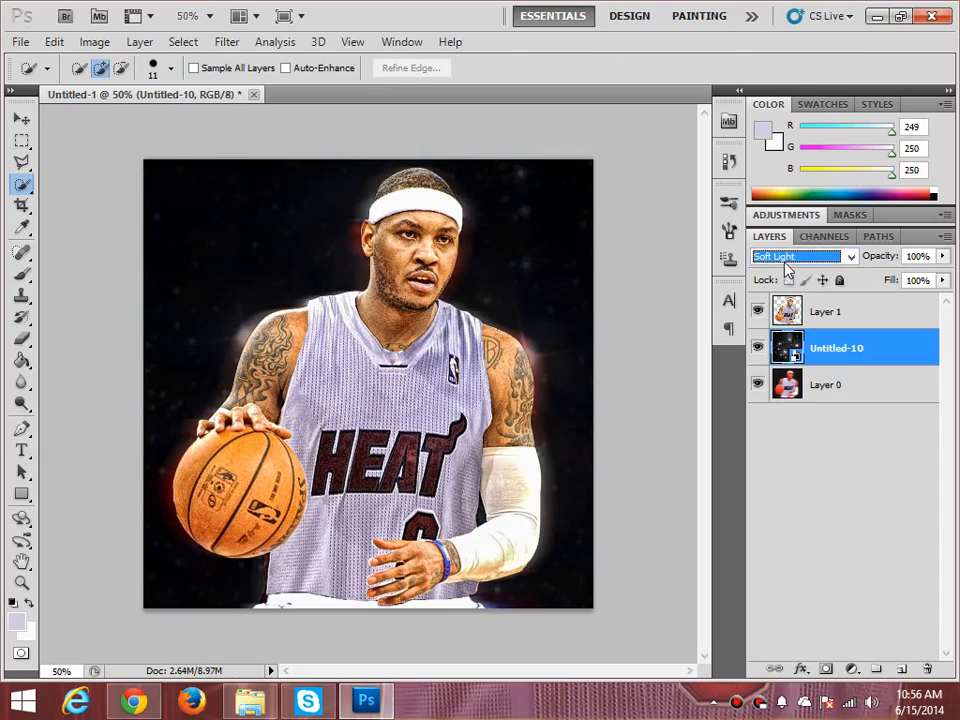
click(797, 447)
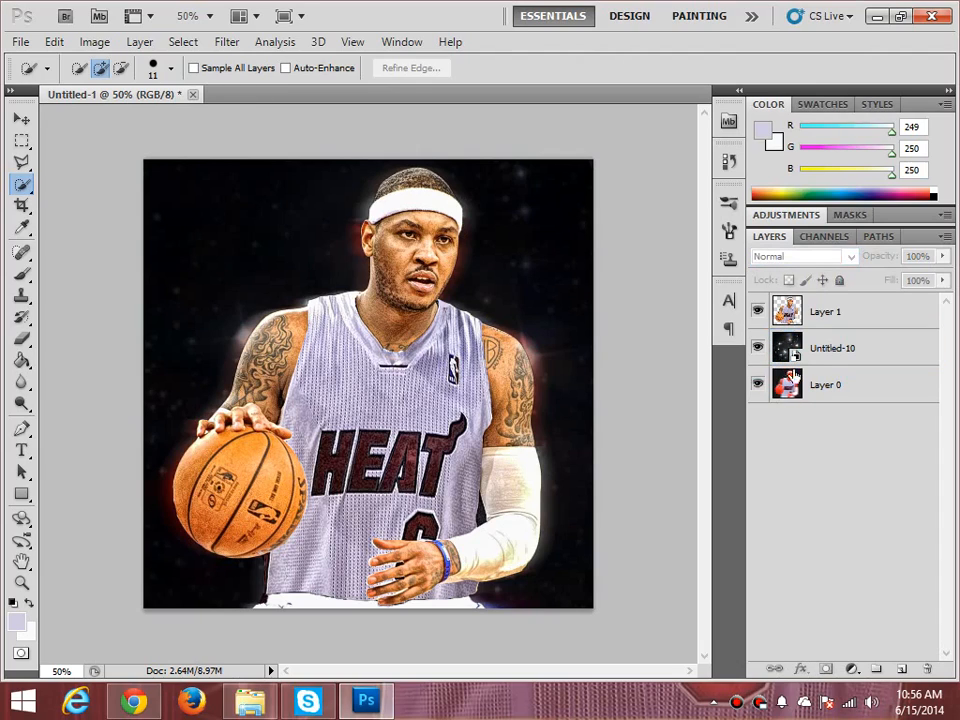
click(823, 236)
click(769, 236)
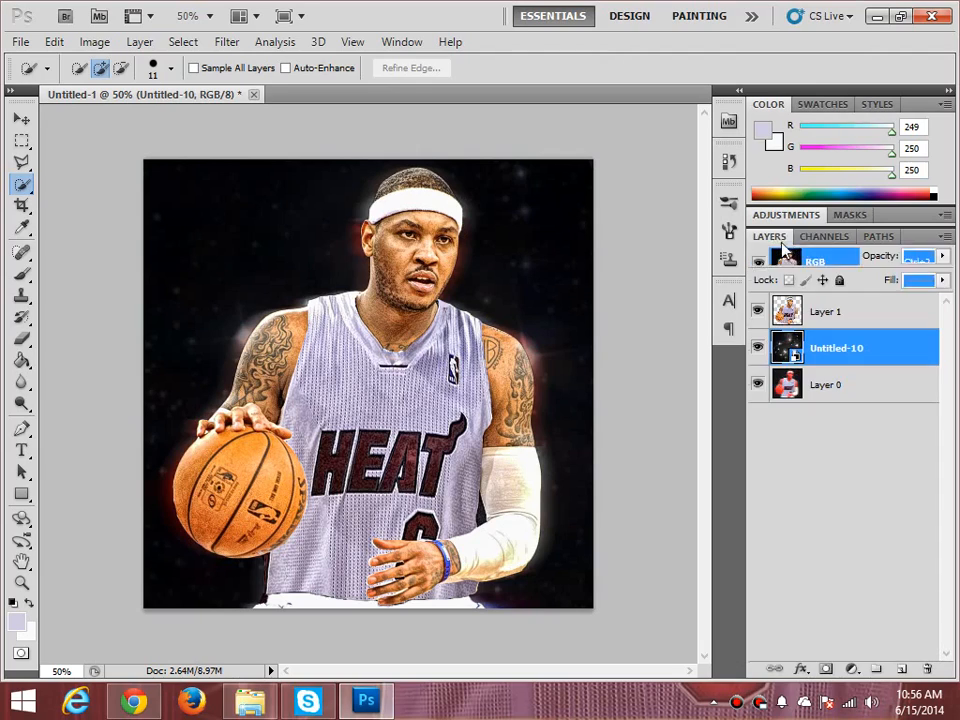
Compare Hard Light with Soft Light on the Untitled-10 layer and settle its blend mode on Soft Light
click(800, 256)
click(789, 264)
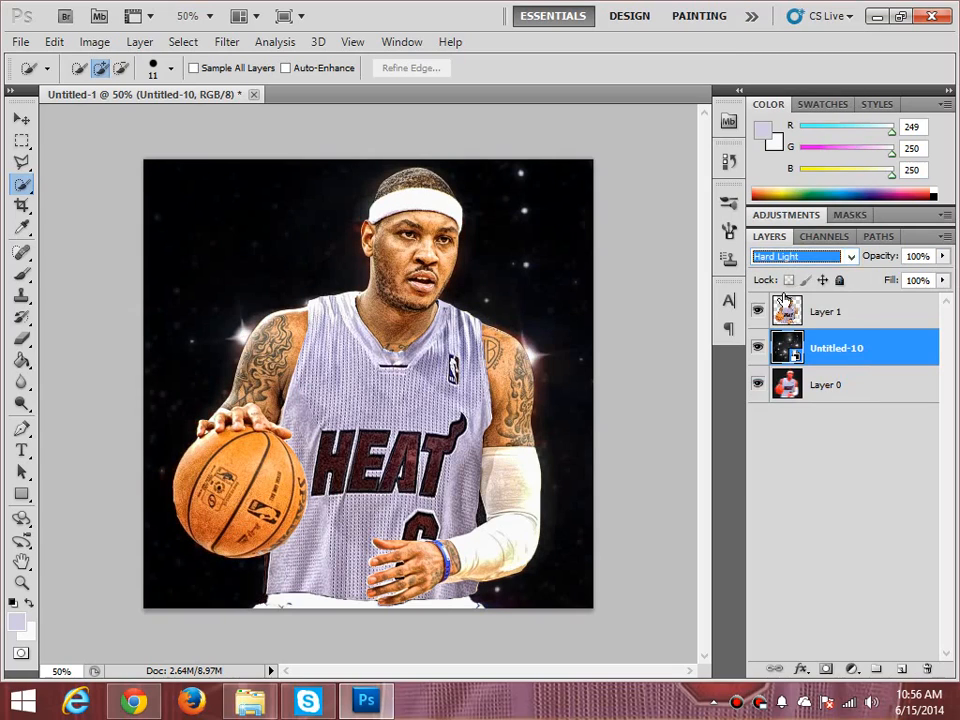
click(786, 257)
click(783, 249)
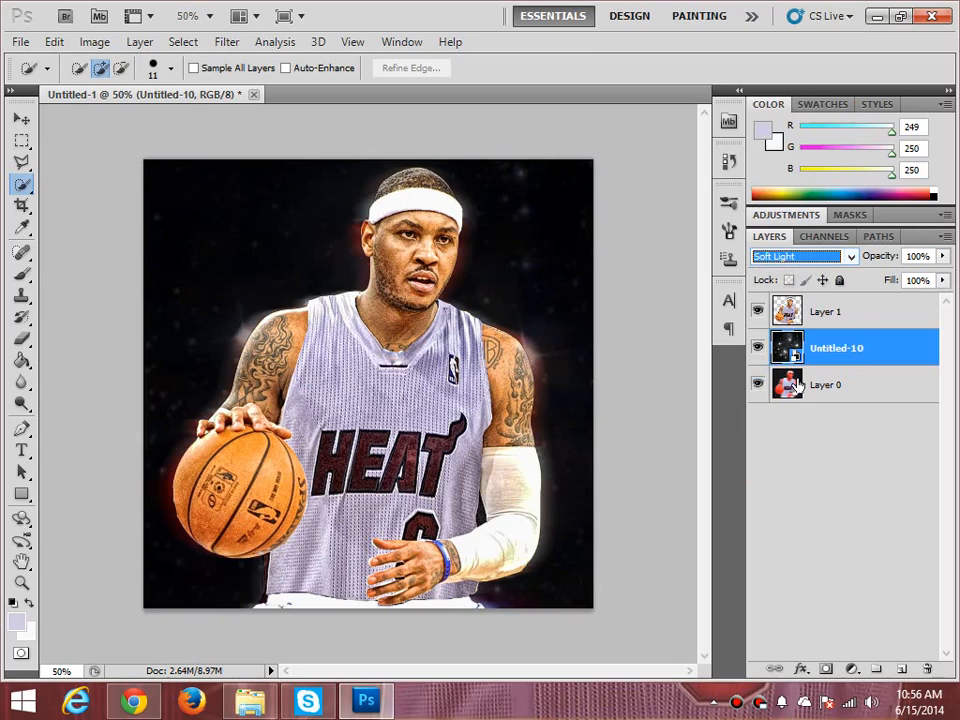
click(797, 433)
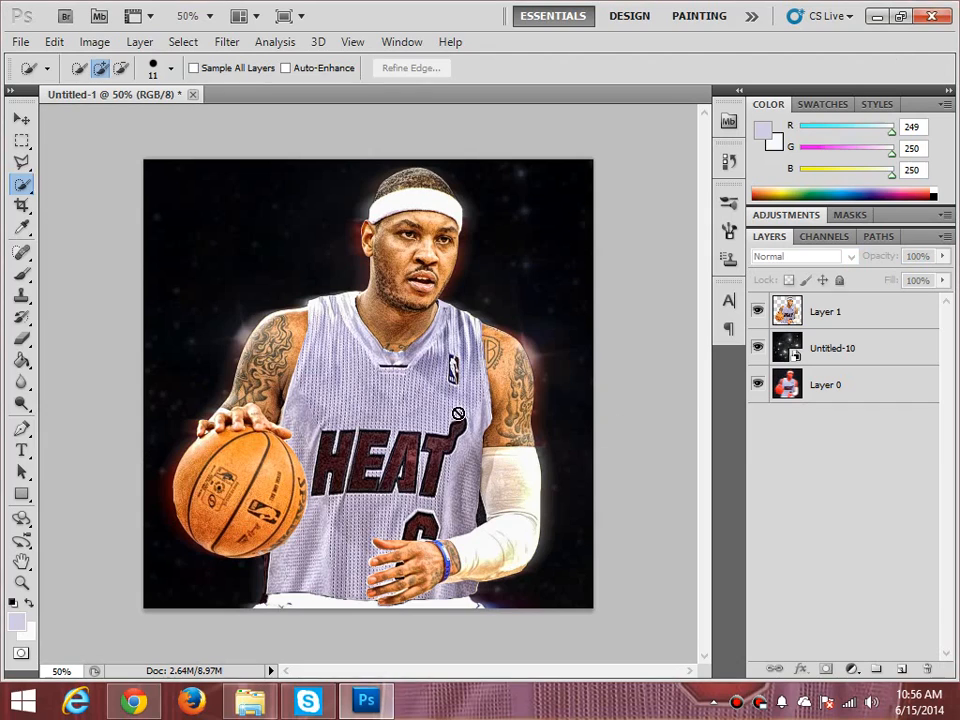
Place the Untitled-12 grey tile image and move its layer between Untitled-10 and Layer 0
key(Return)
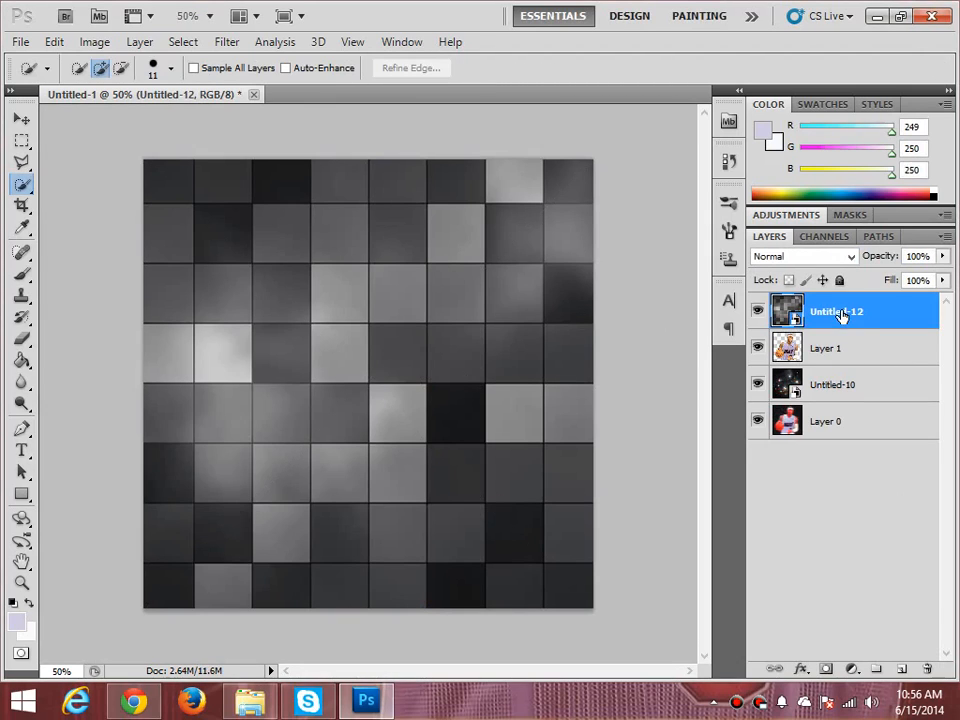
drag(782, 317, 836, 400)
Compare the Overlay, Soft Light, Screen and Hard Light blend modes on the Untitled-12 tile layer
click(805, 257)
click(778, 227)
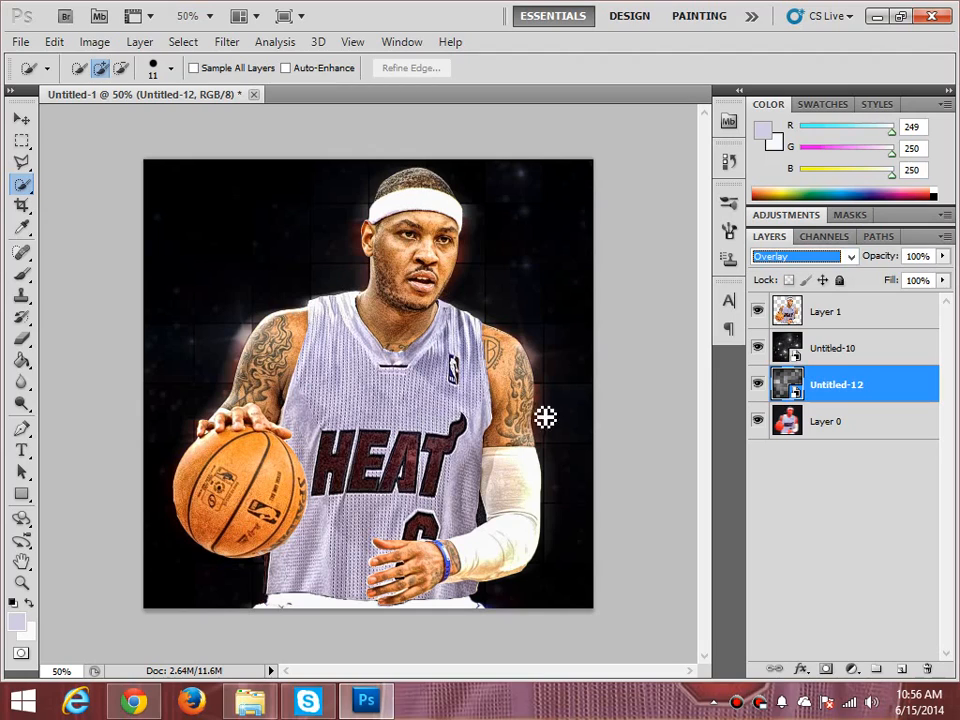
click(806, 262)
click(805, 250)
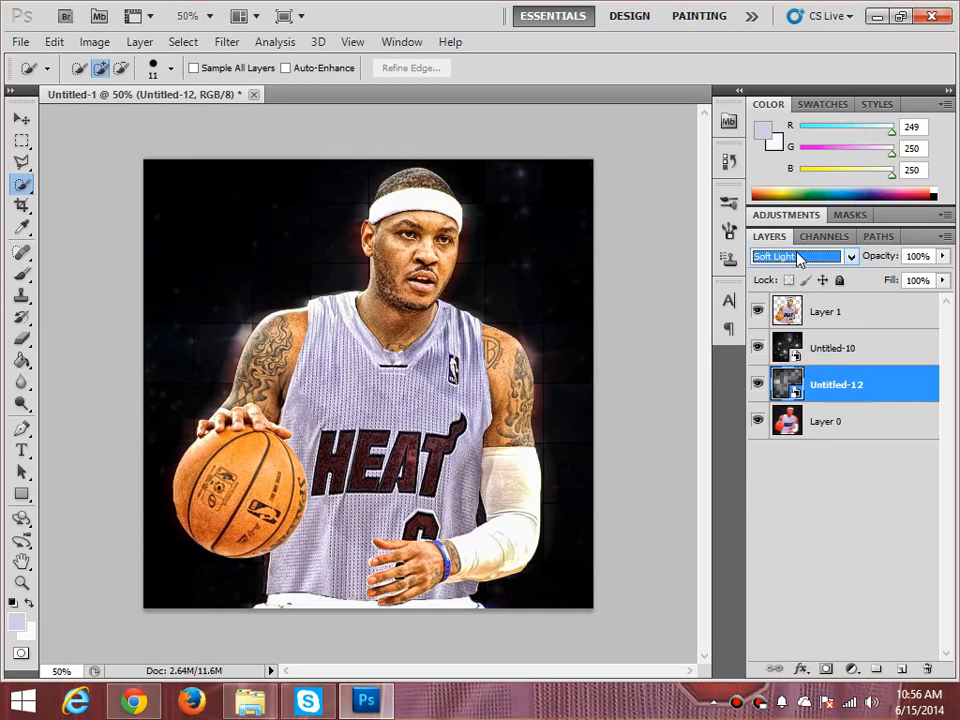
click(795, 258)
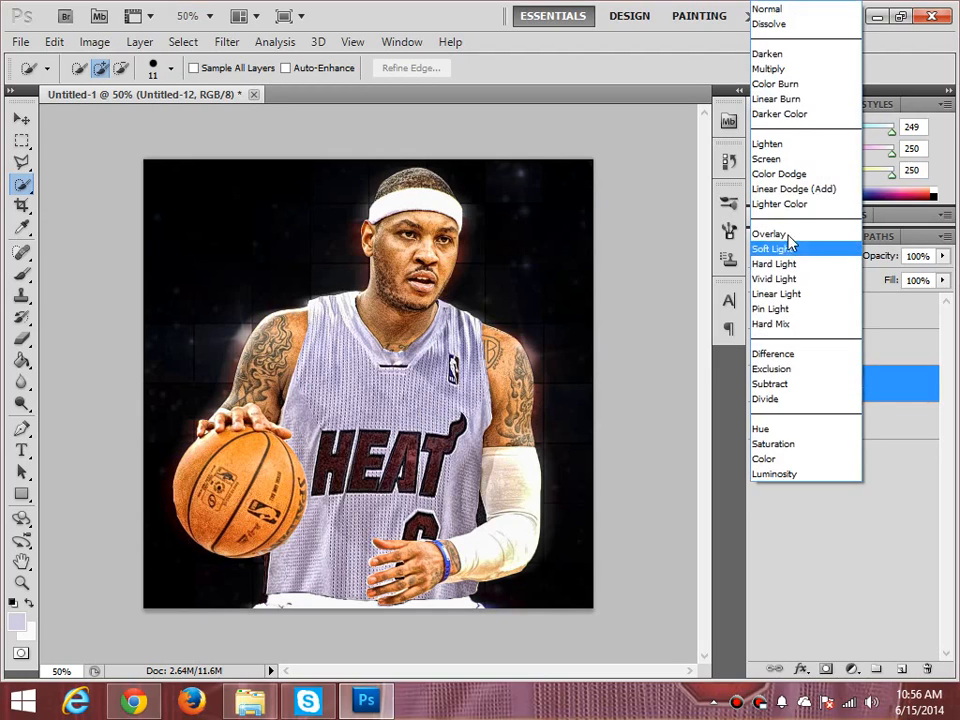
click(785, 157)
click(776, 256)
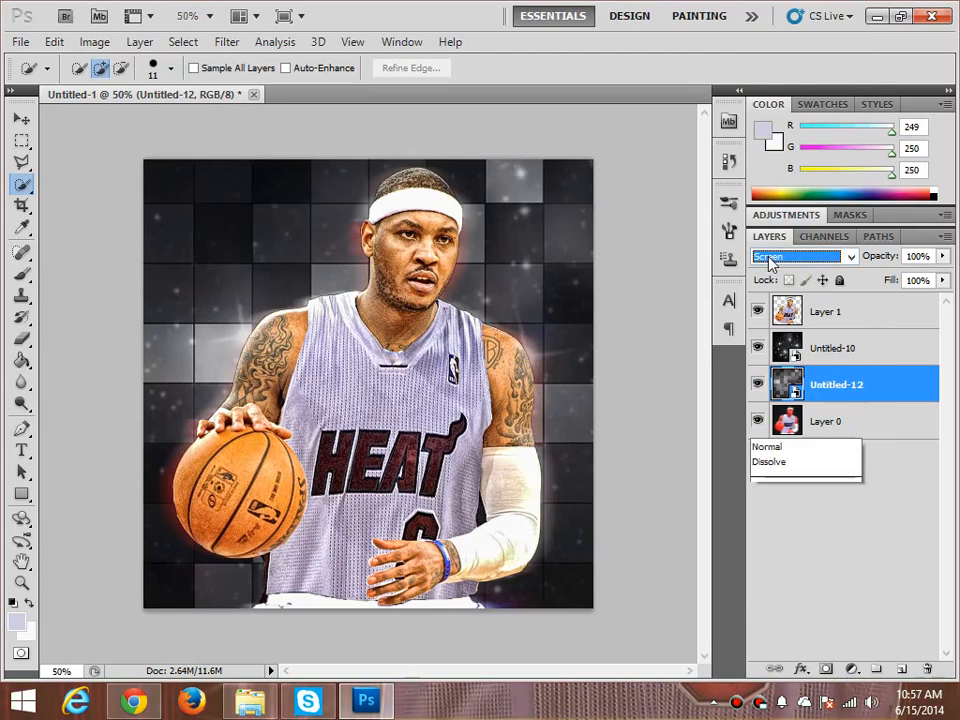
click(771, 264)
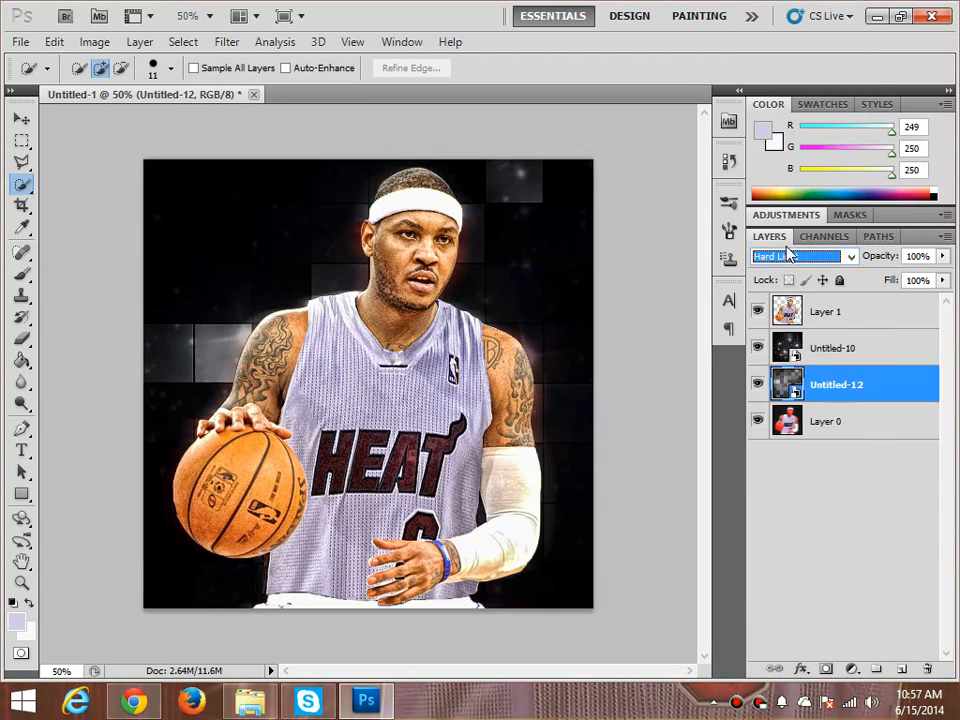
click(789, 257)
Try Overlay on Layer 0, settle its blend mode on Soft Light, and deselect the layers
click(773, 413)
click(773, 413)
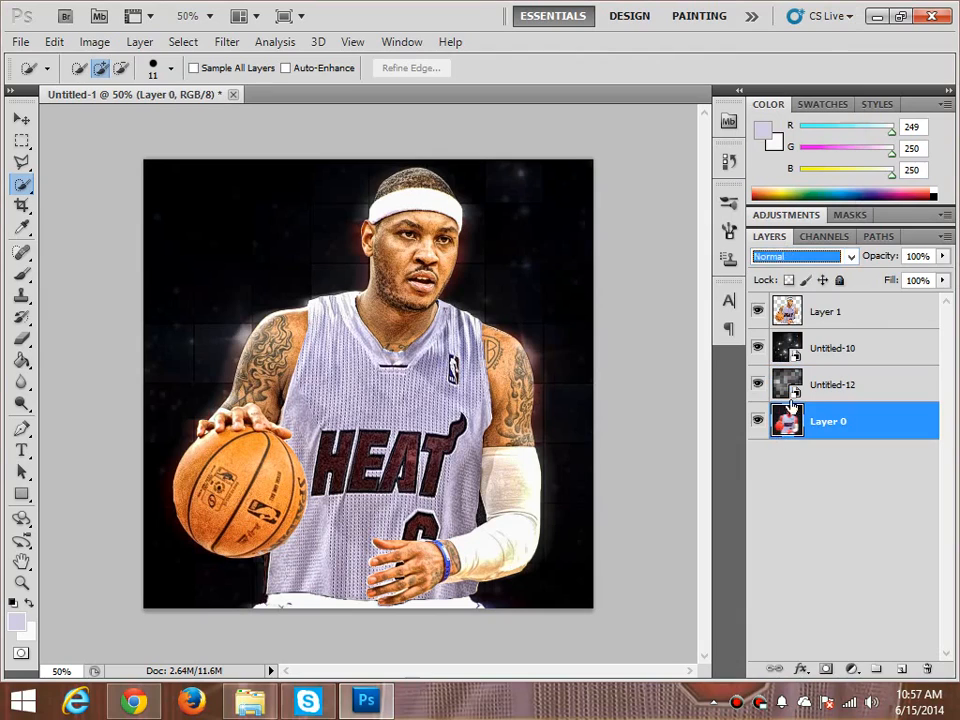
click(790, 257)
click(774, 237)
click(779, 257)
click(772, 248)
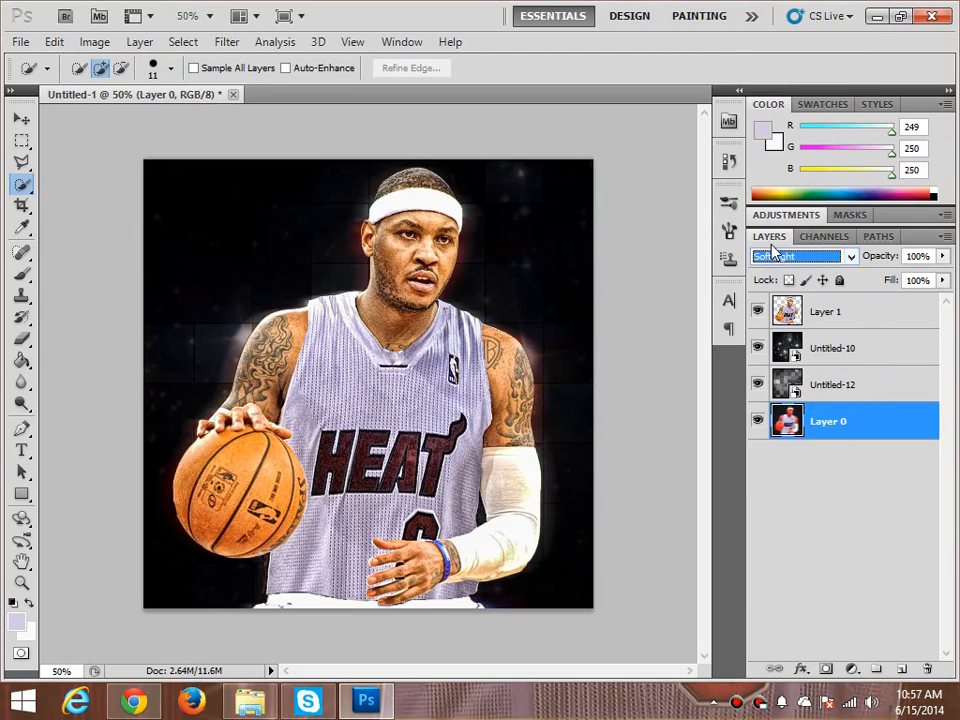
click(800, 484)
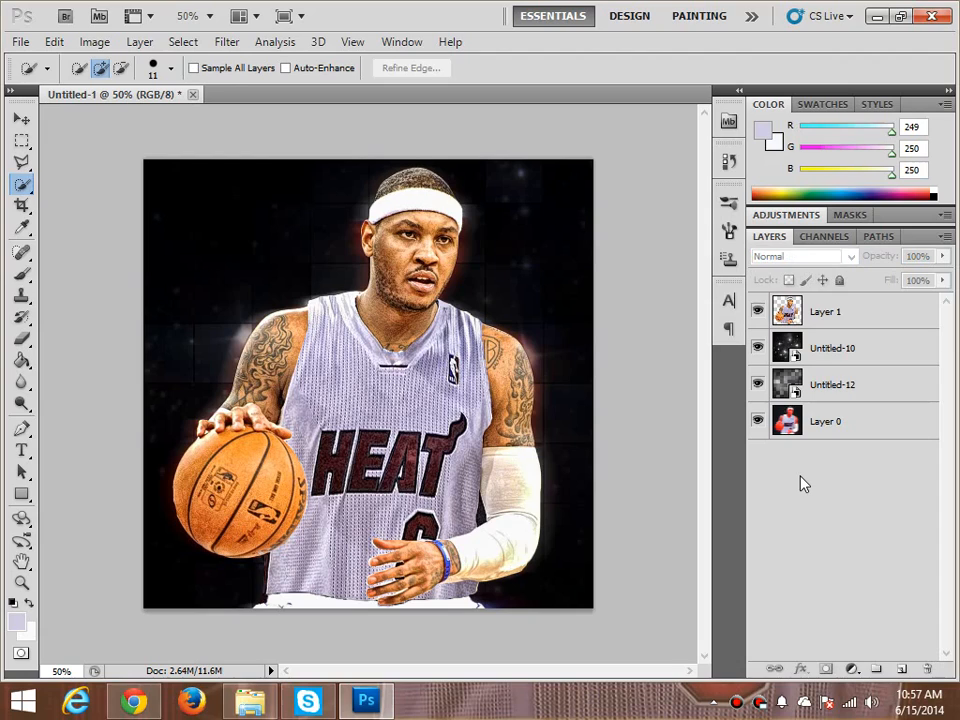
Compare the picture with and without the Untitled-12 tile layer by repeatedly hiding and showing it
click(758, 385)
click(758, 385)
click(758, 385)
click(758, 385)
click(758, 385)
click(758, 385)
click(758, 385)
click(758, 385)
click(759, 386)
Place the Watermark logo above Layer 0 and scale it to about 23% on the dark background beside the player's head
click(820, 427)
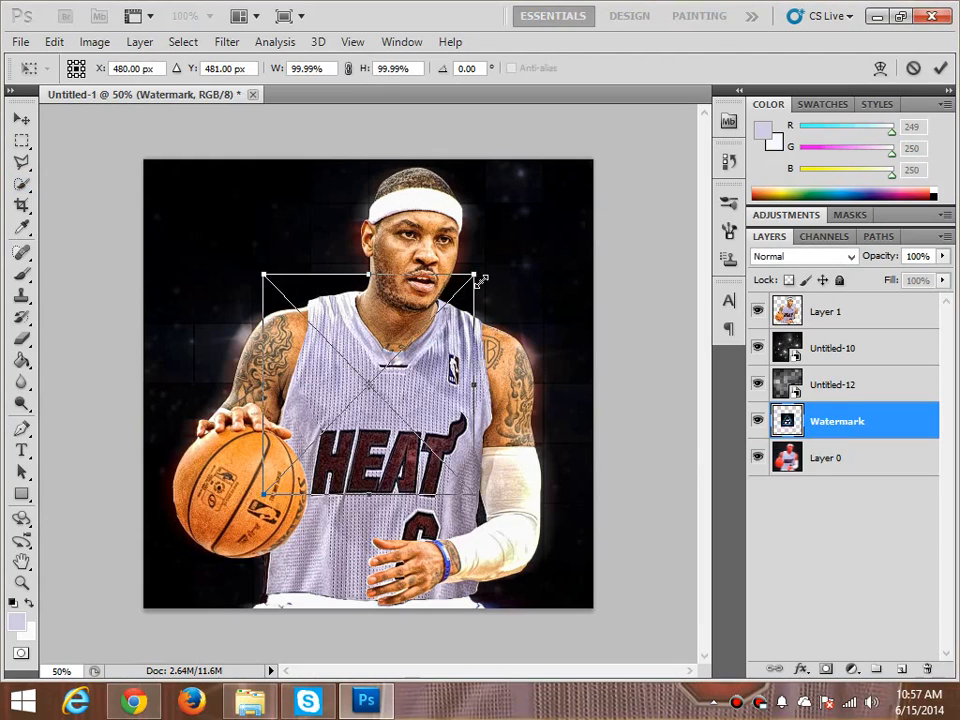
drag(330, 290, 225, 145)
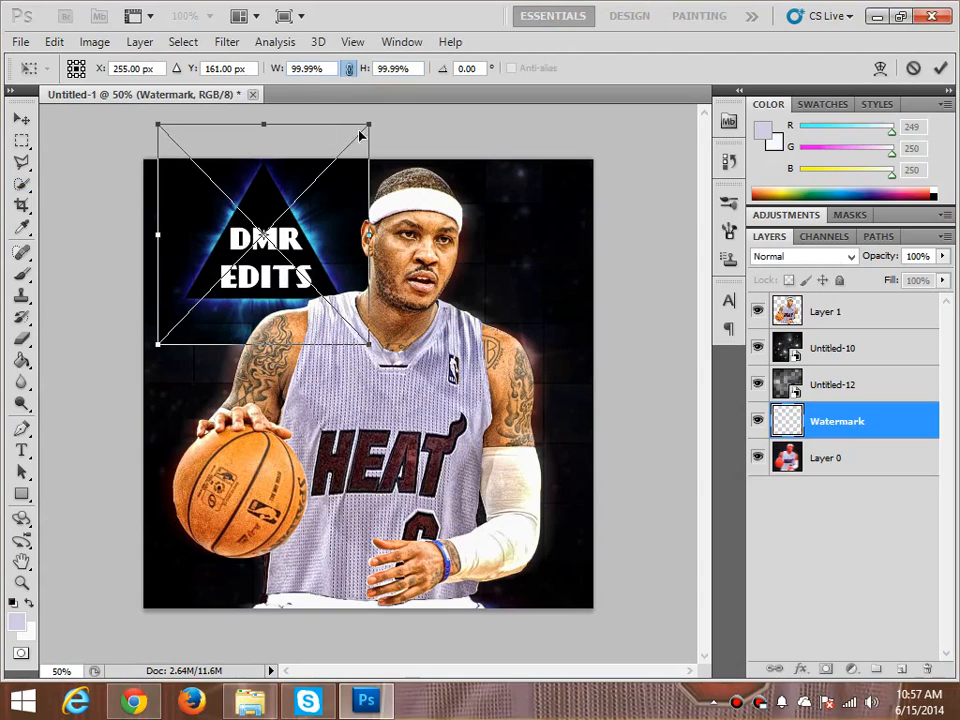
drag(338, 201, 276, 228)
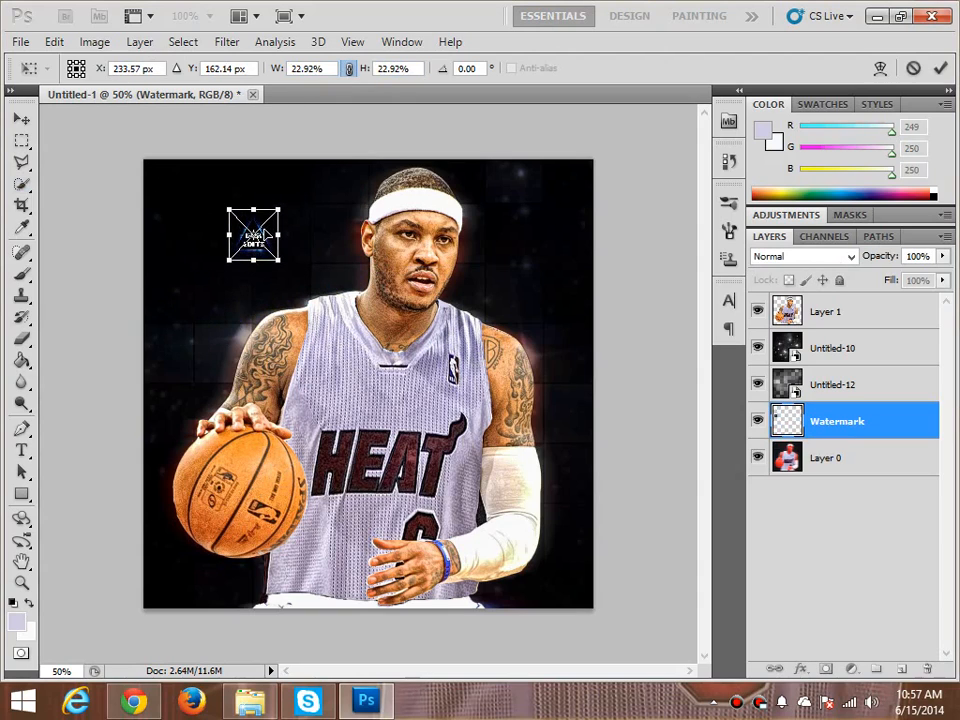
Set the Watermark layer's blend mode to Linear Dodge (Add) and move the layer above Layer 1
click(814, 258)
click(800, 186)
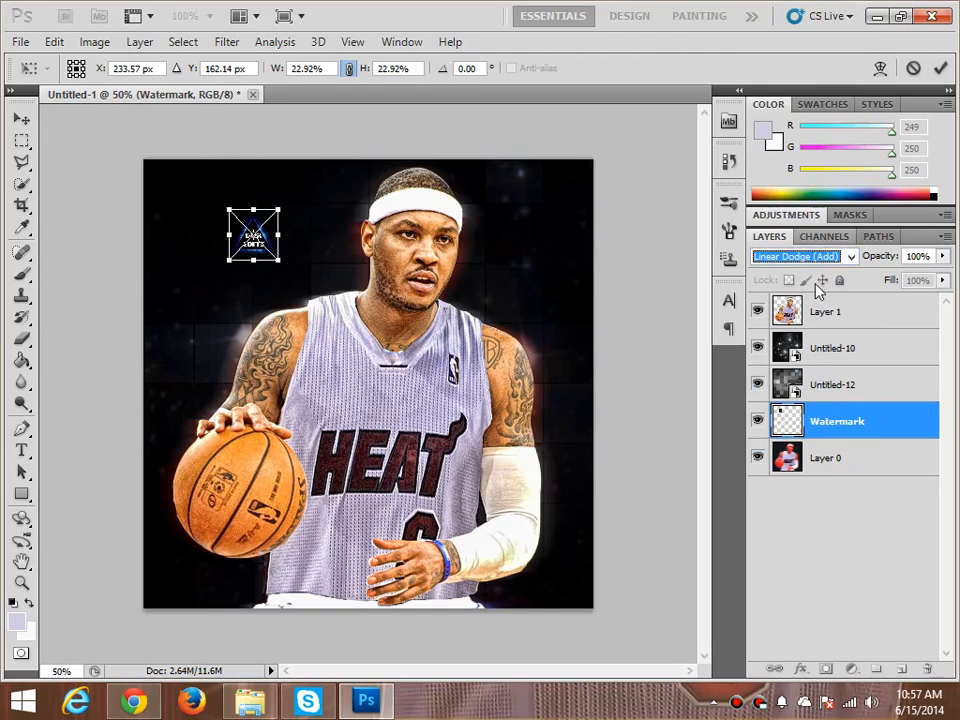
click(613, 355)
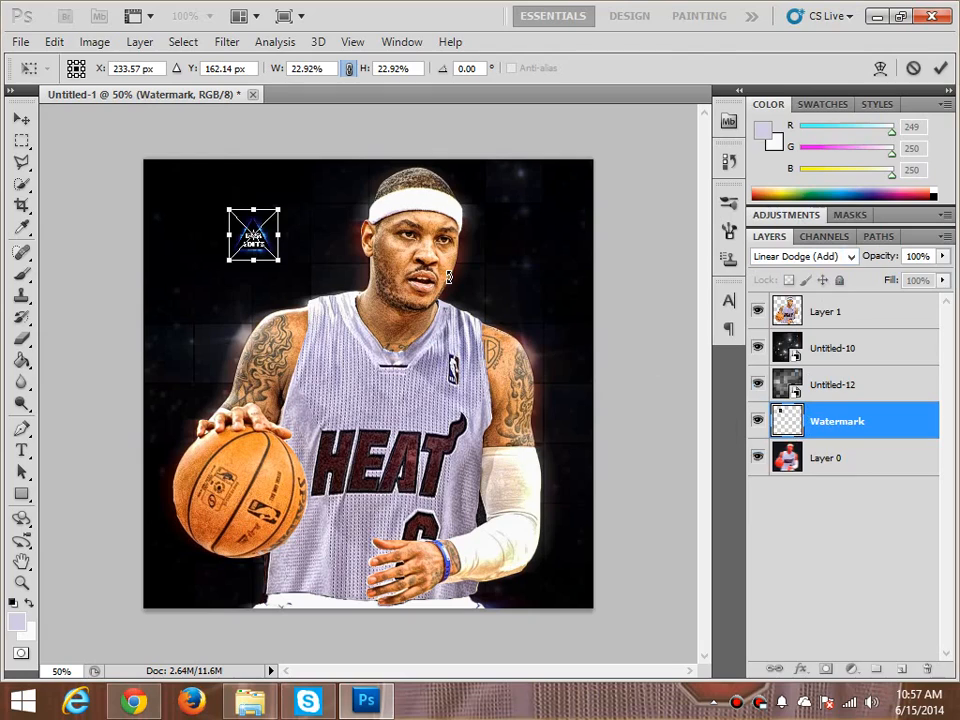
key(Return)
key(w)
drag(822, 430, 823, 314)
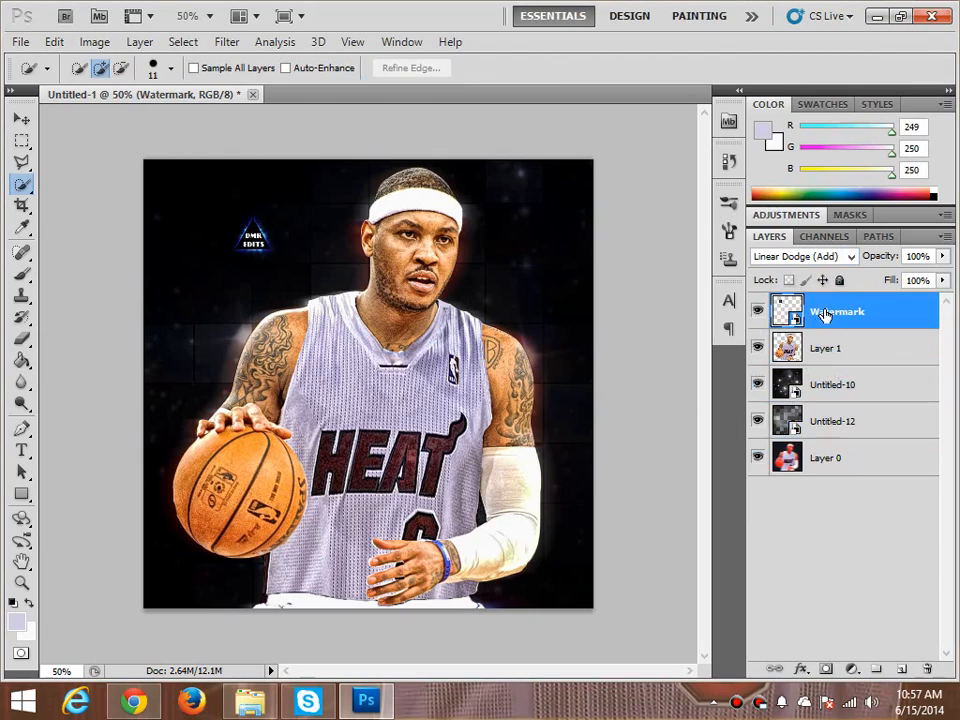
click(837, 508)
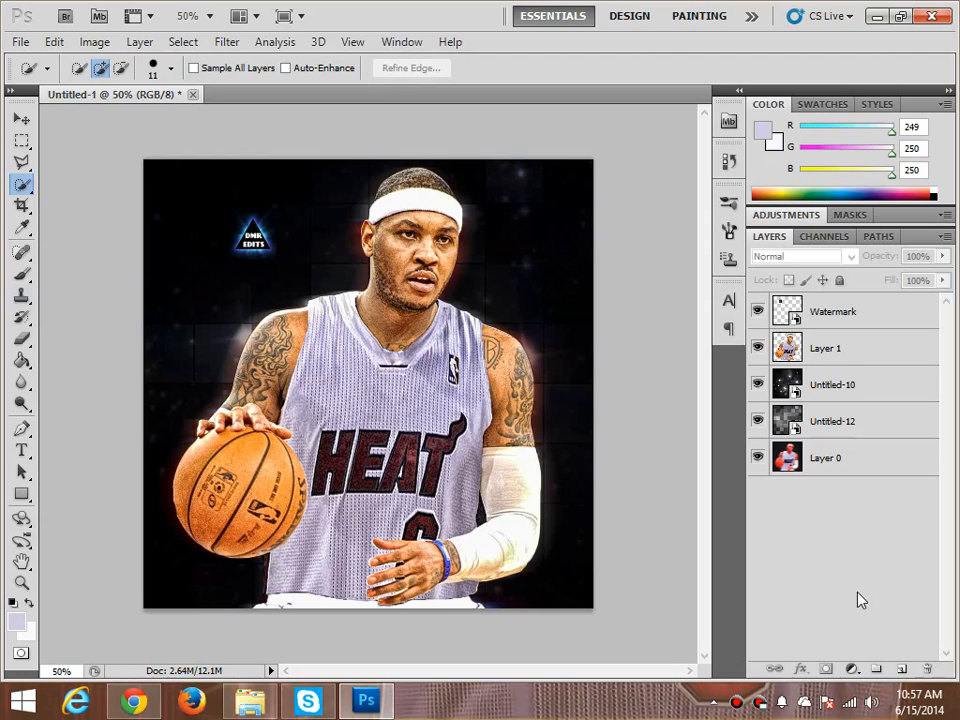
Move the DMR EDITS watermark down to the dark area just below the basketball
click(21, 119)
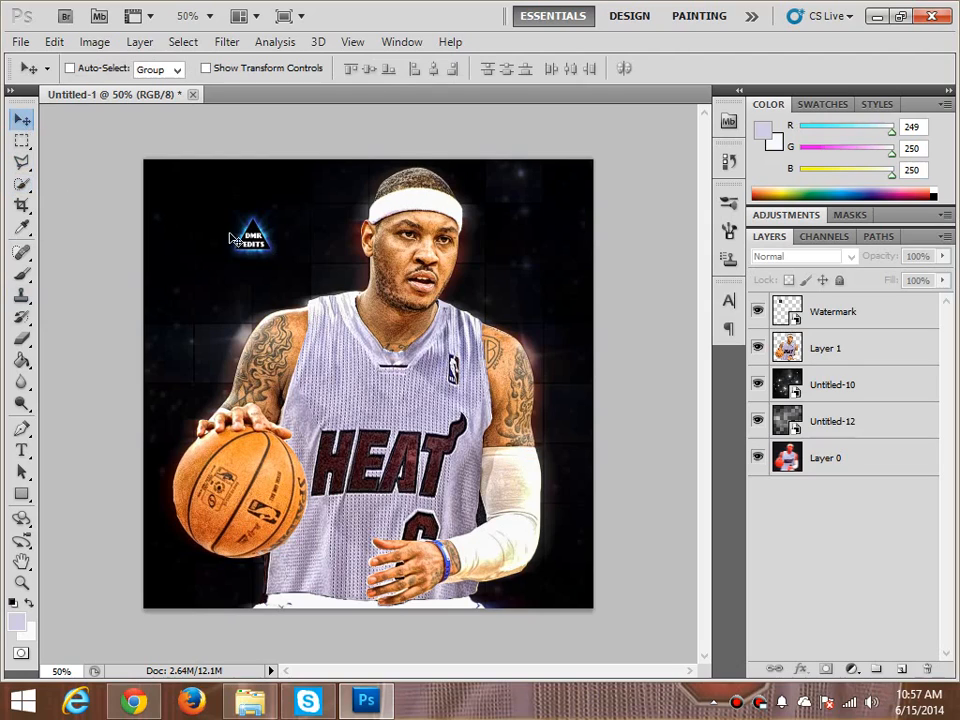
click(252, 368)
click(541, 272)
key(alt+period)
drag(253, 274, 246, 590)
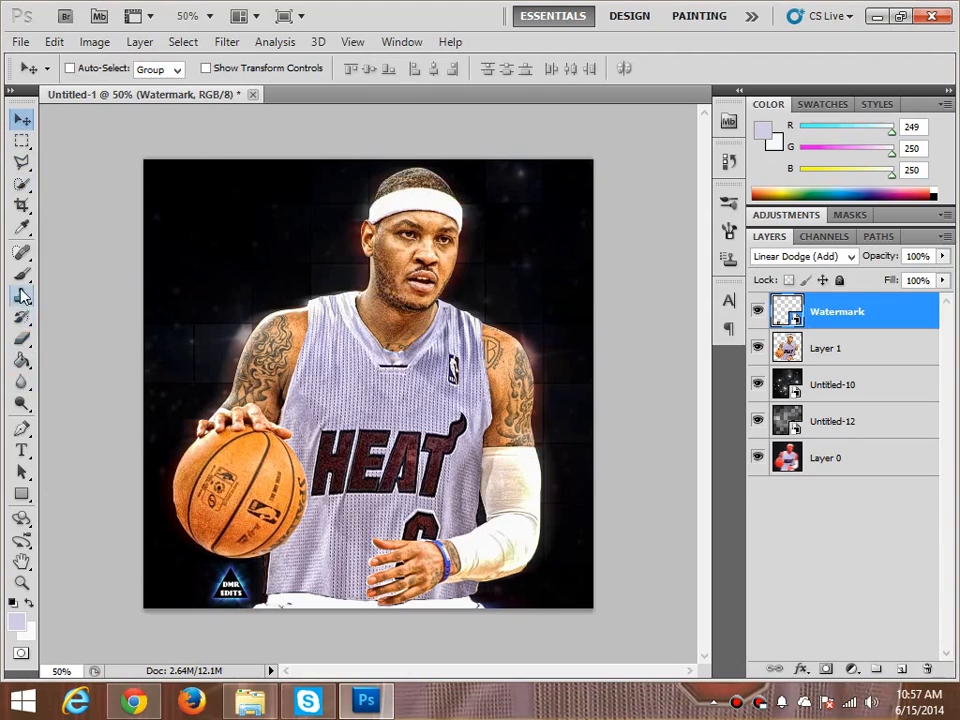
Add the text MELO in COCOGOOSE Regular and position it across the top of the picture
click(21, 451)
click(214, 215)
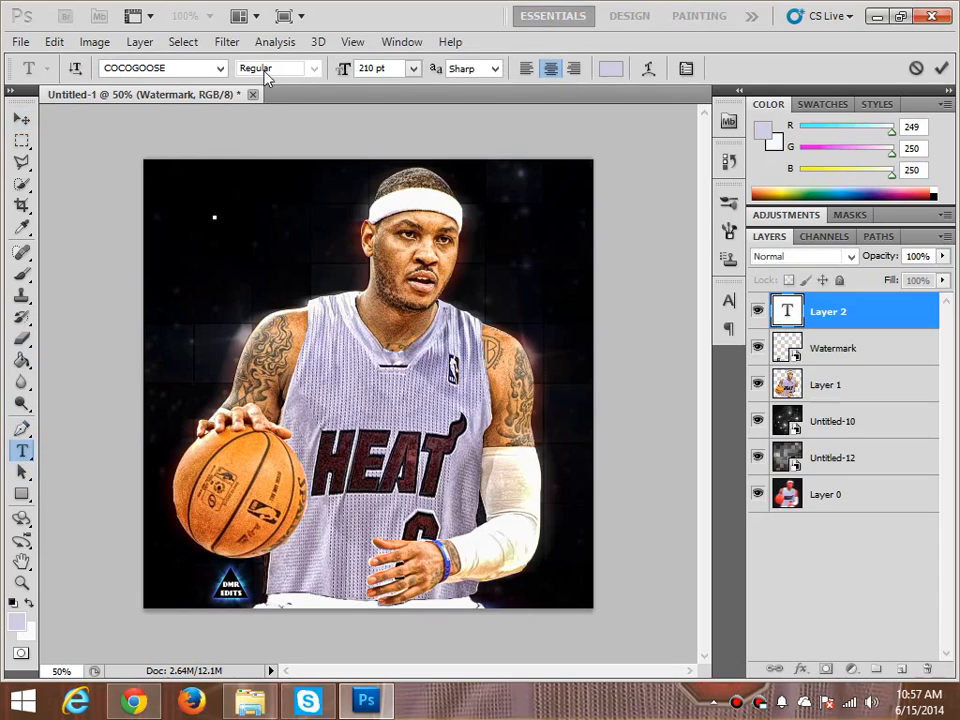
text(MELO)
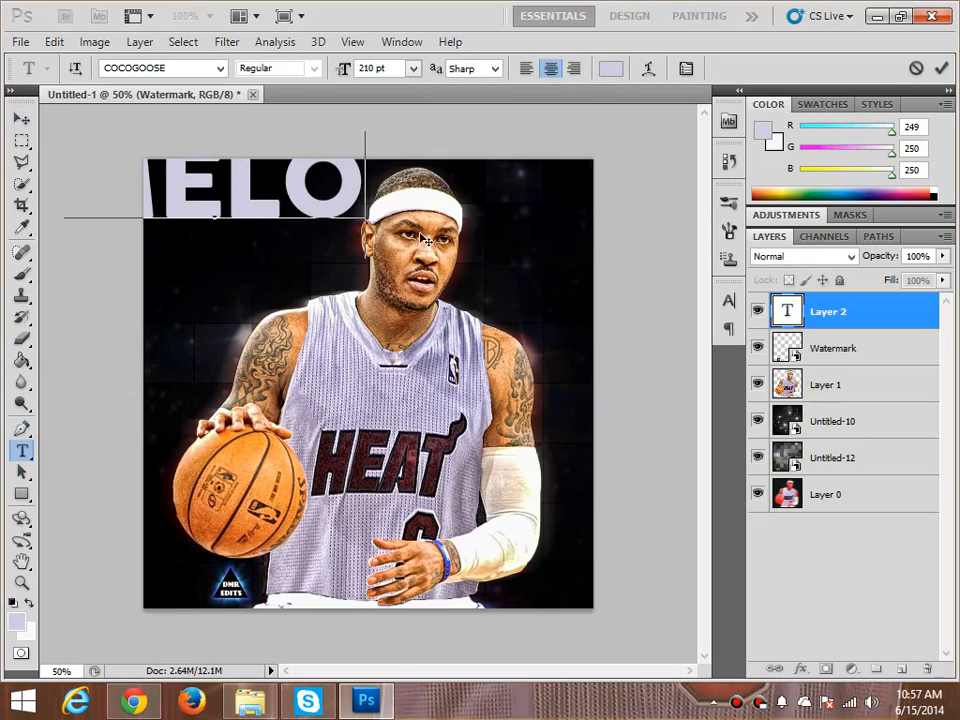
drag(388, 229, 476, 251)
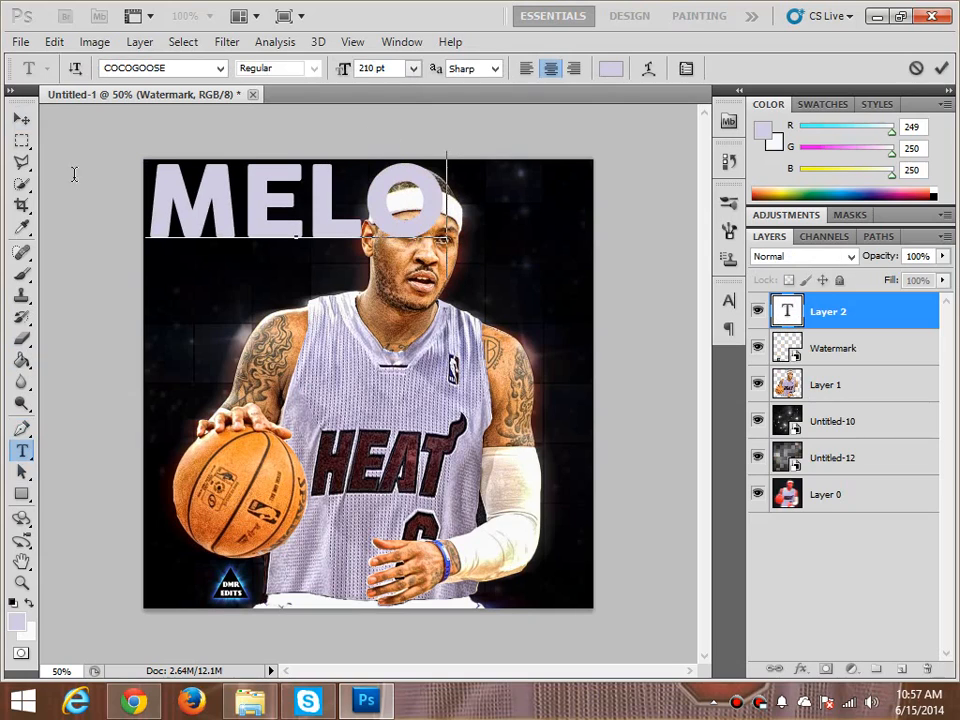
Set the MELO text size to 300 pt and reposition it within the canvas width
key(ctrl+a)
click(412, 70)
click(375, 68)
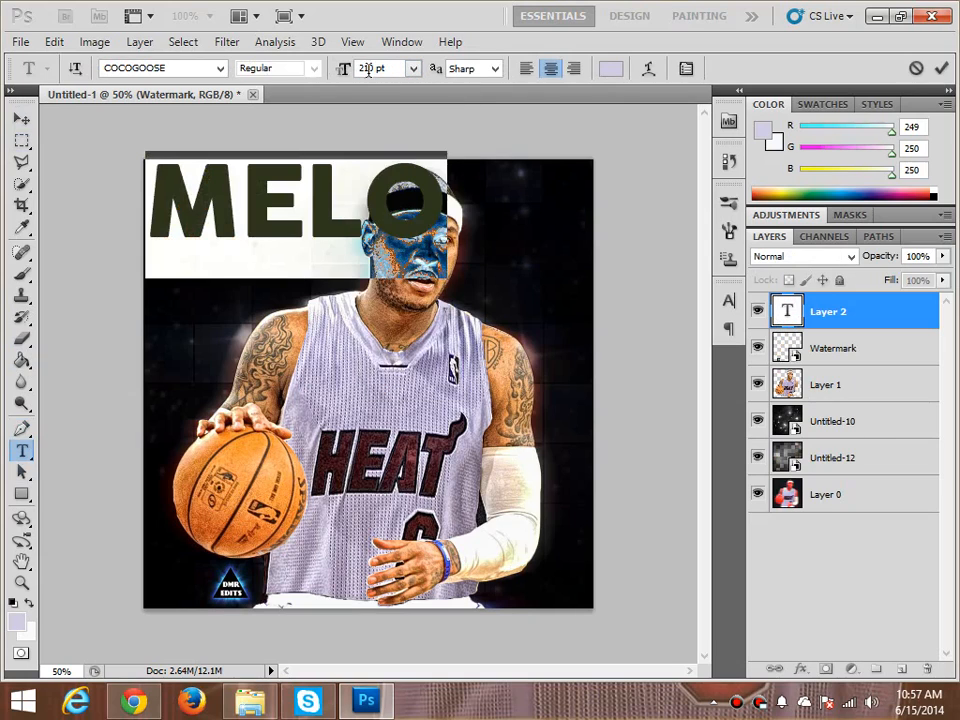
text(300)
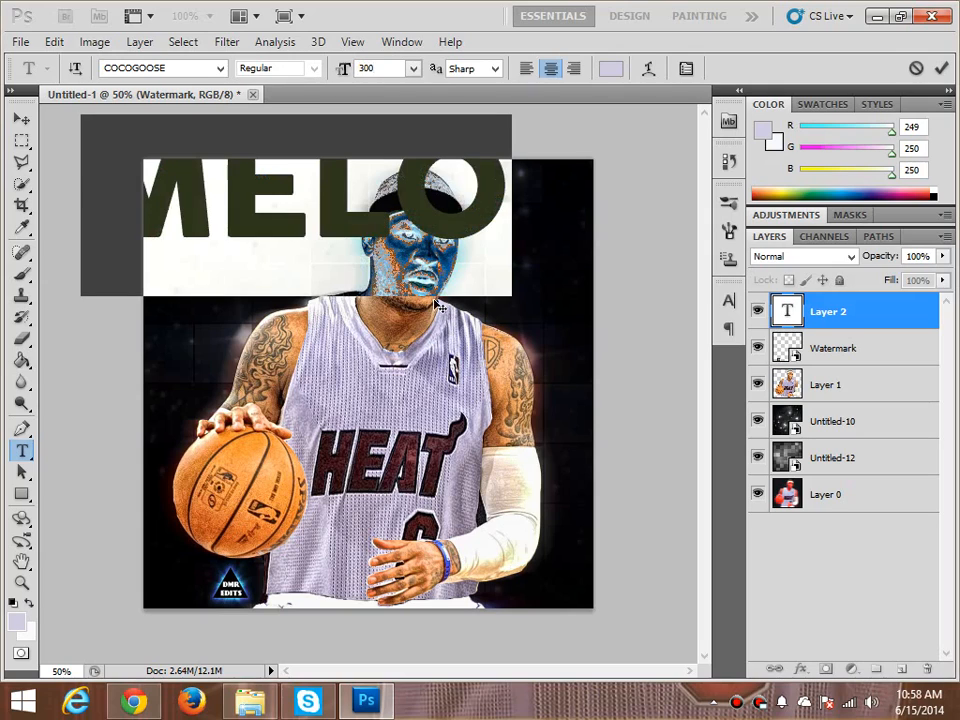
key(Return)
drag(560, 278, 612, 303)
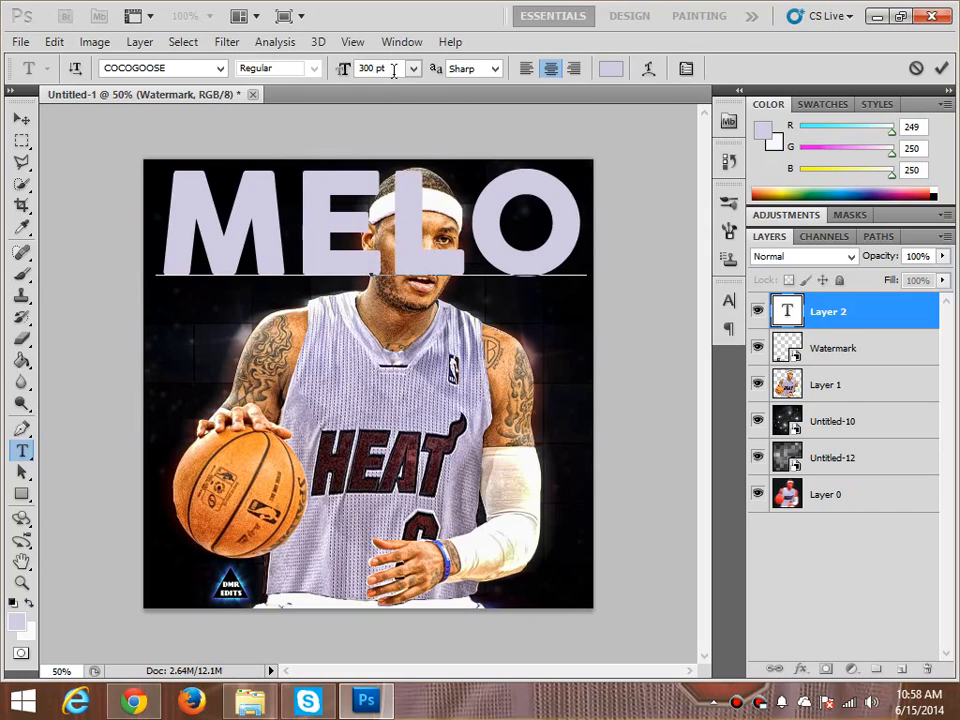
Enlarge the MELO text to 320 pt and fit it across the full canvas width
drag(568, 225, 118, 186)
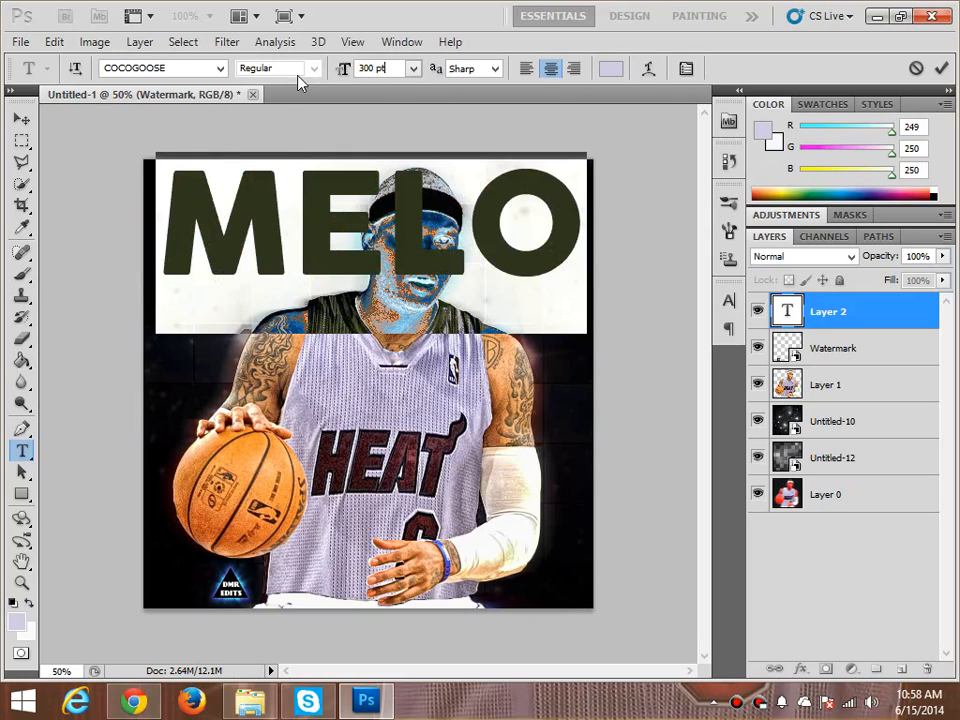
key(ctrl+a)
text(320)
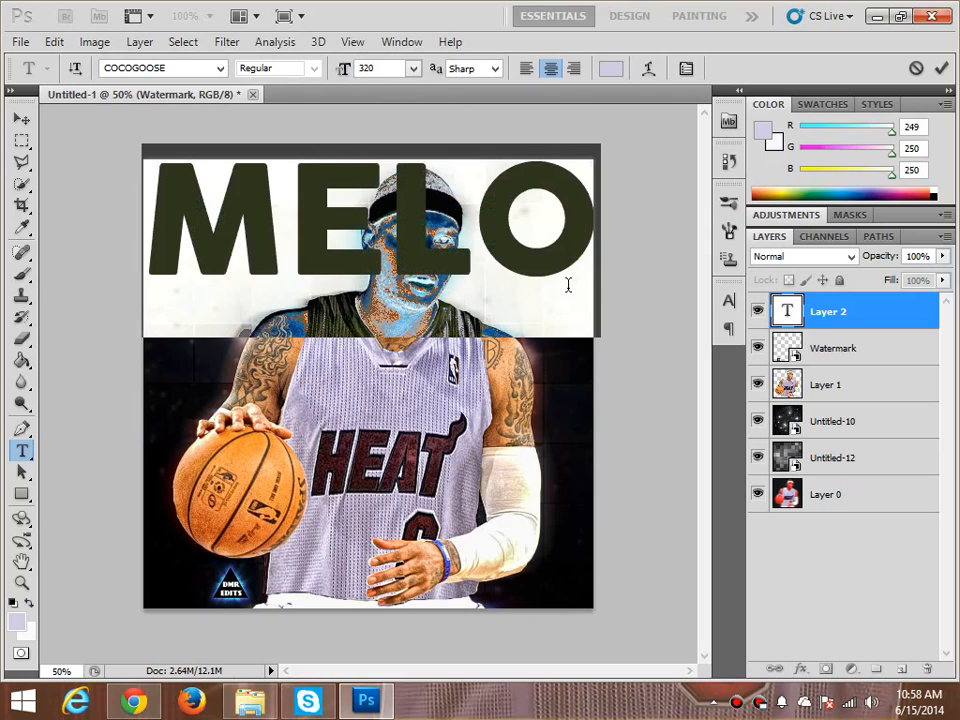
key(Return)
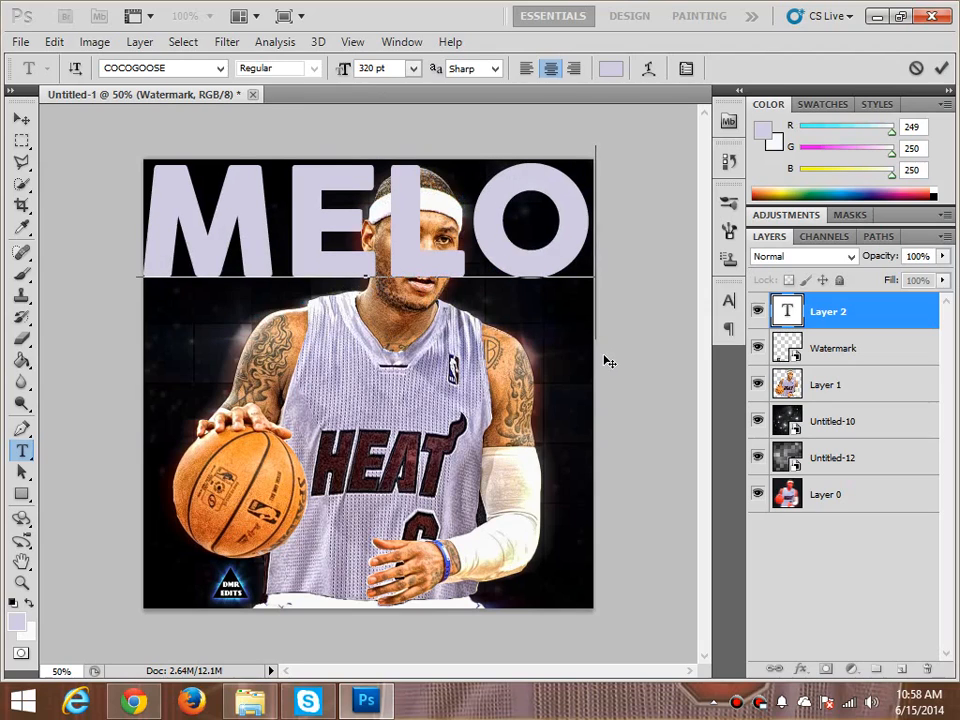
Select the whole canvas, align the MELO text layer to its horizontal center, and clear the selection
click(838, 495)
right_click(838, 495)
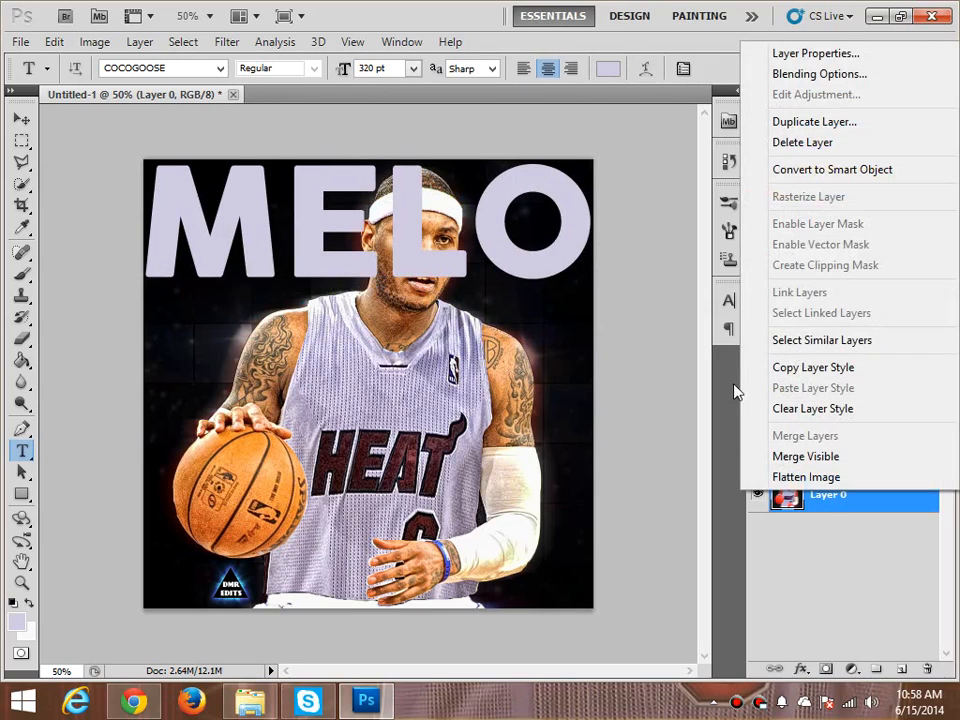
click(205, 63)
click(183, 42)
click(199, 63)
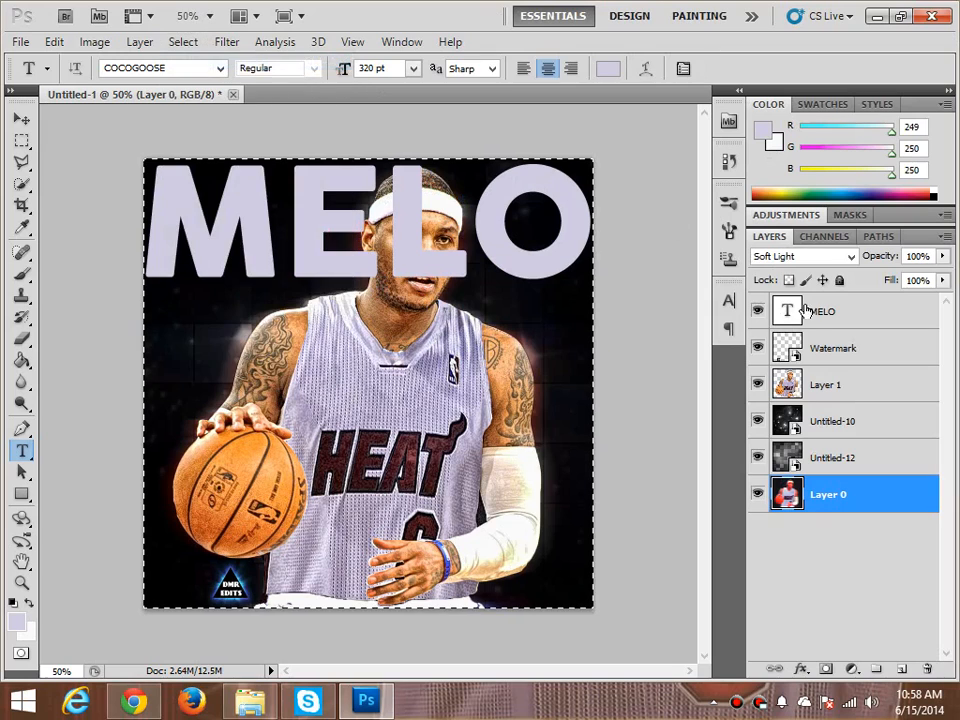
click(800, 311)
click(140, 42)
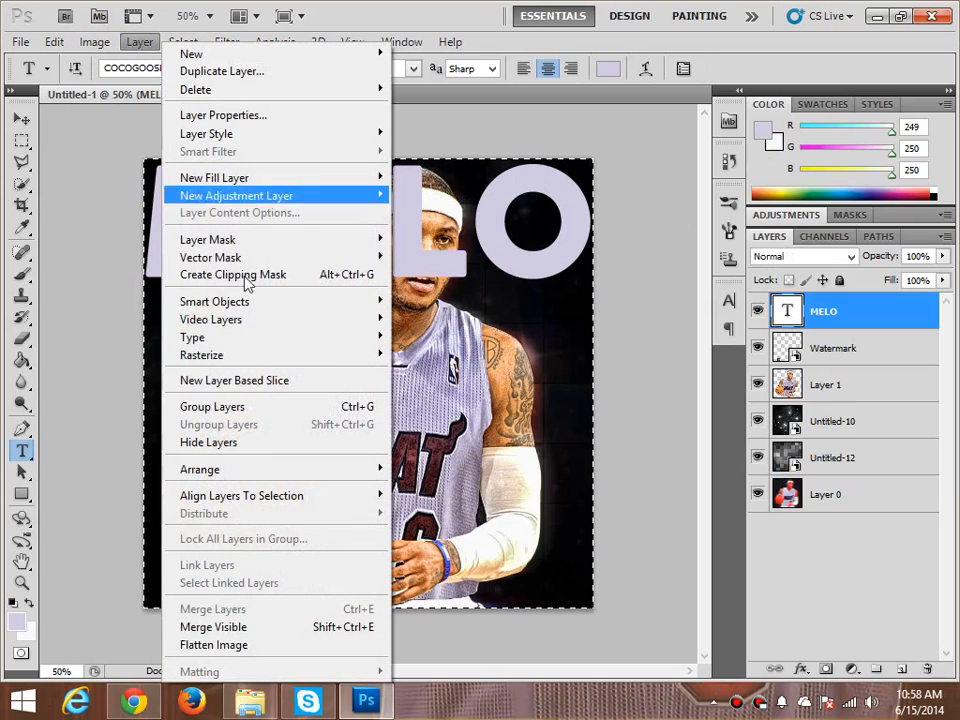
click(440, 574)
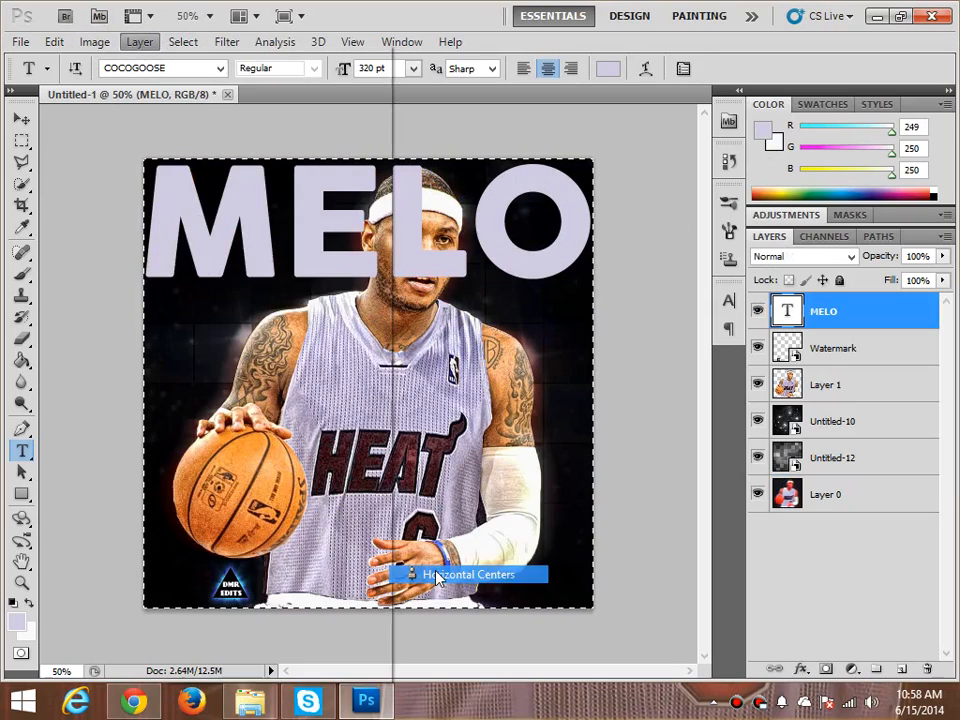
click(846, 596)
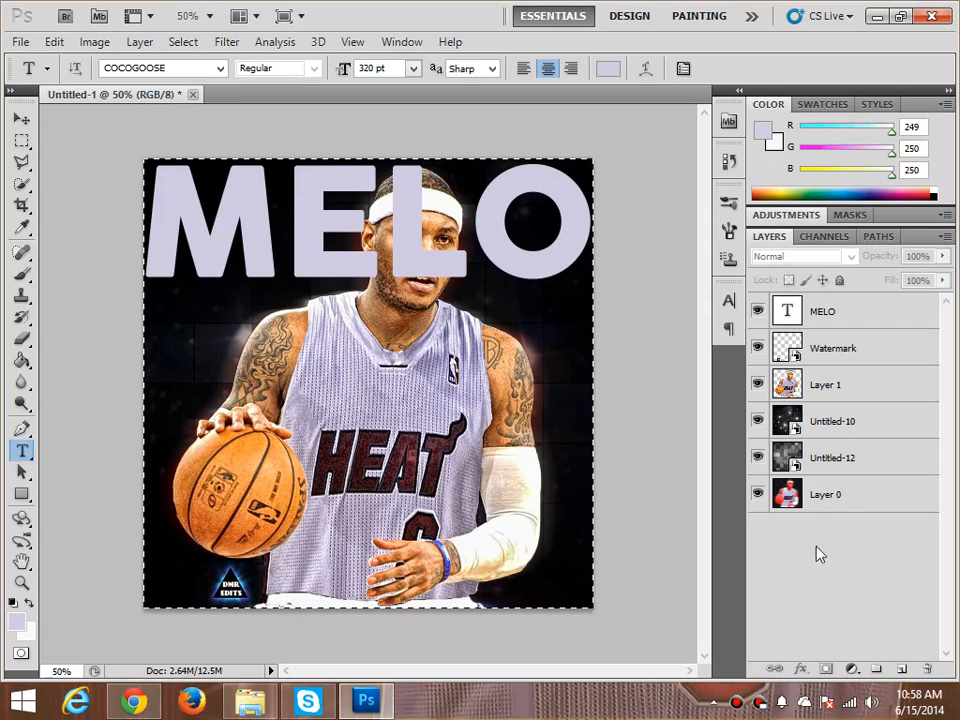
click(183, 42)
click(186, 82)
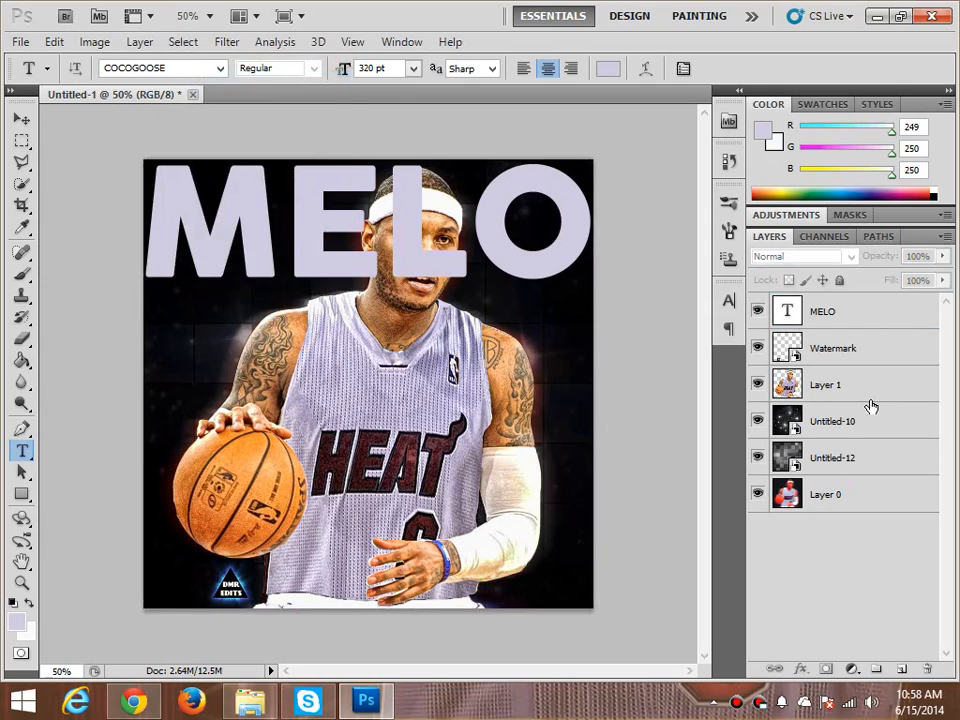
Move the MELO text layer between Layer 1 and Untitled-10 so it sits behind the player
click(846, 316)
drag(846, 316, 826, 387)
click(822, 262)
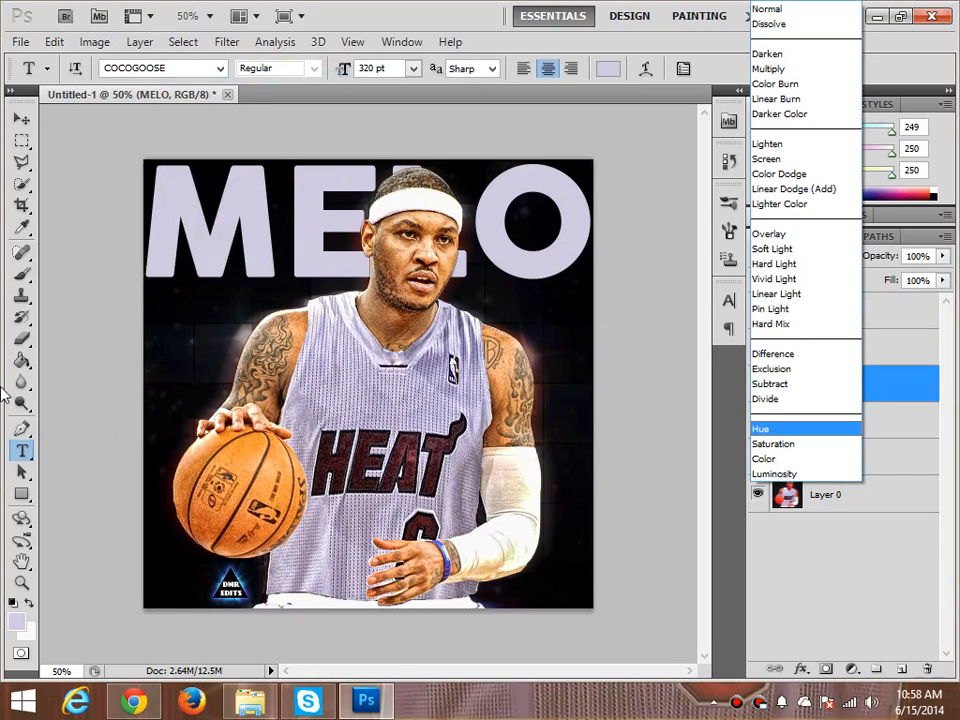
Set the color of the whole MELO text to white (ffffff)
click(574, 208)
double_click(574, 208)
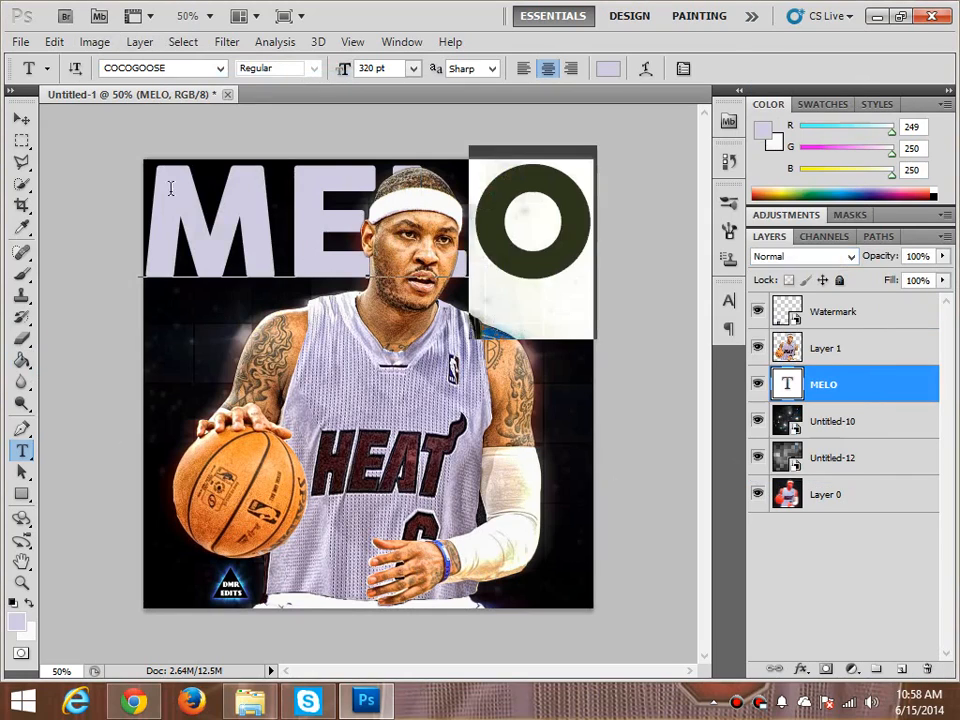
click(611, 68)
click(239, 165)
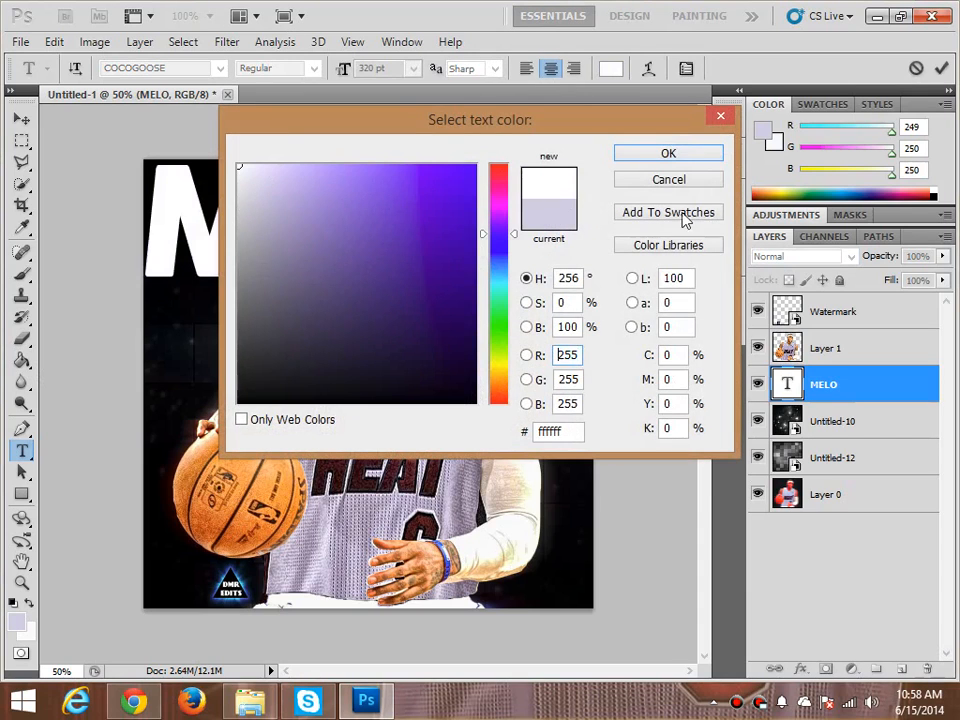
click(669, 150)
Set the MELO text layer's blend mode to Overlay
click(834, 390)
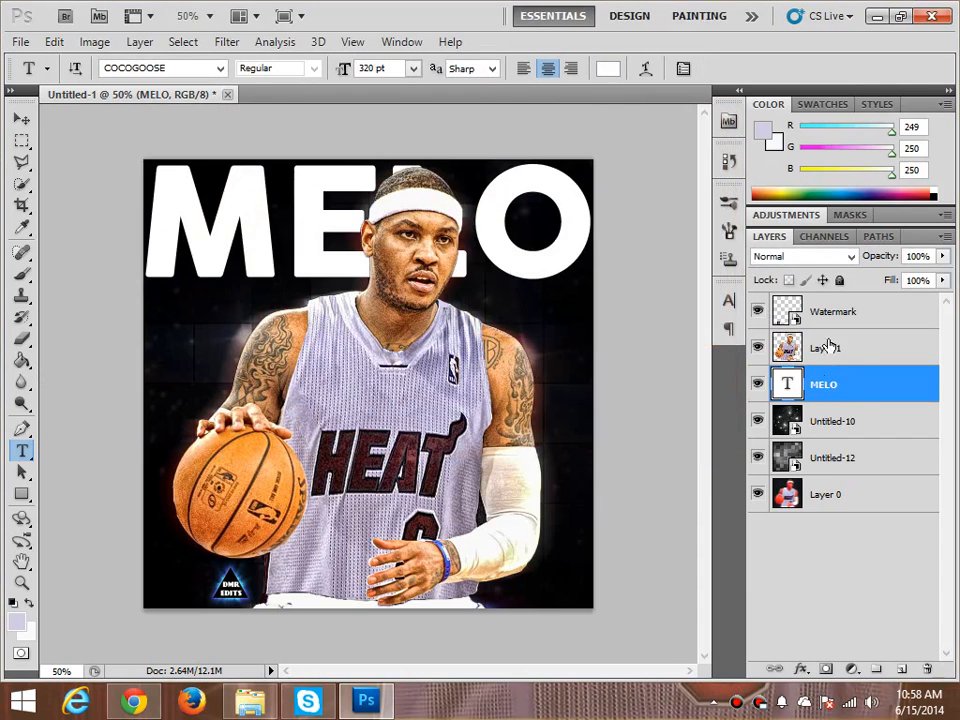
click(816, 256)
click(790, 233)
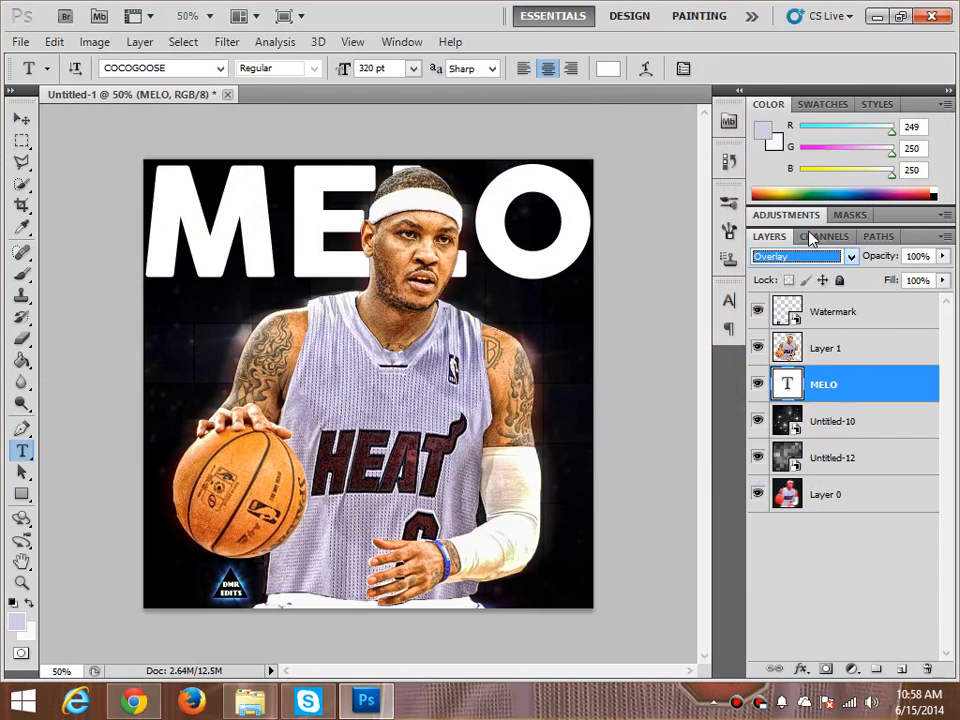
Add Drop Shadow, Stroke and Inner Shadow layer styles to the MELO text layer with their default settings
right_click(822, 396)
click(715, 172)
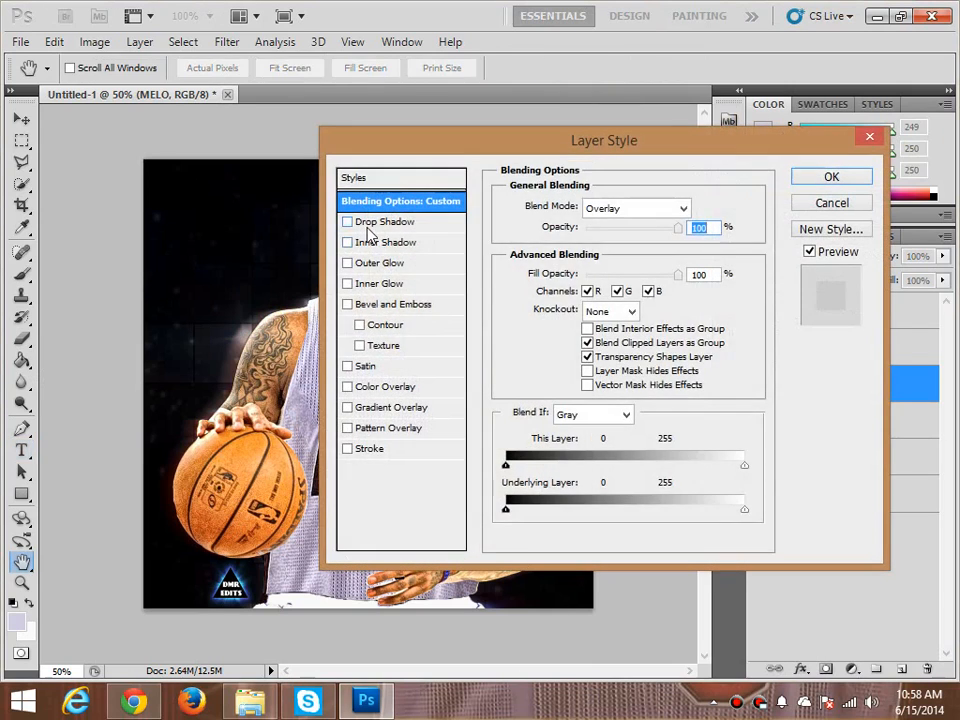
click(388, 221)
drag(405, 124, 640, 136)
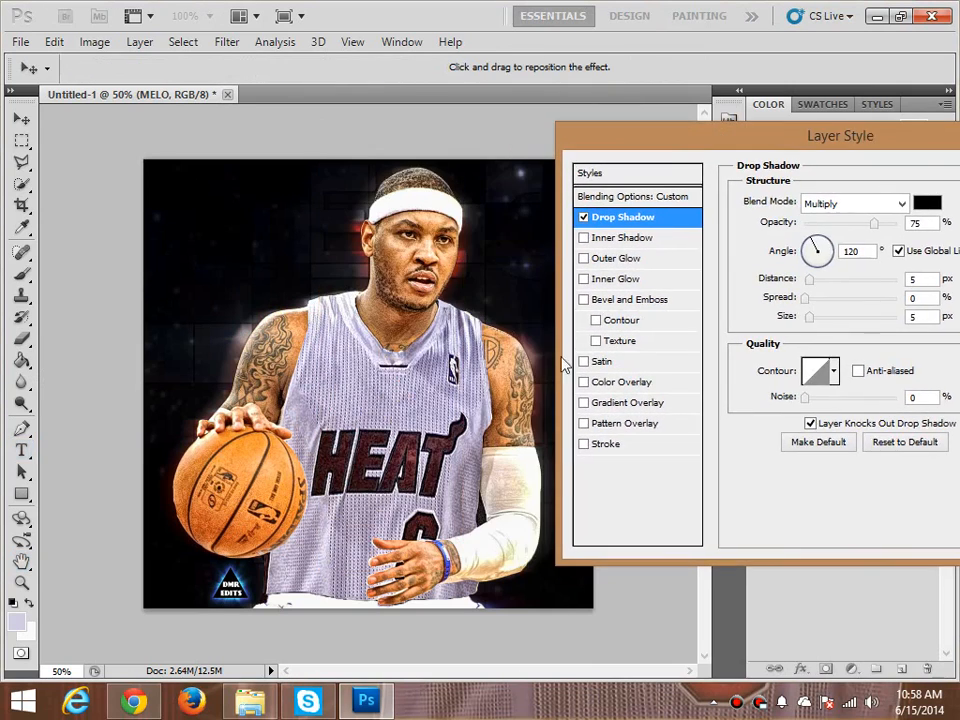
click(600, 443)
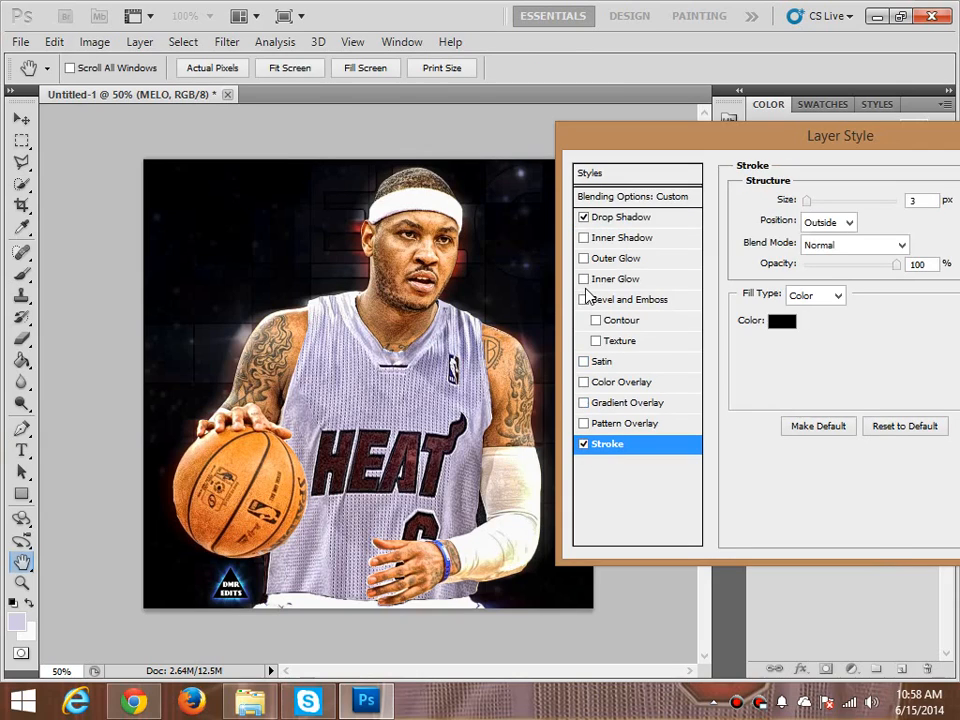
click(583, 238)
mouse_move(700, 151)
mouse_down()
mouse_move(640, 157)
mouse_move(578, 95)
mouse_up()
click(928, 184)
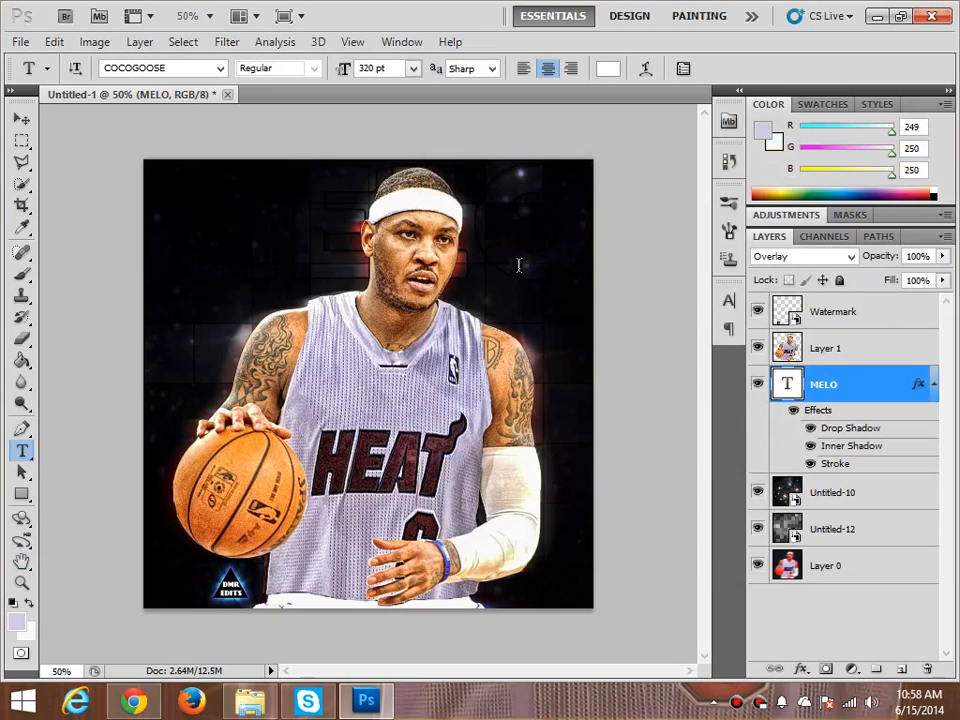
Change the MELO text color to a bright red
click(608, 68)
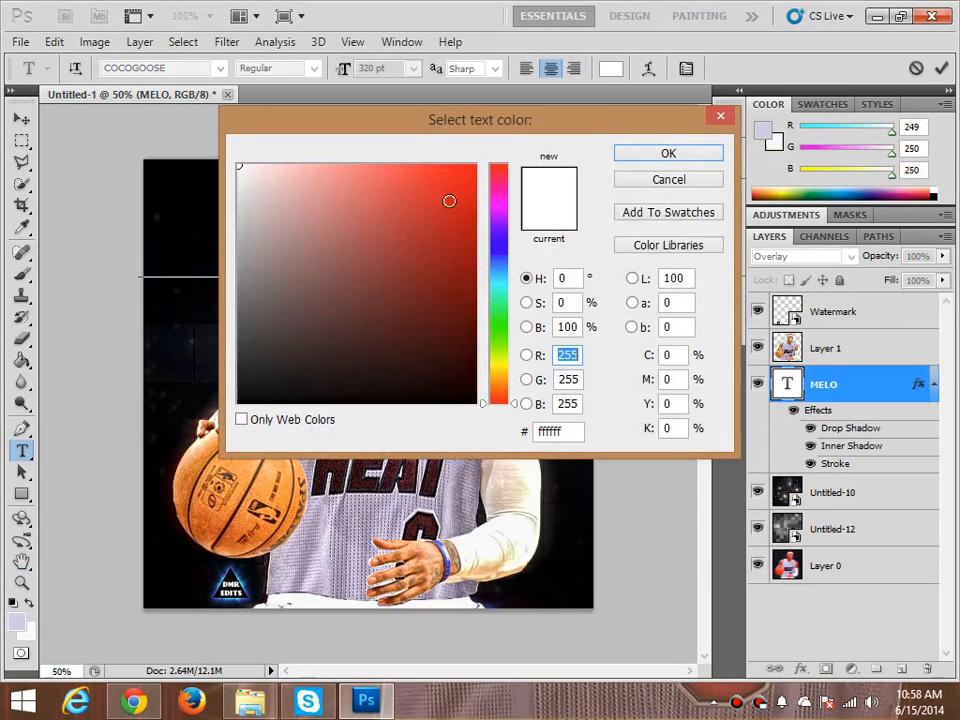
drag(413, 199, 606, 161)
click(628, 152)
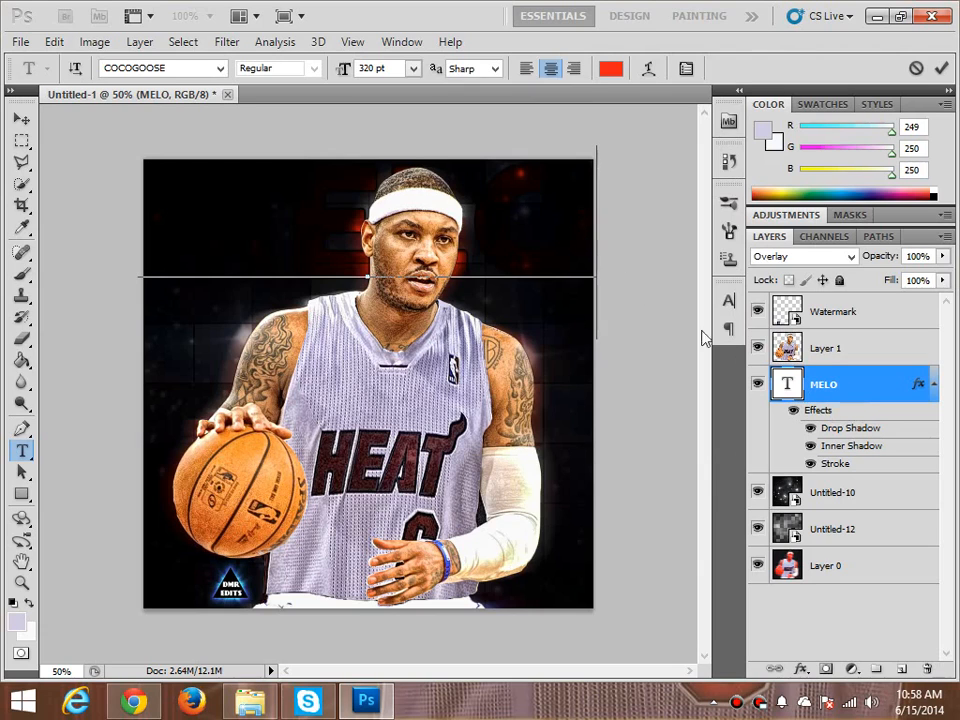
Try to return the MELO text color to white, and set the layer's blend mode to Normal
click(610, 68)
click(240, 166)
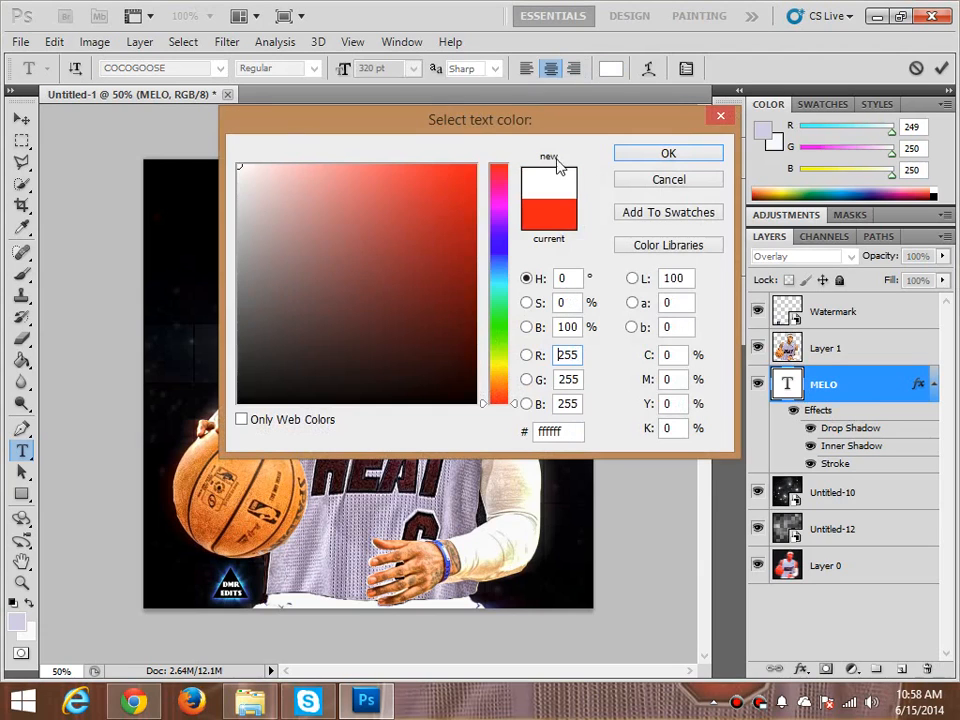
click(655, 158)
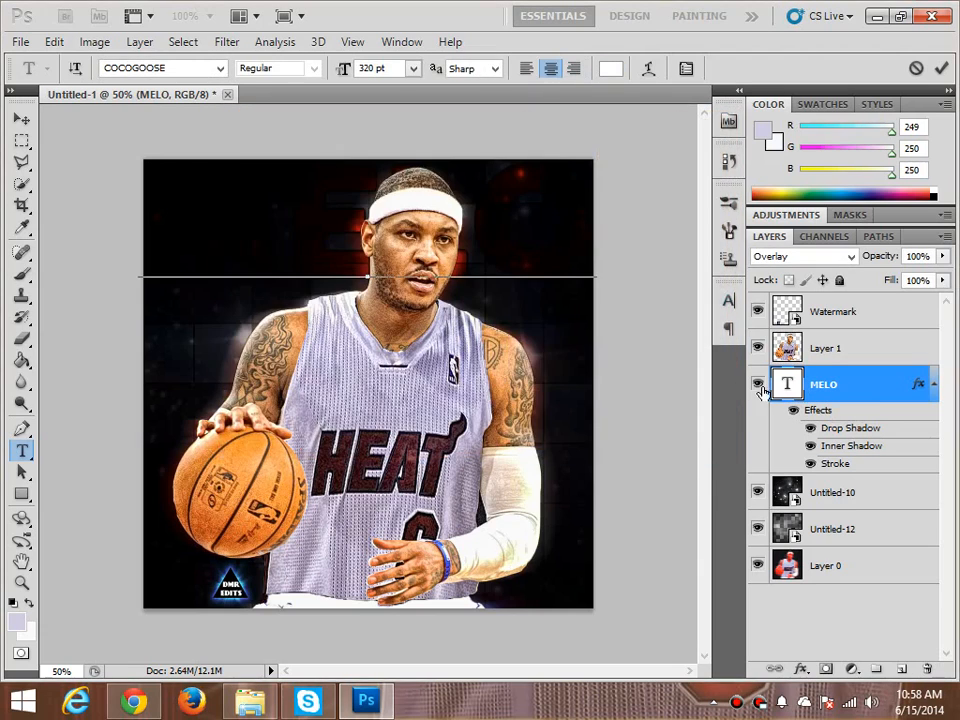
click(828, 257)
click(814, 10)
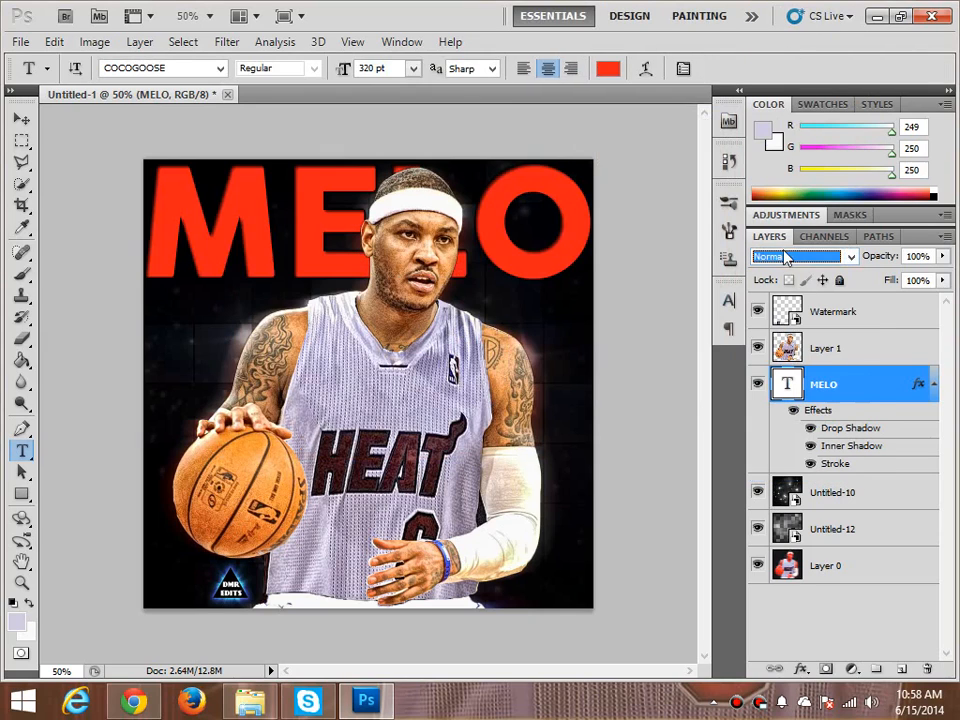
Select all of the MELO text, recolor it white (ffffff), and deselect the layer
click(542, 214)
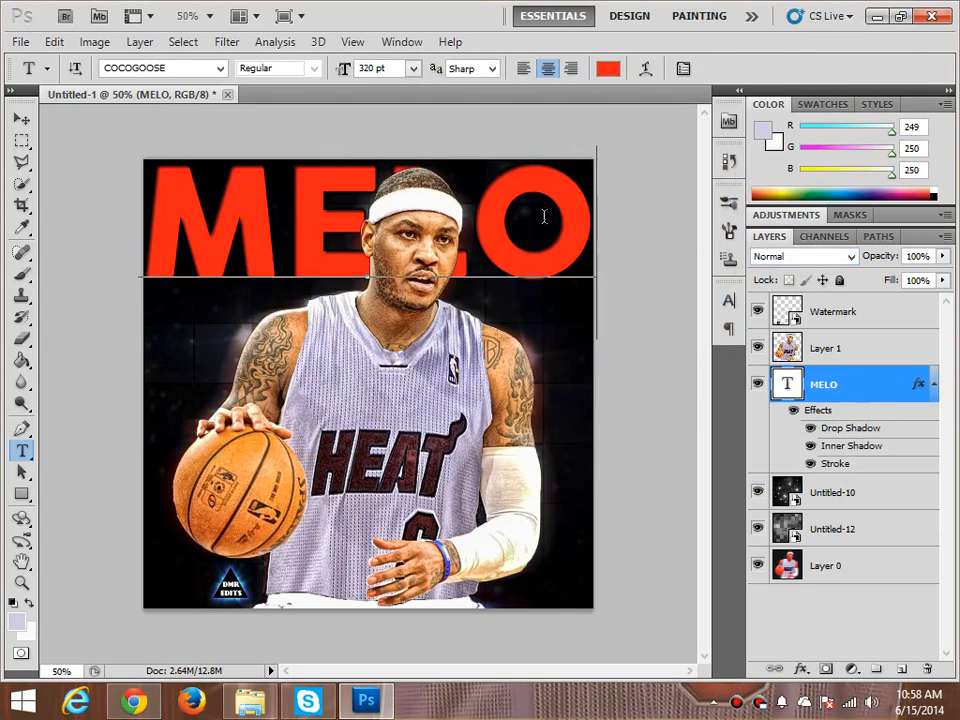
key(ctrl+a)
click(610, 68)
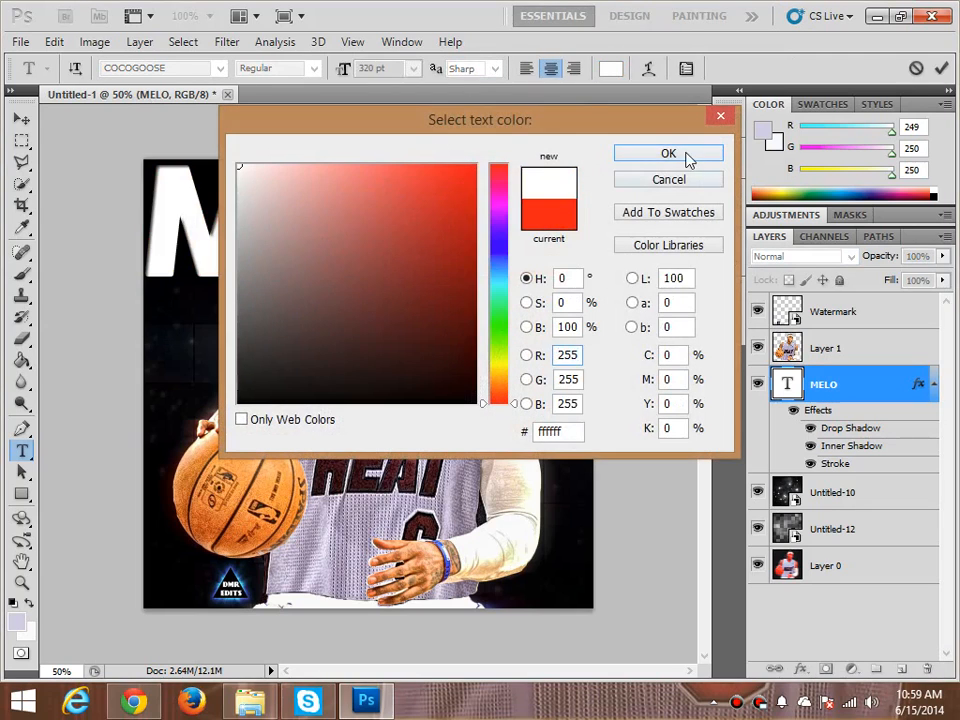
click(688, 159)
click(560, 263)
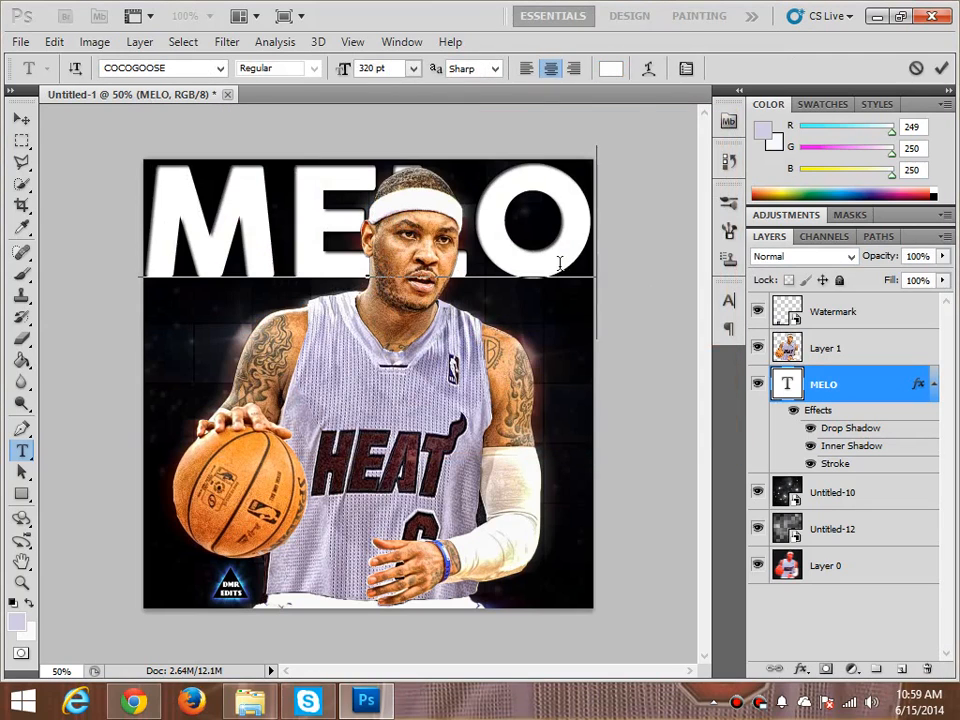
click(827, 626)
Lower the MELO text layer's opacity to 10% and deselect the layer
click(832, 393)
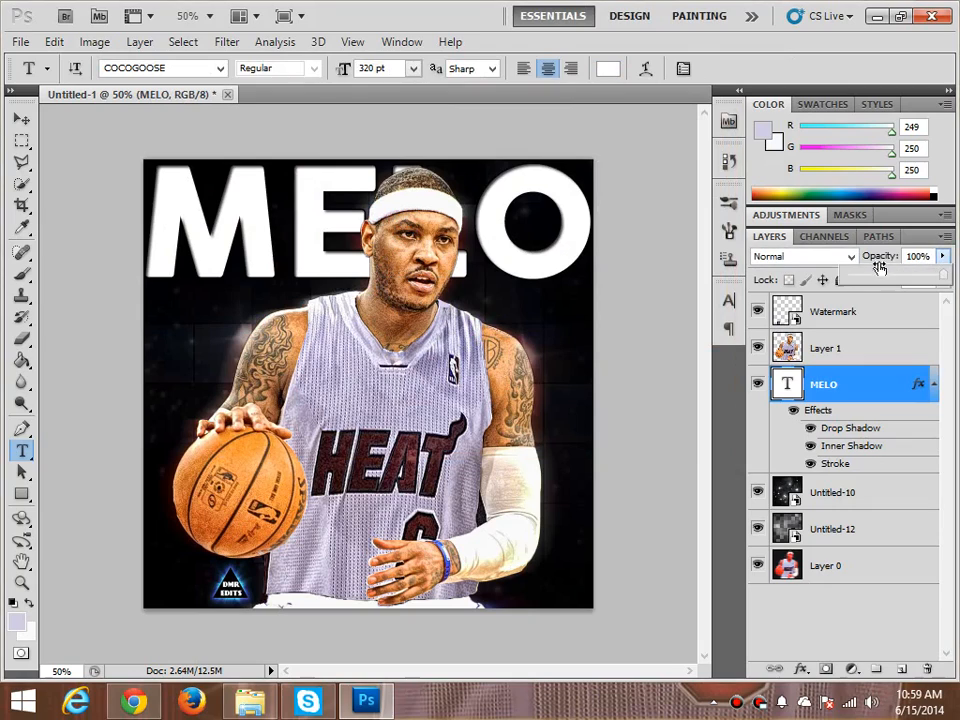
drag(894, 281, 860, 289)
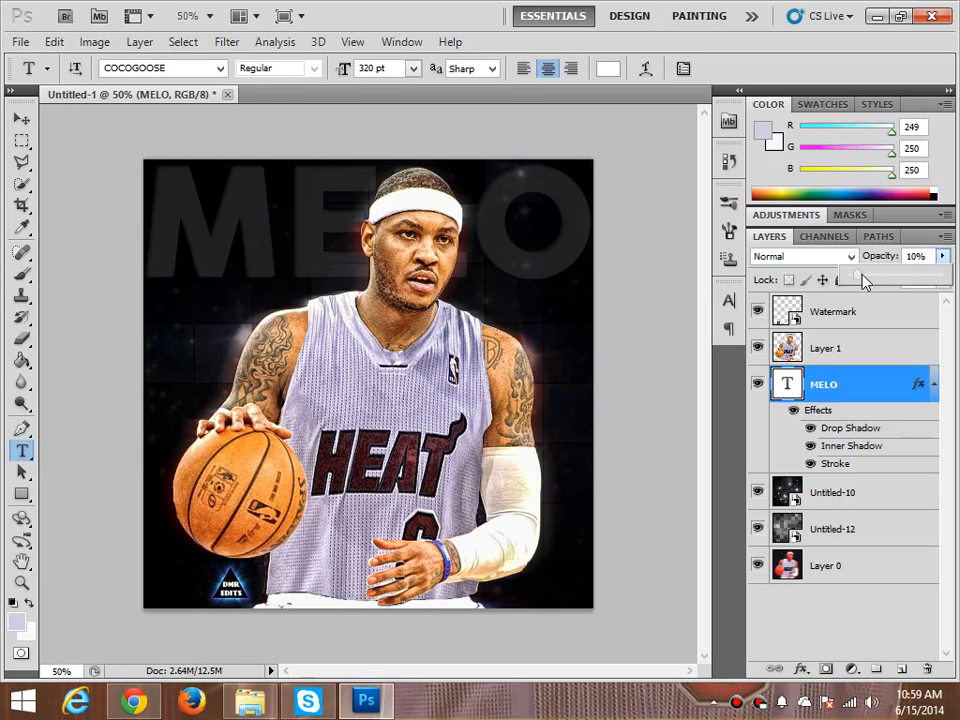
click(808, 621)
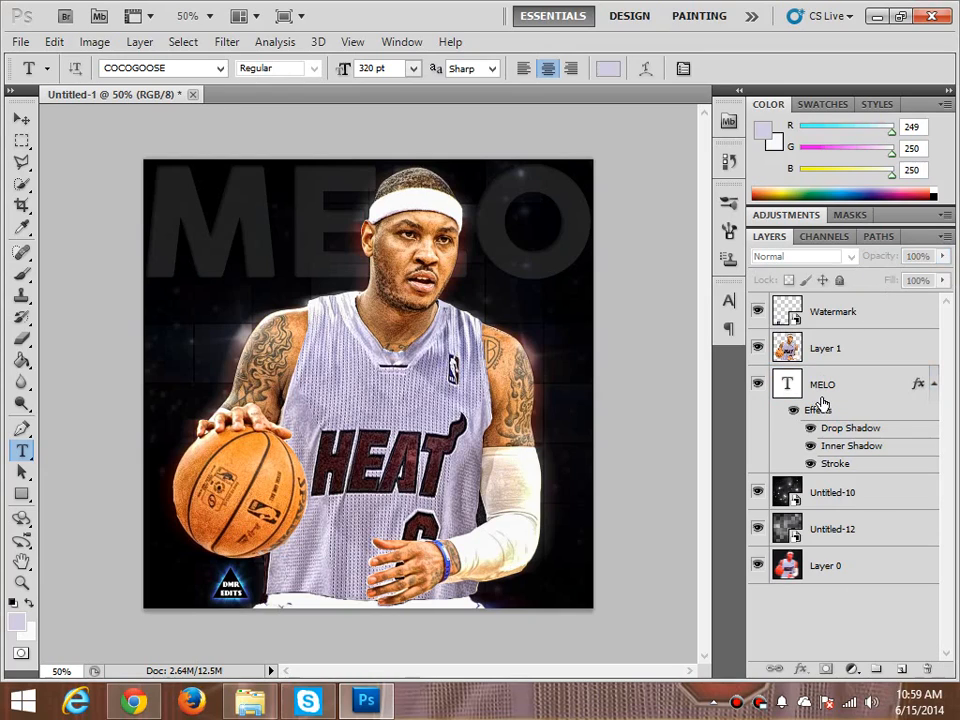
Recolor the faint MELO text black
click(809, 380)
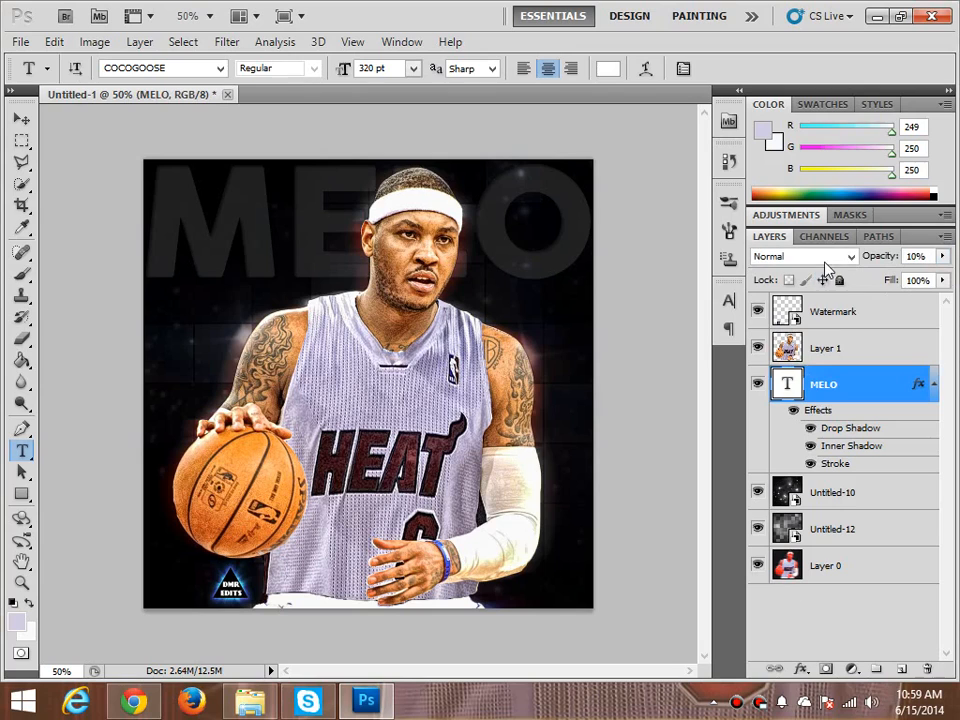
right_click(816, 384)
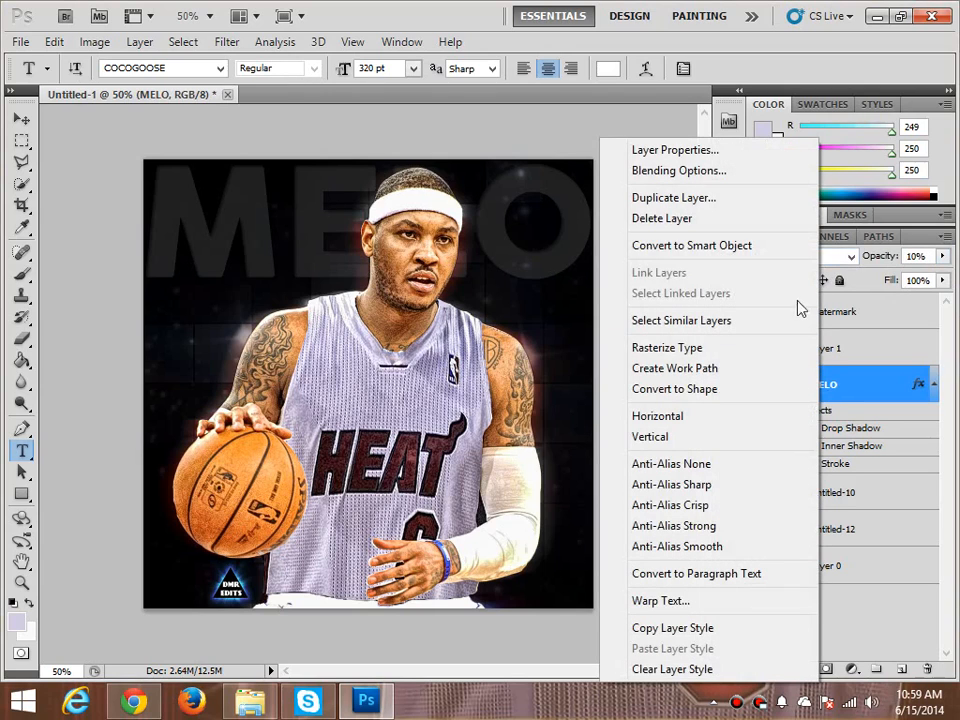
click(859, 381)
double_click(212, 206)
click(611, 68)
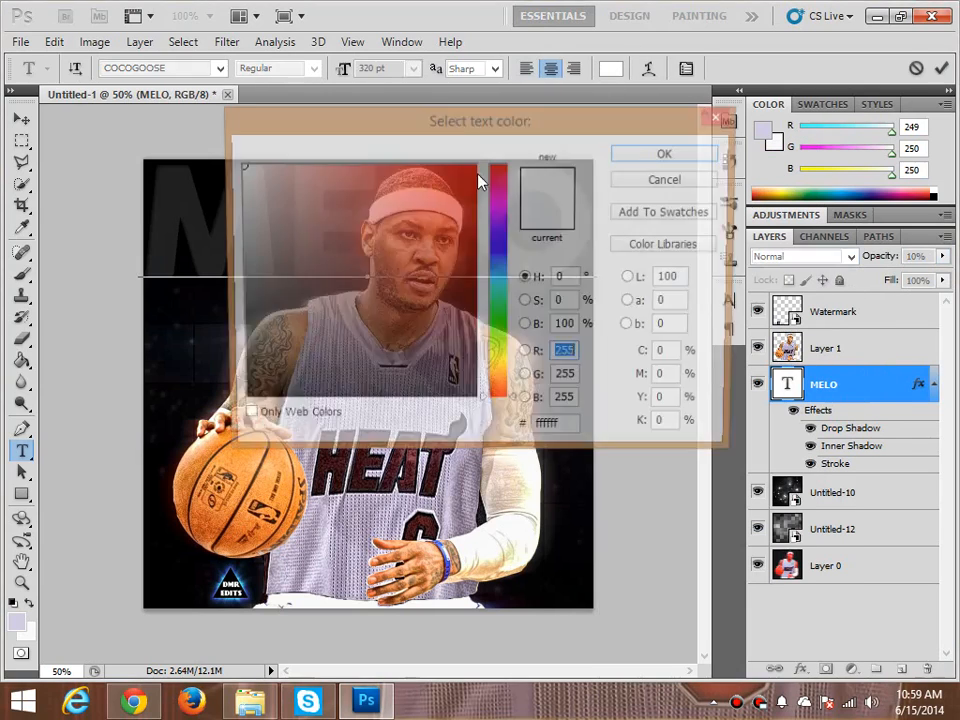
click(471, 400)
click(700, 155)
Switch the black MELO text layer's blend mode to Overlay
click(793, 257)
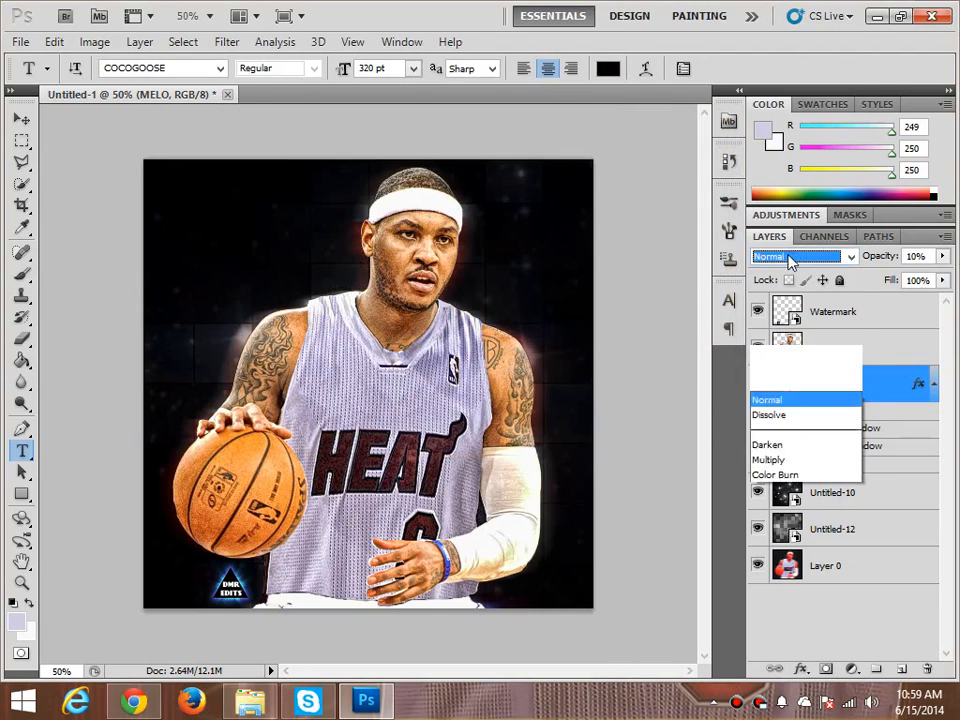
click(786, 258)
key(shift+alt+o)
Restore the MELO text color from black to white (ffffff) and the layer's blend mode to Normal
double_click(531, 229)
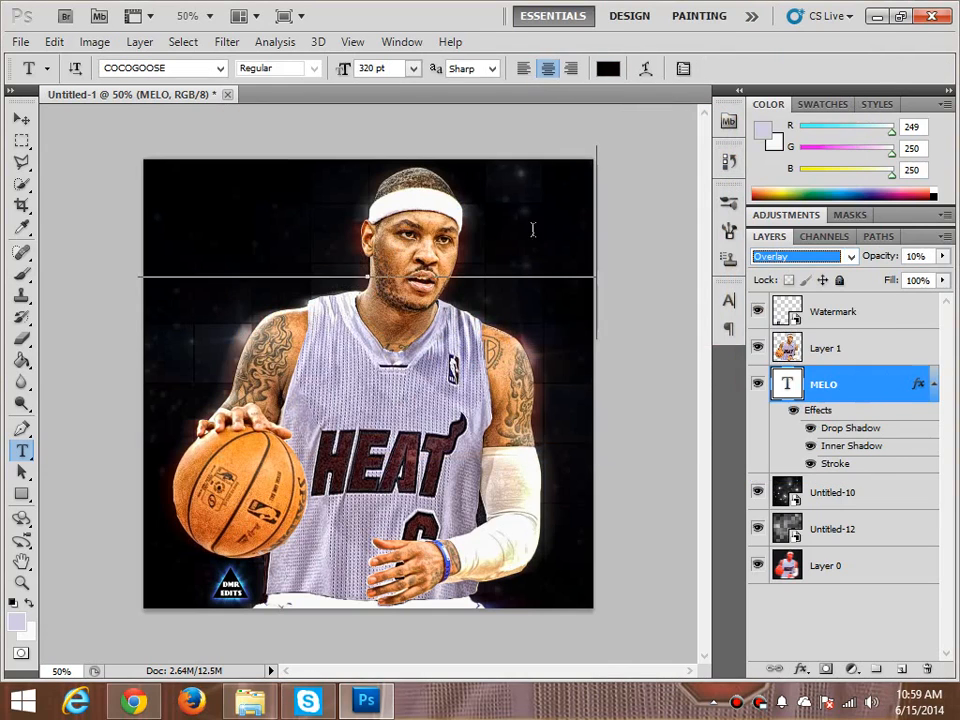
click(608, 68)
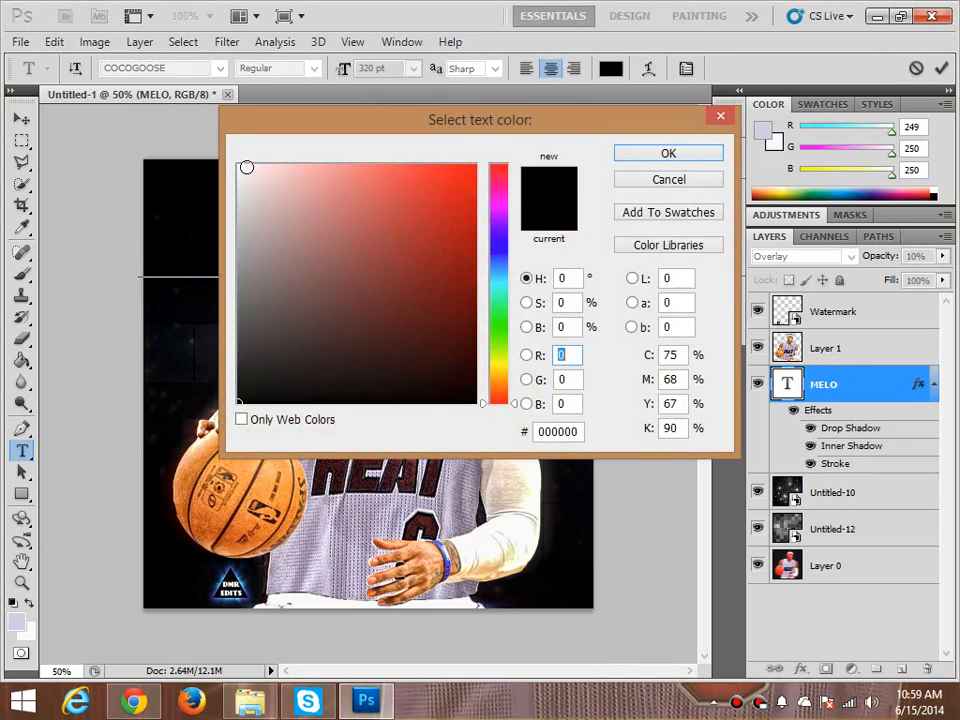
click(240, 166)
click(668, 153)
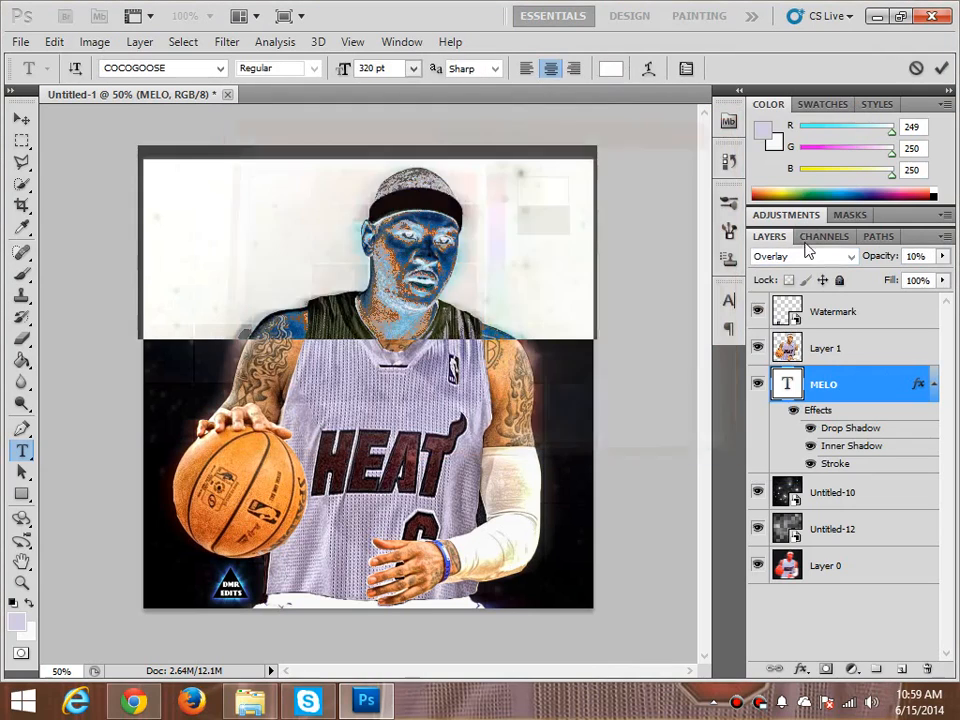
click(793, 257)
click(780, 12)
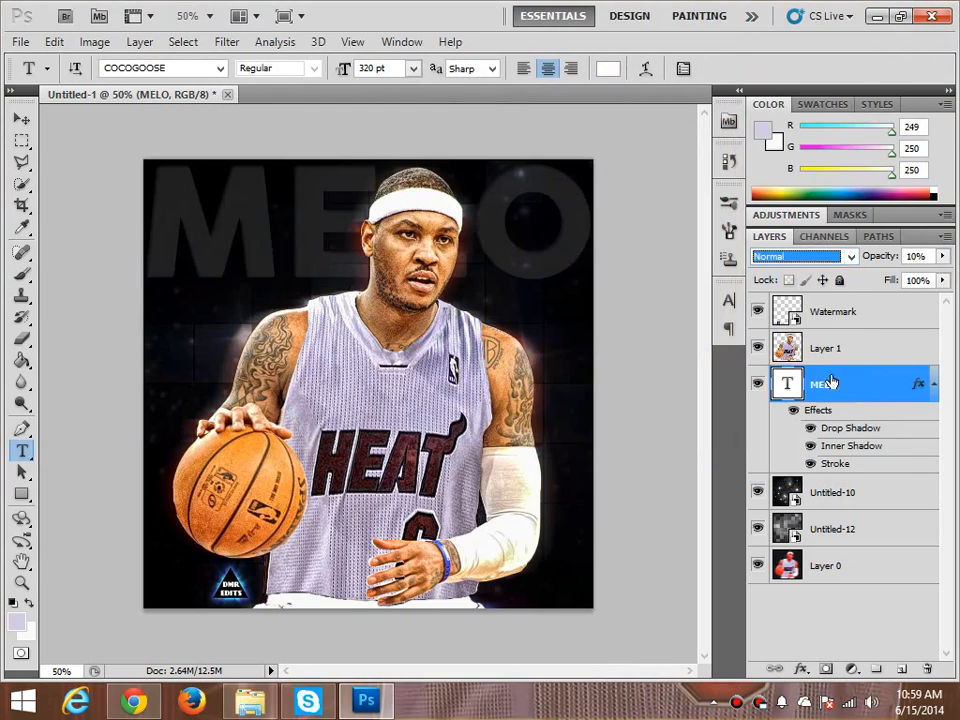
Flatten the image so all layers merge into a single Background layer
click(842, 628)
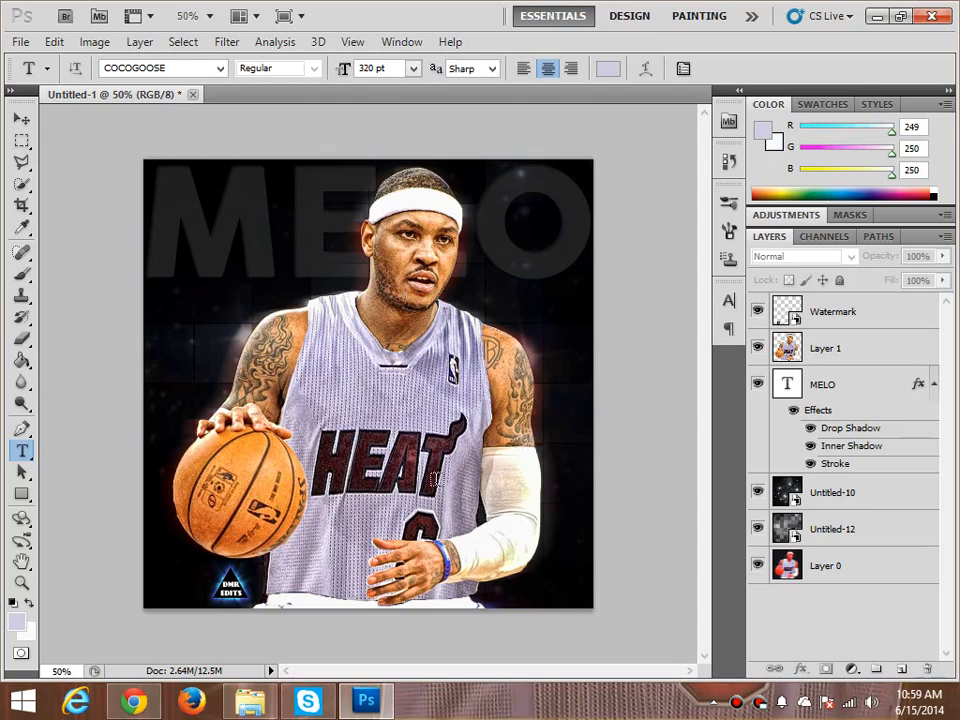
right_click(827, 572)
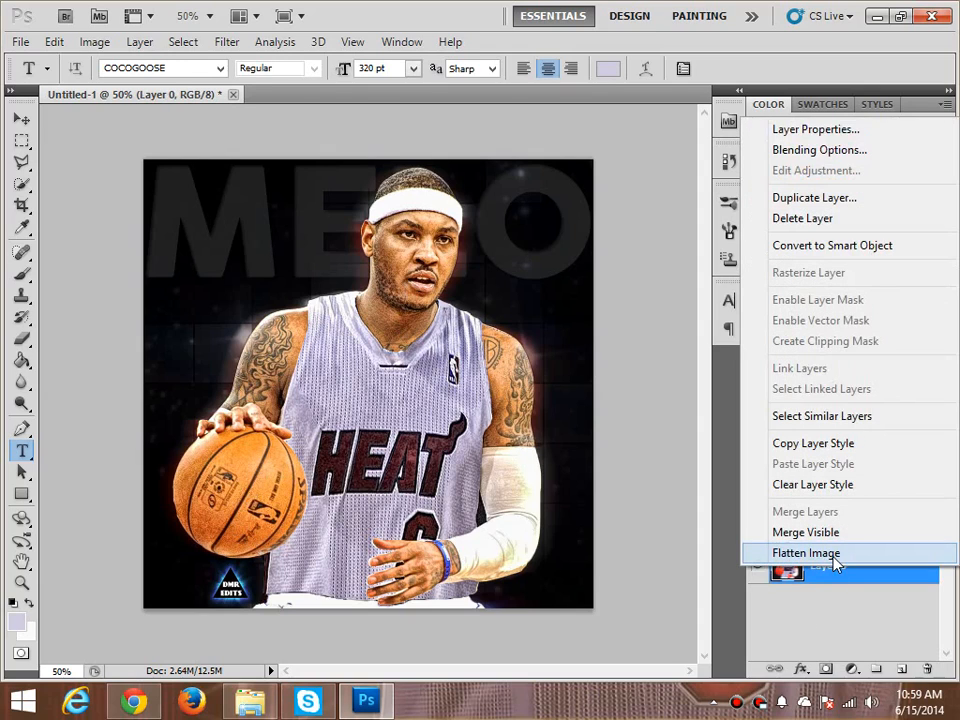
click(834, 558)
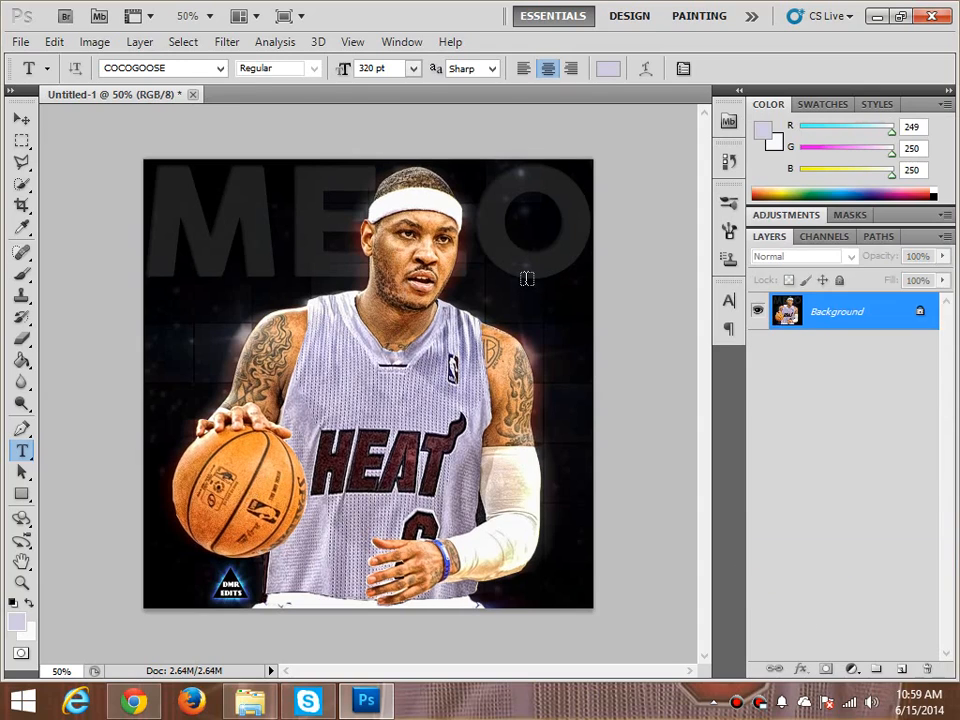